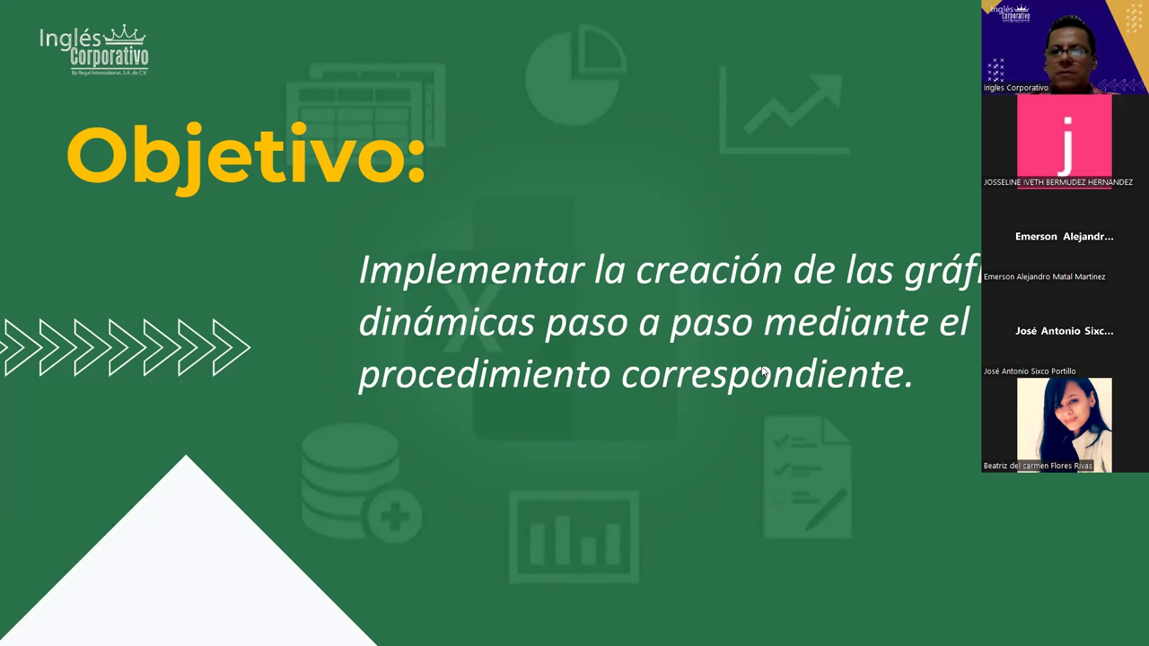
Switch to the Excel workbook and compare the pivot tables on Hoja3 and Hoja4 with the task list on Tablas dinámica 2
{"action": "key", "text": "alt+Tab"}
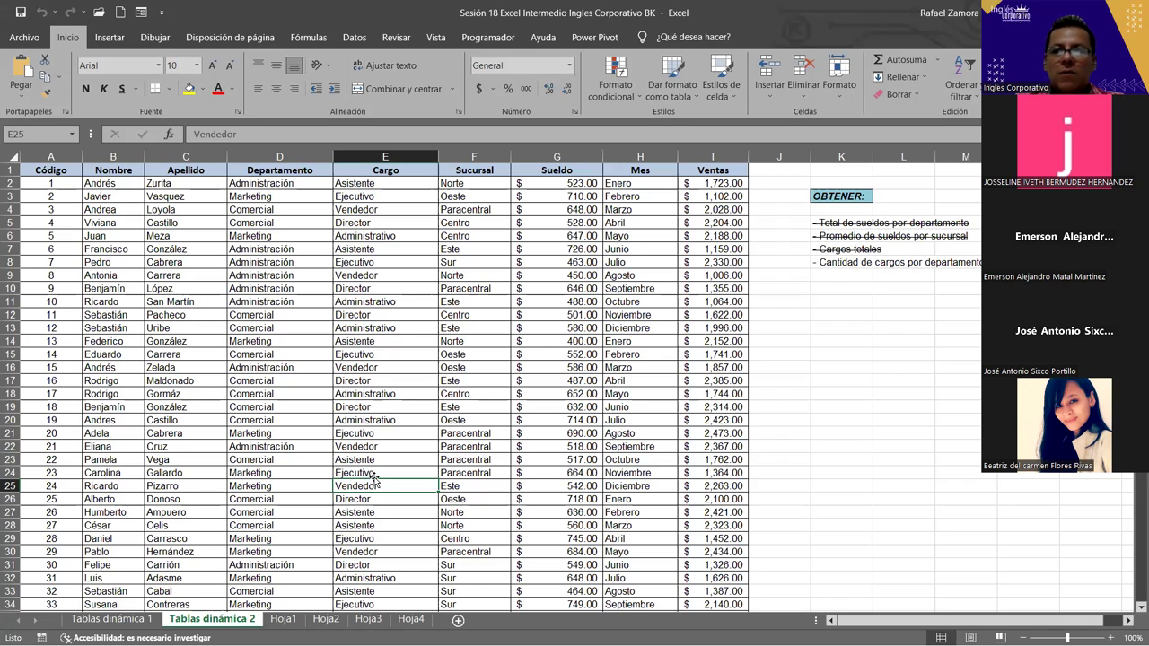
{"action": "left_click", "coordinate": [412, 619]}
{"action": "left_click", "coordinate": [216, 619]}
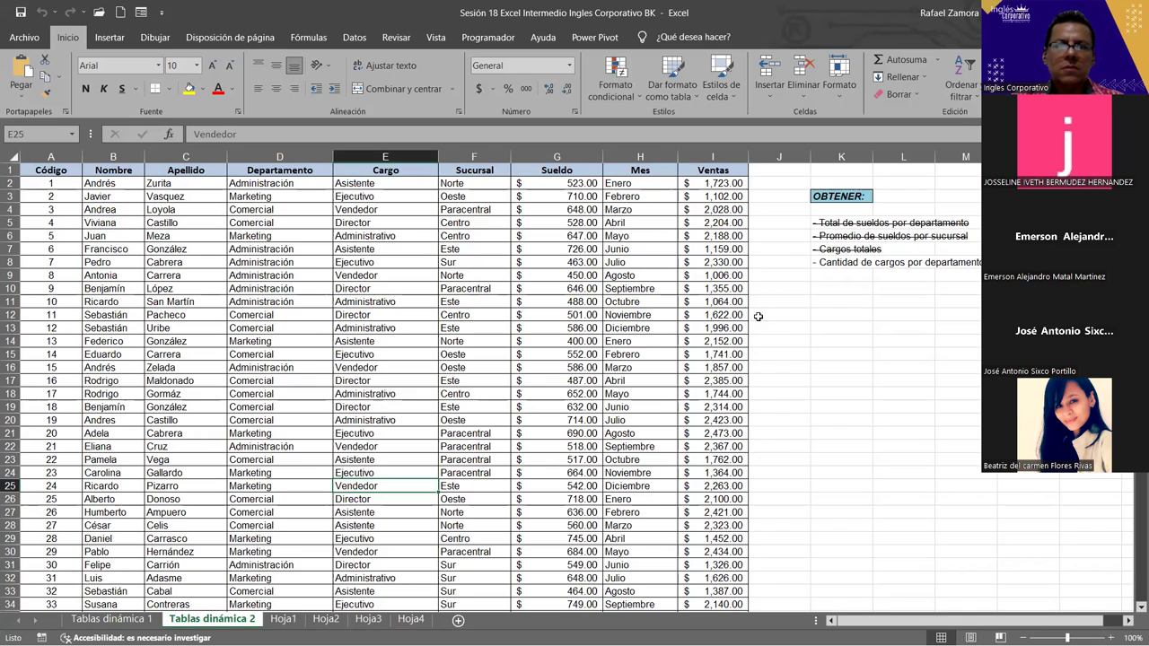
{"action": "left_click", "coordinate": [792, 316]}
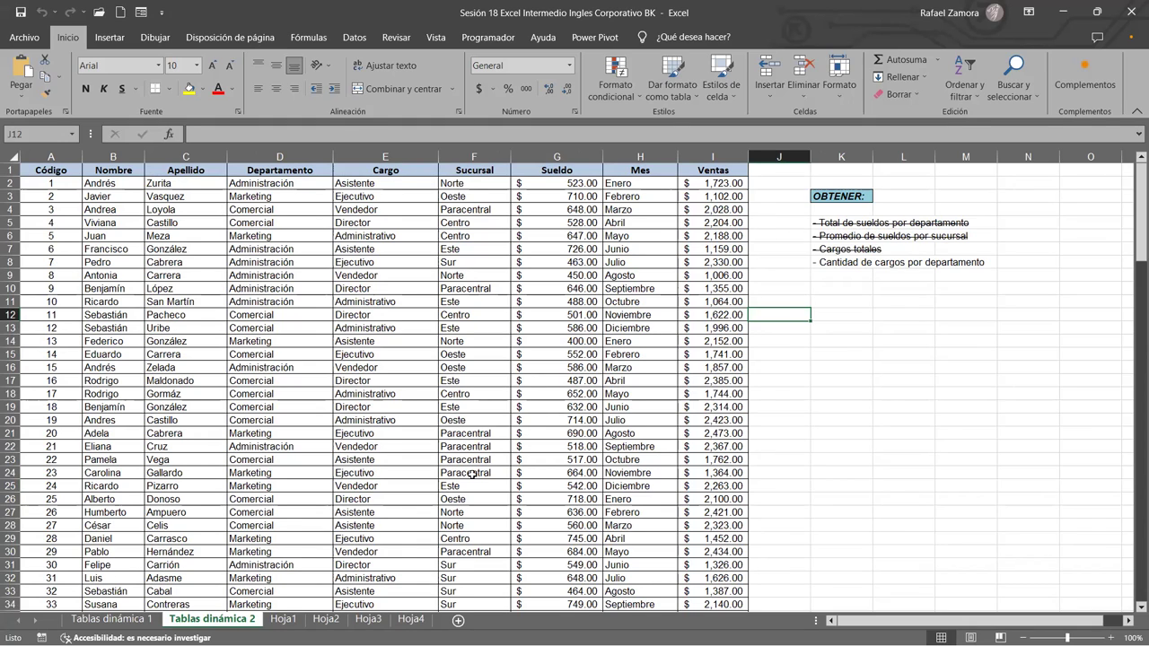
{"action": "left_click", "coordinate": [368, 619]}
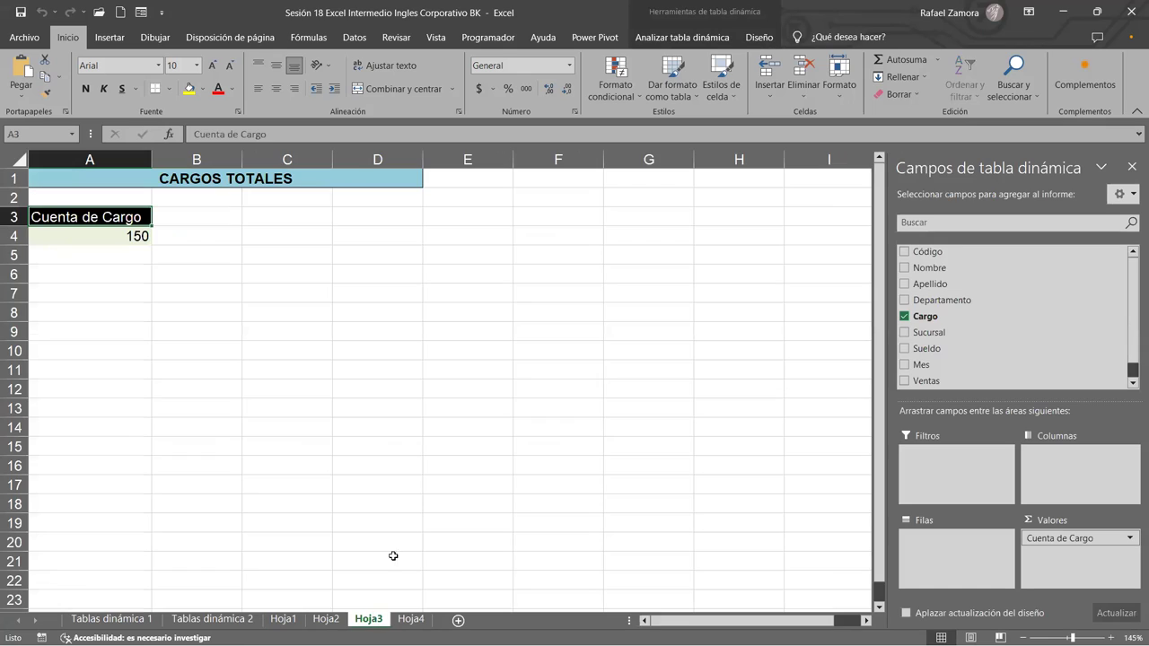
{"action": "left_click", "coordinate": [221, 617]}
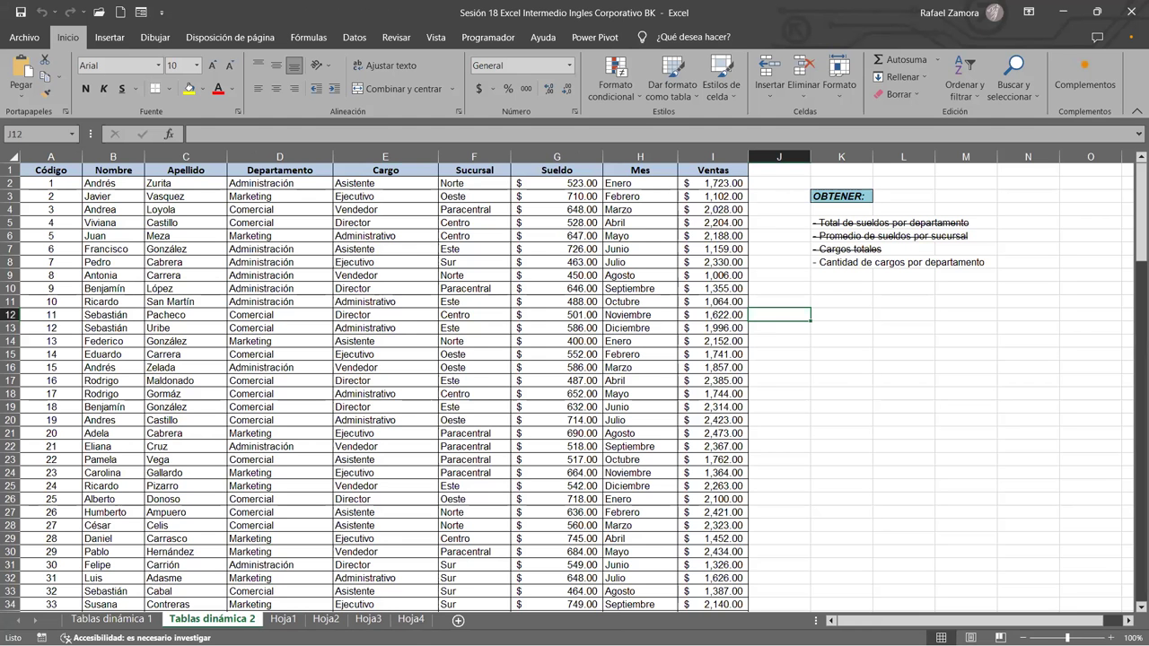
{"action": "left_click", "coordinate": [411, 619]}
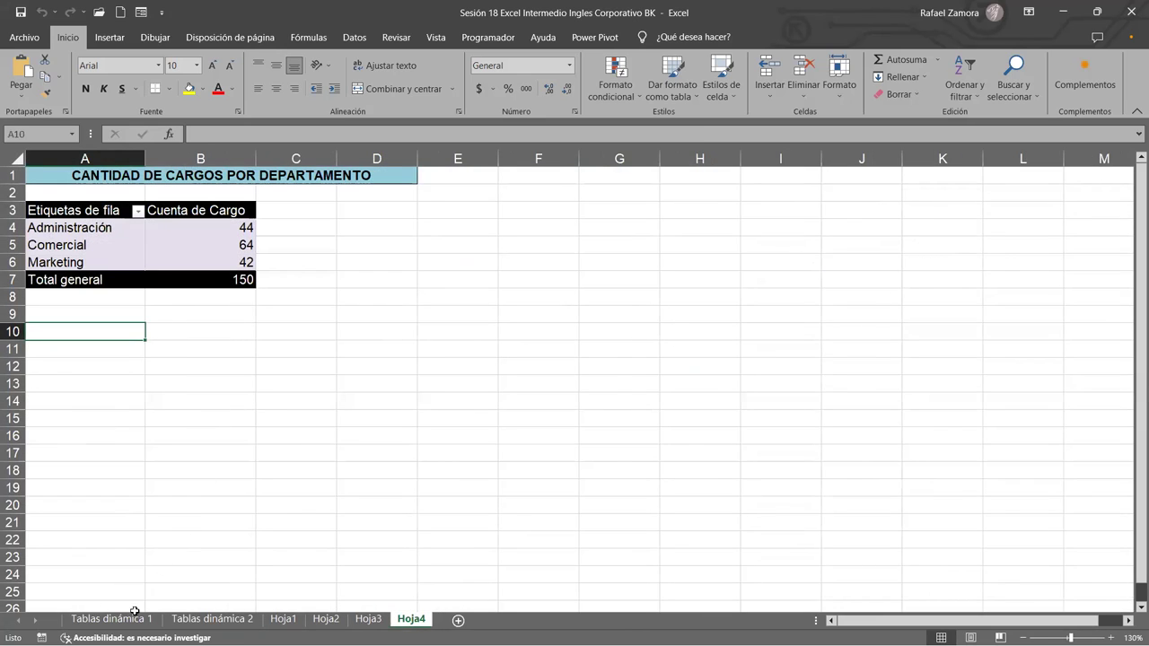
{"action": "left_click", "coordinate": [134, 615]}
{"action": "left_click", "coordinate": [204, 617]}
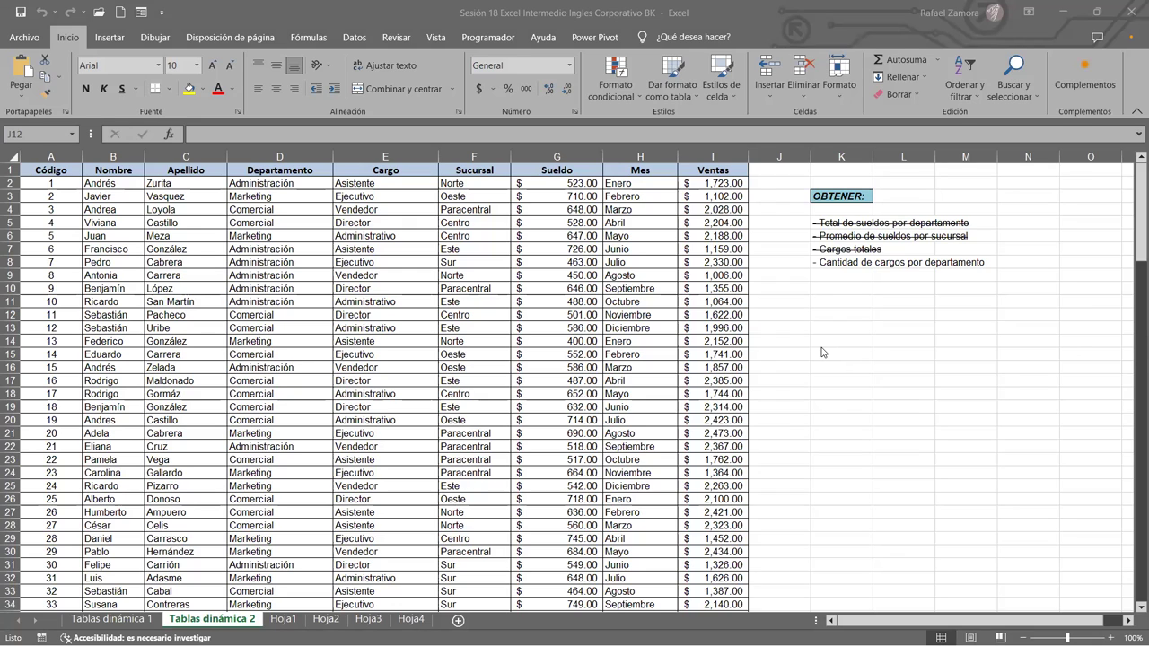
Apply strikethrough to the "Cantidad de cargos por departamento" item in cell K8 of the OBTENER list
{"action": "left_click", "coordinate": [834, 262]}
{"action": "key", "text": "ctrl+1"}
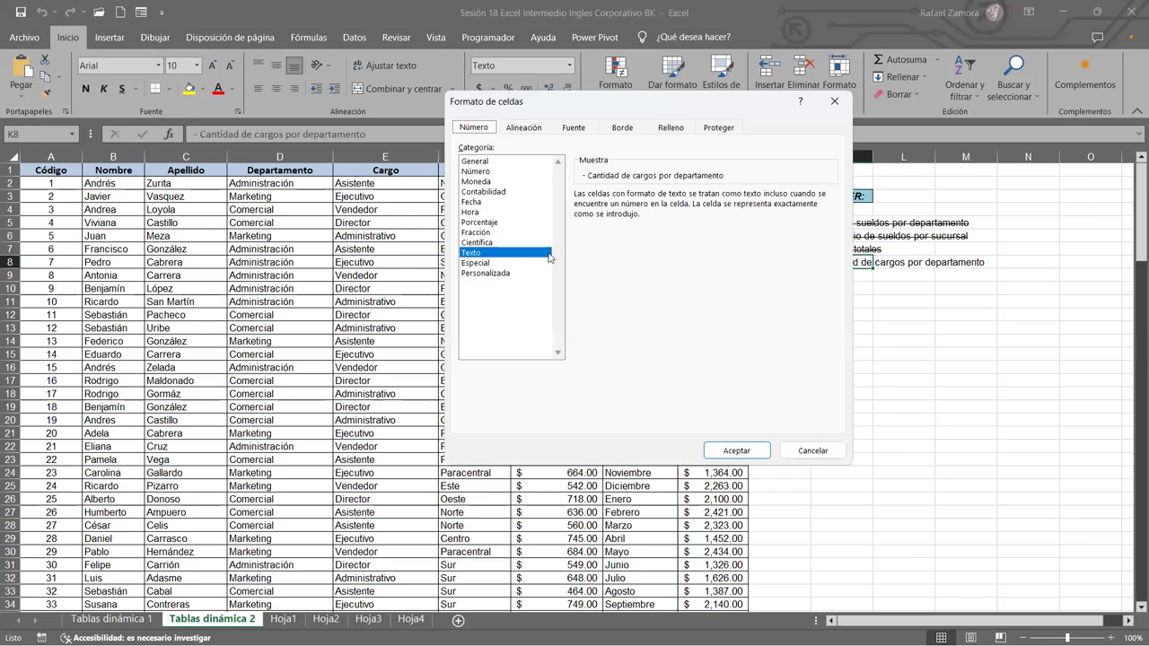
{"action": "left_click", "coordinate": [572, 127]}
{"action": "left_click", "coordinate": [500, 293]}
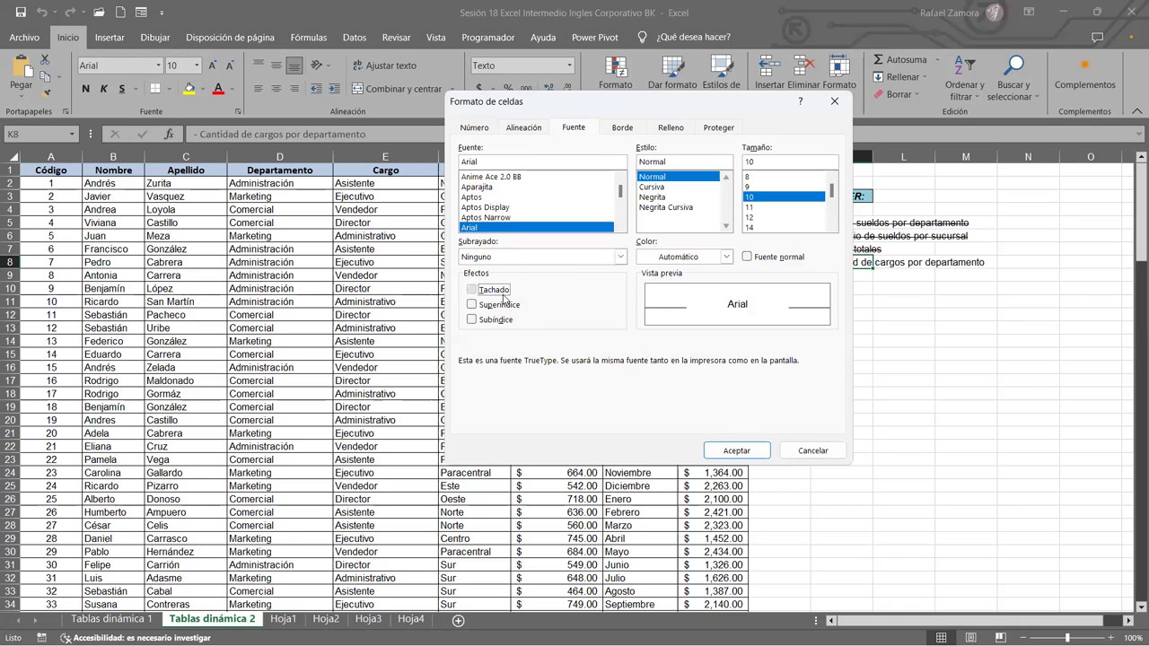
{"action": "left_click", "coordinate": [736, 451]}
{"action": "left_click", "coordinate": [870, 305]}
Add "- Cantiadad de ventas realizadas por sucursales" to the OBTENER list in cell K9
{"action": "left_click", "coordinate": [849, 275]}
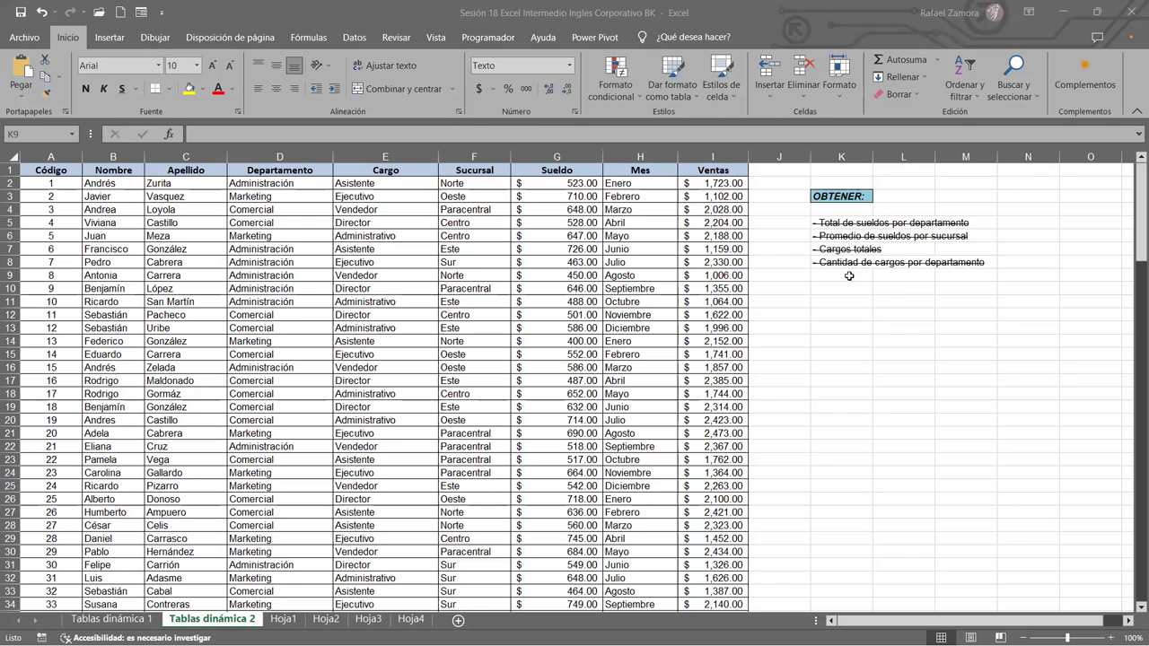
{"action": "left_click", "coordinate": [848, 275]}
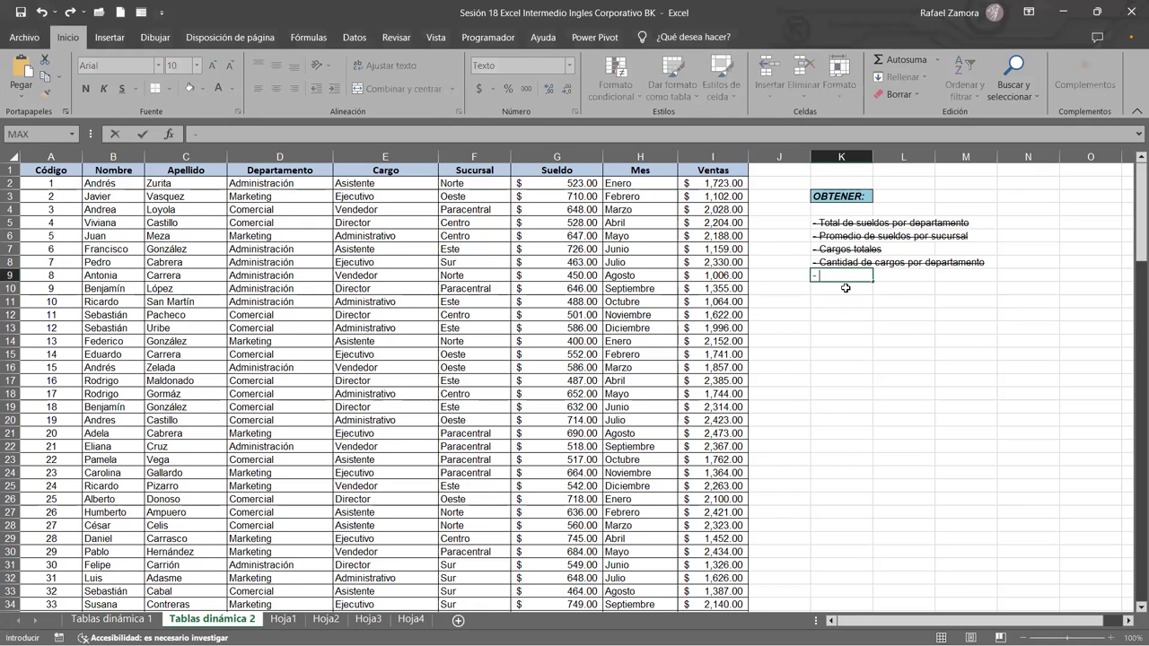
{"action": "type", "text": "- Cantiada de ventas "}
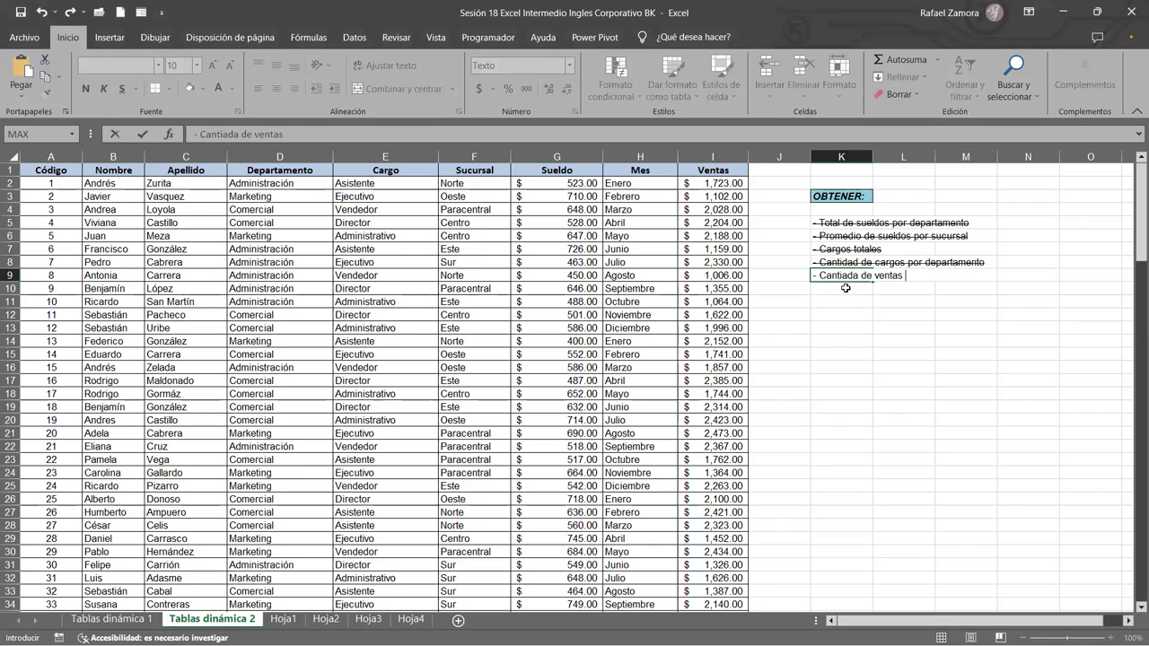
{"action": "type", "text": "realizadas "}
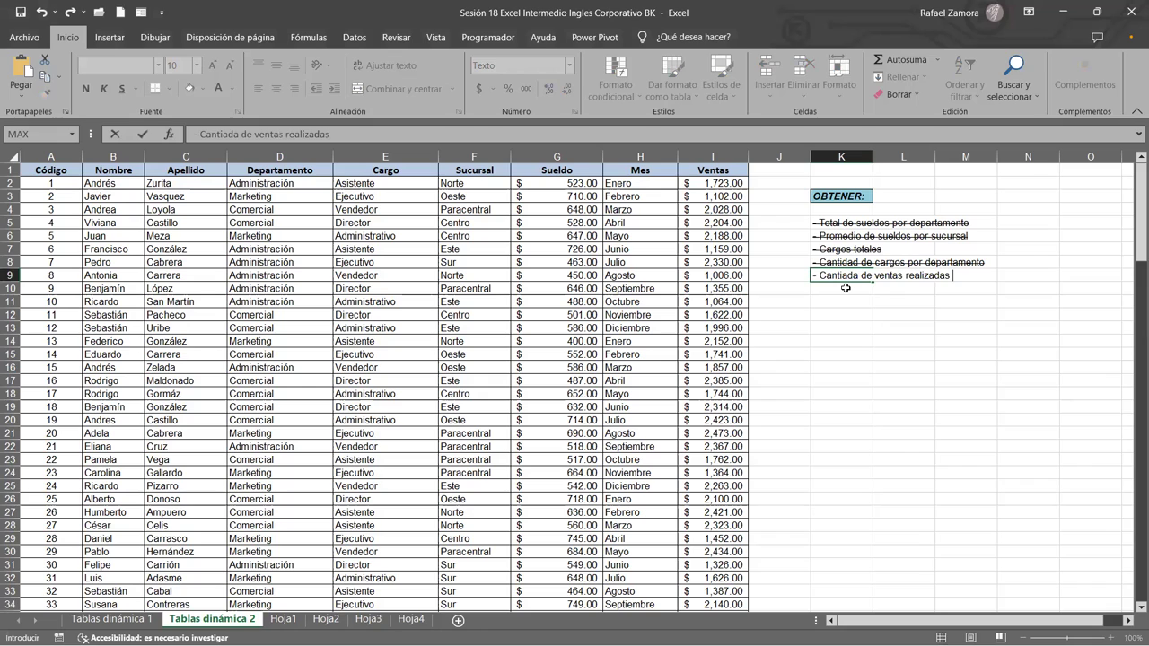
{"action": "type", "text": "por sucursales"}
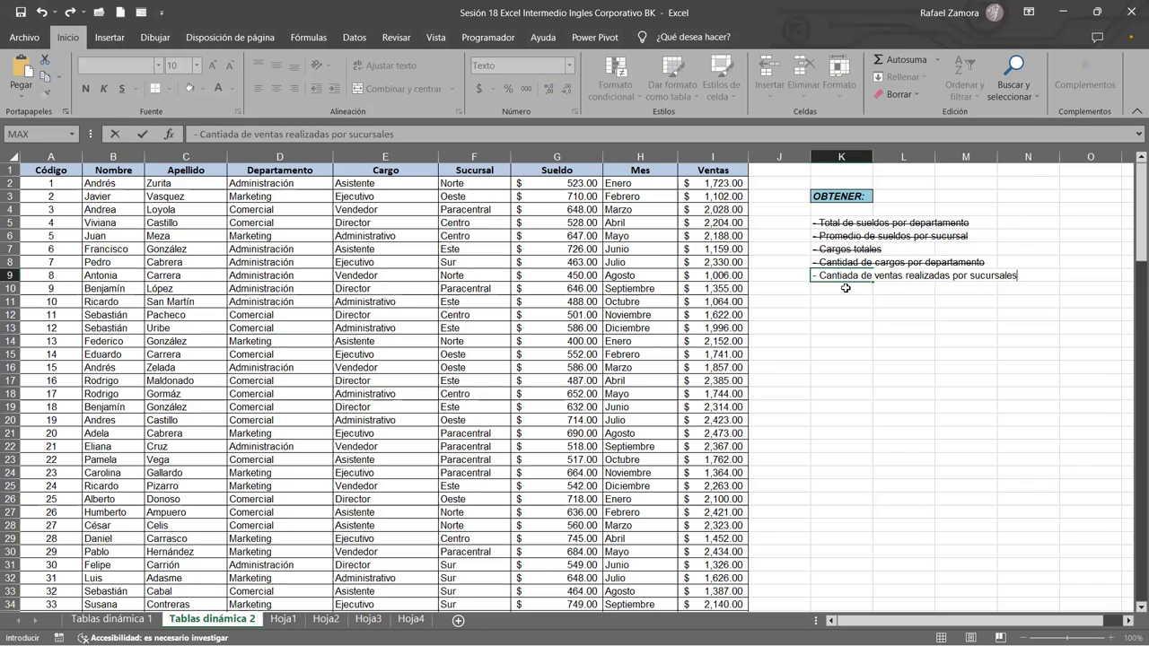
{"action": "key", "text": "Return"}
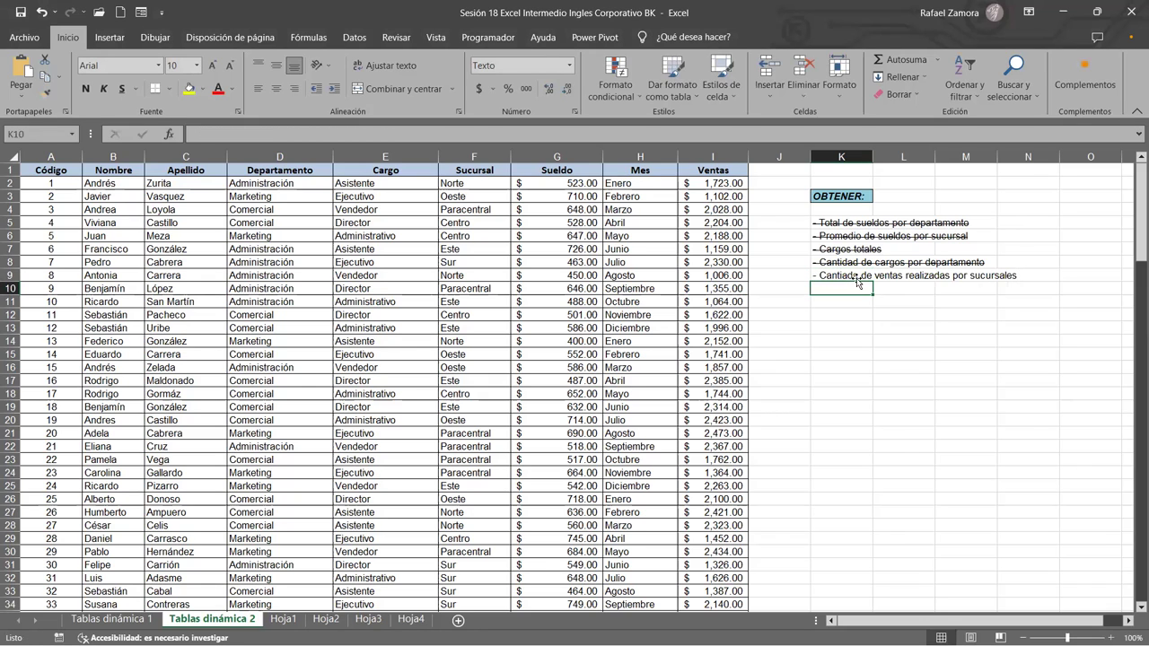
{"action": "double_click", "coordinate": [859, 271]}
{"action": "type", "text": "d"}
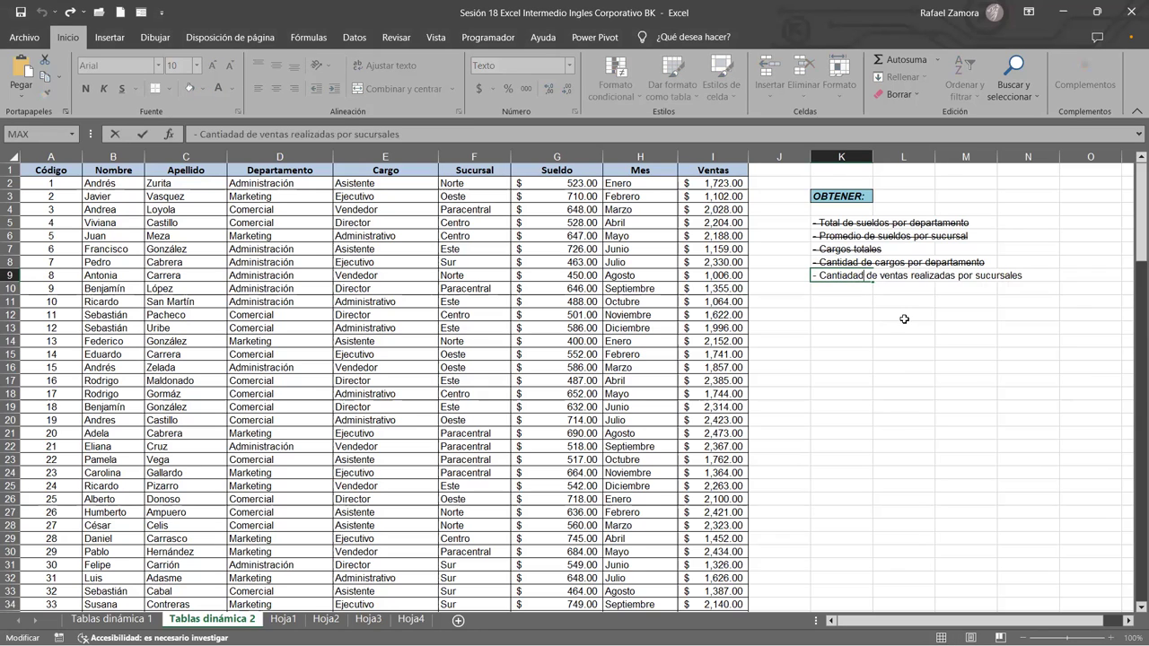
{"action": "key", "text": "Return"}
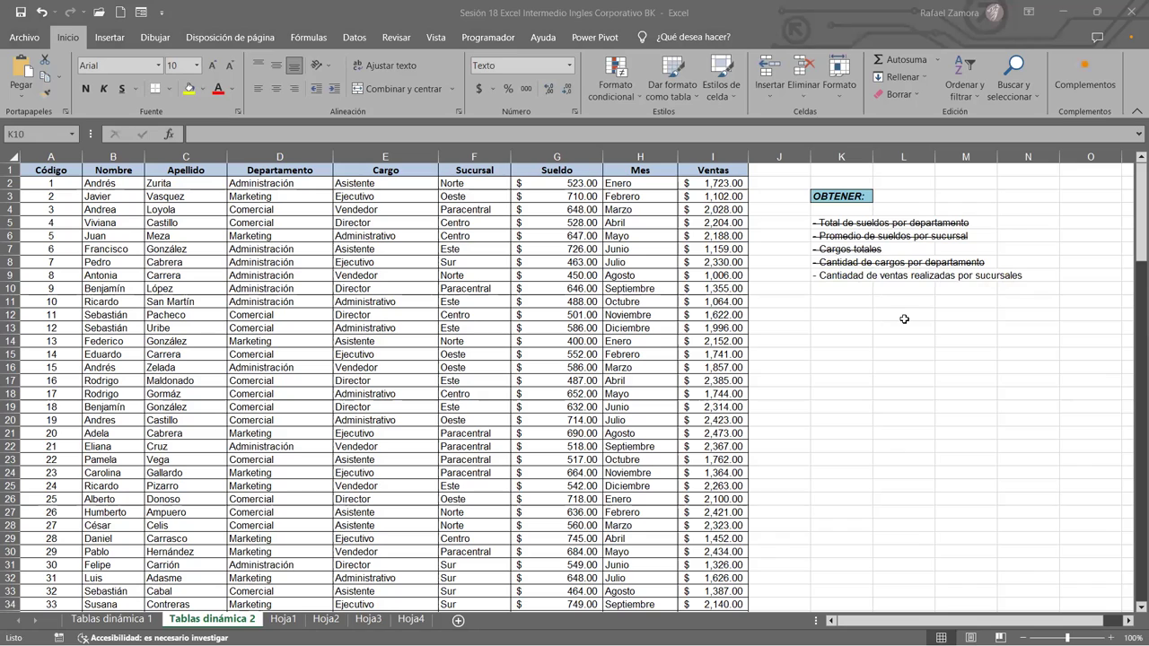
Add "- Agrupar meses" in cell K10 and "- Diferencia de ventas anteriores entre meses" in cell K11
{"action": "type", "text": "- "}
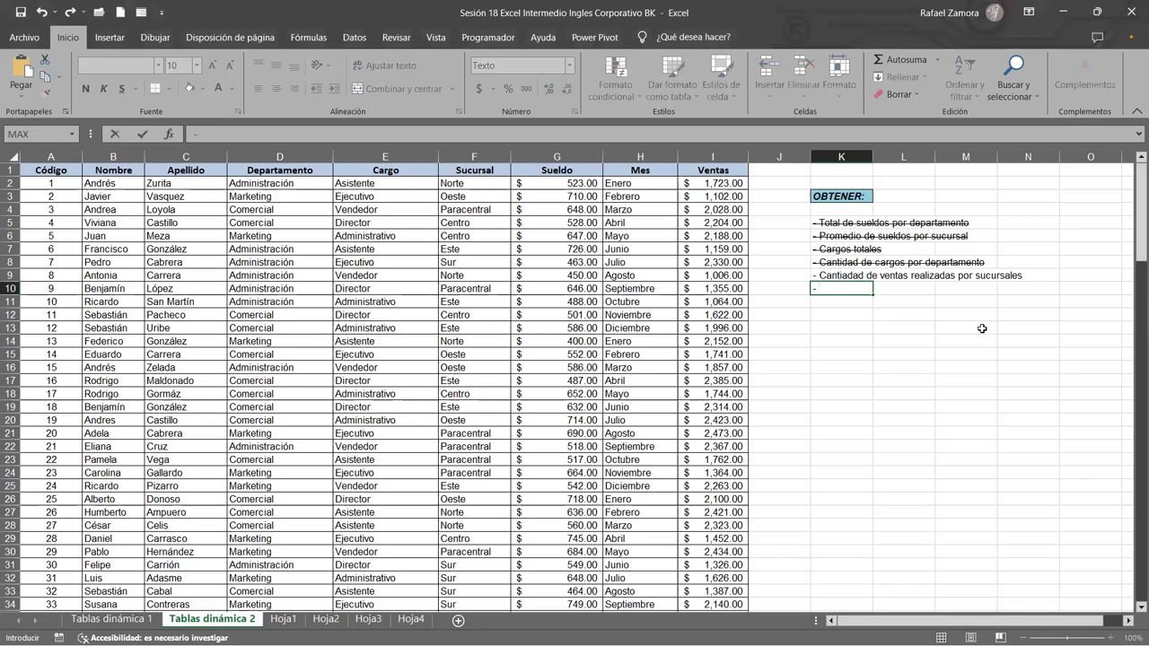
{"action": "type", "text": "Agrupar meses"}
{"action": "key", "text": "Return"}
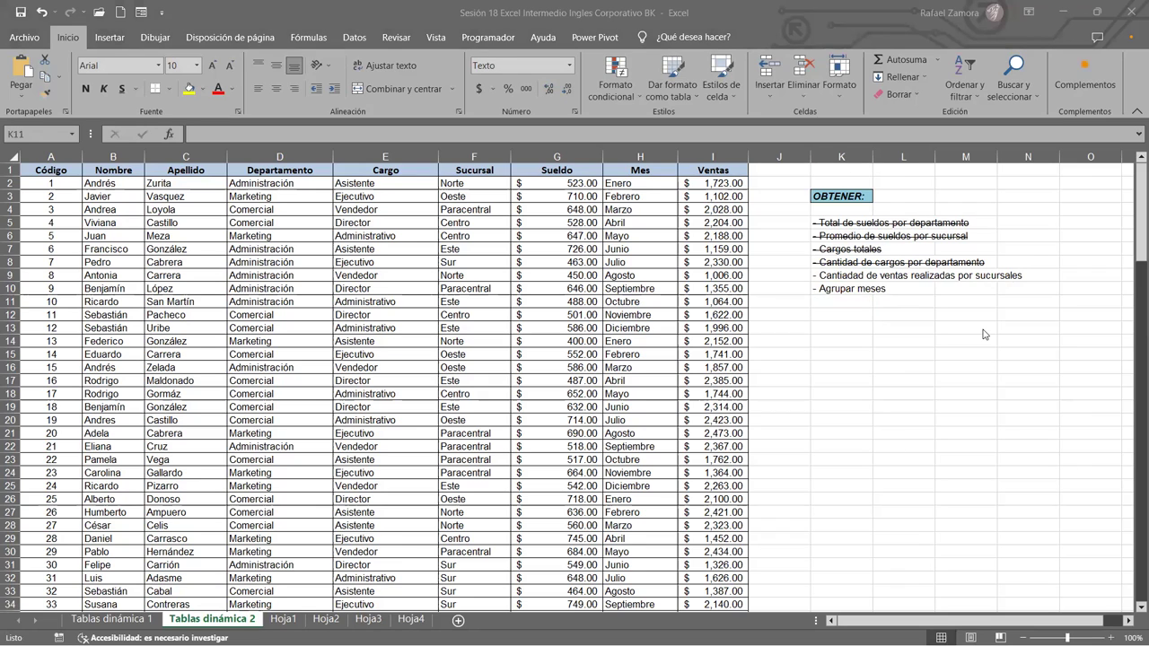
{"action": "type", "text": "-"}
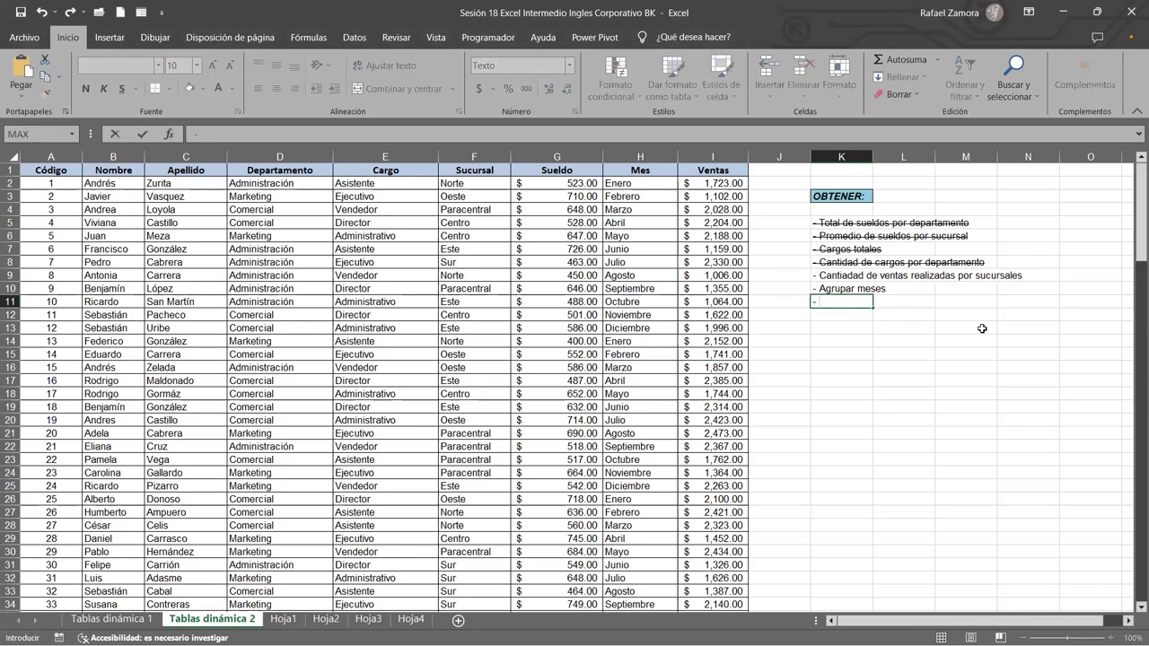
{"action": "type", "text": " Diferencia de ventas"}
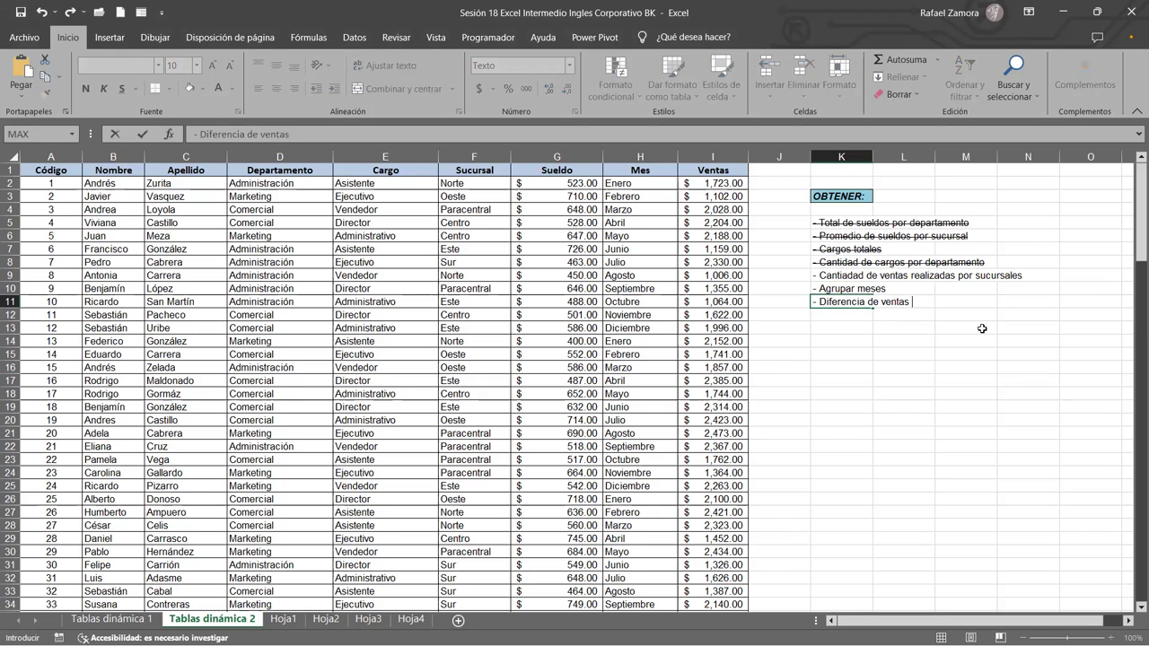
{"action": "type", "text": " anteriores"}
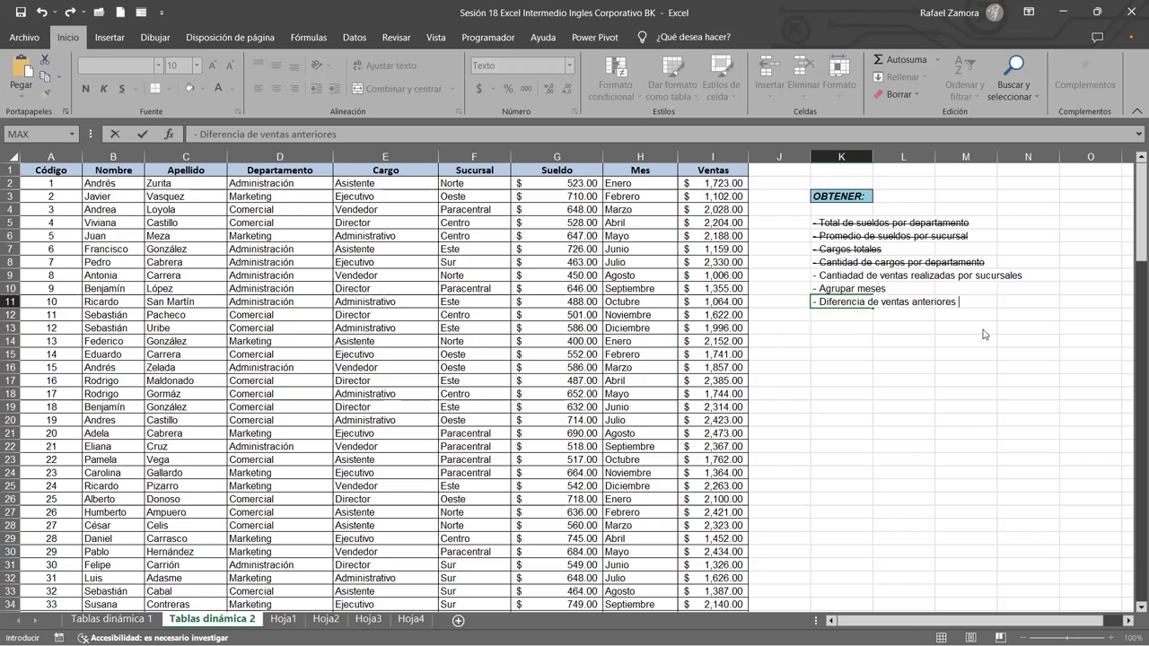
{"action": "type", "text": " entre meses"}
{"action": "key", "text": "Return"}
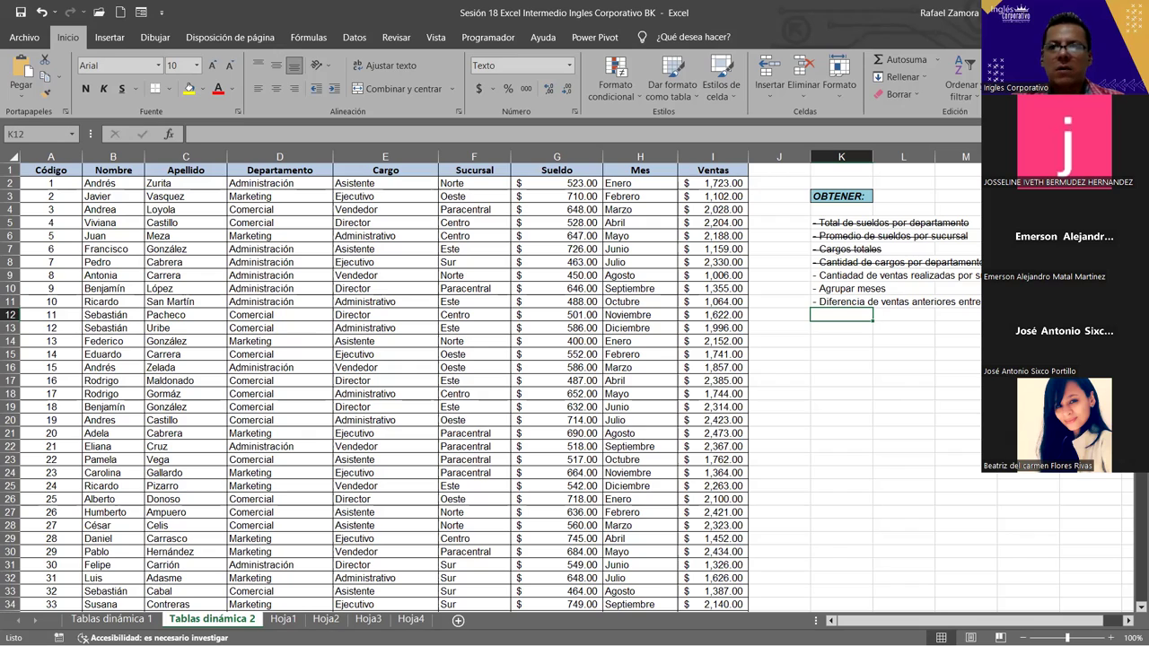
{"action": "left_click", "coordinate": [891, 385]}
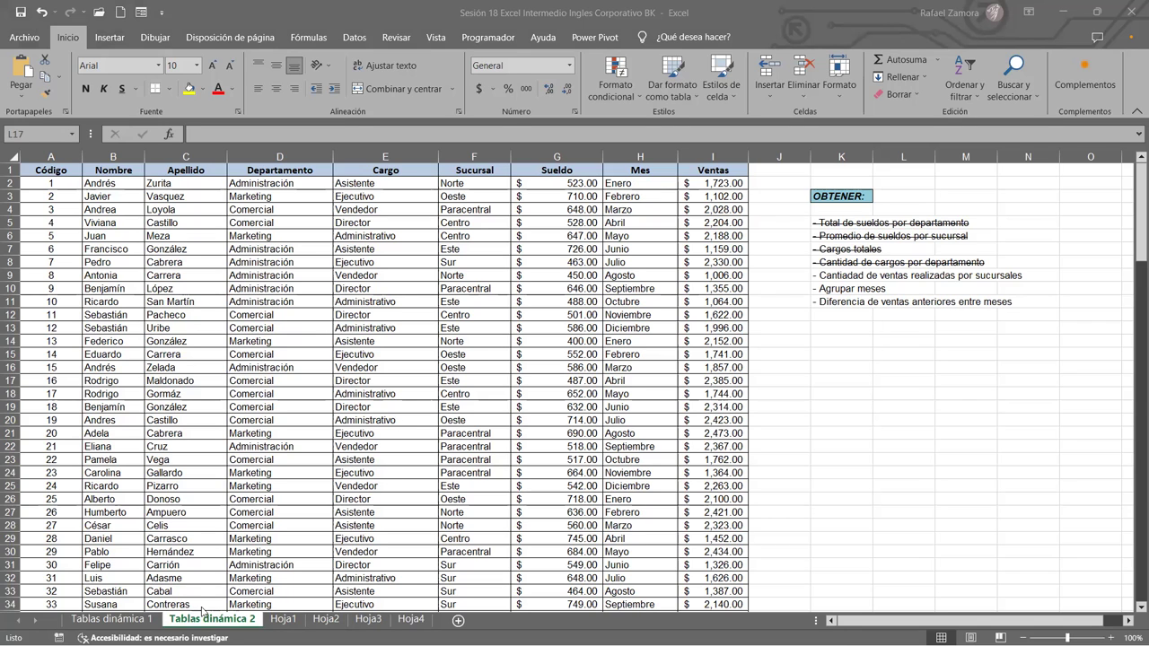
Review Tablas dinámica 1, the struck-through tasks and the pivot tables on Hoja1 to Hoja4, returning to Tablas dinámica 2
{"action": "left_click", "coordinate": [130, 622]}
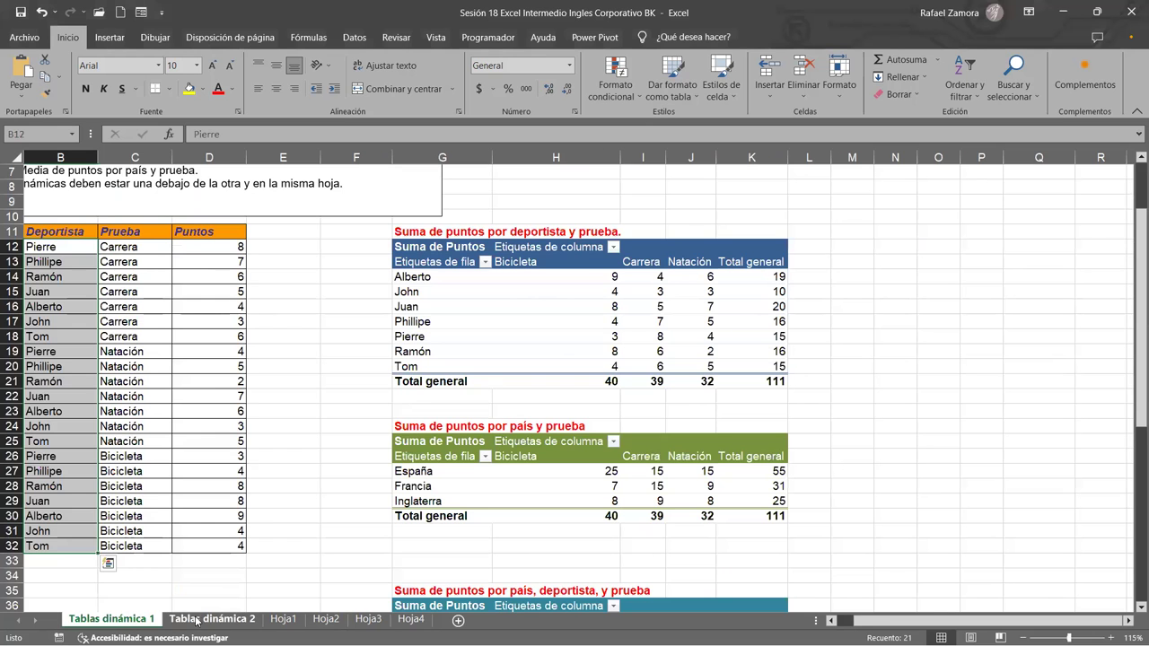
{"action": "left_click", "coordinate": [225, 625]}
{"action": "left_click", "coordinate": [495, 459]}
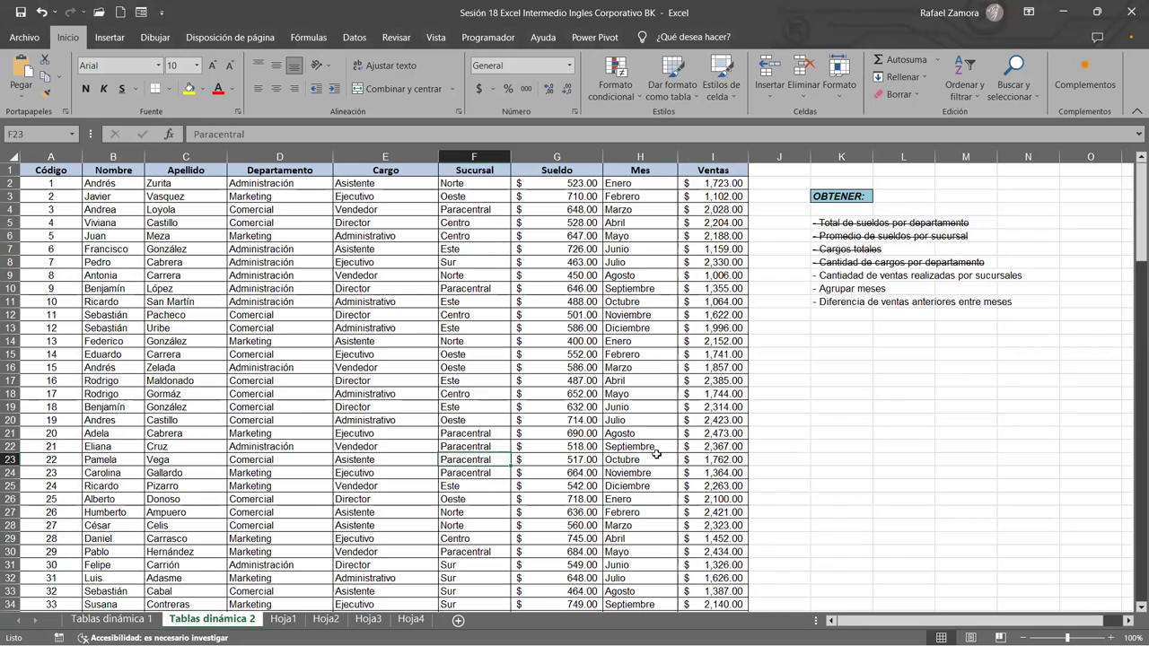
{"action": "left_click_drag", "start_coordinate": [857, 222], "coordinate": [861, 262]}
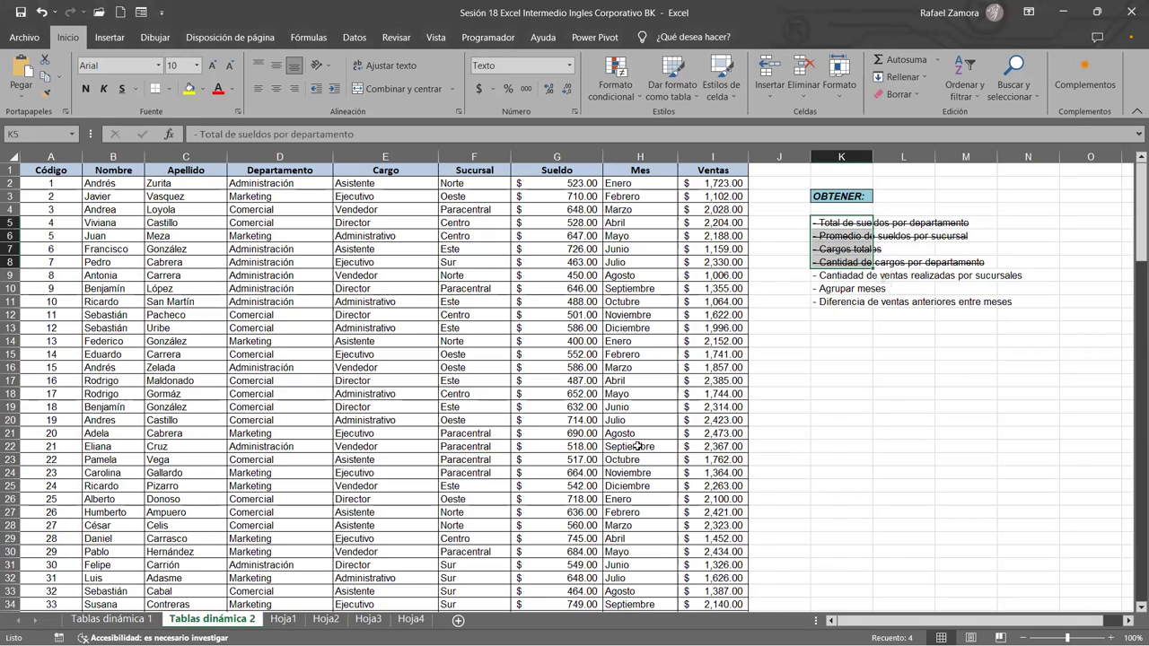
{"action": "left_click", "coordinate": [619, 461]}
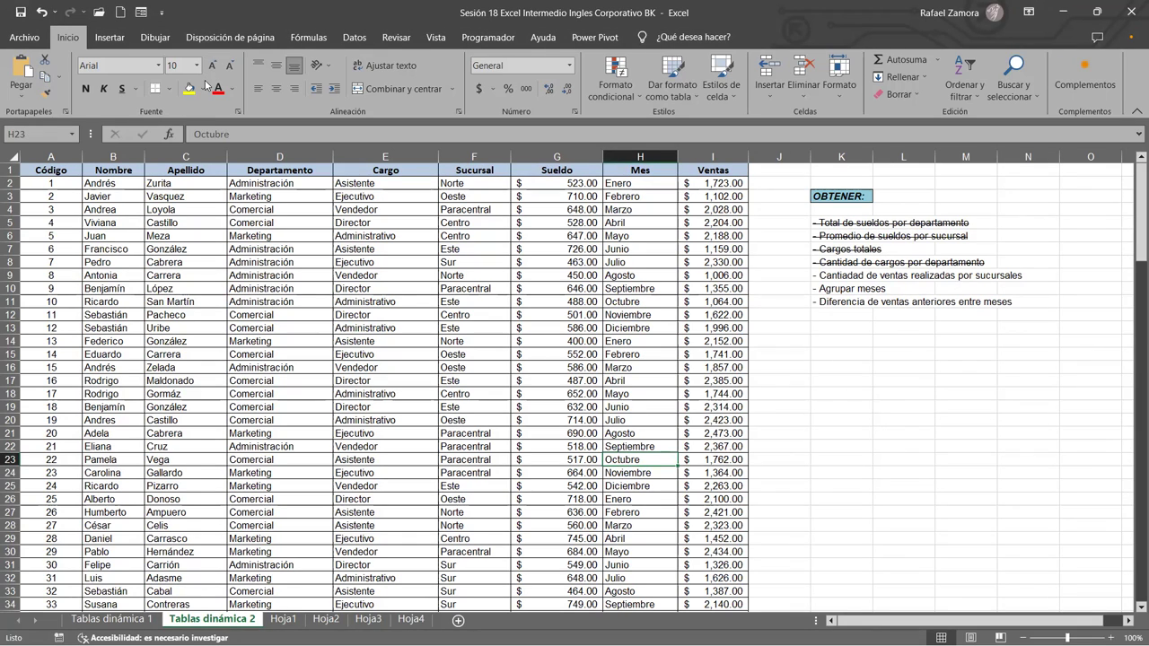
{"action": "left_click", "coordinate": [282, 619]}
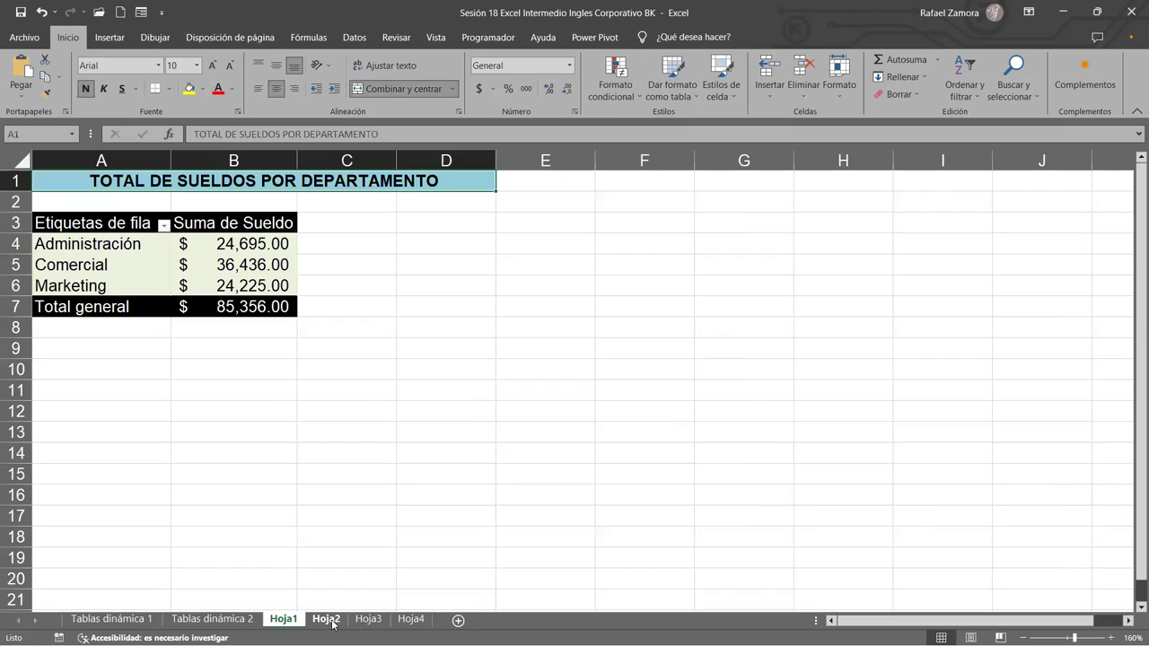
{"action": "left_click", "coordinate": [326, 619]}
{"action": "left_click", "coordinate": [368, 619]}
{"action": "left_click", "coordinate": [410, 619]}
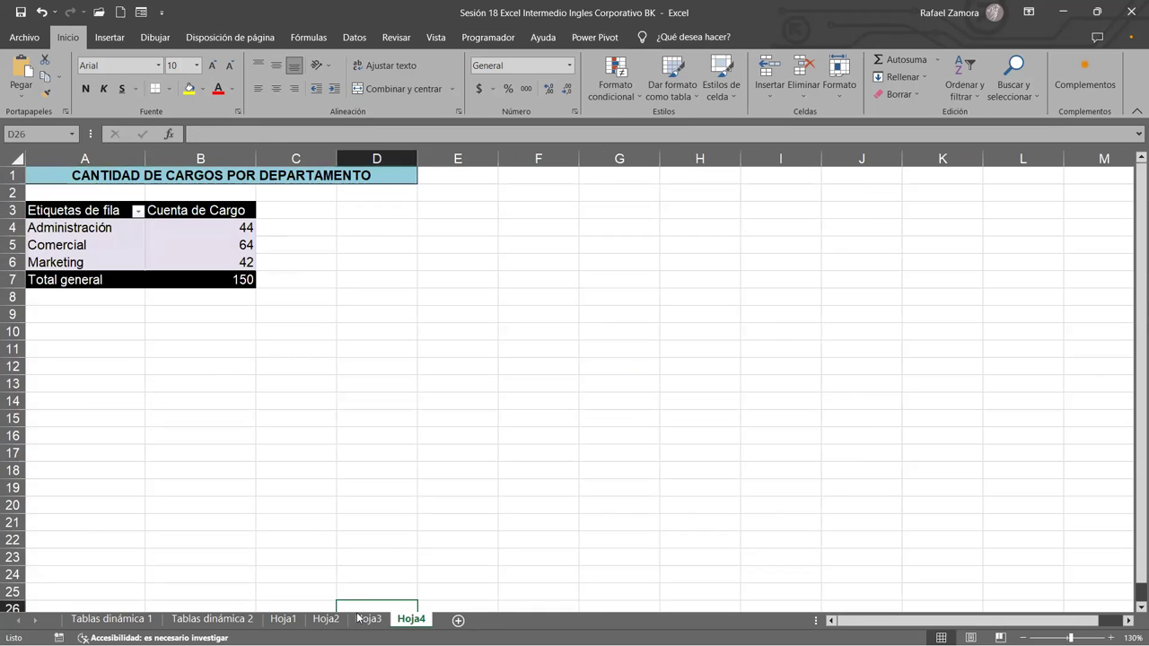
{"action": "left_click", "coordinate": [368, 619]}
{"action": "left_click", "coordinate": [212, 619]}
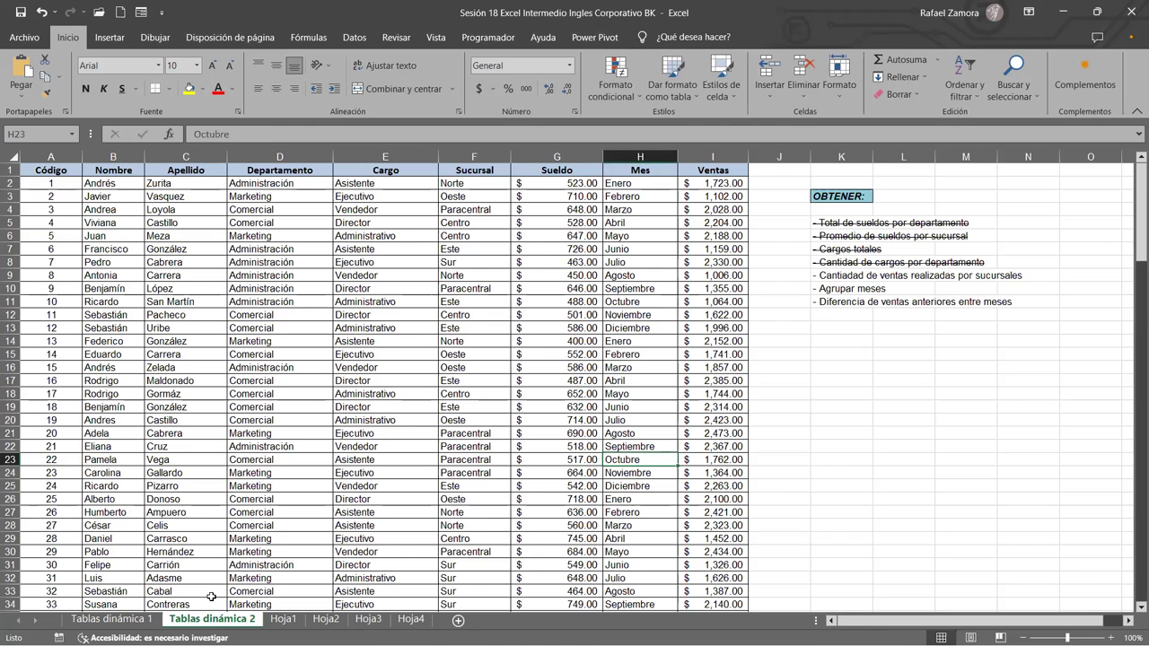
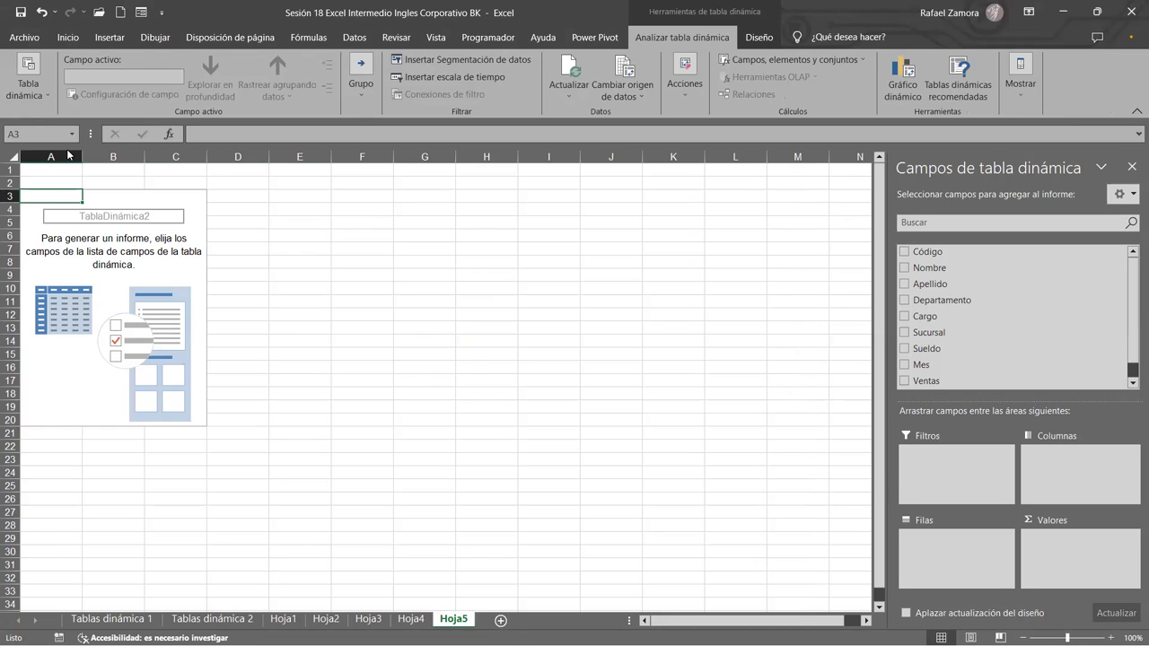
Copy the merged title in A1 of Hoja4 into A1 of Hoja5, above the empty pivot table
{"action": "key", "text": "ctrl+Page_Up"}
{"action": "key", "text": "ctrl+c"}
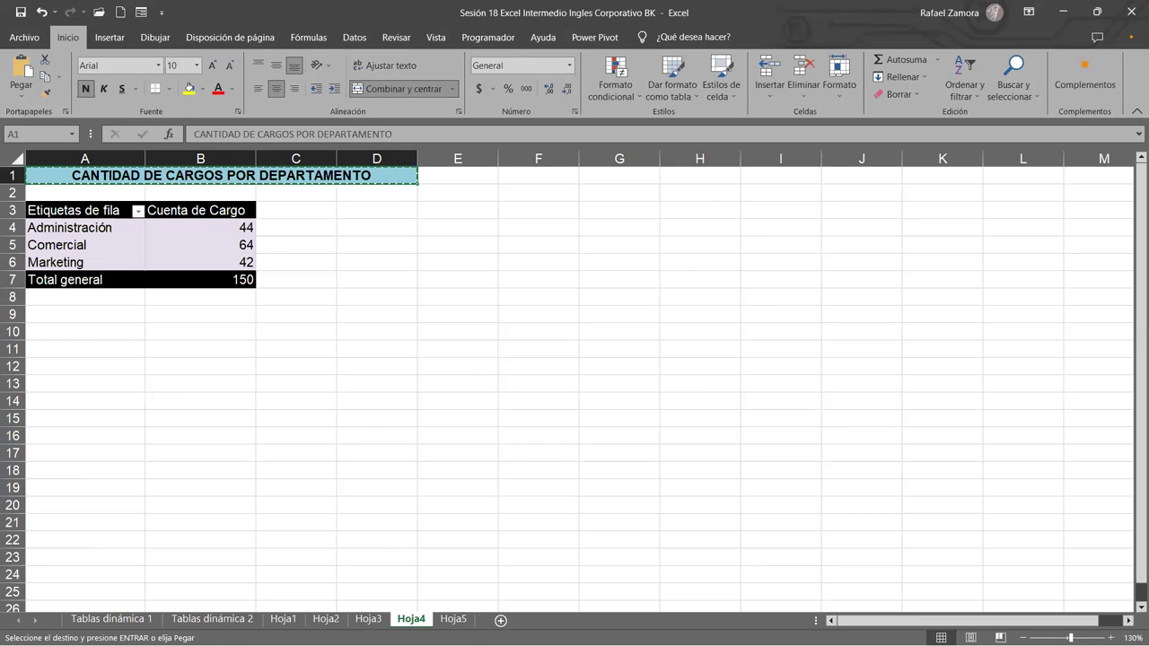
{"action": "key", "text": "ctrl+Page_Down"}
{"action": "key", "text": "ctrl+v"}
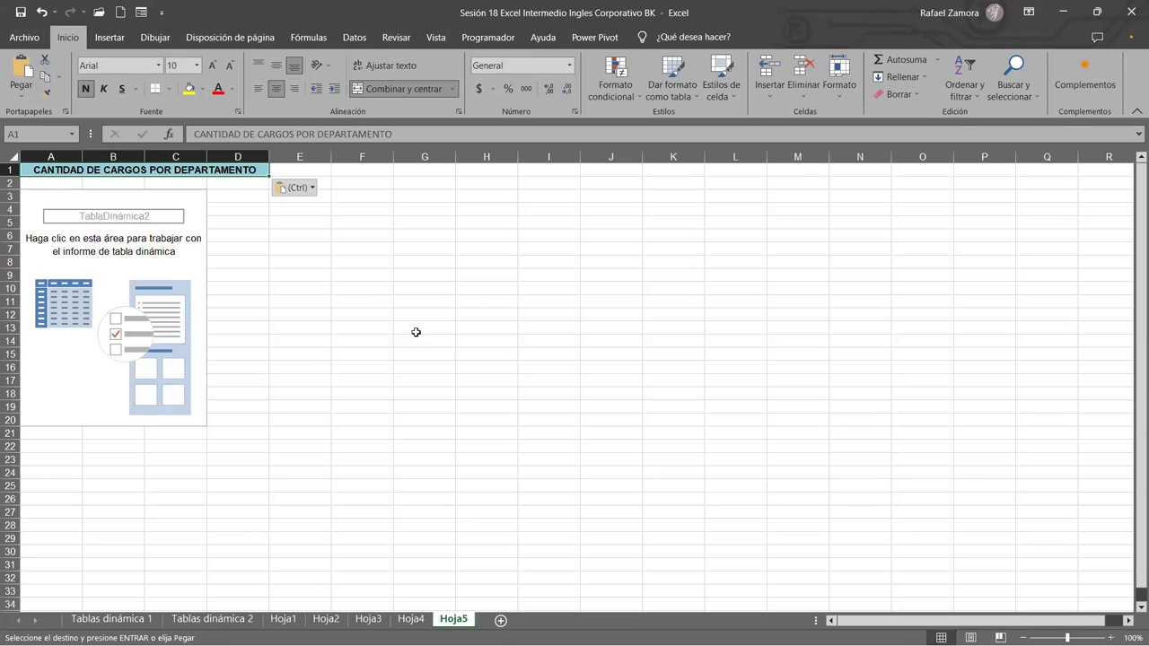
{"action": "scroll", "coordinate": [441, 359], "scroll_direction": "up", "scroll_amount": 1}
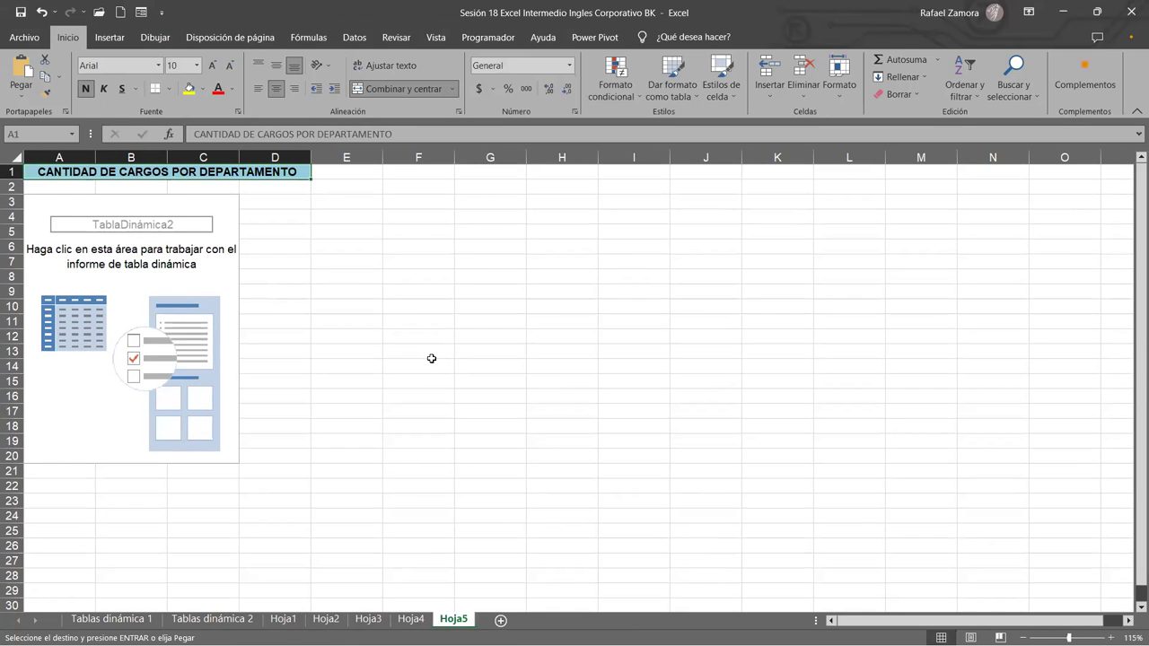
Change the title in A1 of Hoja5 to "CANTIDAD VENTAS POR SUCURSALES", keeping it in line with the task list on Tablas dinámica 2
{"action": "left_click", "coordinate": [418, 351]}
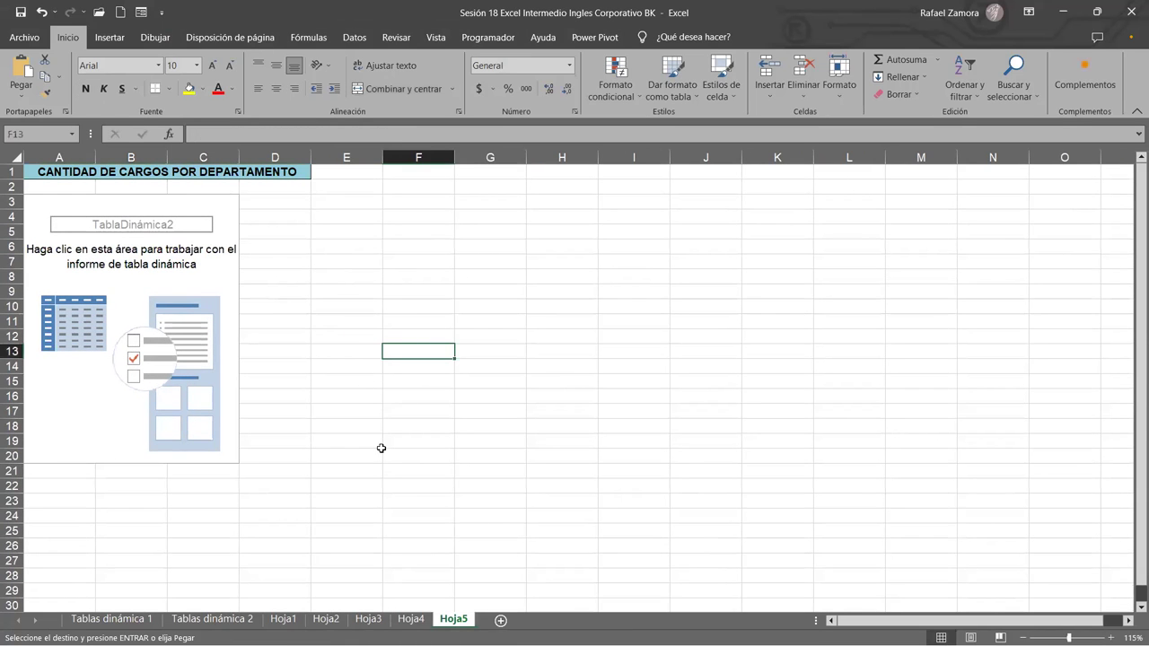
{"action": "left_click", "coordinate": [213, 619]}
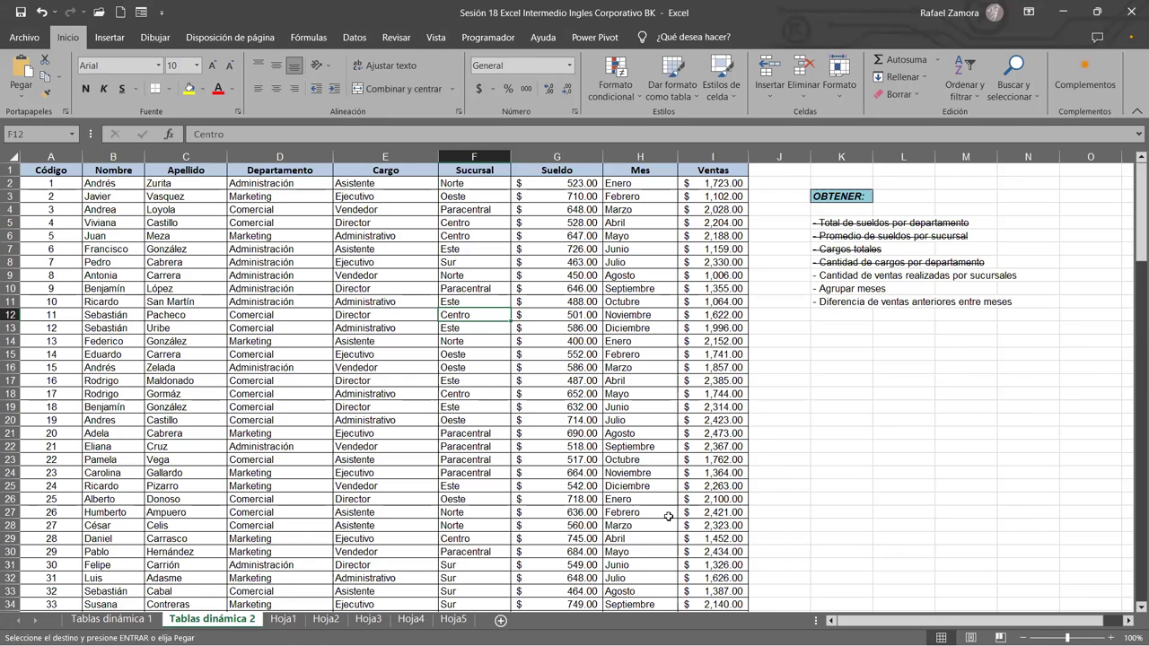
{"action": "left_click", "coordinate": [453, 618]}
{"action": "double_click", "coordinate": [102, 169]}
{"action": "left_click_drag", "start_coordinate": [103, 169], "coordinate": [166, 171]}
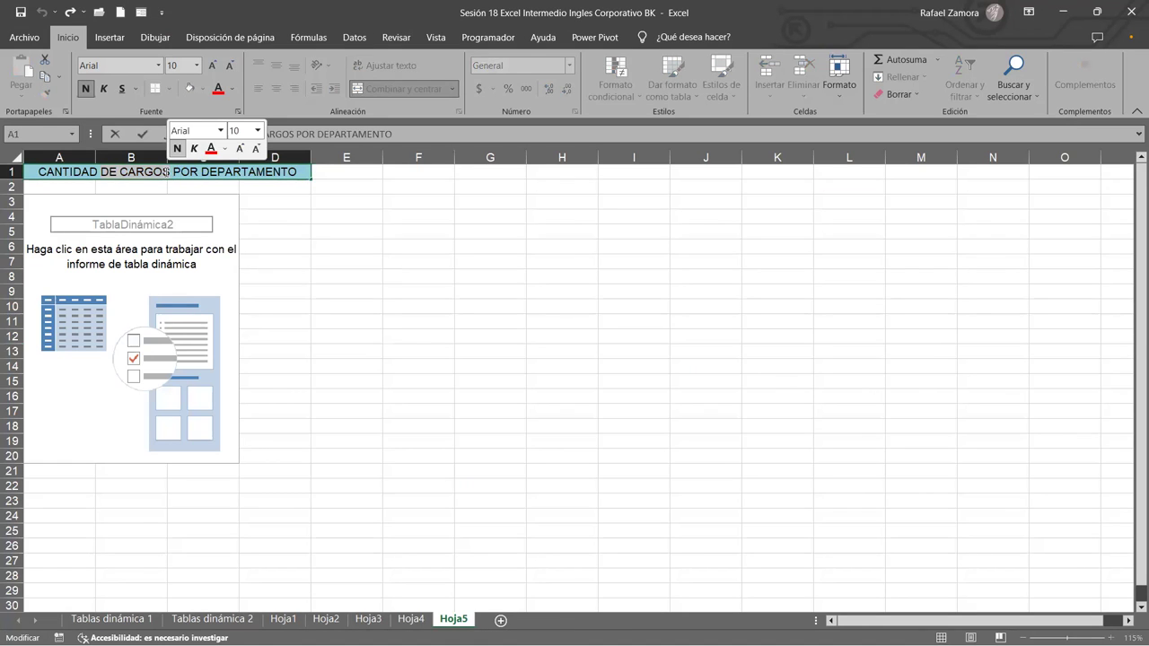
{"action": "type", "text": "VENTAS"}
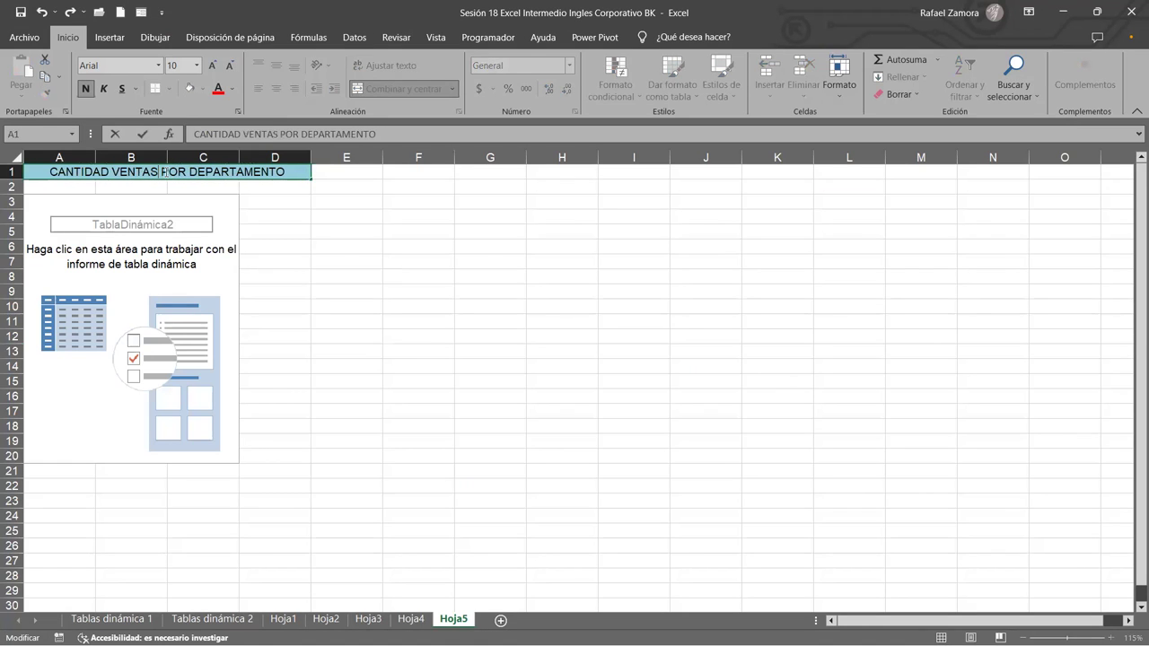
{"action": "left_click_drag", "start_coordinate": [188, 171], "coordinate": [416, 172]}
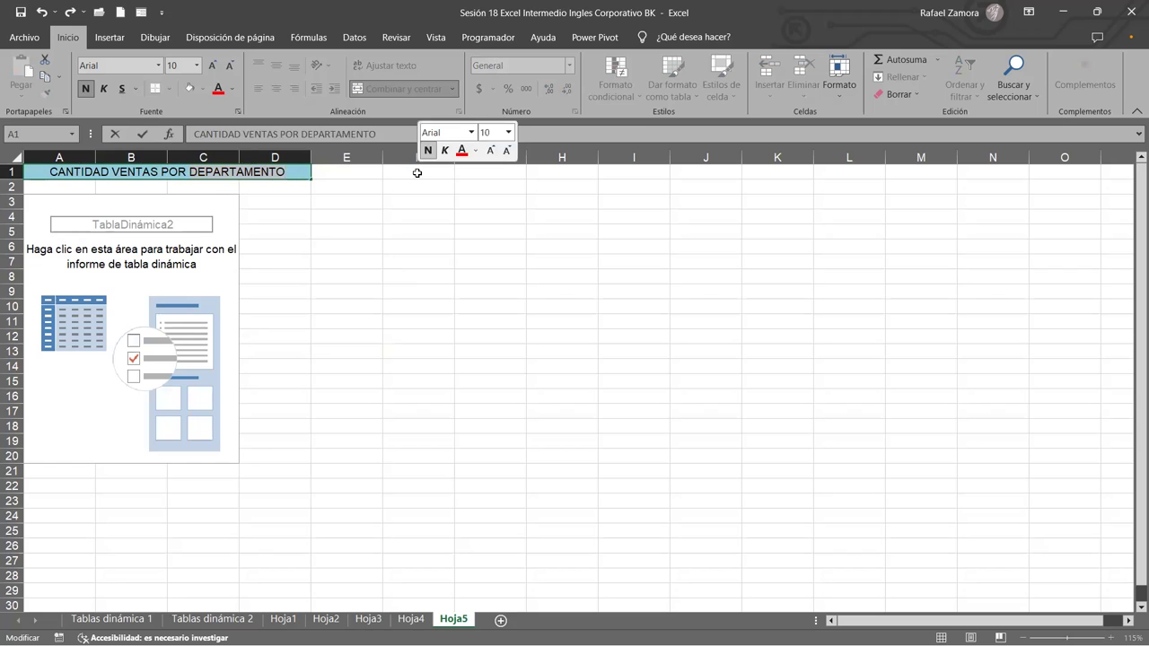
{"action": "type", "text": "SUCURSALES"}
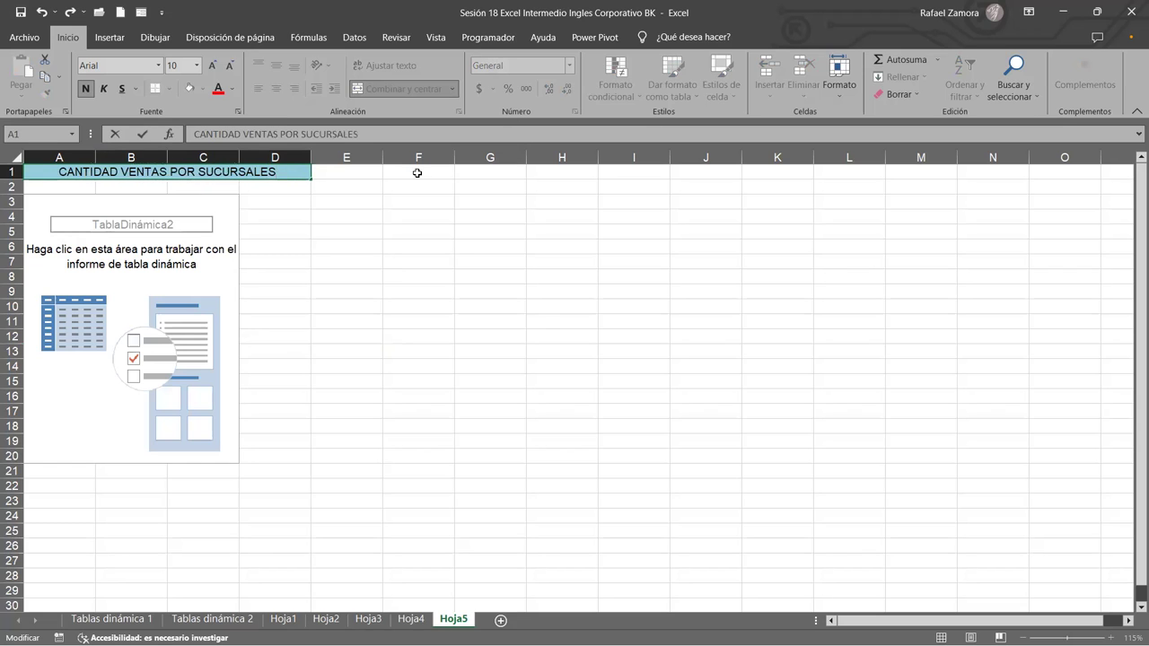
{"action": "left_click", "coordinate": [541, 318]}
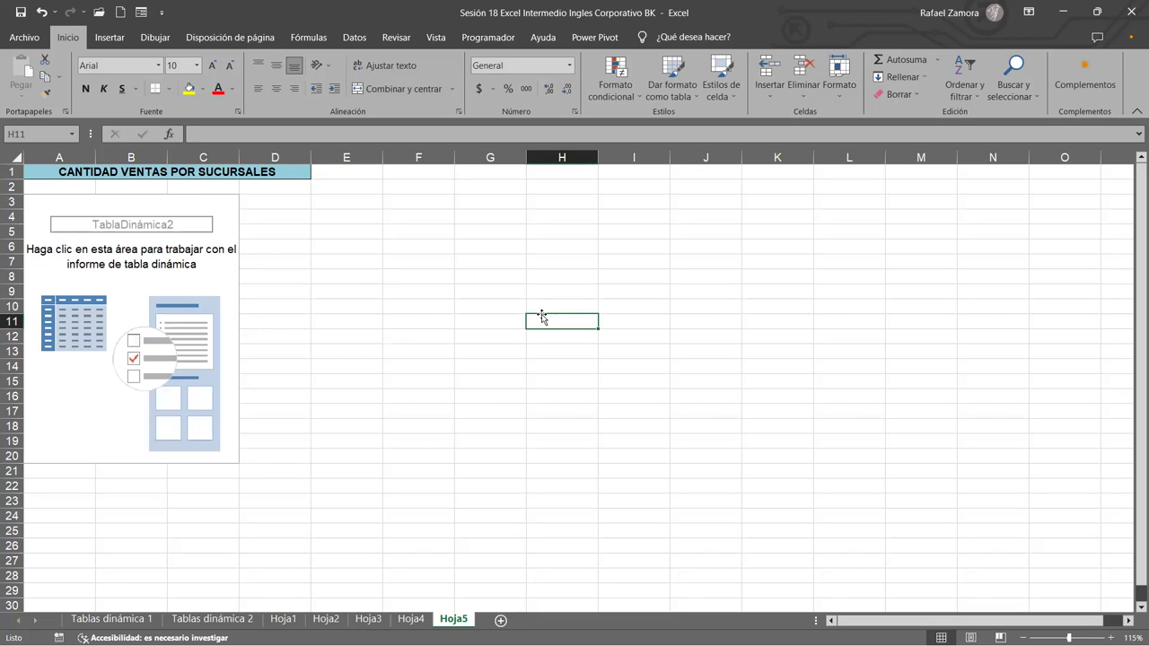
Build the Hoja5 pivot table with Sucursal as rows and the sum of Ventas as values
{"action": "left_click", "coordinate": [186, 332]}
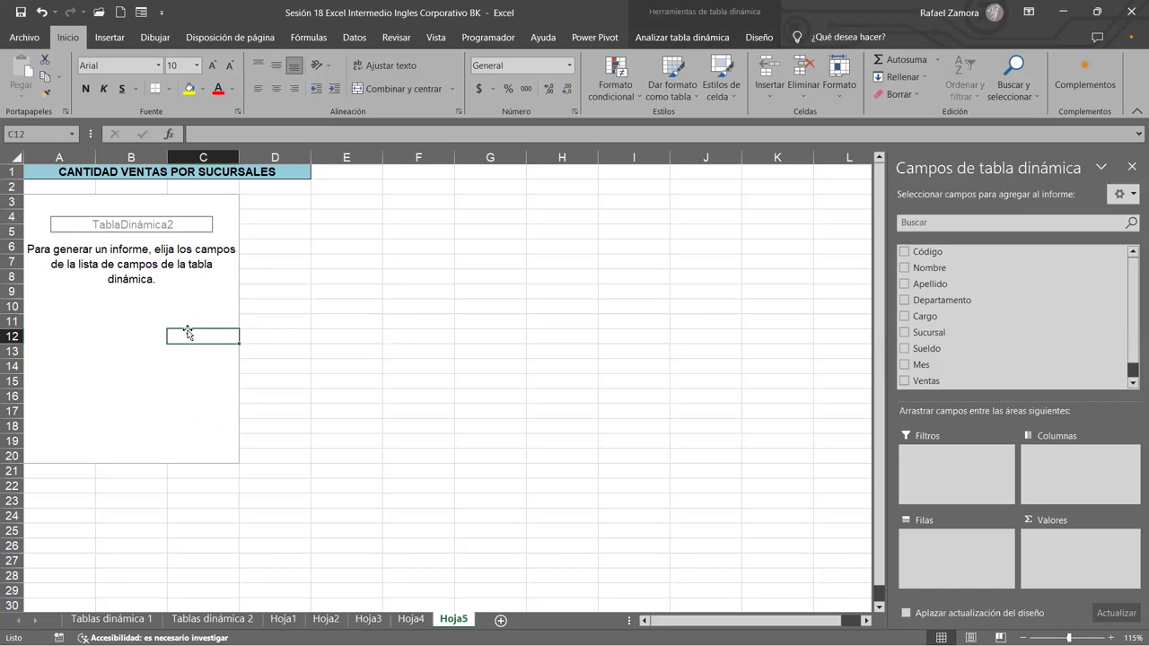
{"action": "scroll", "coordinate": [1019, 356], "scroll_direction": "down", "scroll_amount": 1}
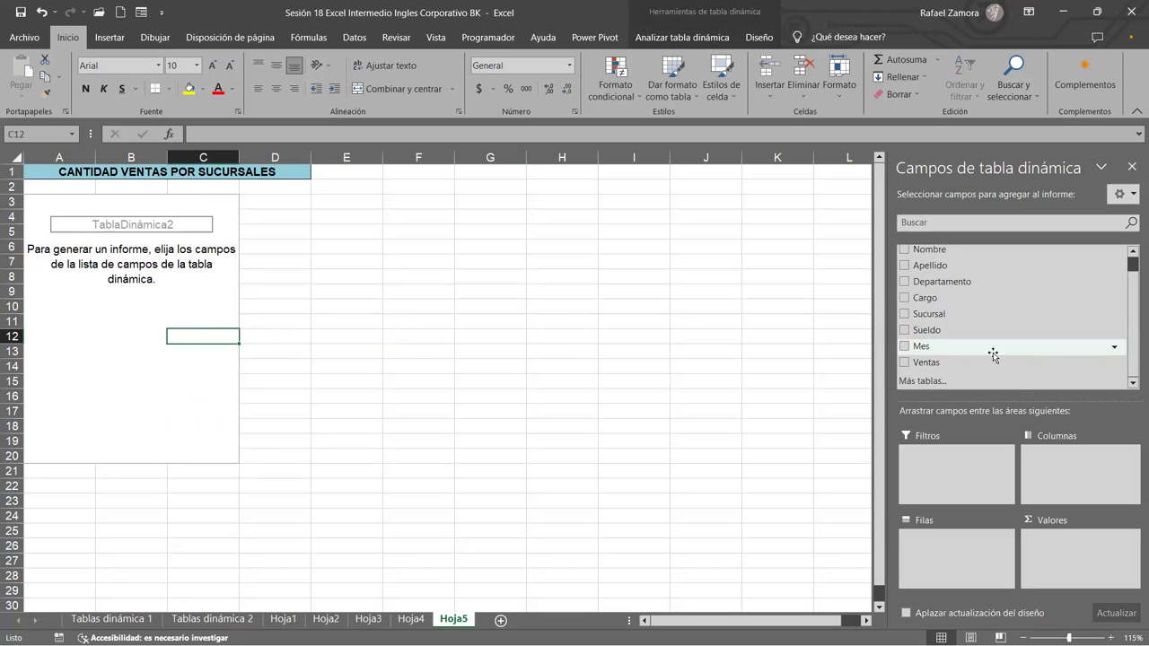
{"action": "left_click_drag", "start_coordinate": [1014, 363], "coordinate": [1086, 568]}
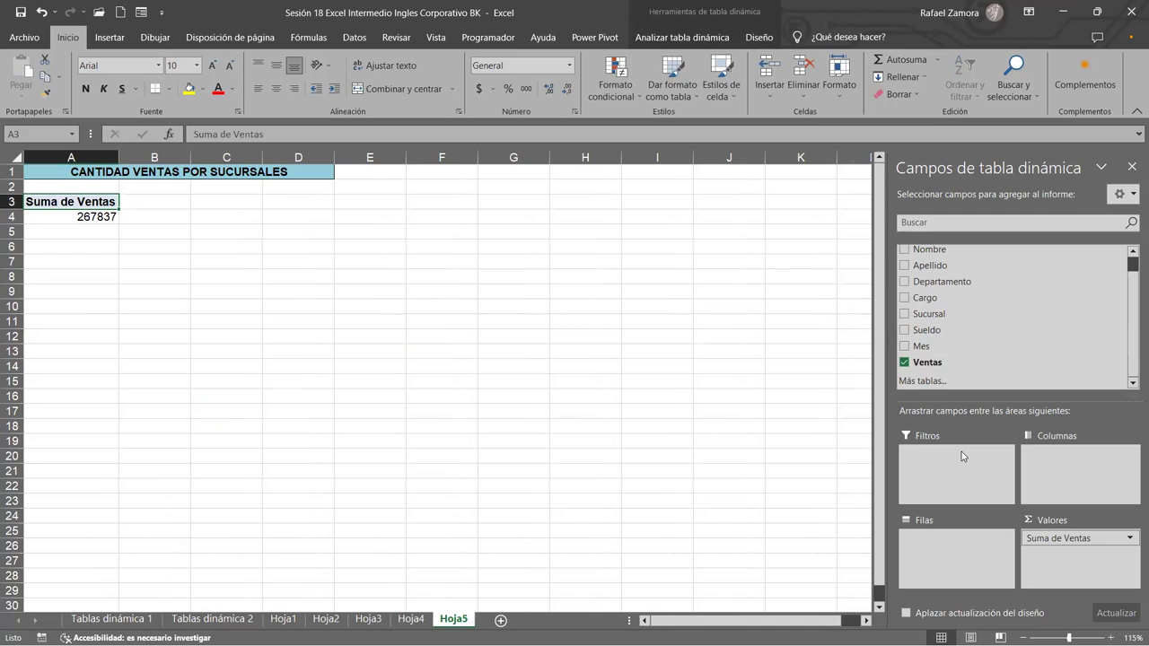
{"action": "left_click_drag", "start_coordinate": [982, 311], "coordinate": [961, 569]}
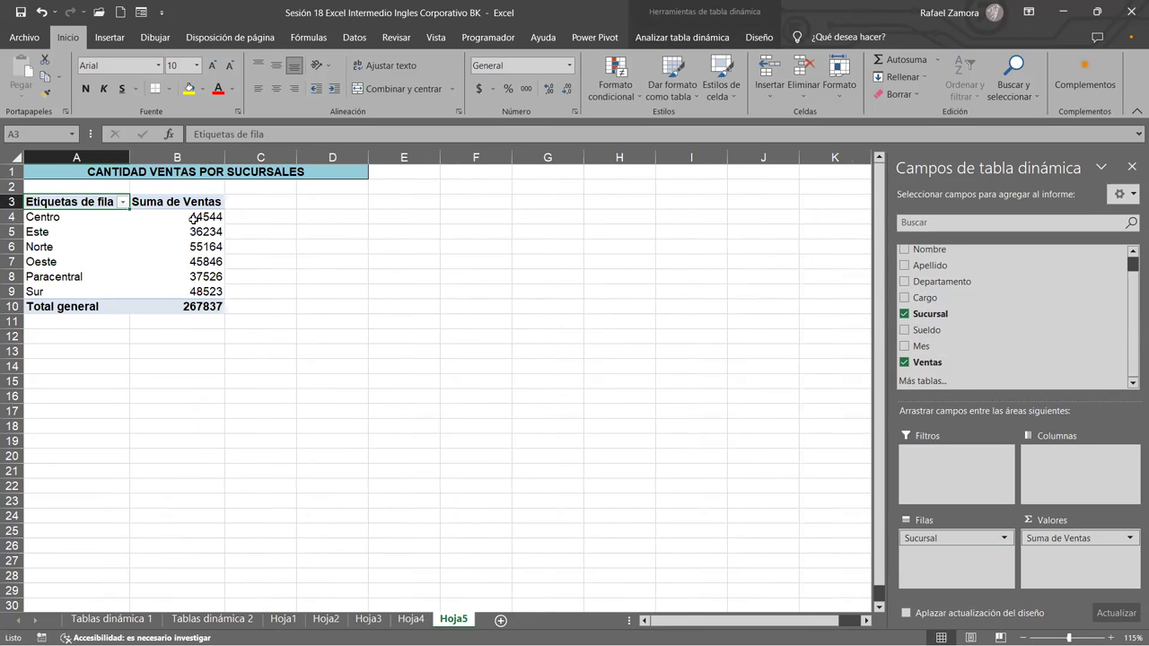
Apply the light orange style with orange text and borders to the sales pivot table
{"action": "mouse_move", "coordinate": [192, 224]}
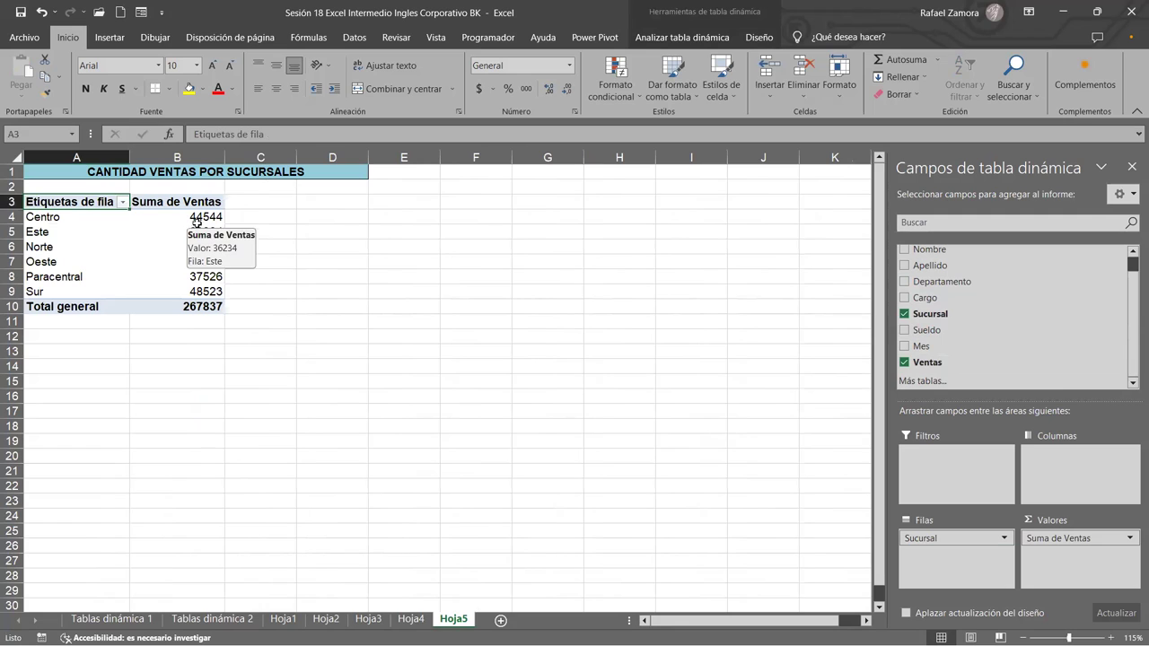
{"action": "left_click", "coordinate": [140, 221]}
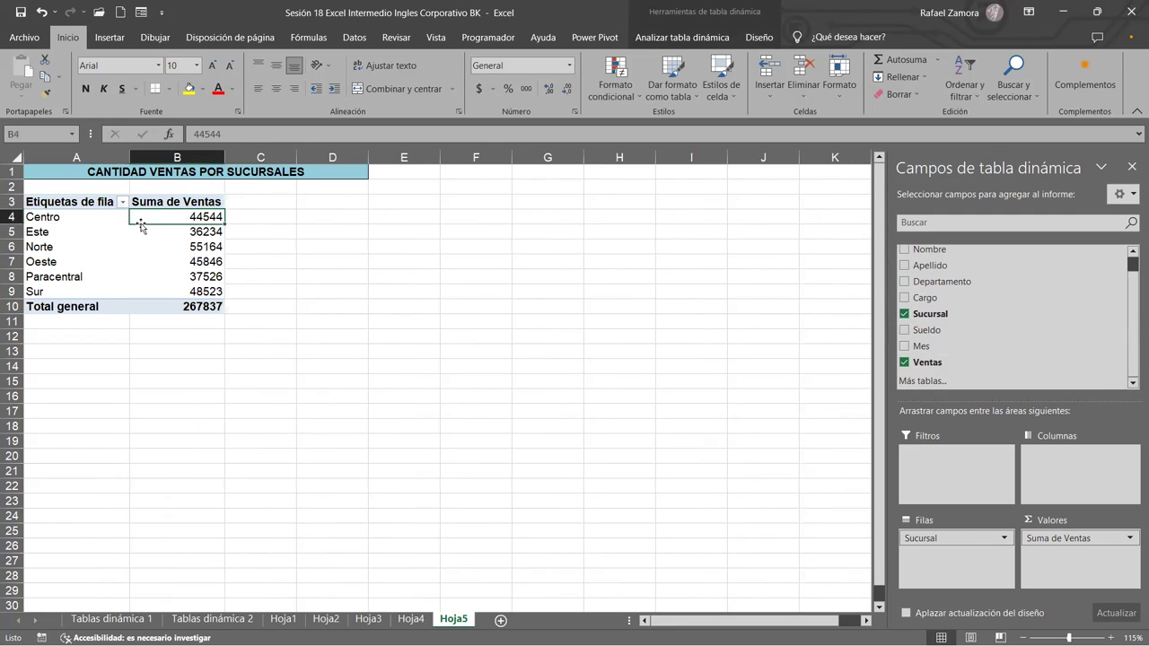
{"action": "left_click", "coordinate": [759, 37]}
{"action": "left_click", "coordinate": [455, 81]}
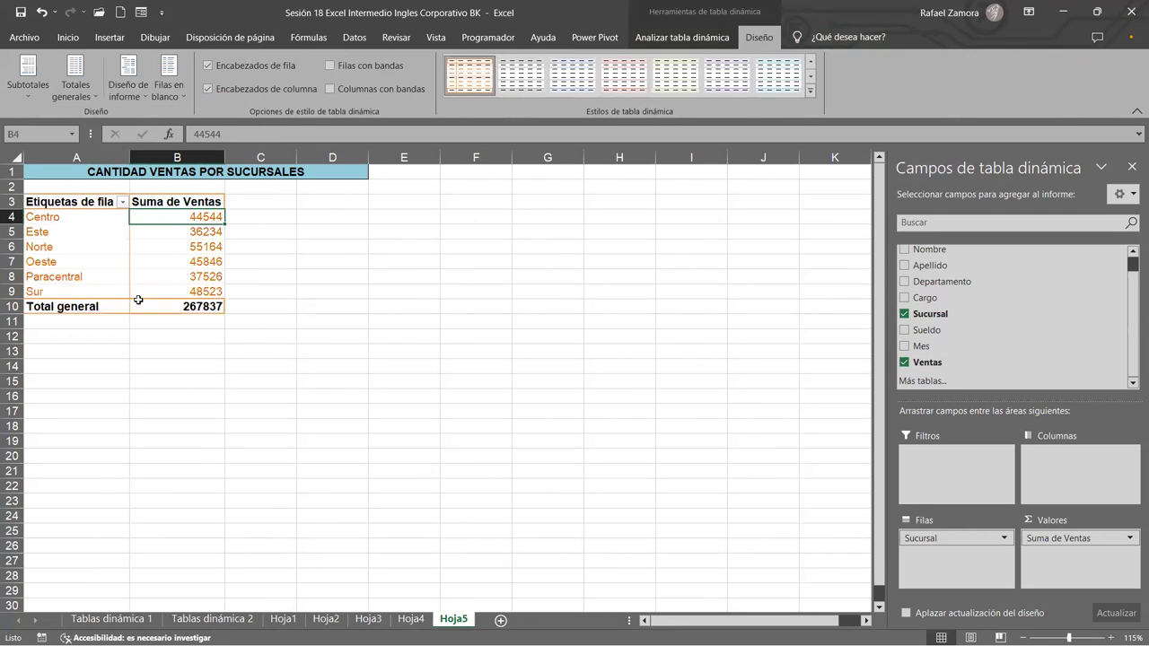
Format the Suma de Ventas values in the pivot table as Contabilidad with the $ symbol and two decimals
{"action": "left_click", "coordinate": [135, 260]}
{"action": "right_click", "coordinate": [138, 260]}
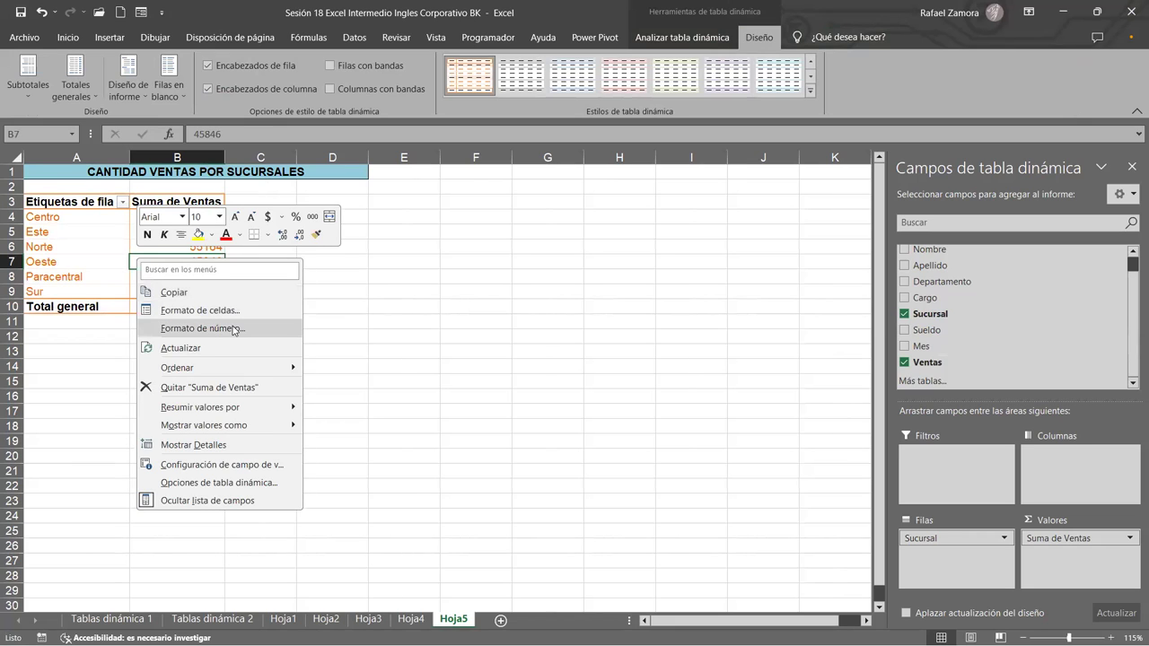
{"action": "left_click", "coordinate": [202, 329]}
{"action": "left_click", "coordinate": [76, 218]}
{"action": "left_click", "coordinate": [76, 229]}
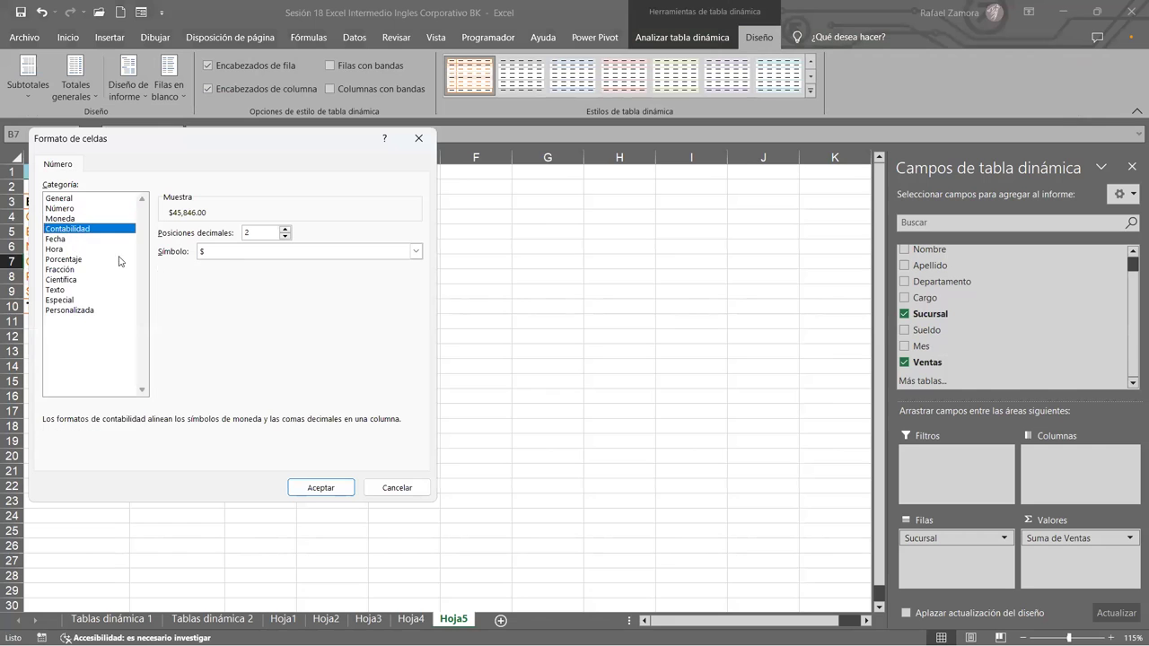
{"action": "left_click", "coordinate": [314, 486]}
{"action": "left_click", "coordinate": [404, 456]}
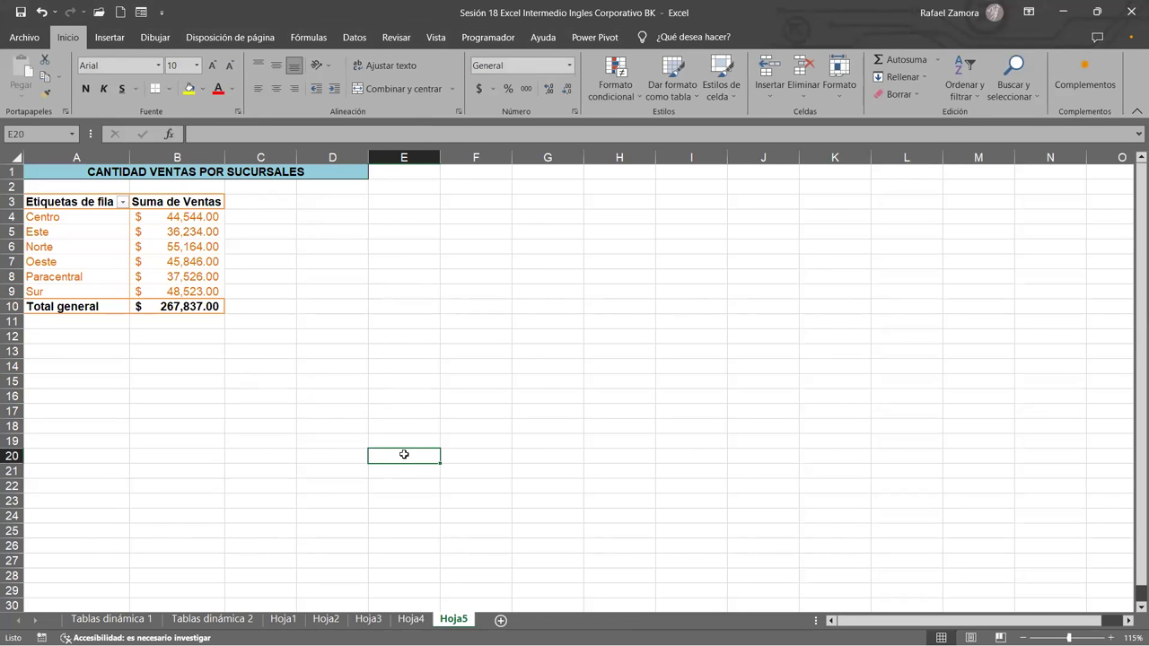
Compare the branch sales task in K9 of Tablas dinámica 2 with the sales per branch in the Hoja5 pivot table
{"action": "left_click", "coordinate": [211, 618]}
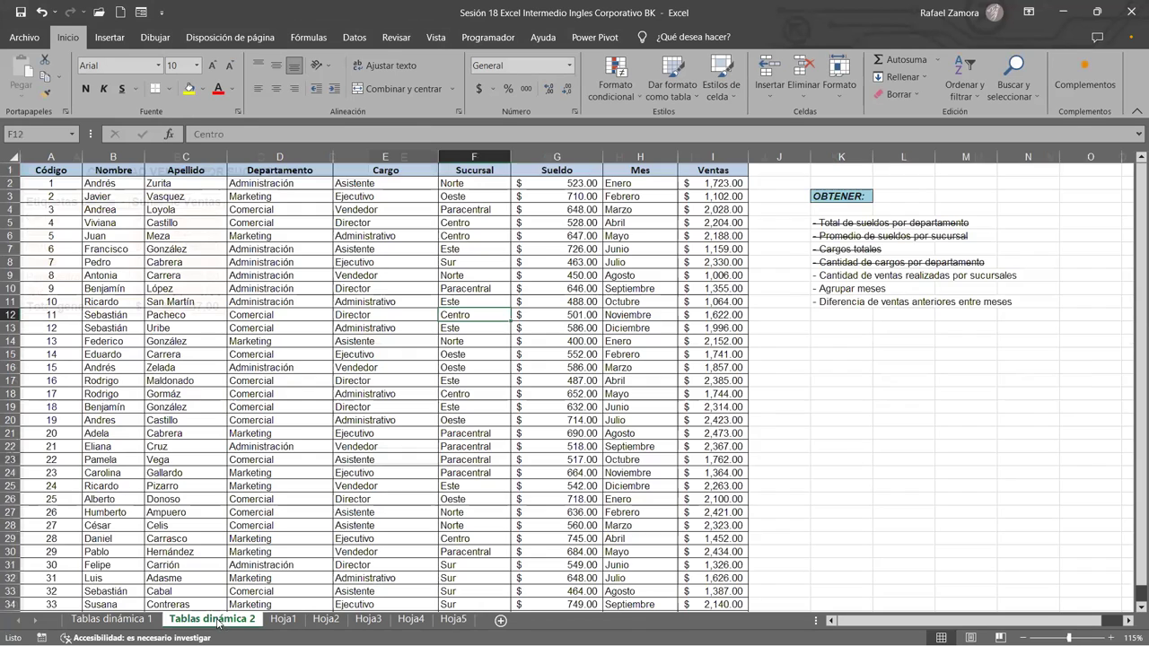
{"action": "left_click", "coordinate": [837, 276]}
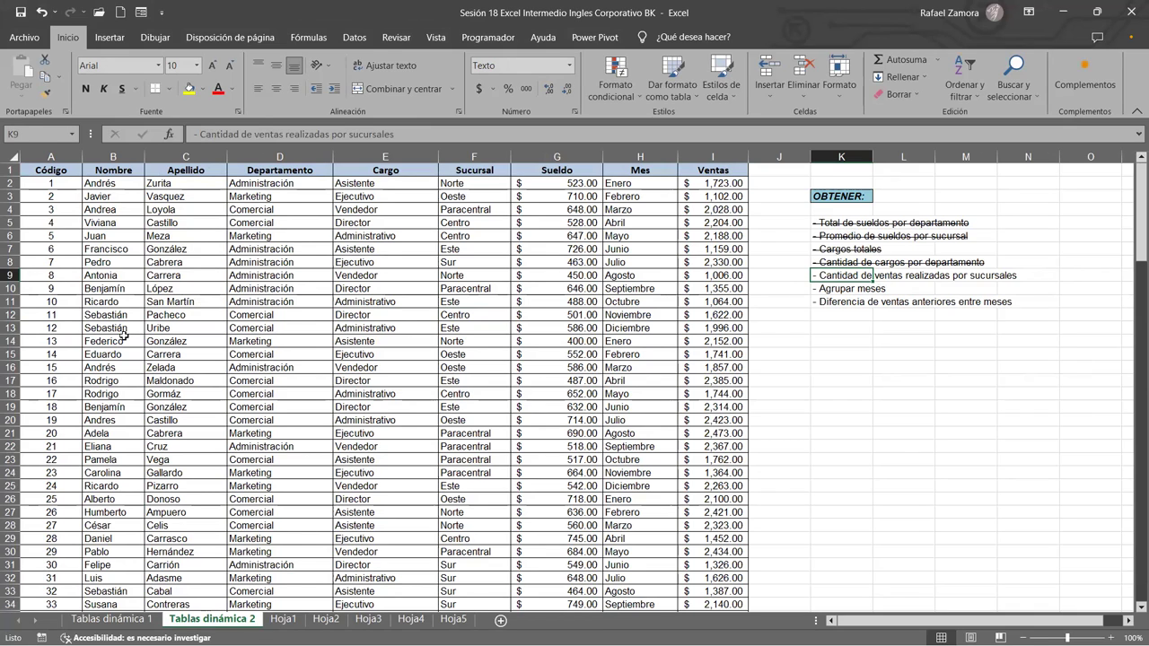
{"action": "key", "text": "ctrl+Page_Down"}
{"action": "key", "text": "ctrl+Page_Down"}
{"action": "key", "text": "ctrl+Page_Down"}
{"action": "key", "text": "ctrl+Page_Down"}
{"action": "left_click", "coordinate": [193, 243]}
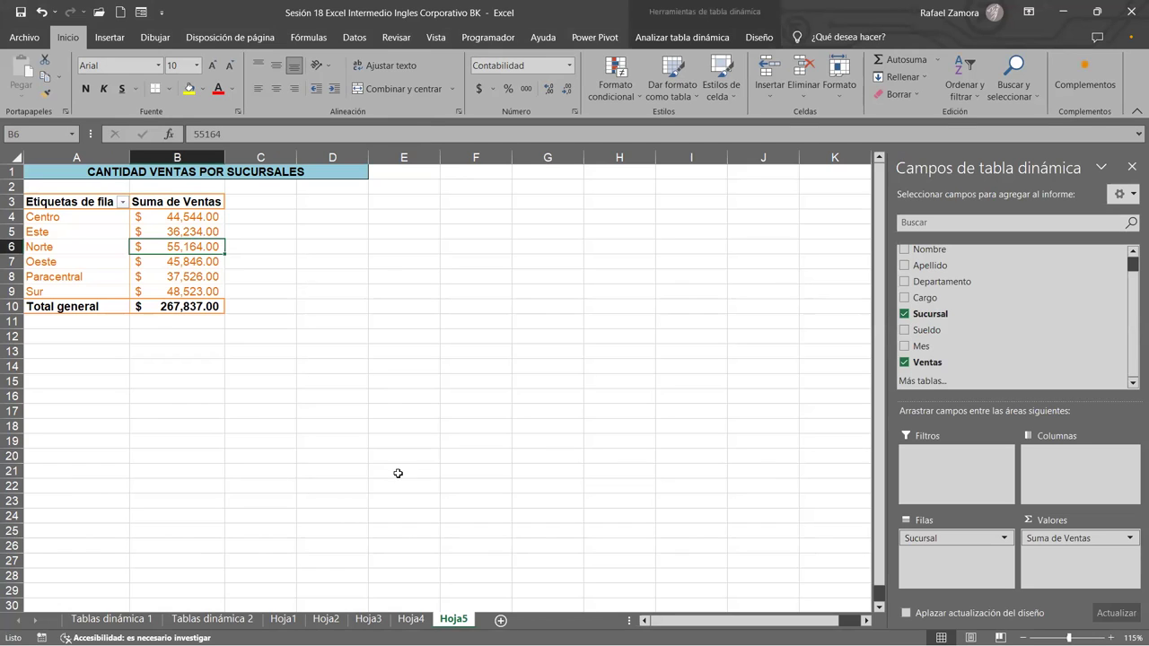
{"action": "left_click", "coordinate": [189, 366]}
{"action": "left_click", "coordinate": [183, 283]}
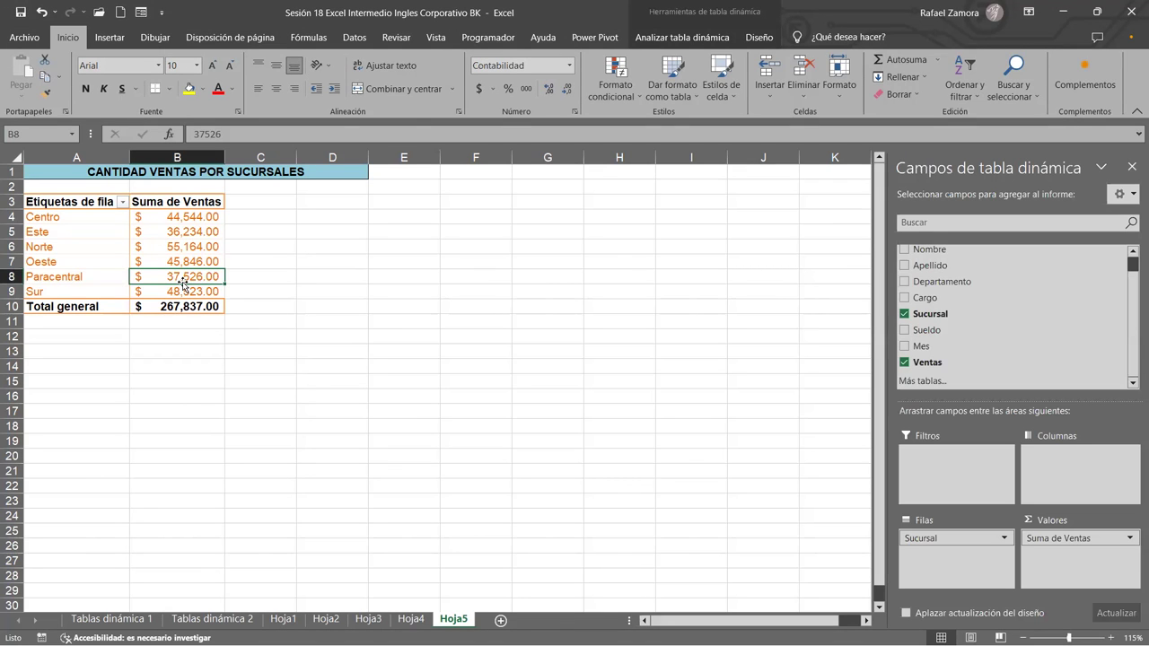
{"action": "scroll", "coordinate": [375, 406], "scroll_direction": "up", "scroll_amount": 1}
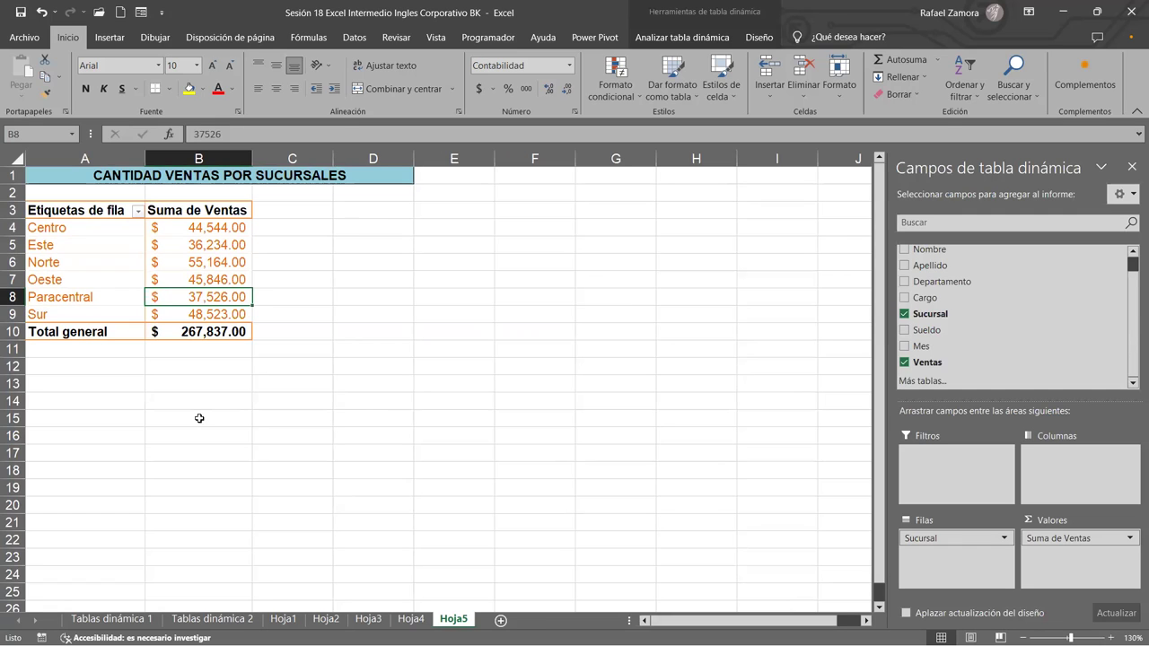
{"action": "left_click", "coordinate": [228, 366]}
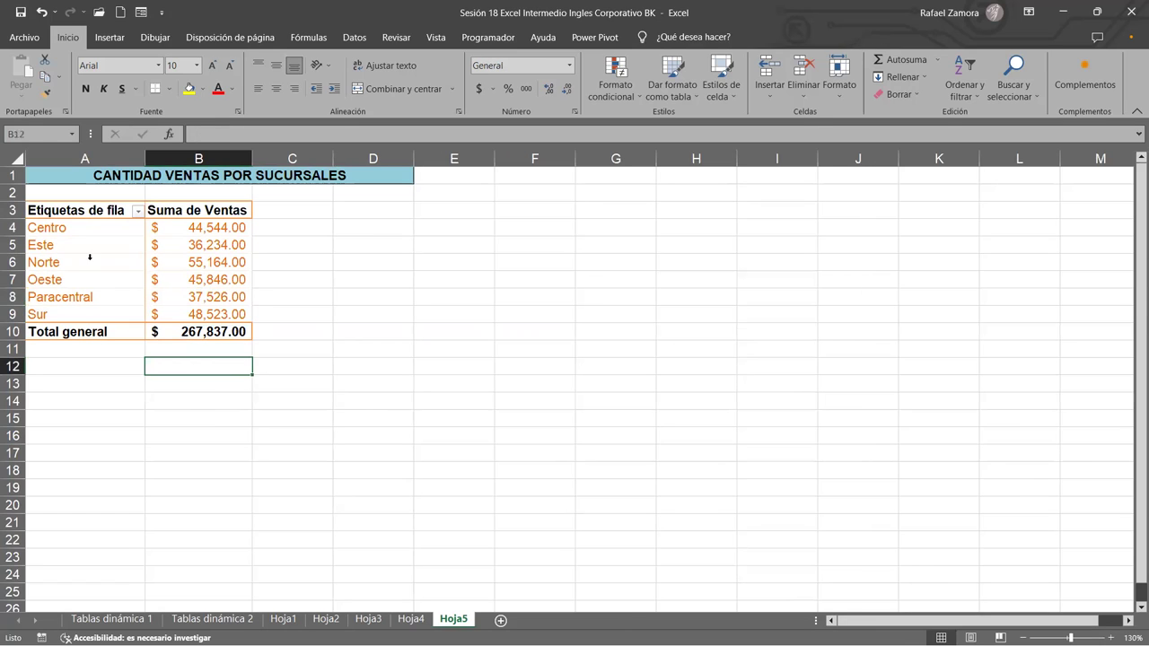
{"action": "left_click", "coordinate": [90, 258]}
{"action": "left_click", "coordinate": [189, 296]}
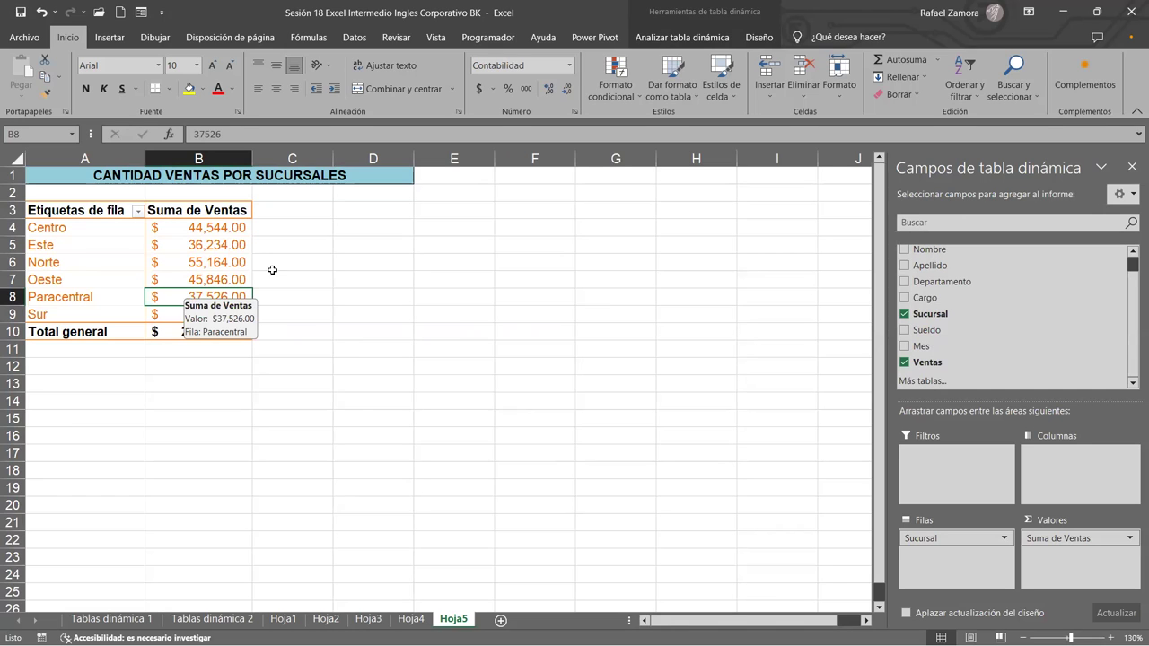
{"action": "left_click", "coordinate": [192, 241]}
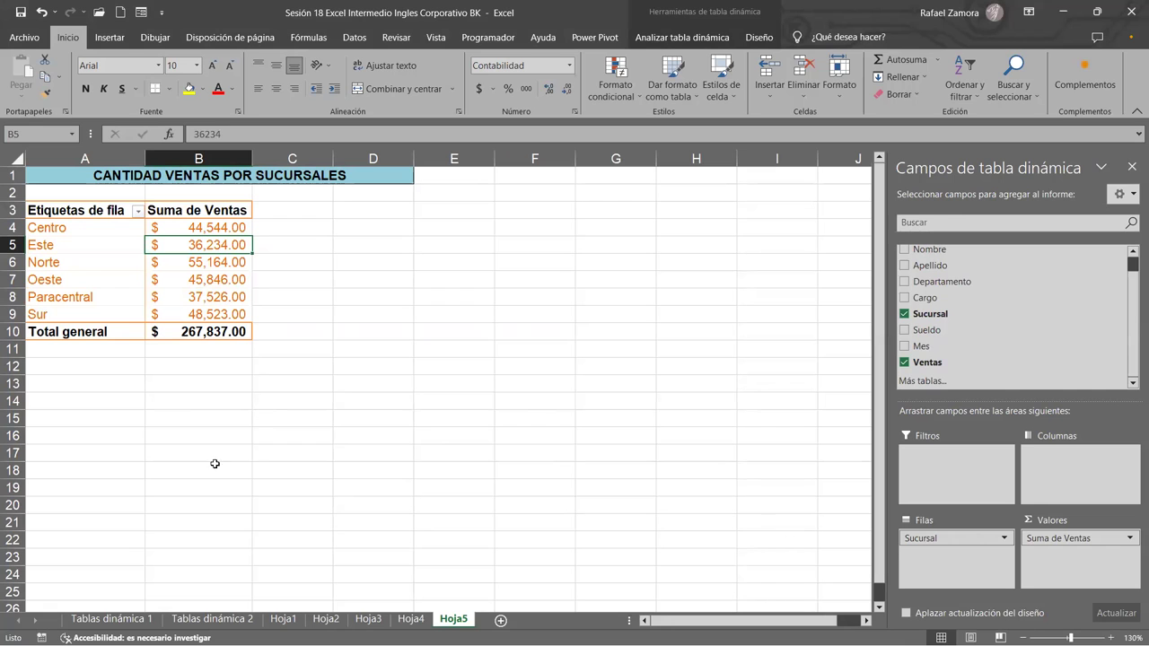
Strike through the task "- Cantidad de ventas realizadas por sucursales" in K9 of Tablas dinámica 2
{"action": "left_click", "coordinate": [224, 618]}
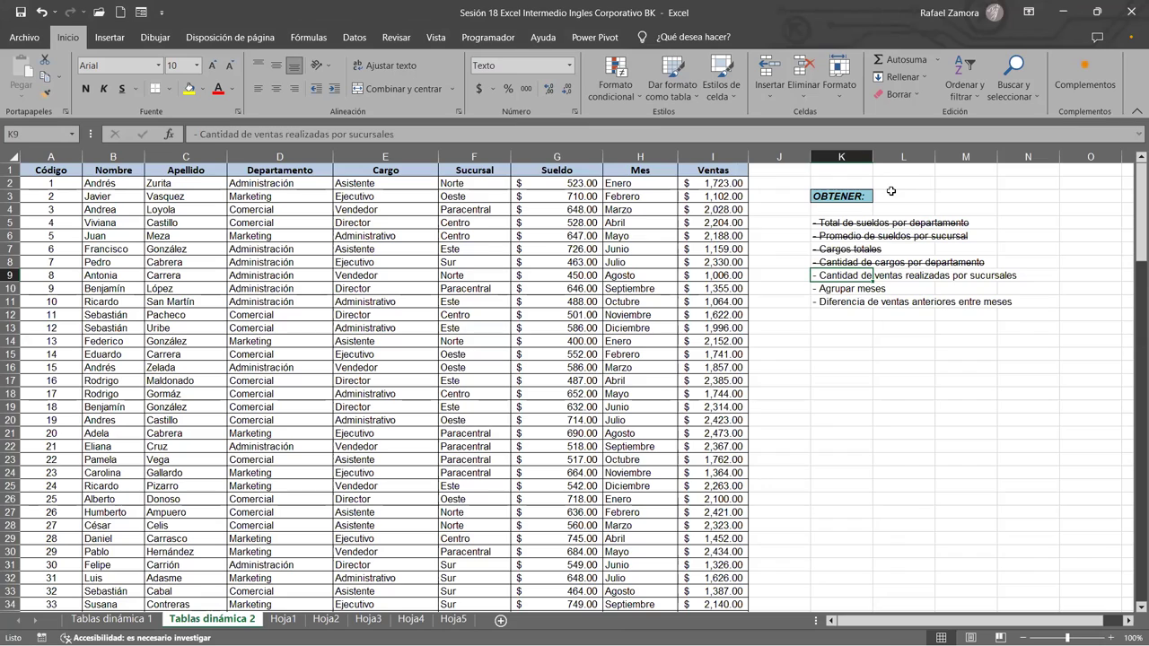
{"action": "key", "text": "ctrl+1"}
{"action": "left_click", "coordinate": [585, 130]}
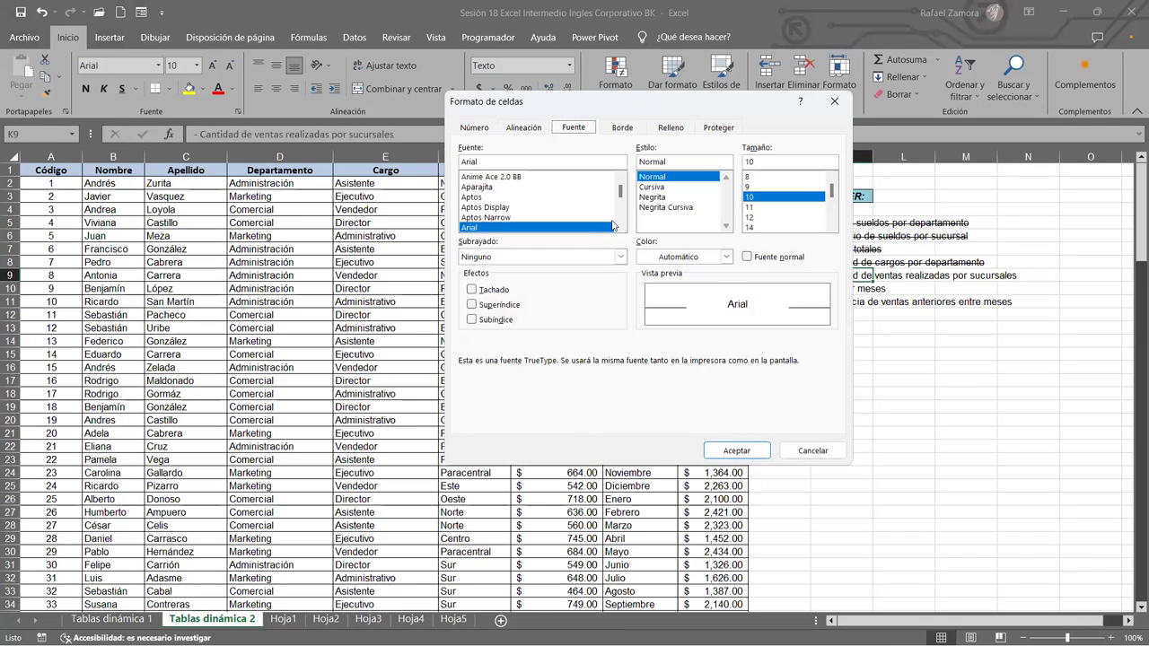
{"action": "left_click", "coordinate": [484, 289]}
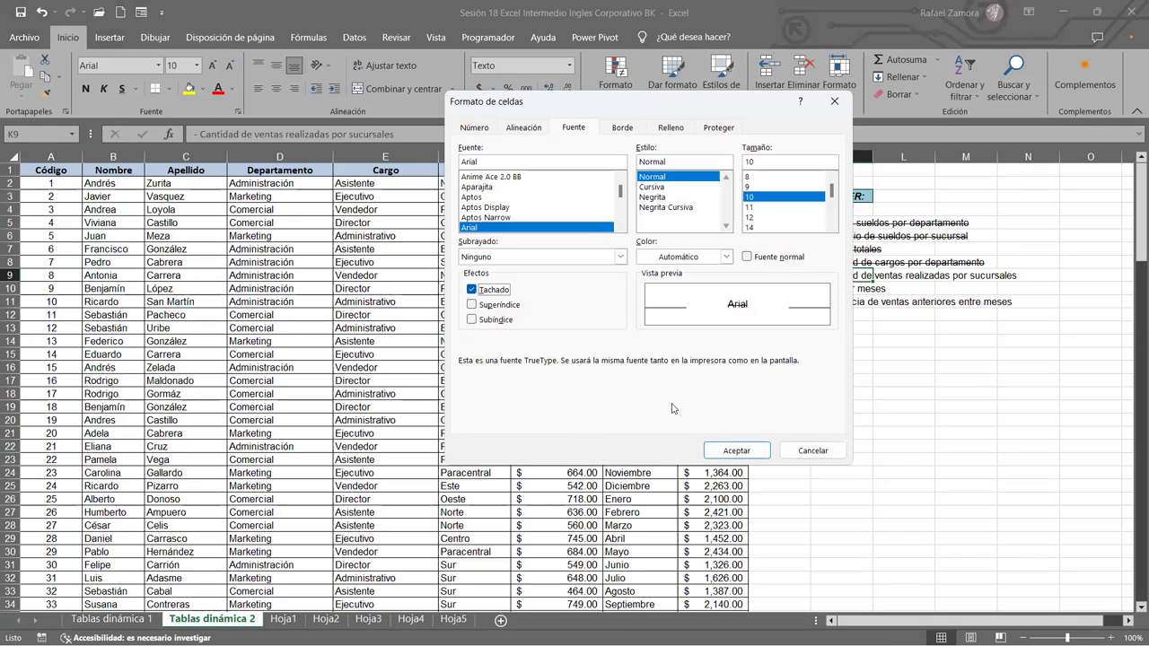
{"action": "left_click", "coordinate": [736, 450]}
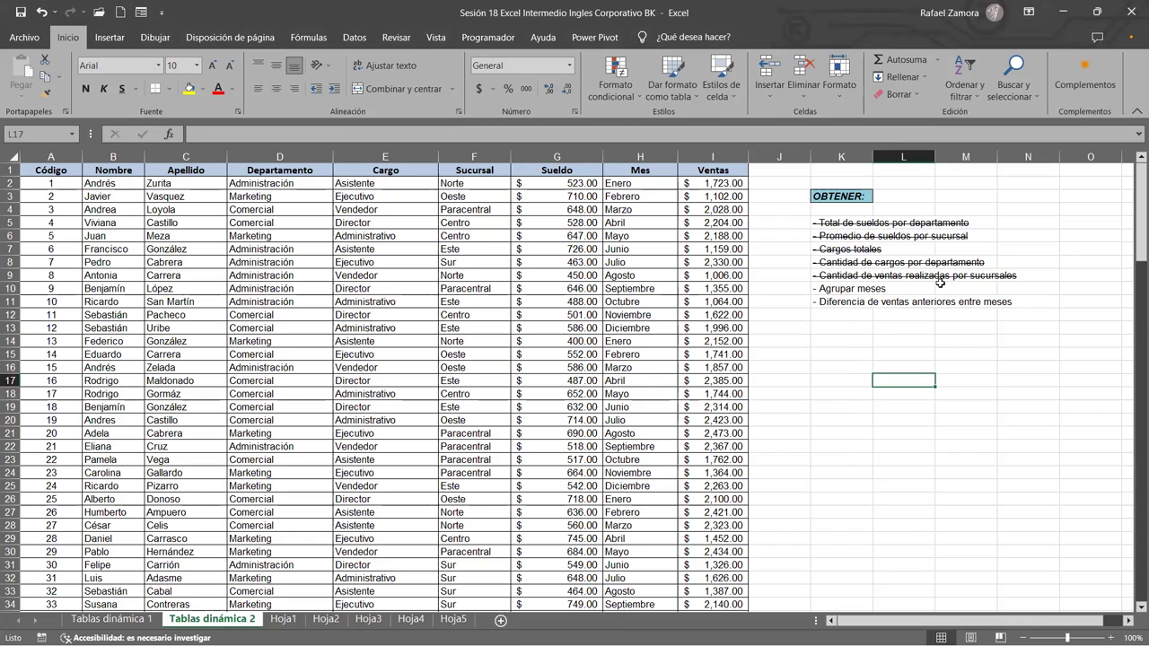
Review the finished pivot tables on Hoja1 to Hoja5, ending on the branch sales table on Hoja5
{"action": "left_click", "coordinate": [453, 619]}
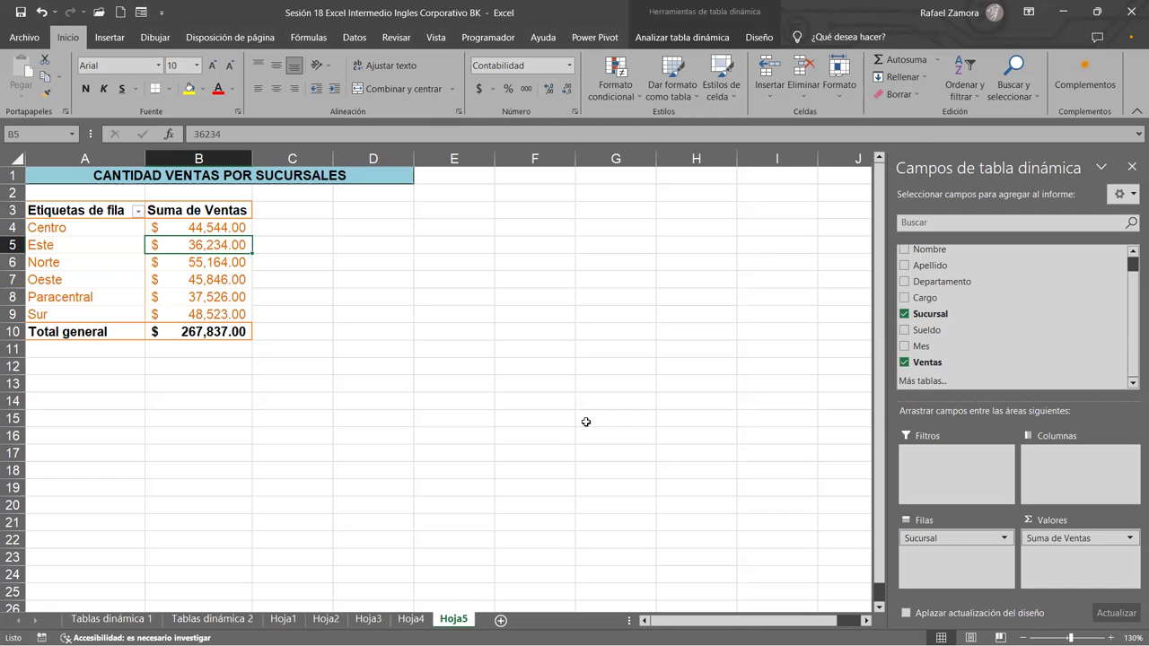
{"action": "left_click", "coordinate": [285, 619]}
{"action": "left_click", "coordinate": [326, 619]}
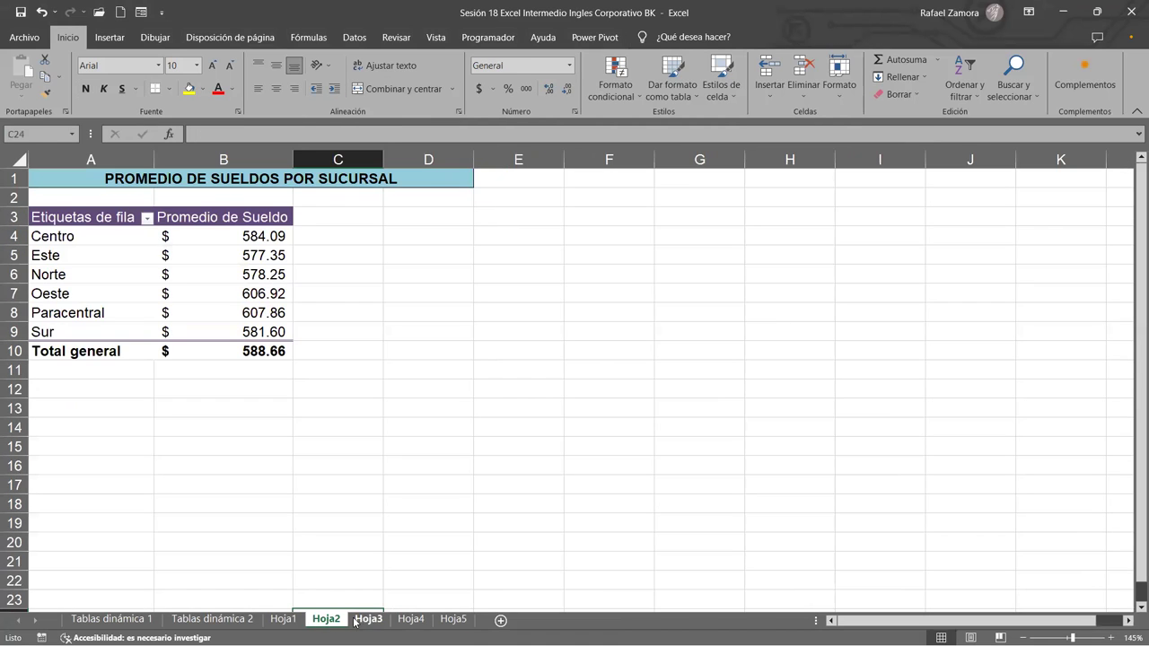
{"action": "left_click", "coordinate": [362, 620]}
{"action": "left_click", "coordinate": [408, 620]}
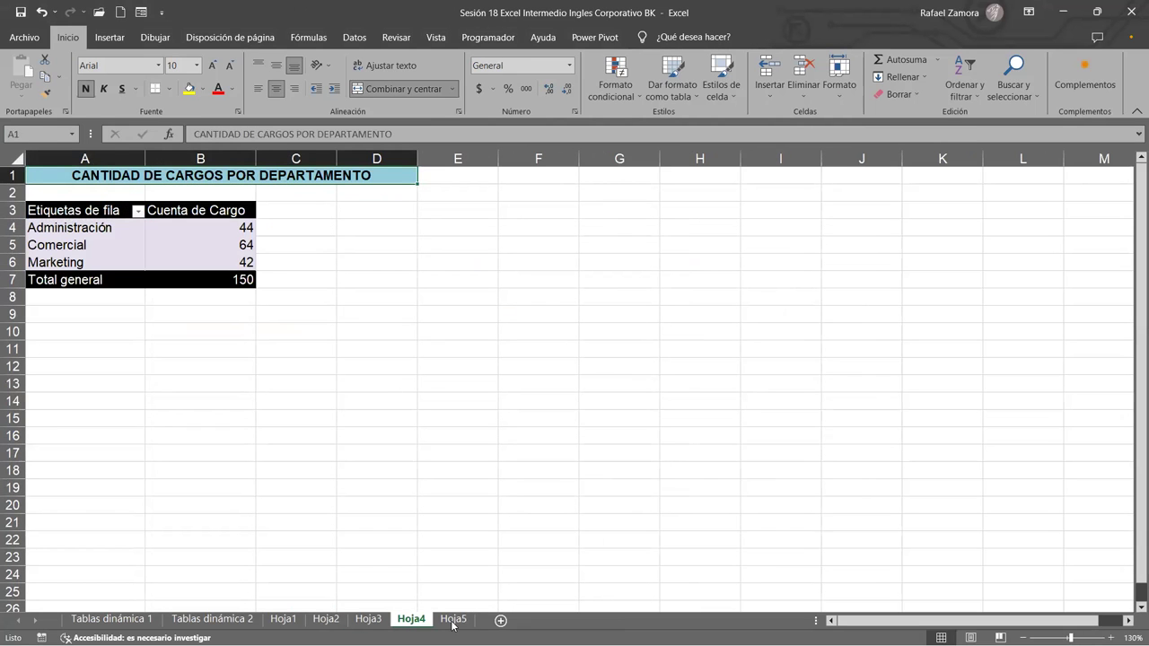
{"action": "left_click", "coordinate": [357, 620]}
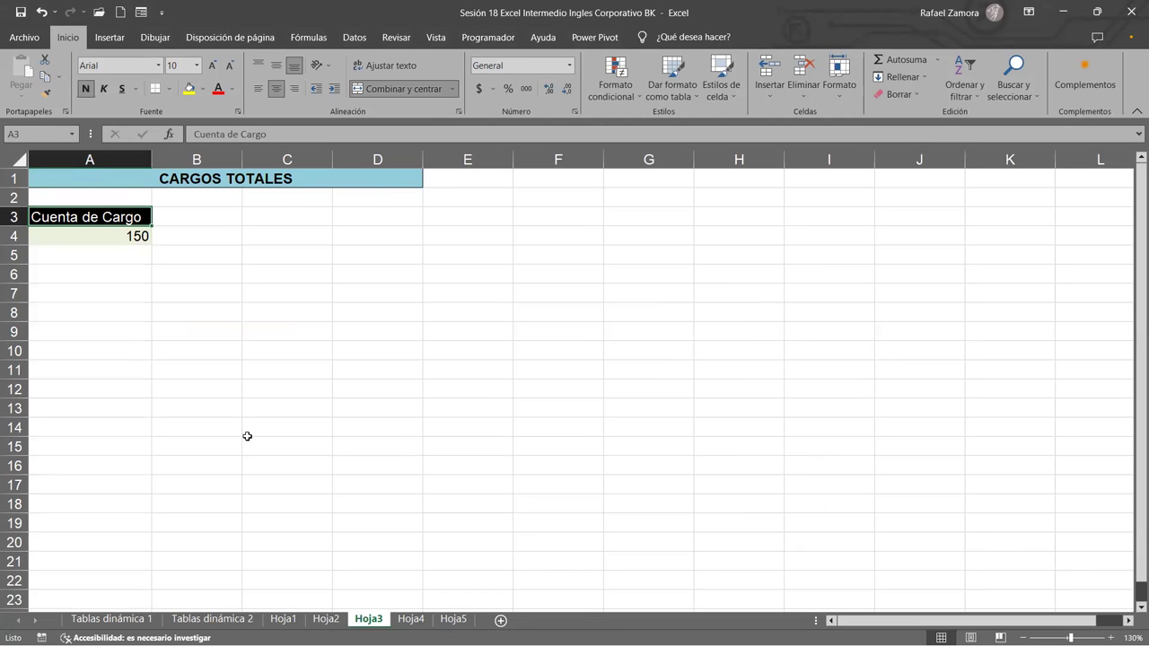
{"action": "left_click", "coordinate": [405, 618]}
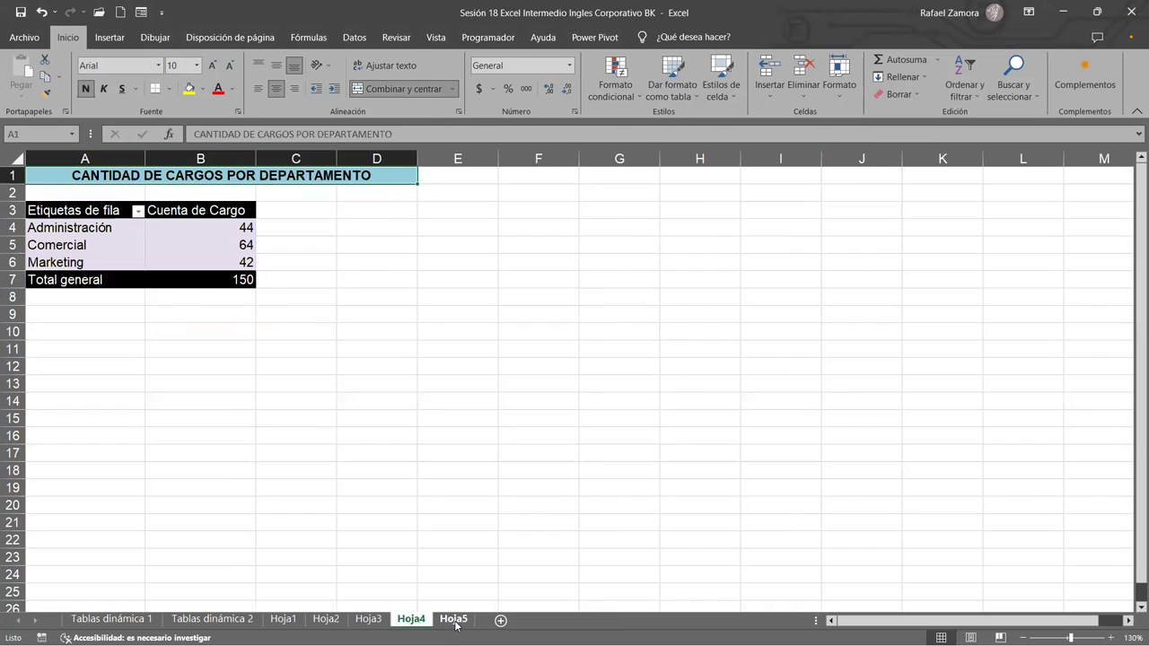
{"action": "left_click", "coordinate": [444, 618]}
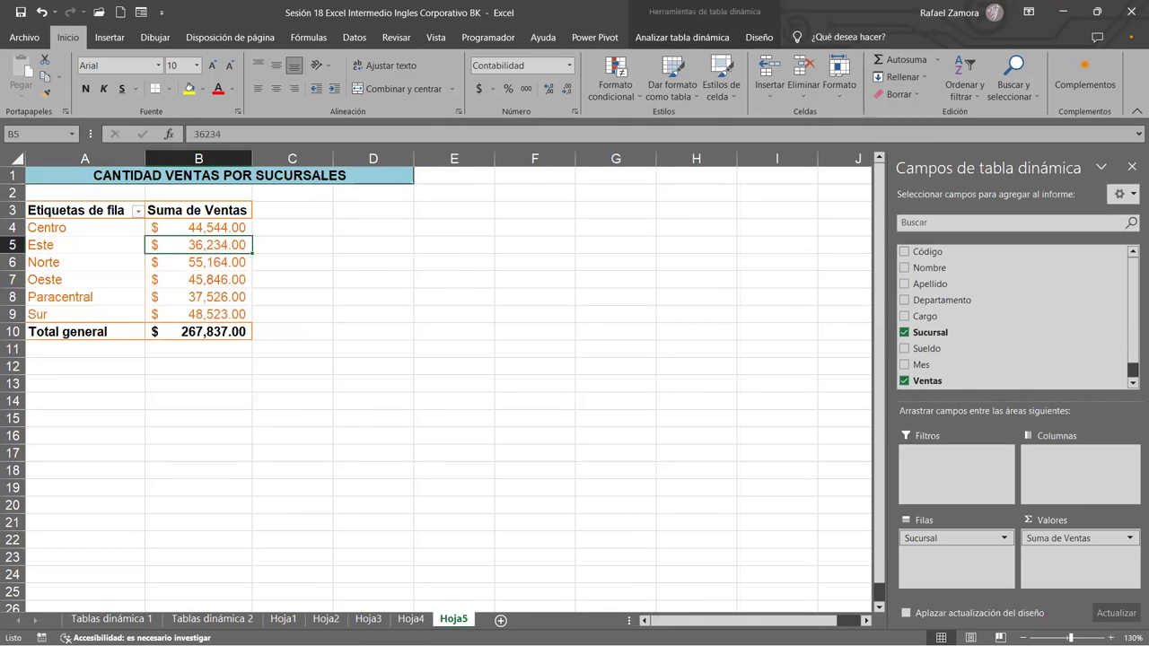
Check the pending task "- Agrupar meses" in K10 of Tablas dinámica 2
{"action": "key", "text": "ctrl+Page_Up"}
{"action": "key", "text": "ctrl+Page_Down"}
{"action": "left_click", "coordinate": [242, 623]}
{"action": "left_click", "coordinate": [502, 302]}
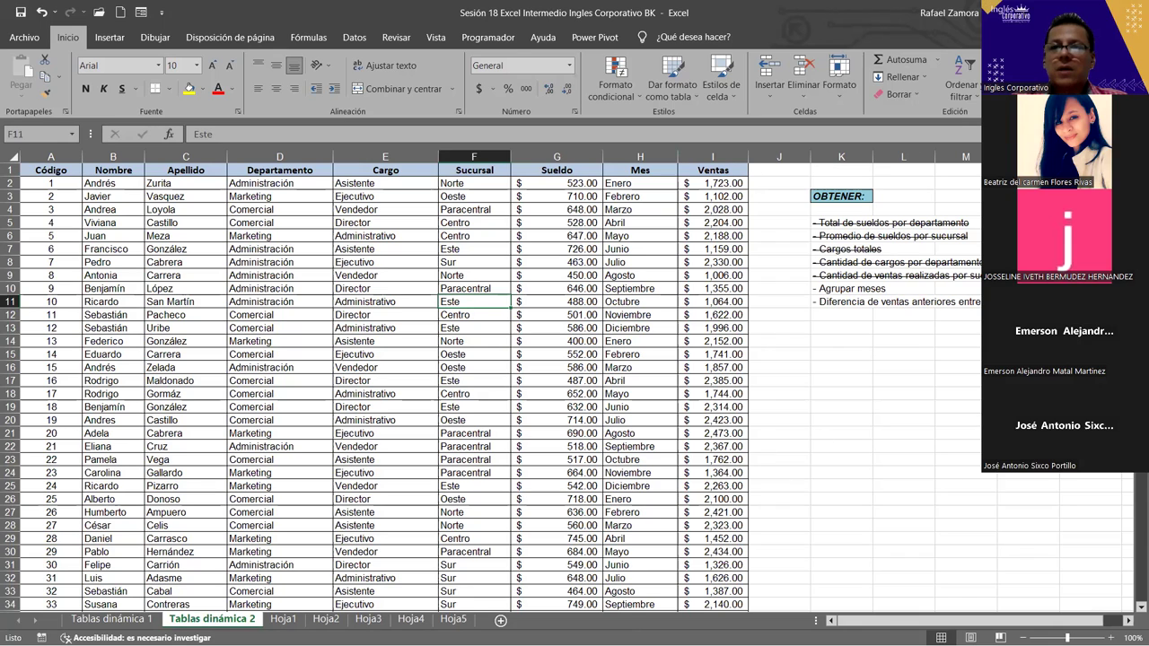
{"action": "left_click", "coordinate": [835, 289]}
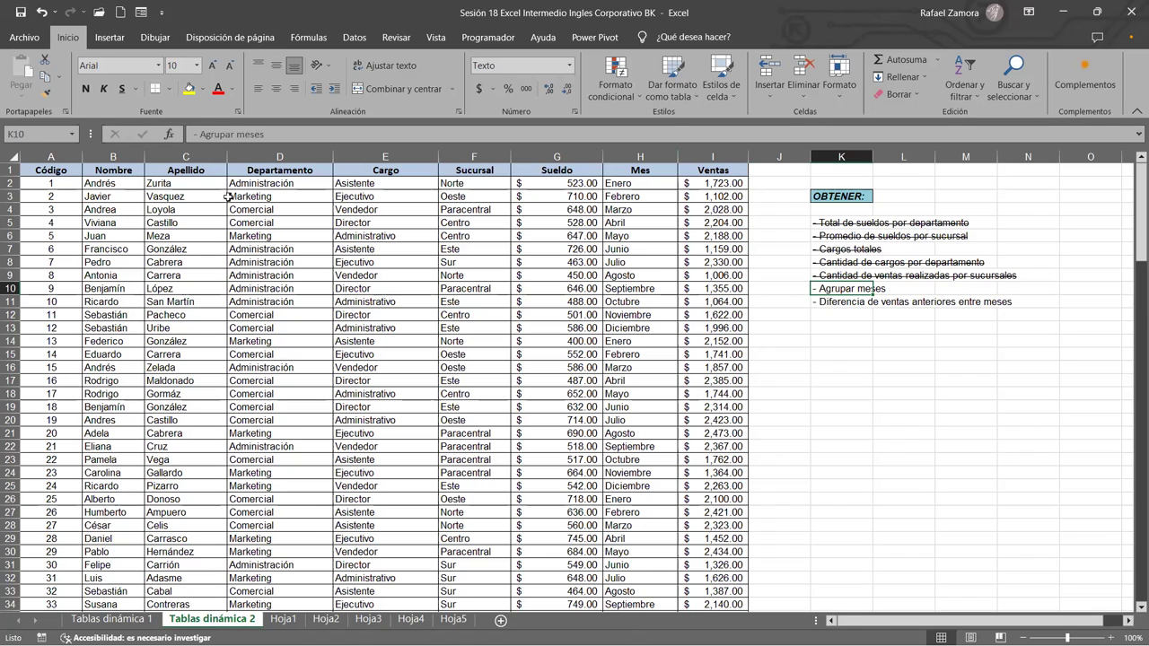
Insert a pivot table on a new worksheet from the range A1:I151 of Tablas dinámica 2
{"action": "left_click", "coordinate": [274, 302]}
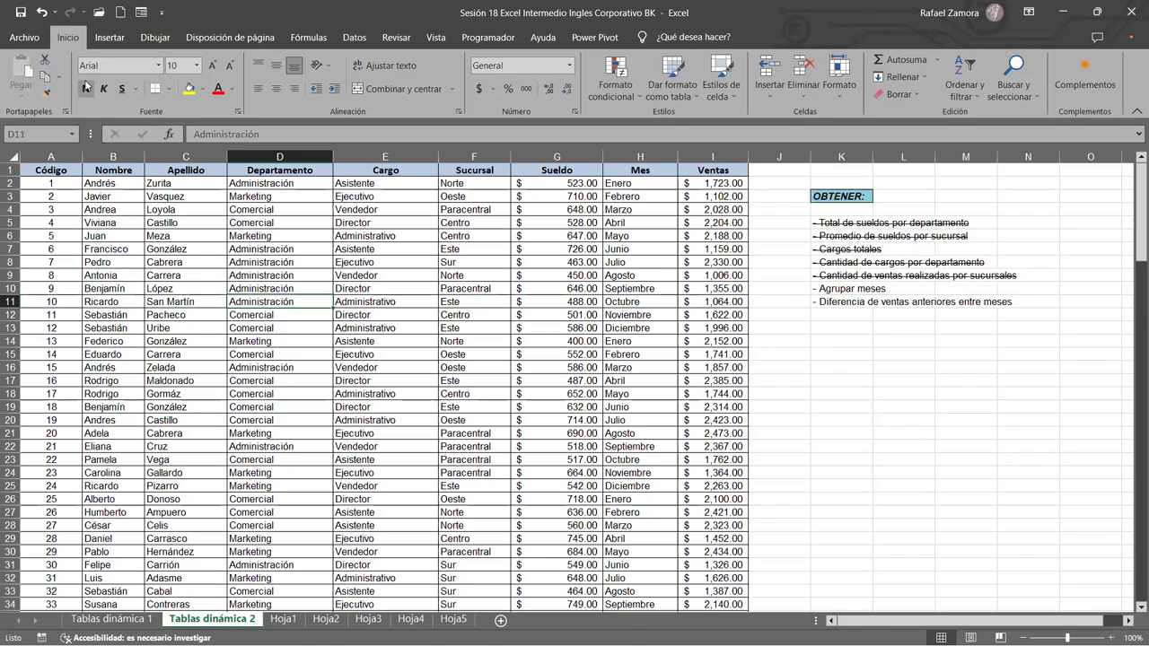
{"action": "left_click", "coordinate": [109, 37]}
{"action": "left_click", "coordinate": [27, 71]}
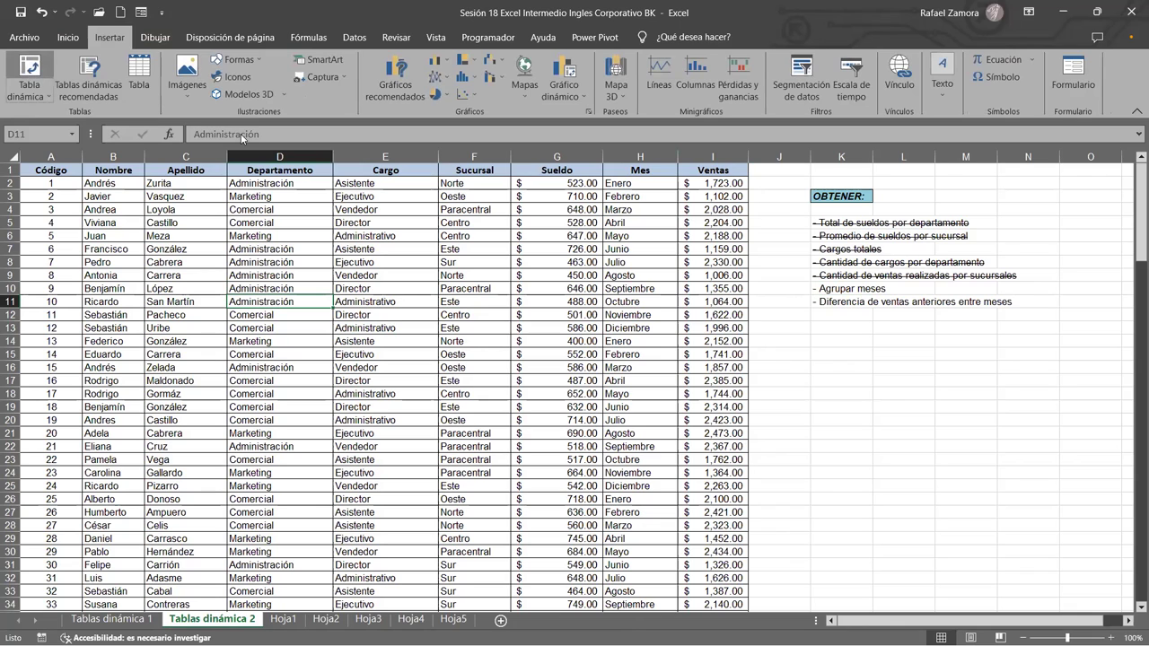
{"action": "left_click", "coordinate": [709, 384]}
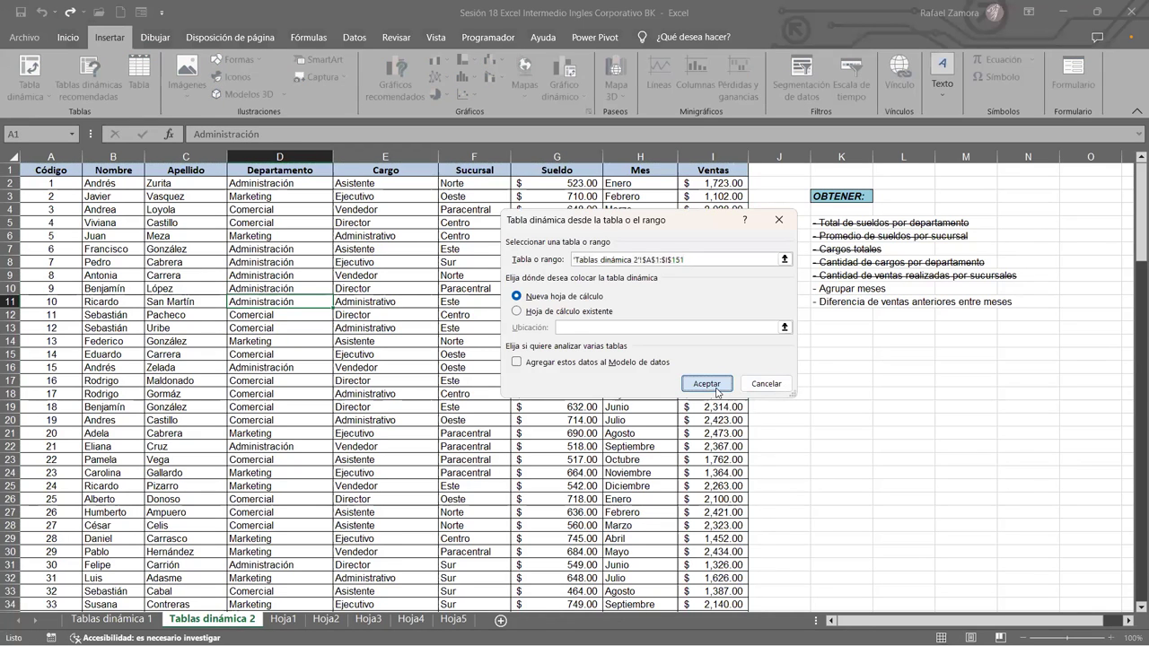
{"action": "left_click_drag", "start_coordinate": [190, 622], "coordinate": [520, 621]}
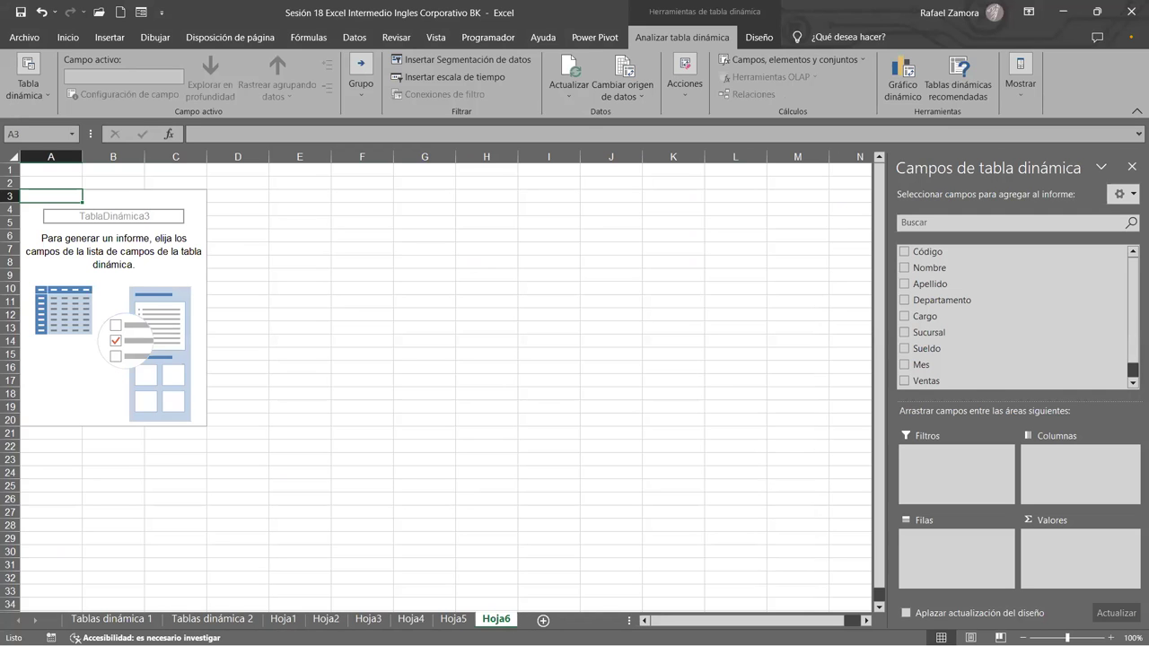
Build the Hoja6 pivot table with Ventas summed as values and Mes as rows, after rechecking the task list on Tablas dinámica 2
{"action": "left_click", "coordinate": [229, 620]}
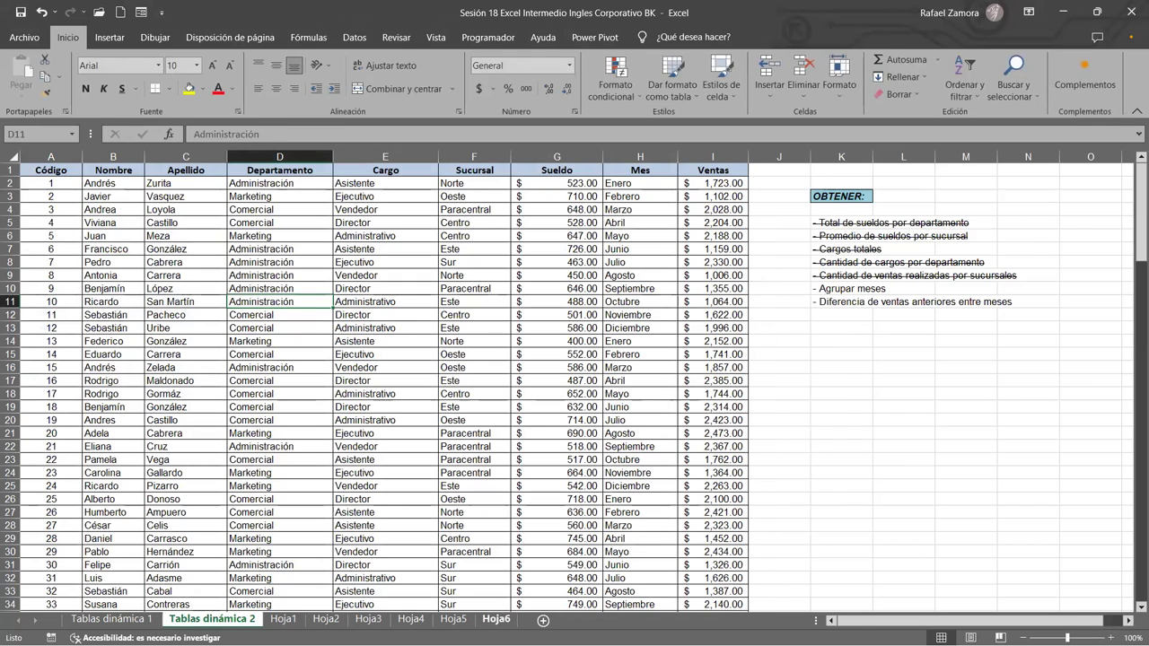
{"action": "left_click", "coordinate": [496, 619]}
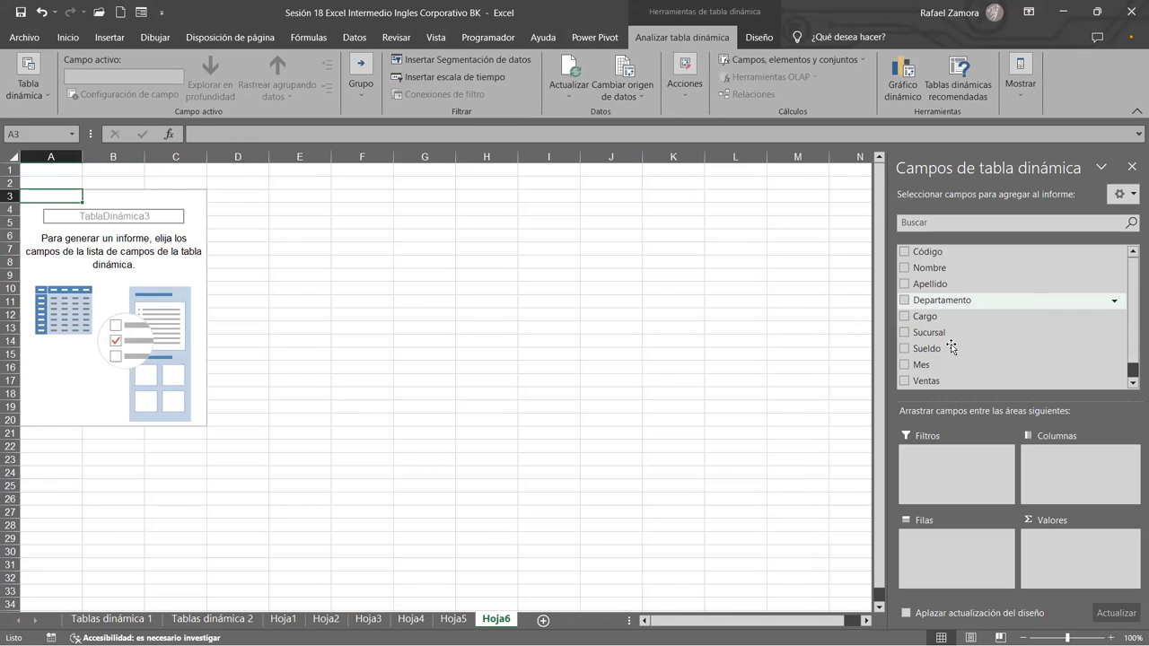
{"action": "scroll", "coordinate": [952, 363], "scroll_direction": "down", "scroll_amount": 1}
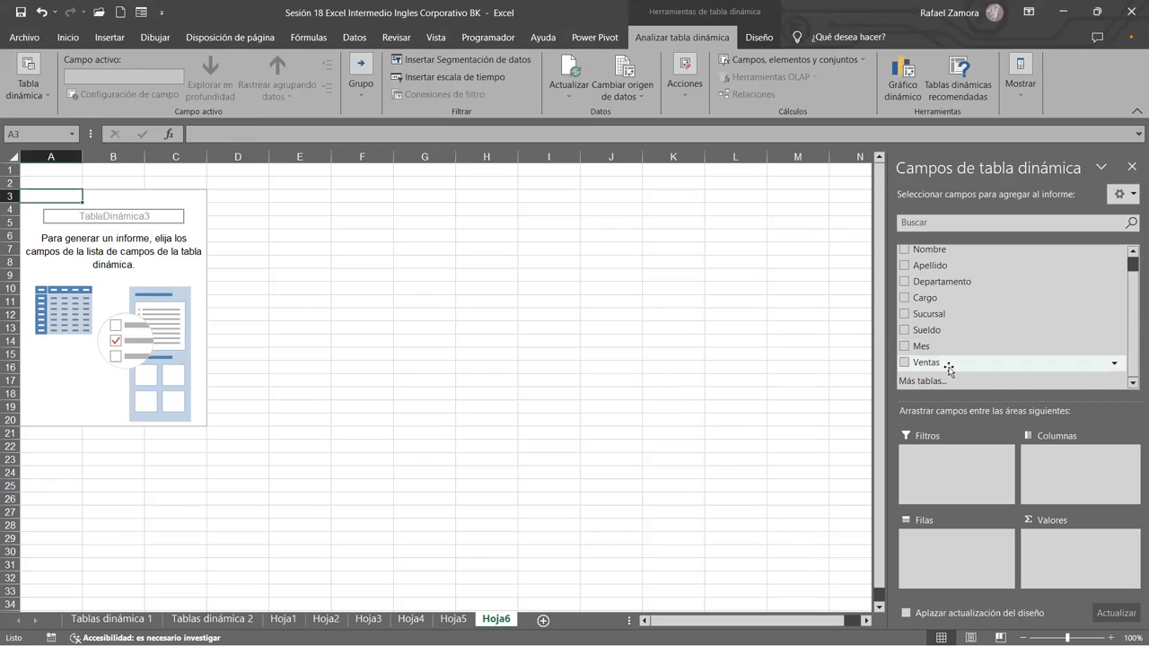
{"action": "left_click", "coordinate": [951, 365]}
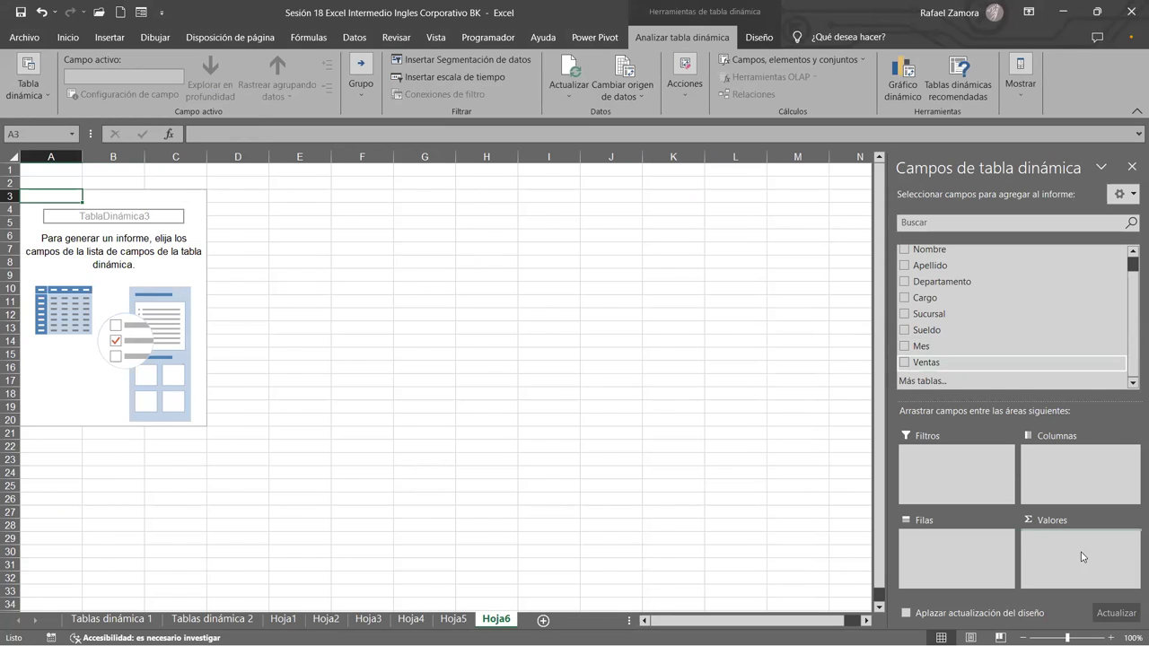
{"action": "scroll", "coordinate": [986, 339], "scroll_direction": "up", "scroll_amount": 1}
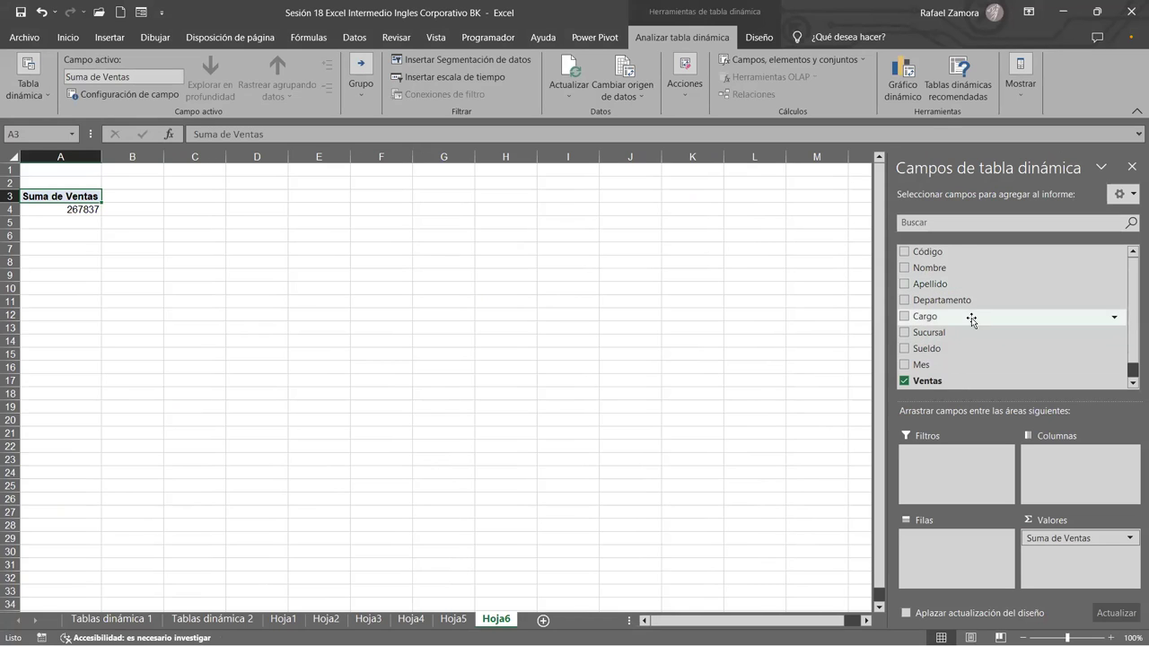
{"action": "left_click_drag", "start_coordinate": [938, 366], "coordinate": [942, 563]}
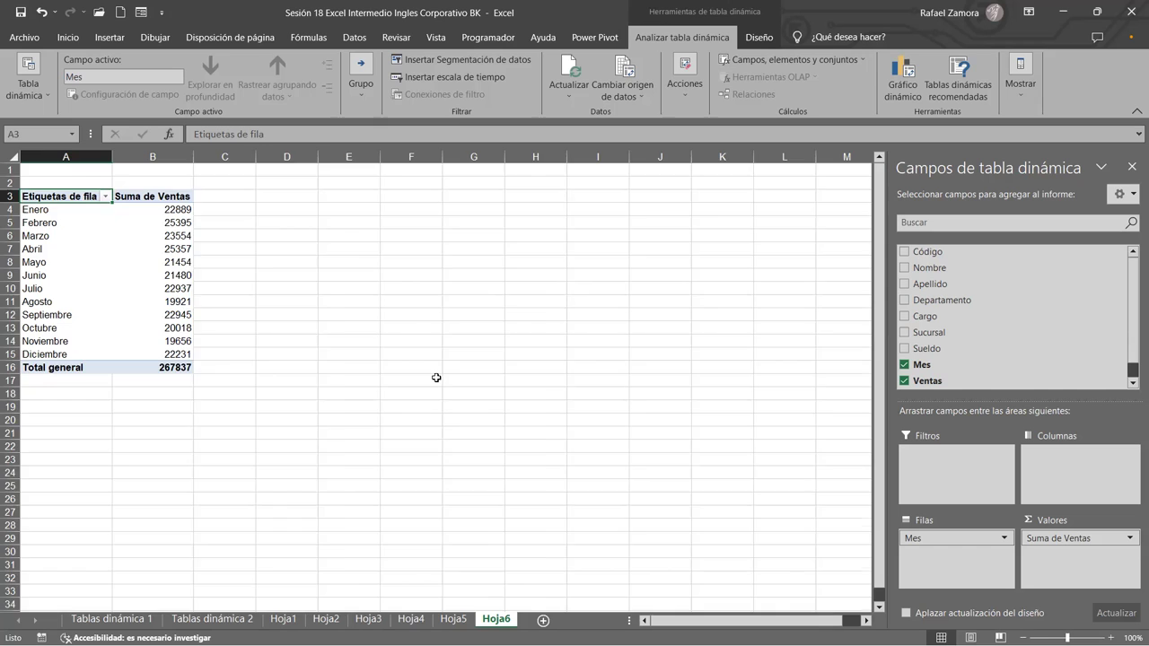
Format the Suma de Ventas values in the Hoja6 pivot table as Contabilidad
{"action": "scroll", "coordinate": [436, 378], "scroll_direction": "up", "scroll_amount": 1}
{"action": "left_click", "coordinate": [168, 241]}
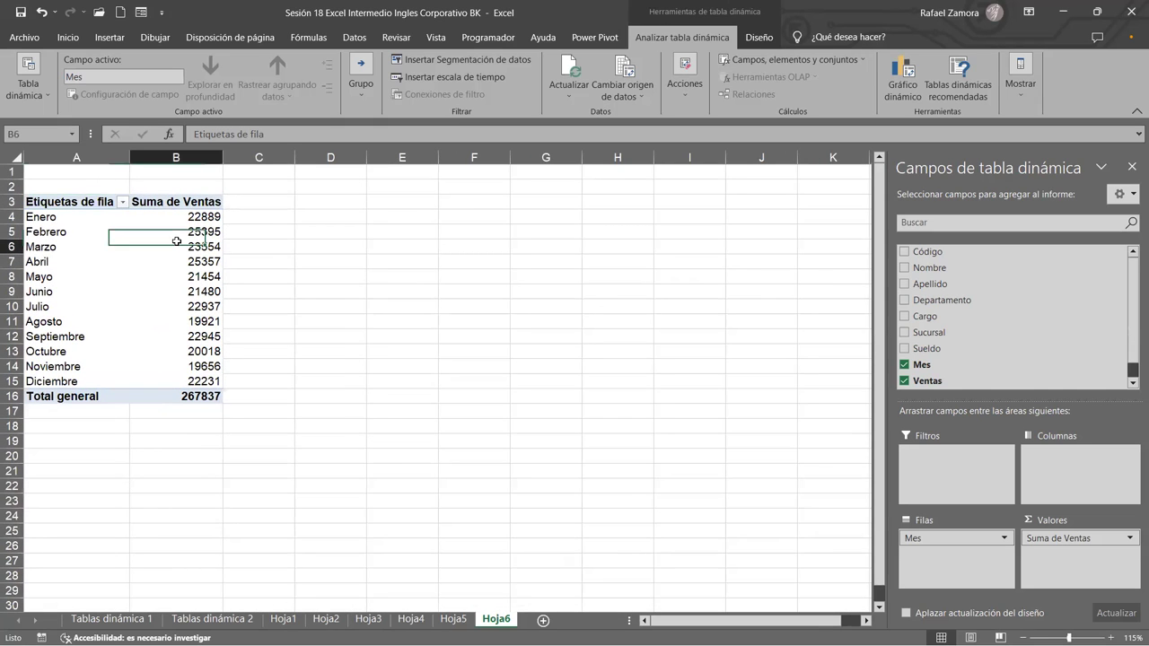
{"action": "right_click", "coordinate": [180, 243]}
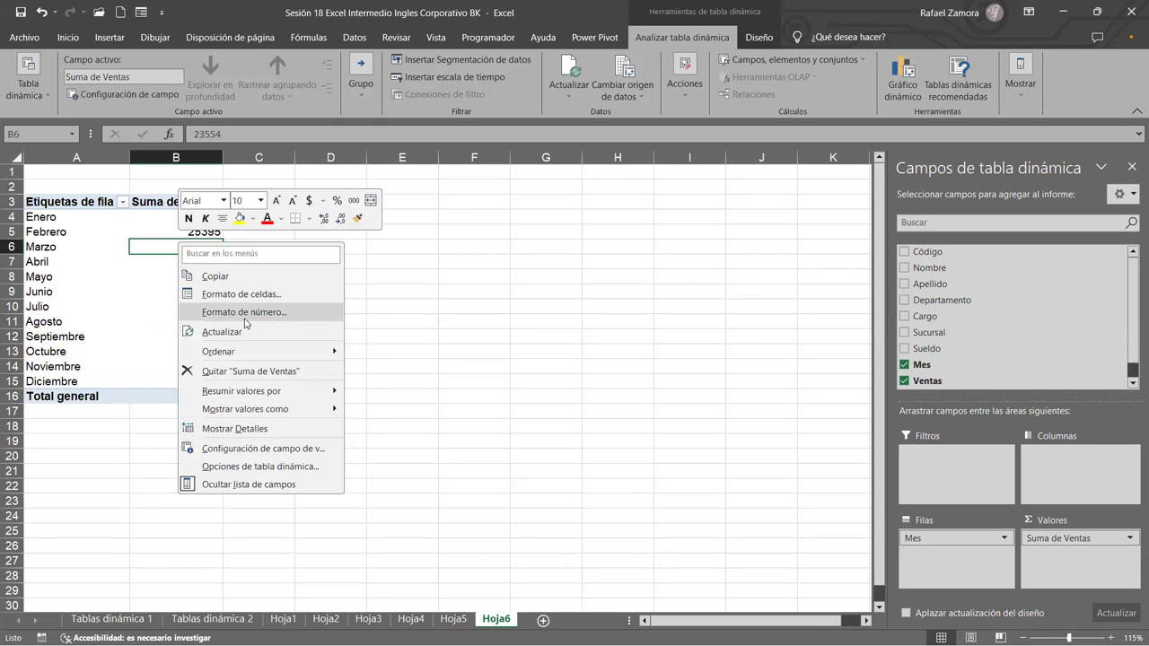
{"action": "left_click", "coordinate": [270, 311]}
{"action": "left_click", "coordinate": [90, 223]}
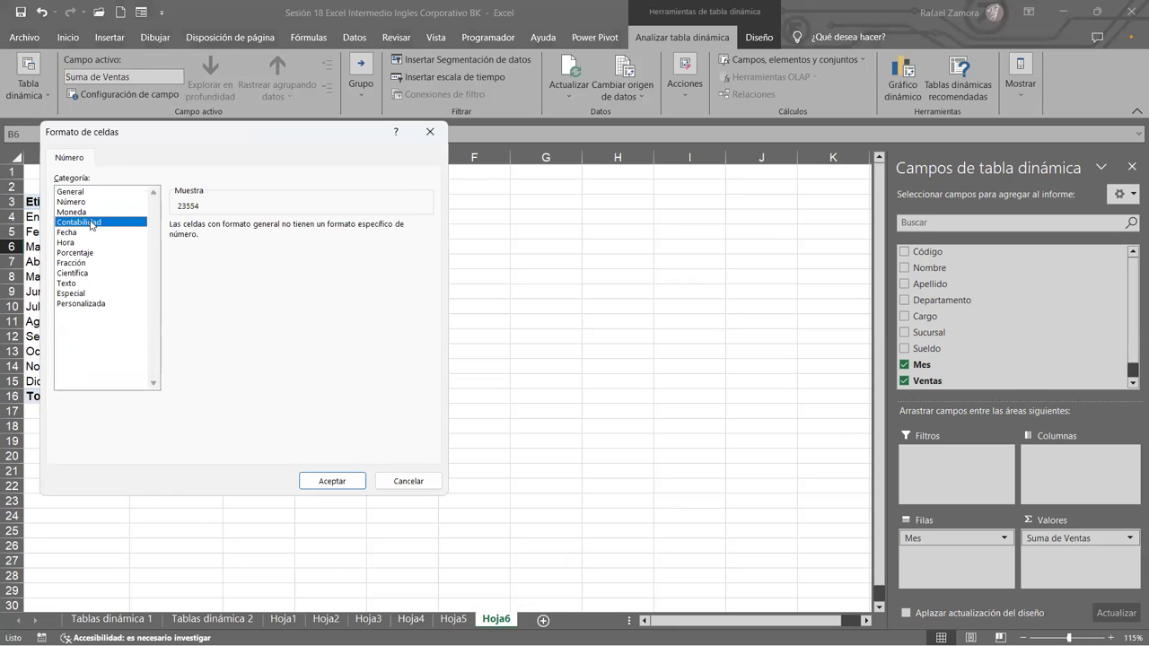
{"action": "left_click", "coordinate": [332, 481]}
{"action": "left_click", "coordinate": [62, 268]}
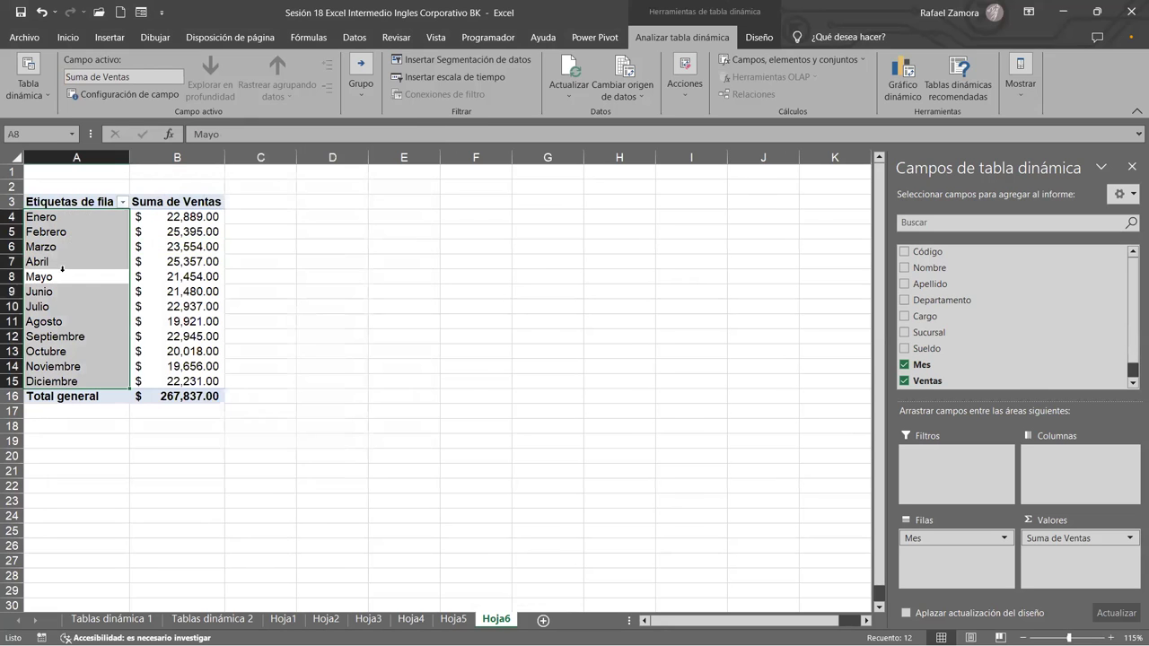
{"action": "left_click", "coordinate": [193, 306]}
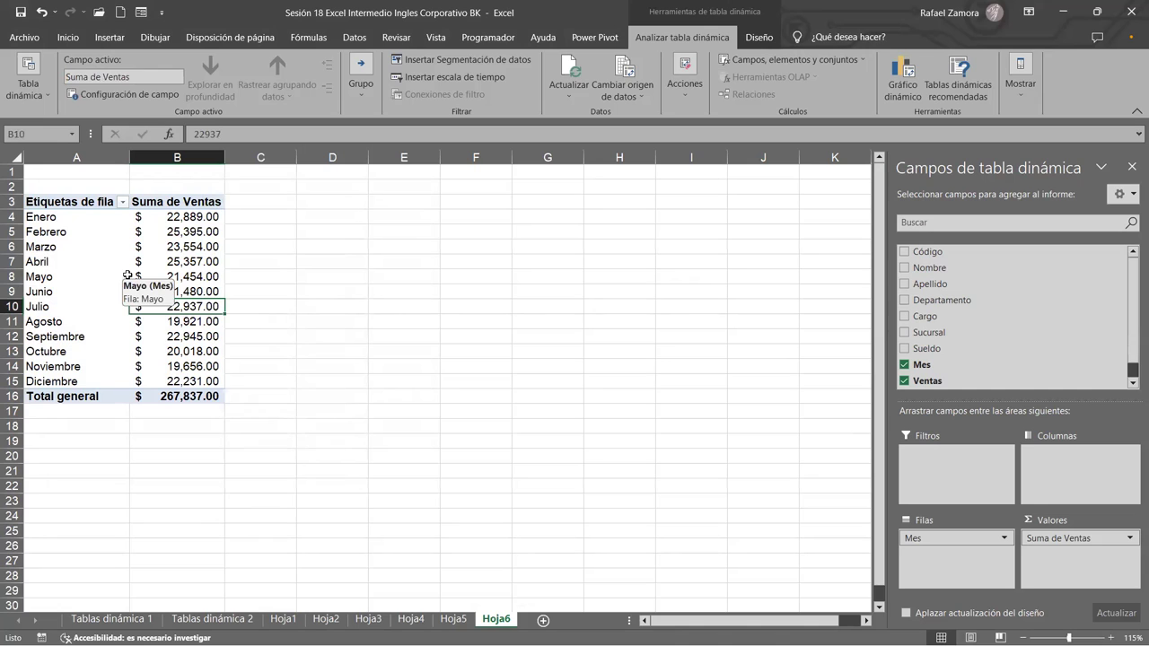
{"action": "left_click", "coordinate": [387, 321]}
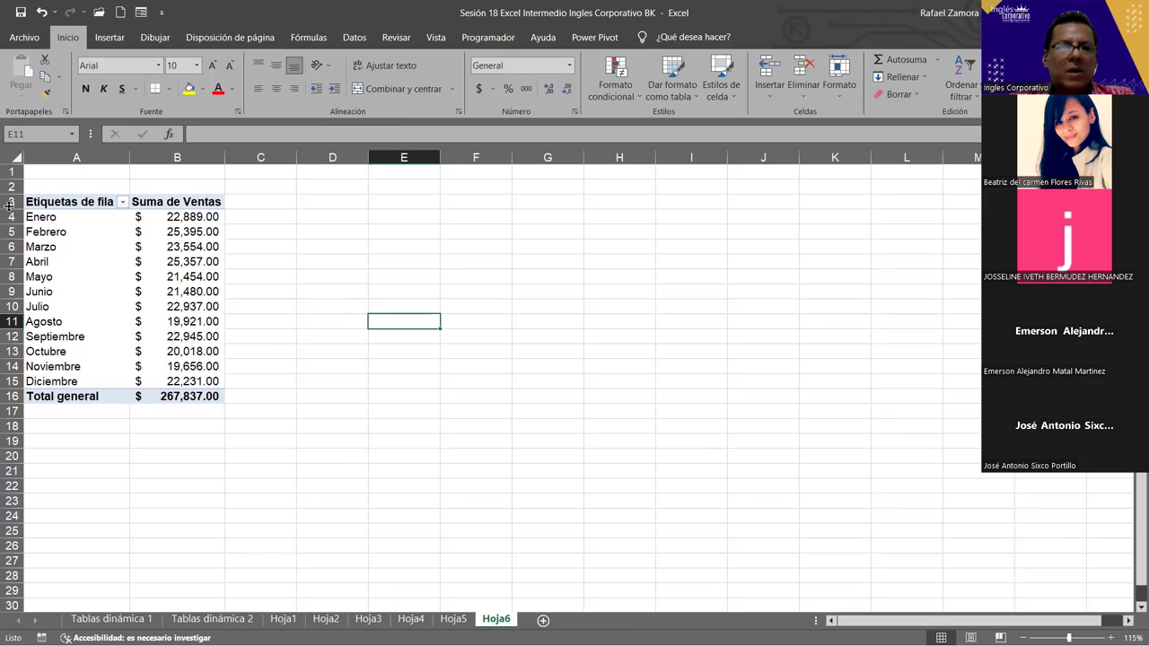
{"action": "left_click", "coordinate": [143, 321]}
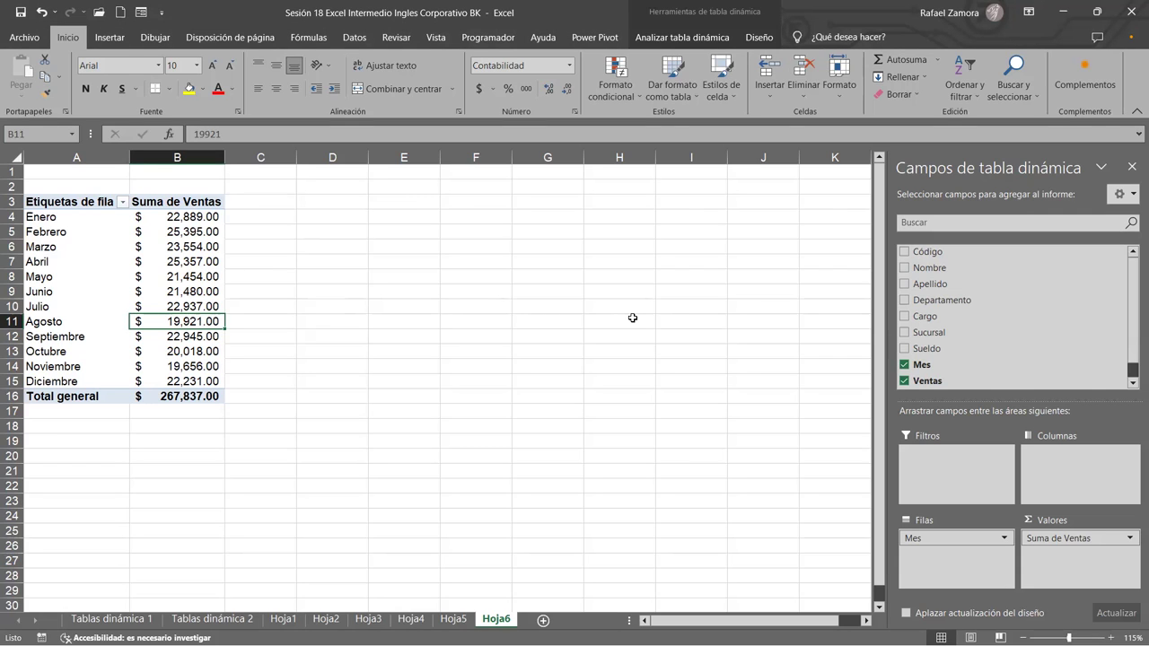
Try Recuento as the calculation for Ventas in the value field settings, return to Suma and cancel
{"action": "left_click", "coordinate": [1129, 538]}
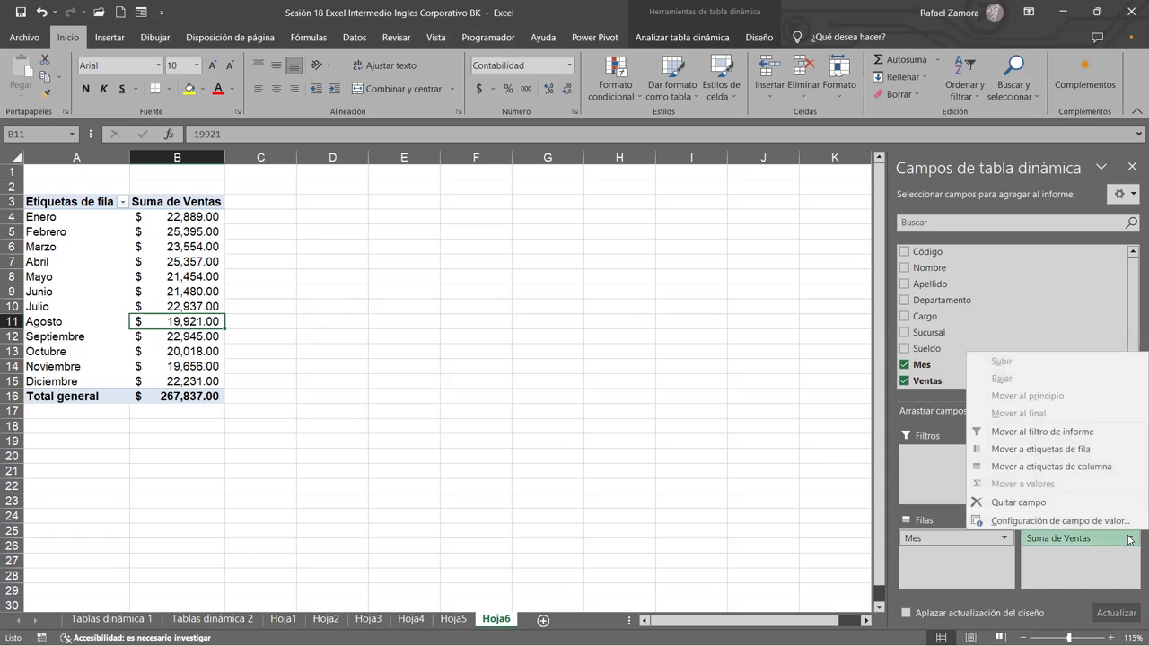
{"action": "left_click", "coordinate": [1075, 524]}
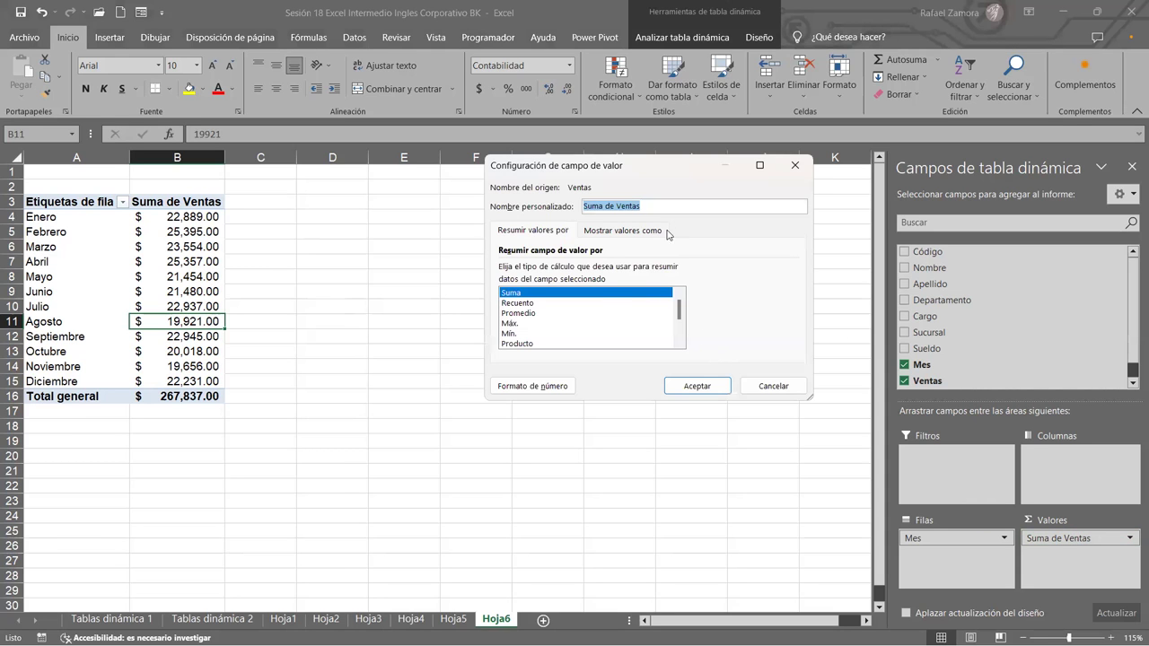
{"action": "left_click", "coordinate": [532, 304]}
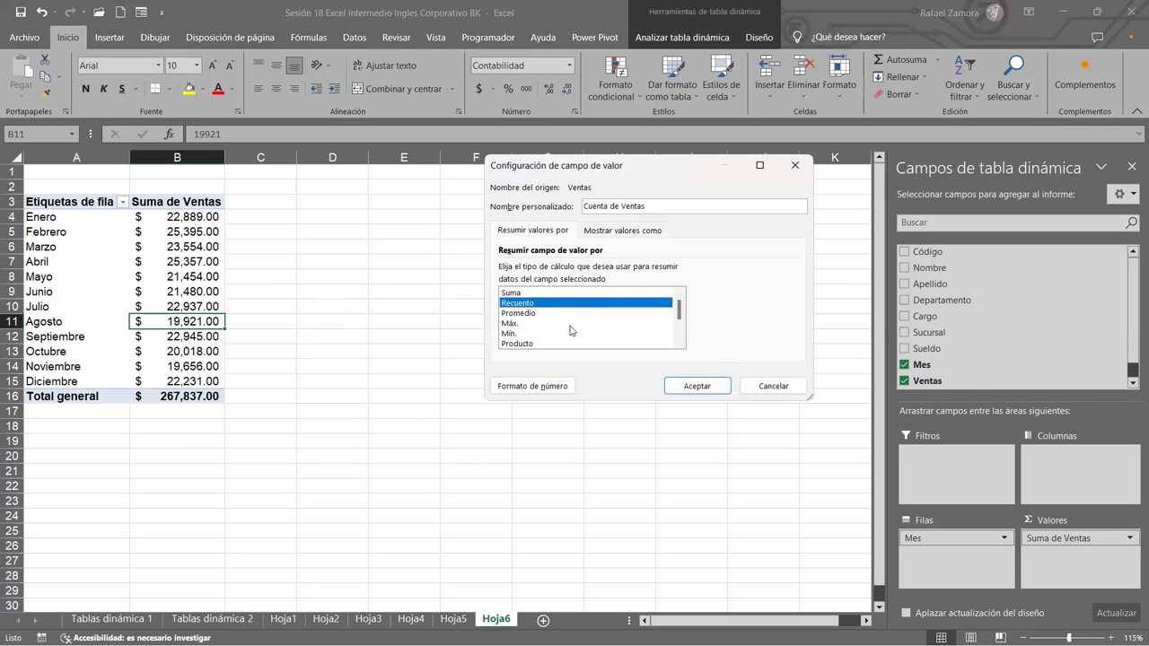
{"action": "left_click", "coordinate": [536, 293]}
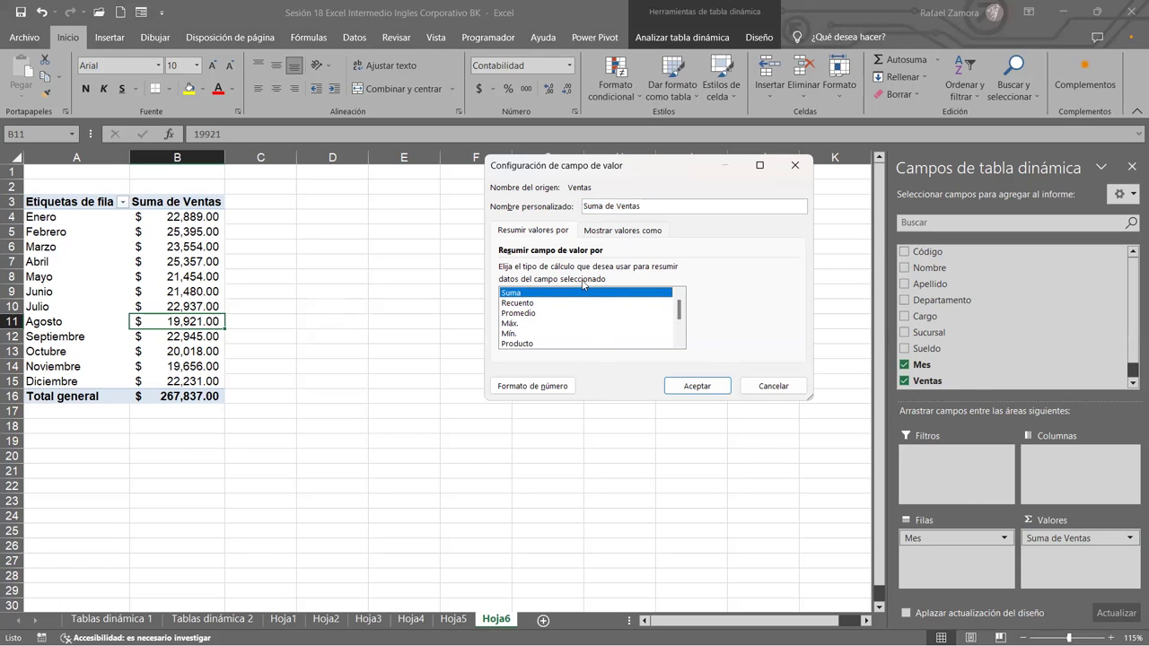
{"action": "left_click", "coordinate": [791, 392]}
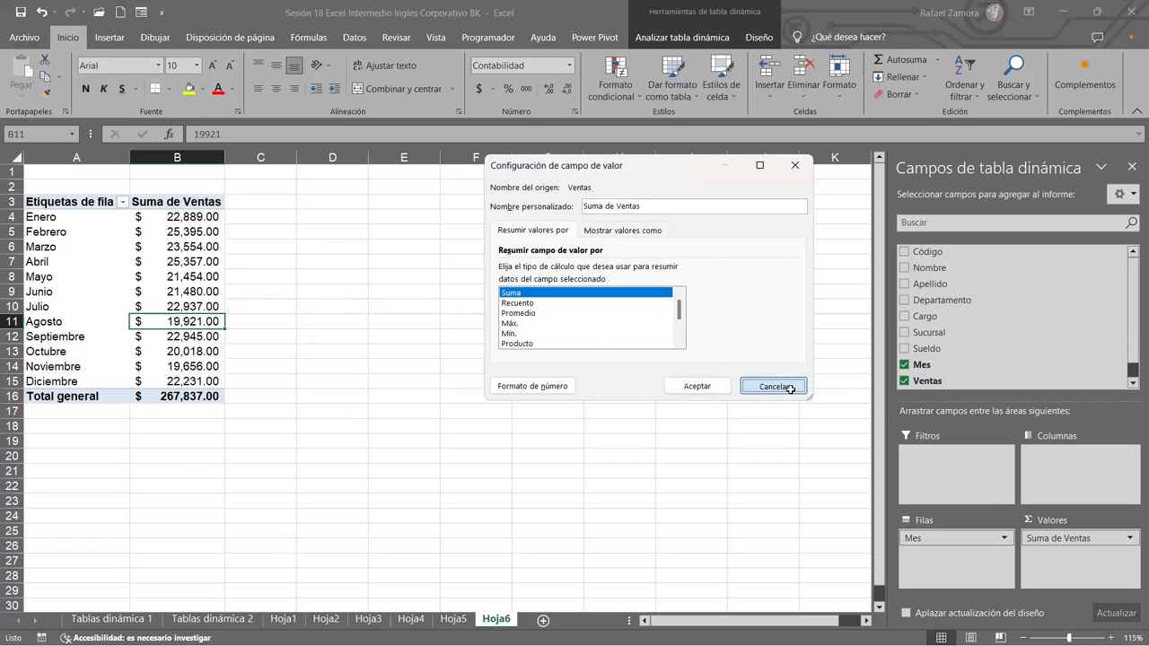
{"action": "left_click", "coordinate": [792, 392]}
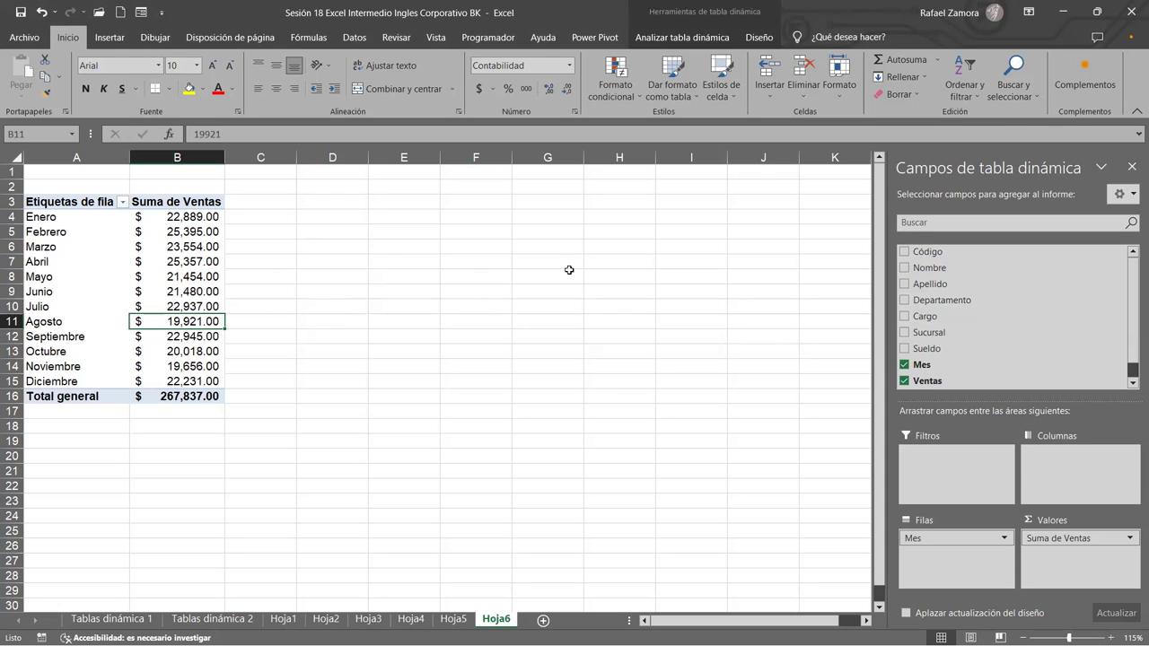
{"action": "left_click", "coordinate": [1128, 538]}
{"action": "left_click", "coordinate": [702, 363]}
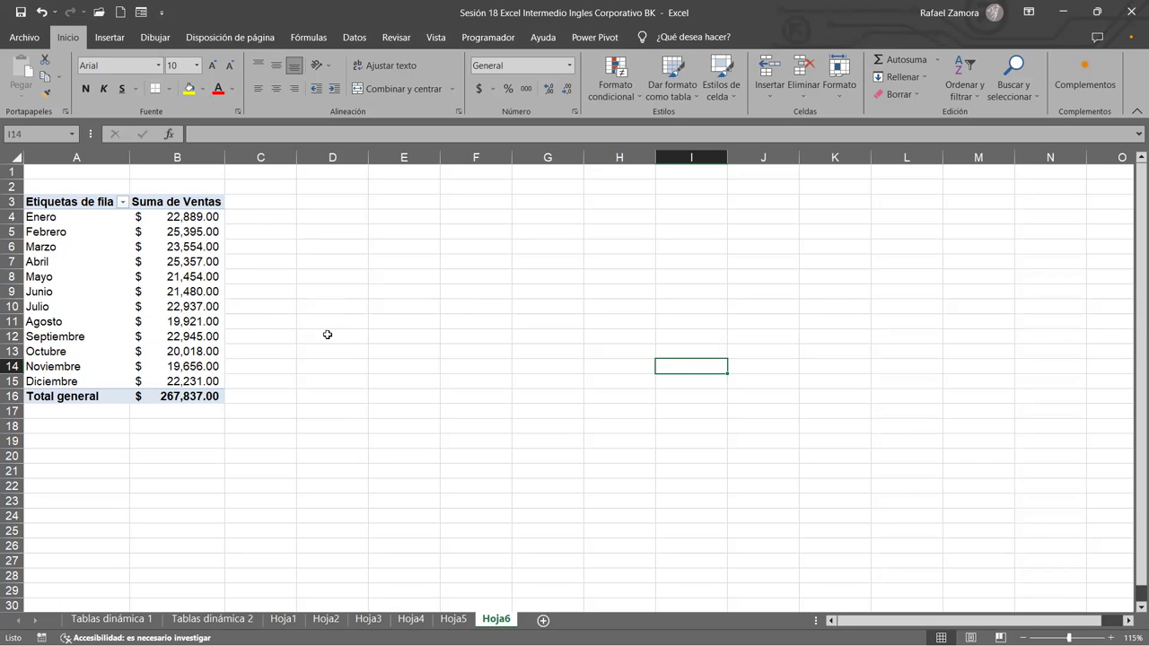
Try grouping the row labels Enero, Febrero and Marzo in the Hoja6 pivot table and undo the grouping
{"action": "left_click", "coordinate": [194, 305]}
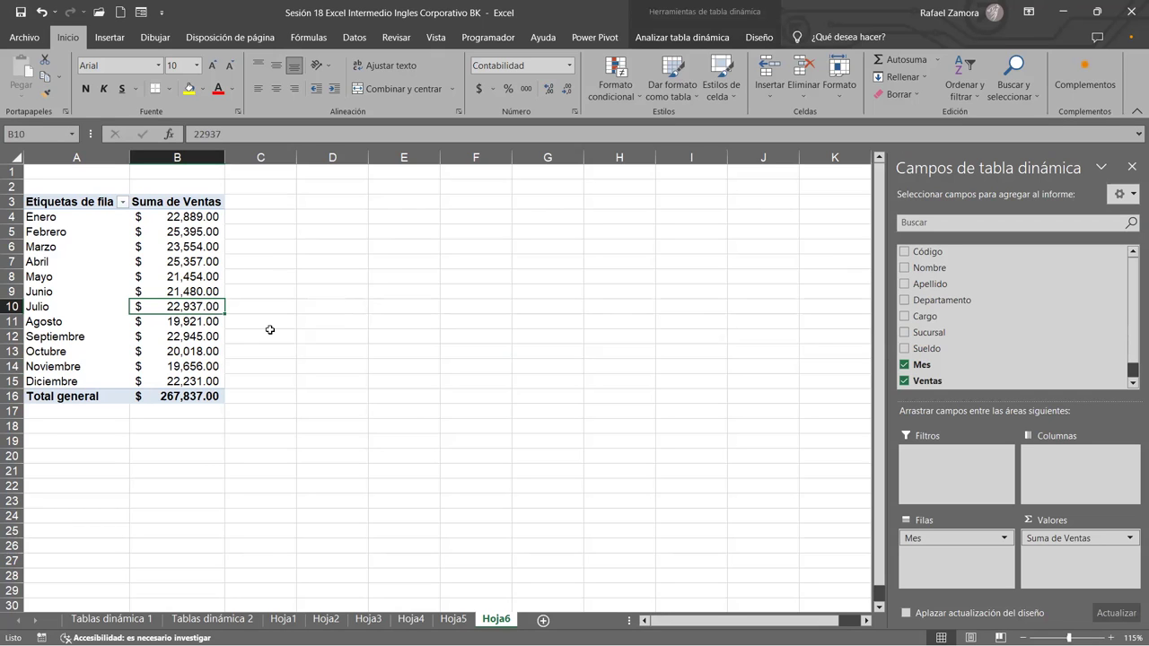
{"action": "left_click", "coordinate": [55, 218]}
{"action": "left_click_drag", "start_coordinate": [51, 255], "coordinate": [58, 237]}
{"action": "right_click", "coordinate": [59, 241]}
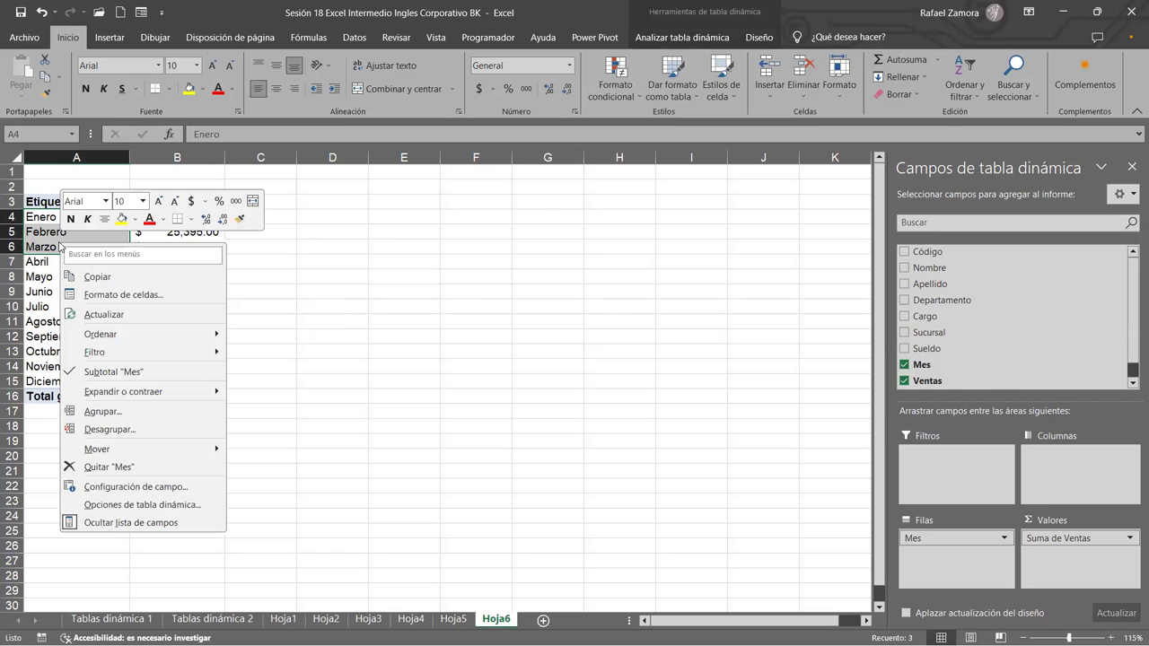
{"action": "left_click", "coordinate": [155, 414]}
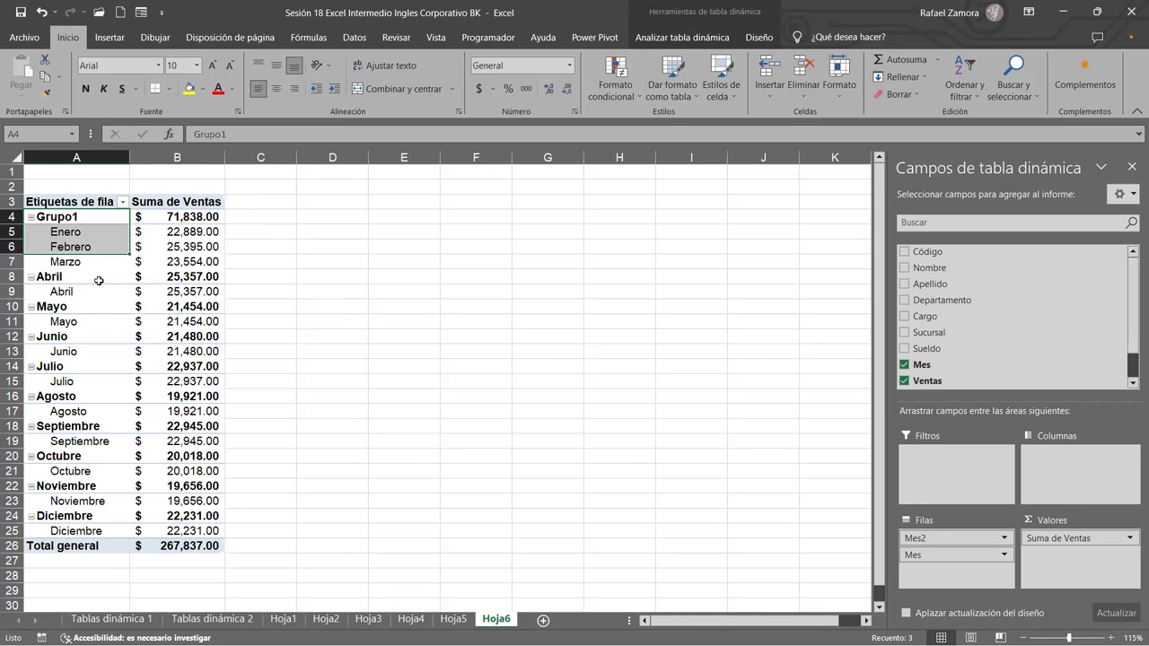
{"action": "key", "text": "ctrl+z"}
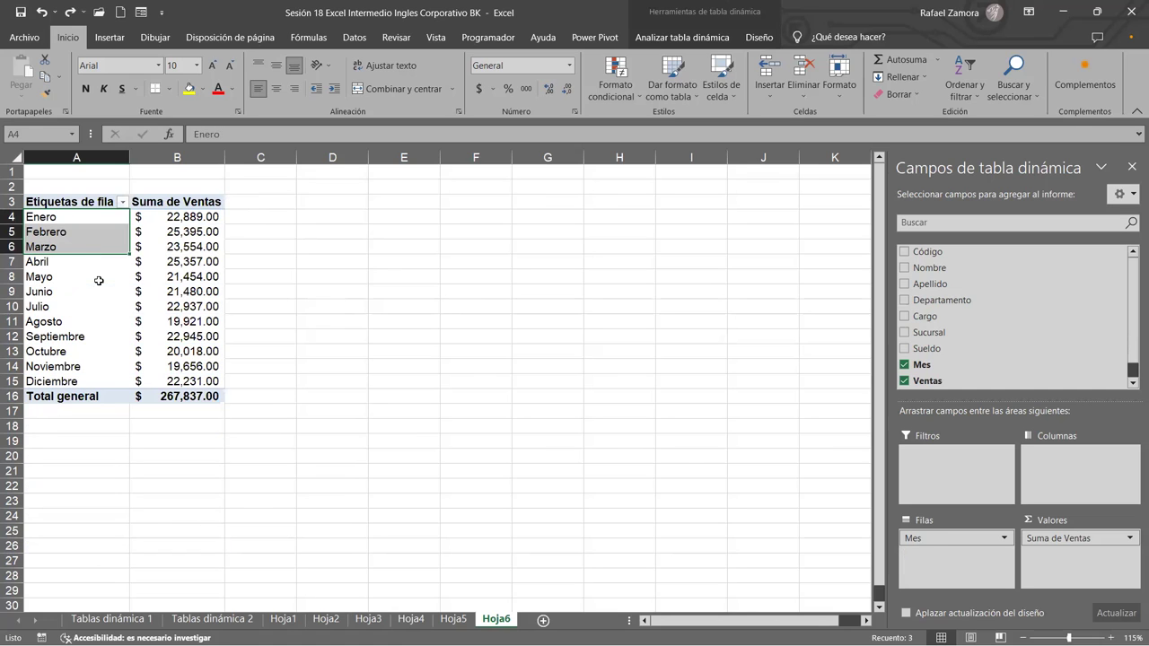
{"action": "left_click", "coordinate": [308, 277]}
Group the row labels Enero, Febrero and Marzo in the Hoja6 pivot table
{"action": "left_click", "coordinate": [84, 216]}
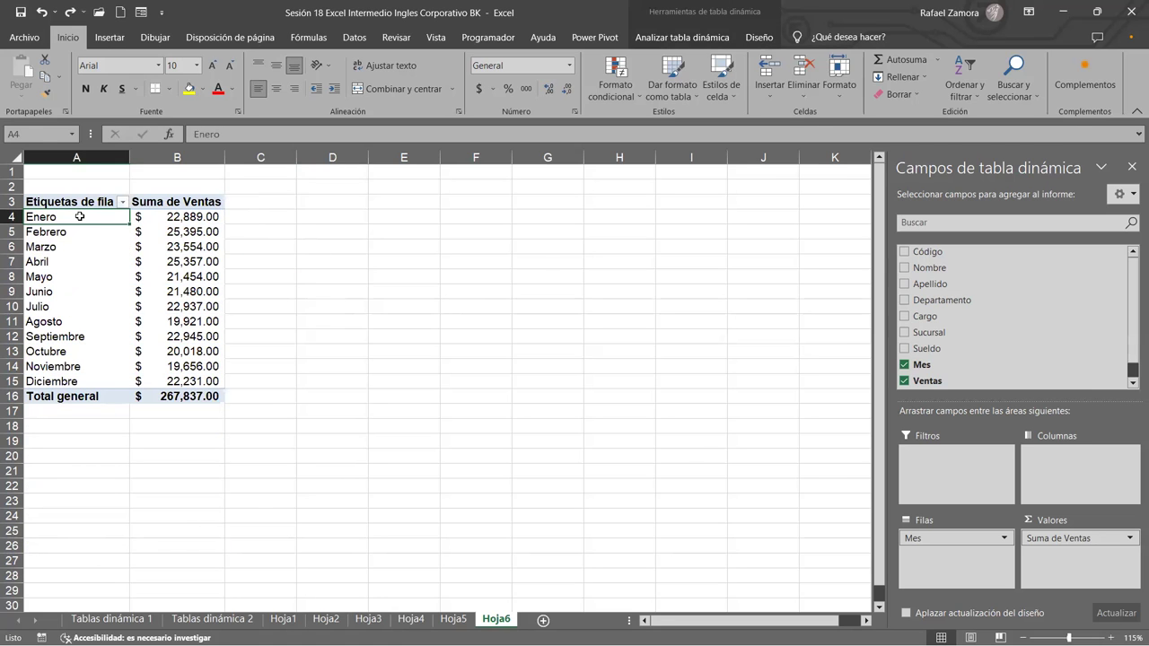
{"action": "left_click_drag", "start_coordinate": [80, 217], "coordinate": [71, 247]}
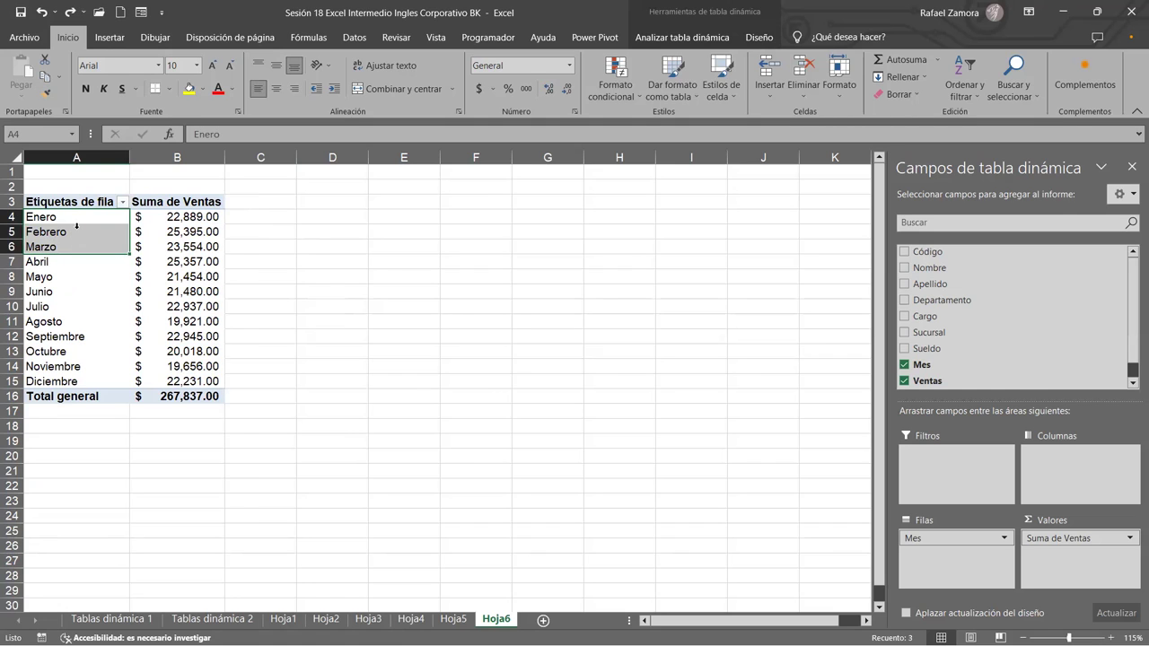
{"action": "right_click", "coordinate": [77, 227]}
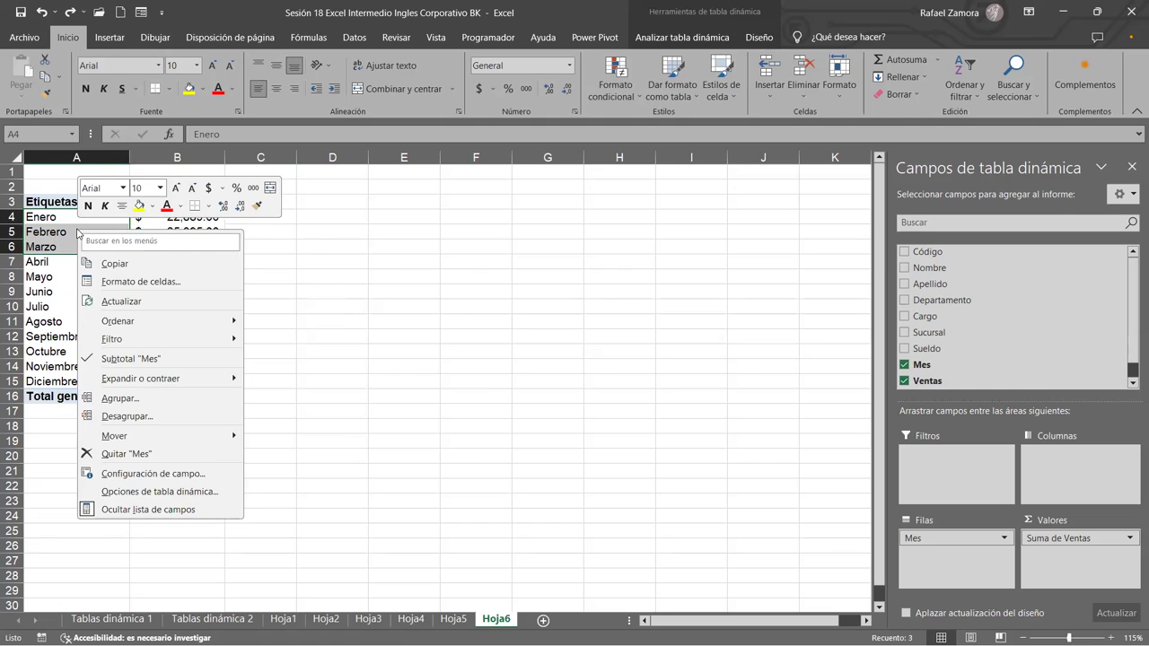
{"action": "left_click", "coordinate": [151, 403]}
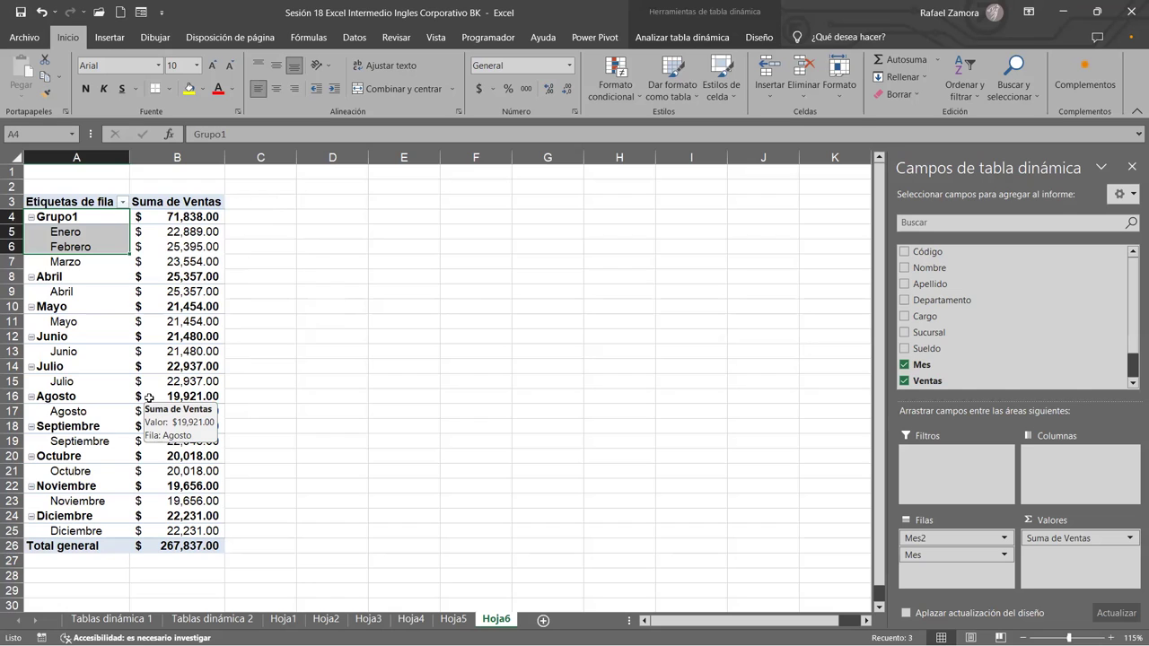
Group the row labels Abril, Mayo and Junio in the Hoja6 pivot table and collapse the first two month groups
{"action": "left_click", "coordinate": [64, 279]}
{"action": "left_click", "coordinate": [65, 292]}
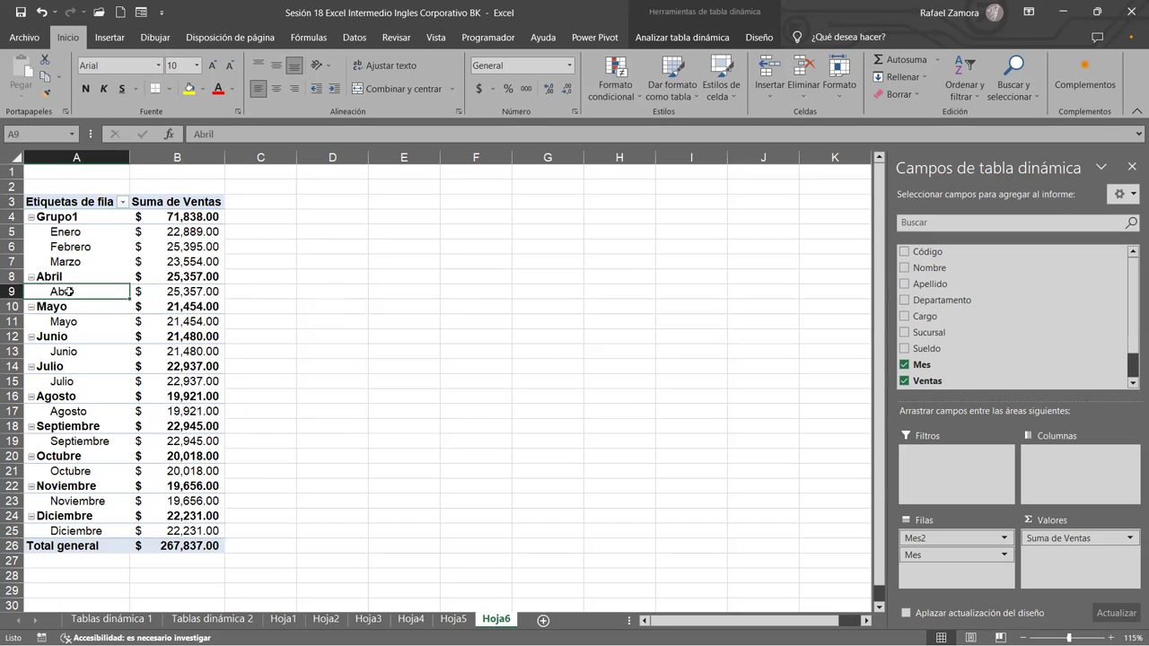
{"action": "left_click_drag", "start_coordinate": [82, 295], "coordinate": [80, 350]}
{"action": "right_click", "coordinate": [80, 351]}
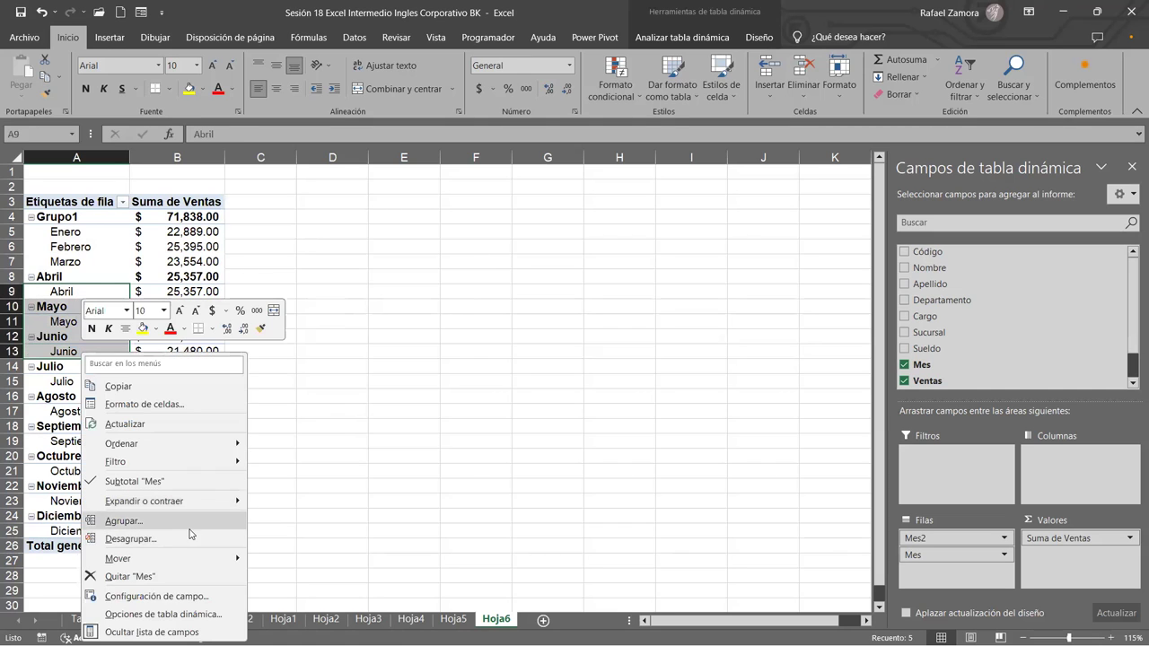
{"action": "left_click", "coordinate": [189, 524]}
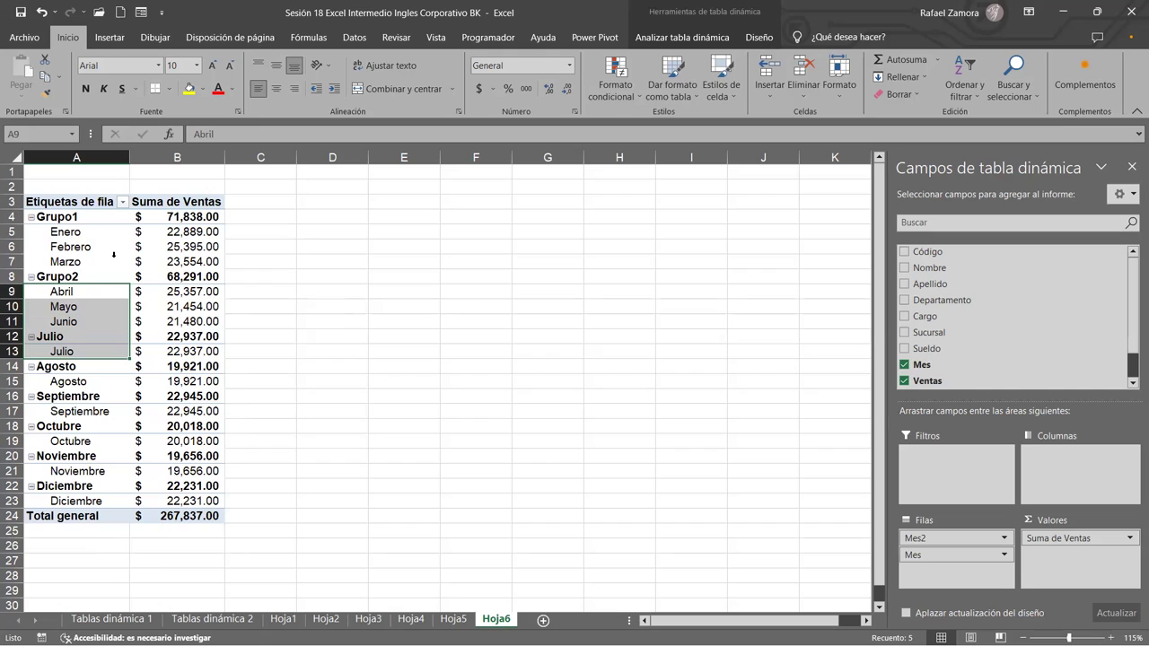
{"action": "left_click", "coordinate": [32, 217]}
{"action": "left_click", "coordinate": [31, 233]}
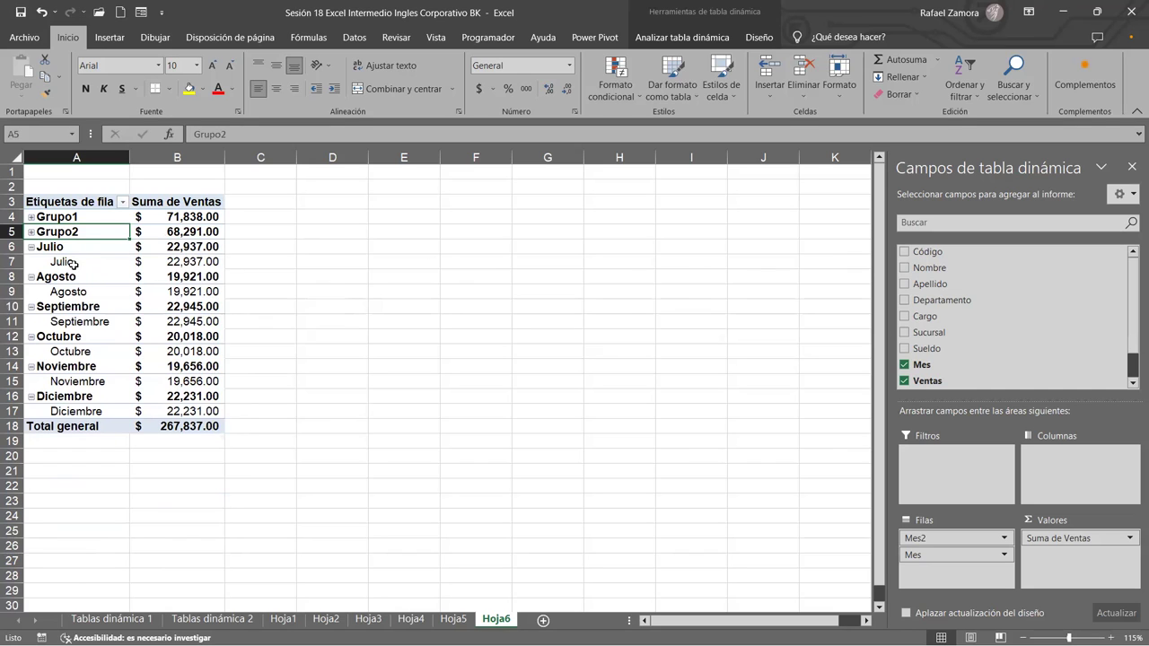
Group the row labels Julio, Agosto and Septiembre in the pivot table and collapse that group
{"action": "left_click", "coordinate": [74, 262]}
{"action": "left_click_drag", "start_coordinate": [73, 262], "coordinate": [72, 321]}
{"action": "right_click", "coordinate": [71, 321]}
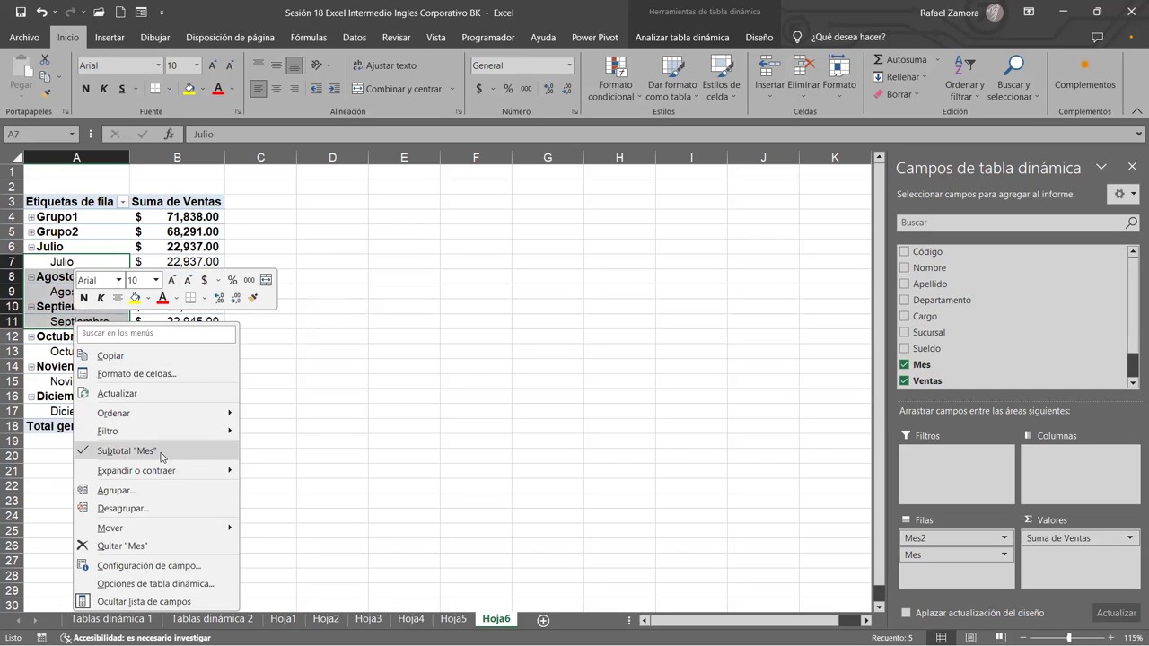
{"action": "left_click", "coordinate": [152, 494]}
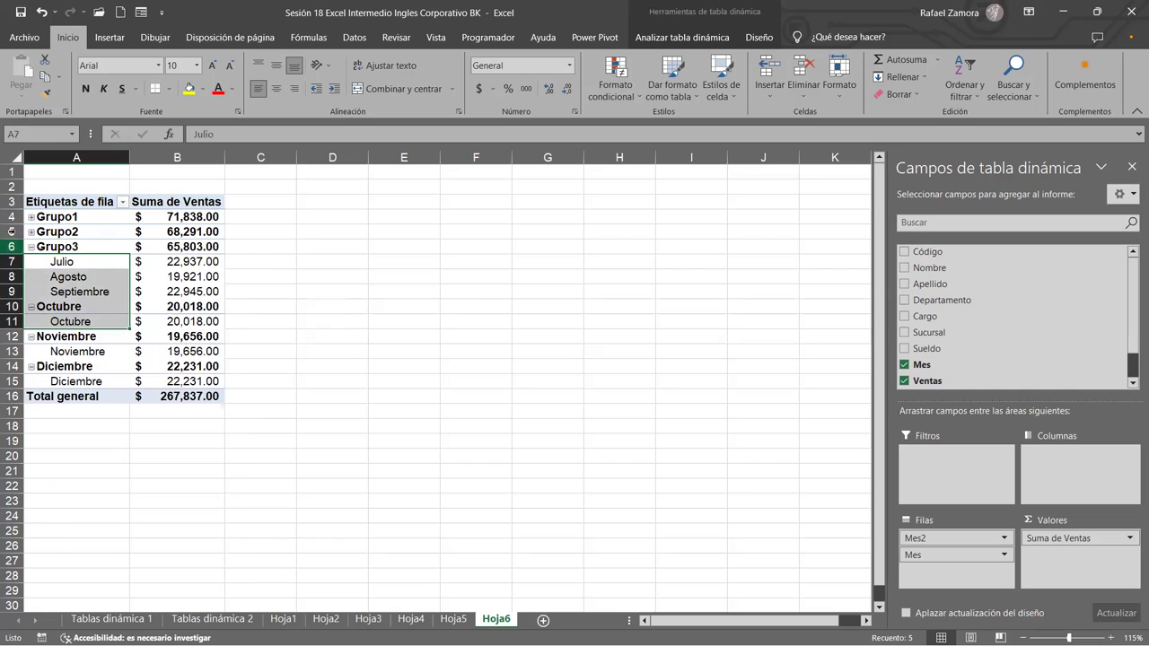
{"action": "left_click", "coordinate": [33, 248]}
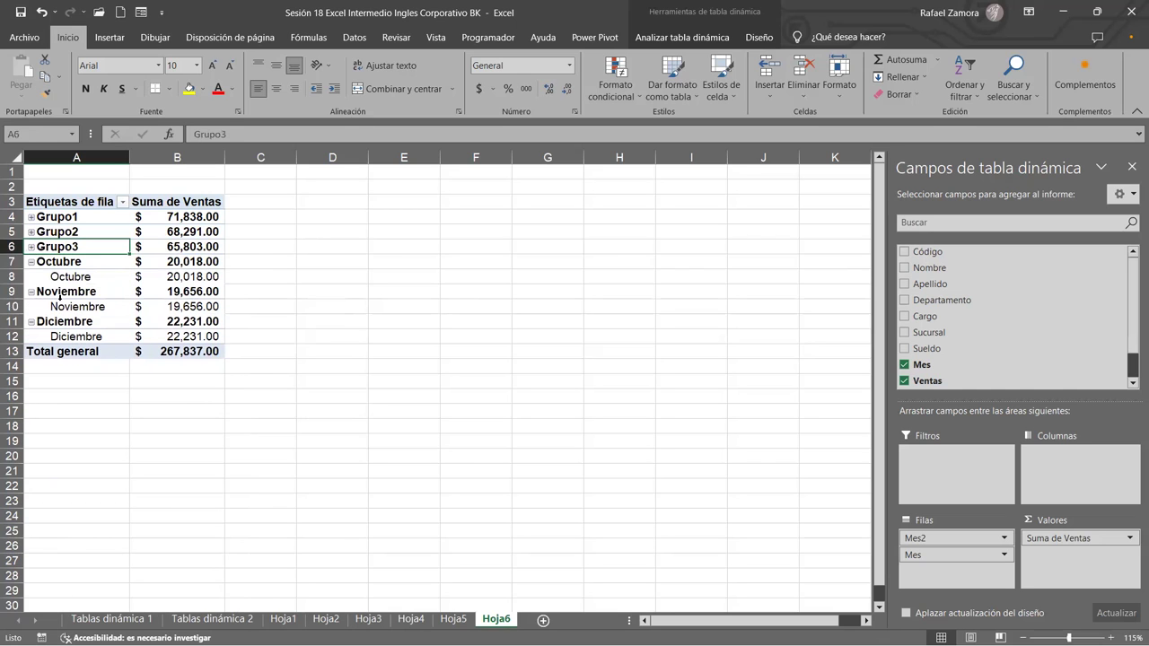
Group the row labels Octubre, Noviembre and Diciembre in the pivot table and collapse that group
{"action": "left_click_drag", "start_coordinate": [87, 276], "coordinate": [85, 335]}
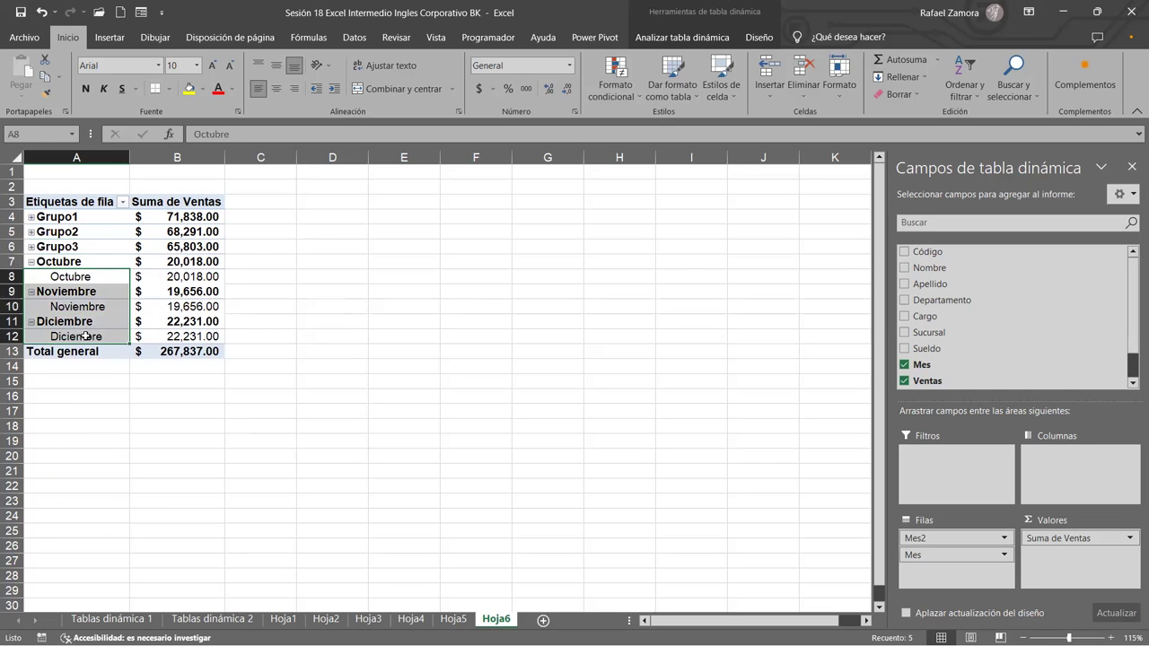
{"action": "right_click", "coordinate": [80, 291]}
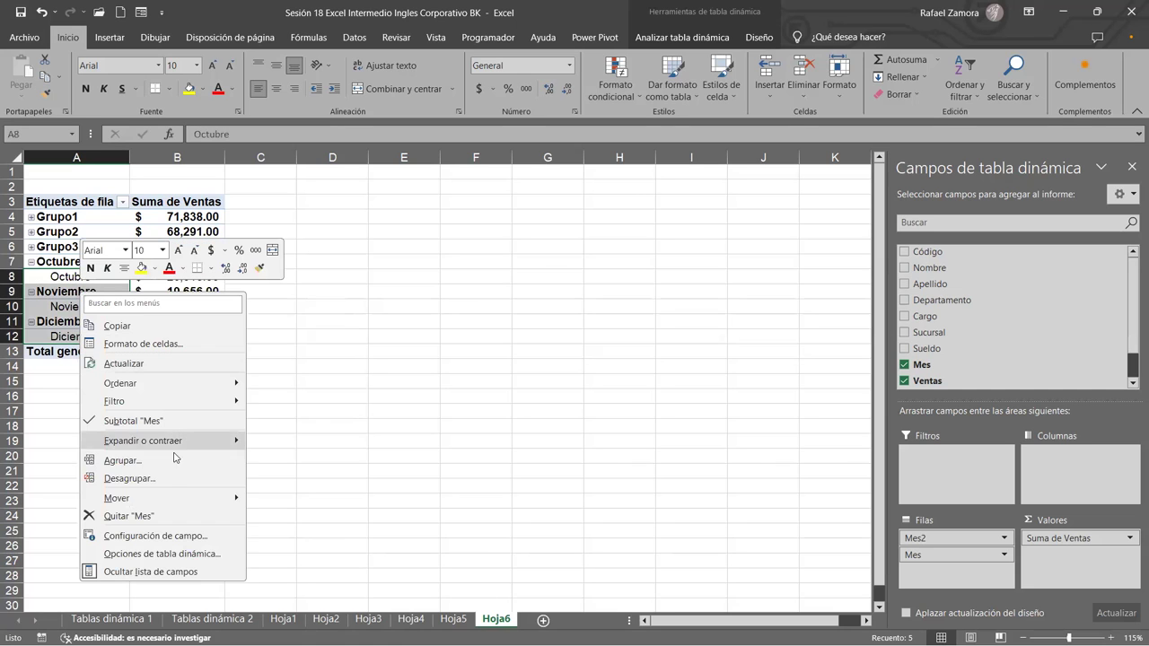
{"action": "left_click", "coordinate": [164, 461]}
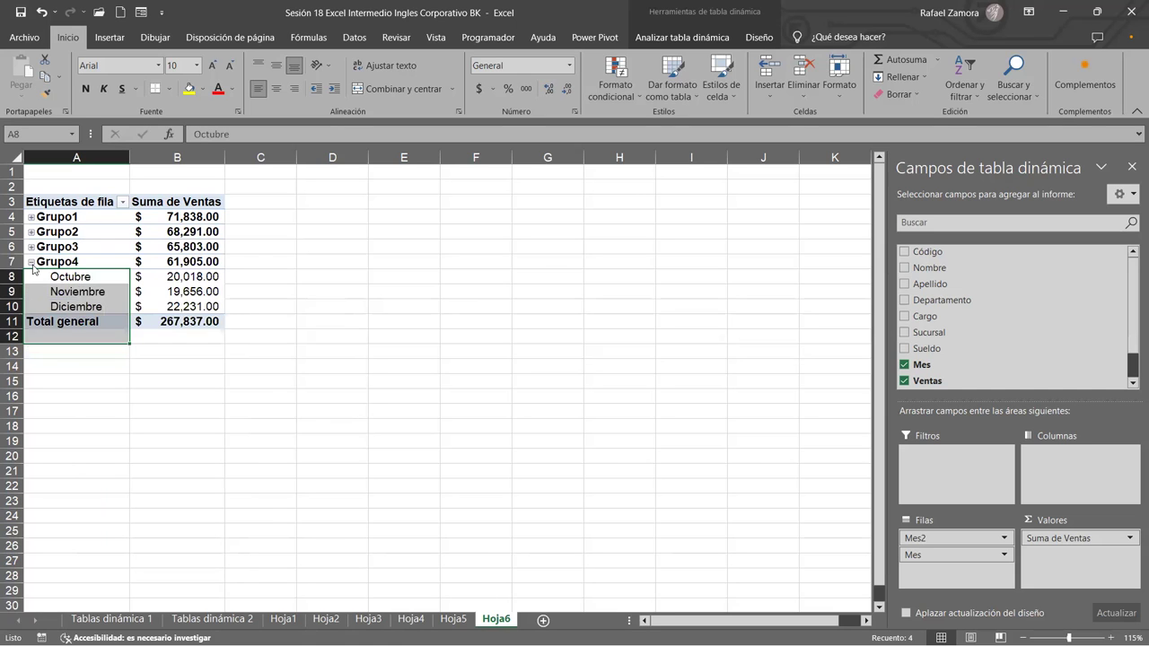
{"action": "left_click", "coordinate": [32, 262]}
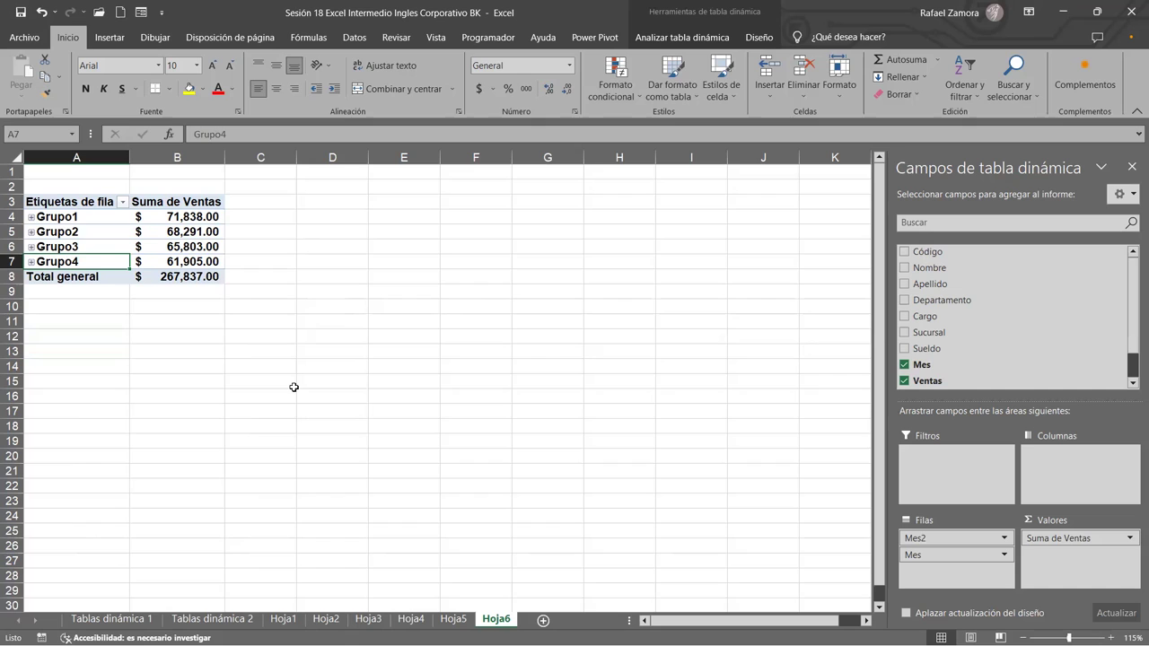
Rename the Grupo1 row label in the pivot table as Trimestre1
{"action": "left_click", "coordinate": [101, 216]}
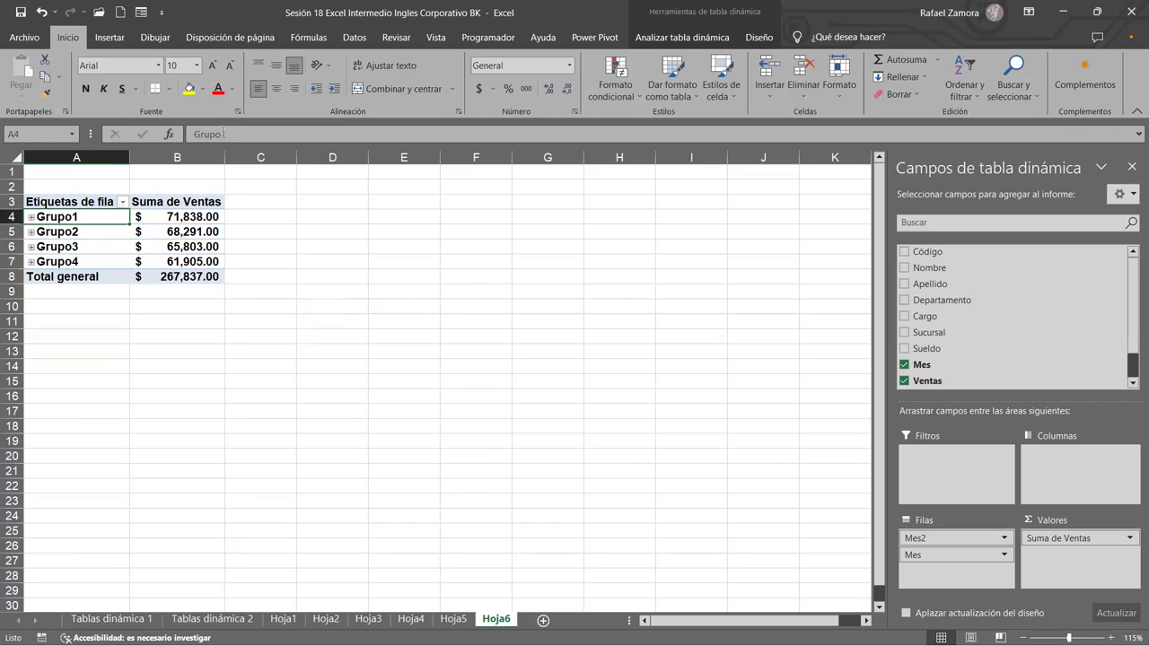
{"action": "left_click_drag", "start_coordinate": [224, 134], "coordinate": [114, 132]}
{"action": "type", "text": "tRIMES1TRE1"}
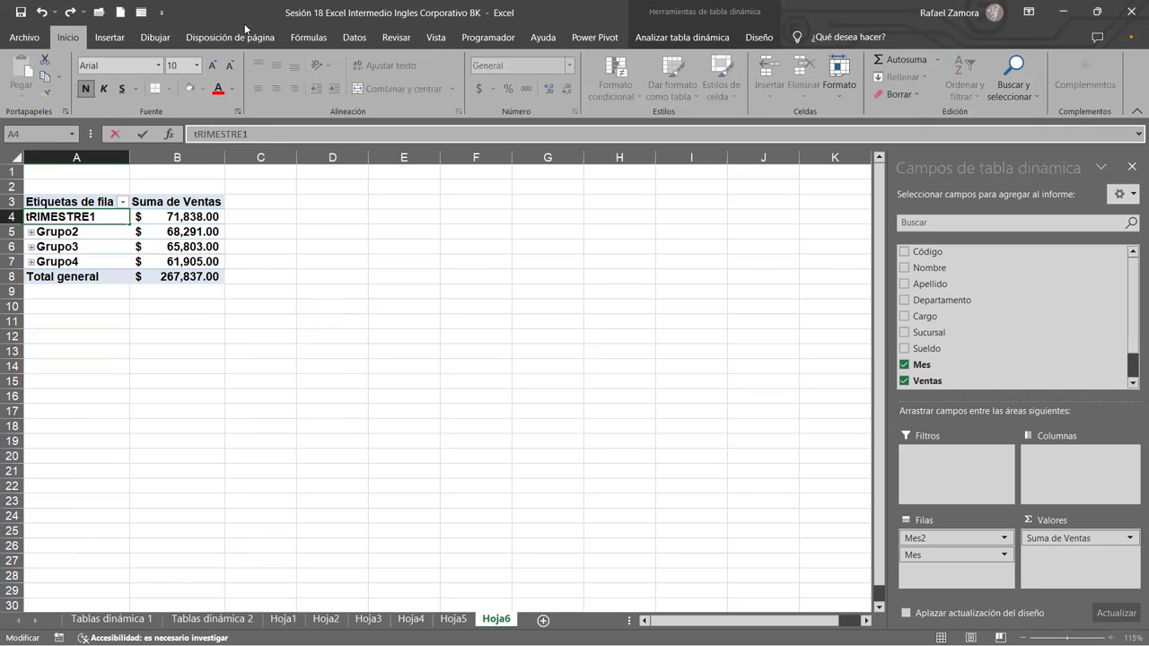
{"action": "key", "text": "BackSpace"}
{"action": "key", "text": "BackSpace"}
{"action": "key", "text": "BackSpace"}
{"action": "key", "text": "BackSpace"}
{"action": "key", "text": "BackSpace"}
{"action": "key", "text": "BackSpace"}
{"action": "key", "text": "BackSpace"}
{"action": "key", "text": "BackSpace"}
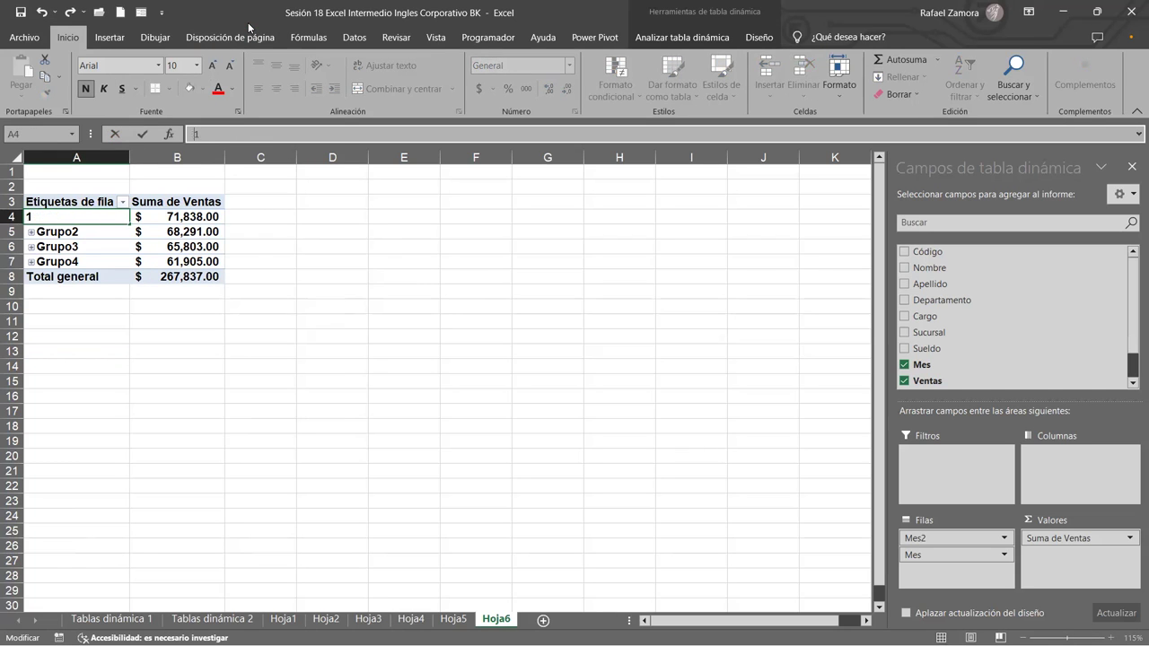
{"action": "type", "text": "Trimestre"}
{"action": "key", "text": "Return"}
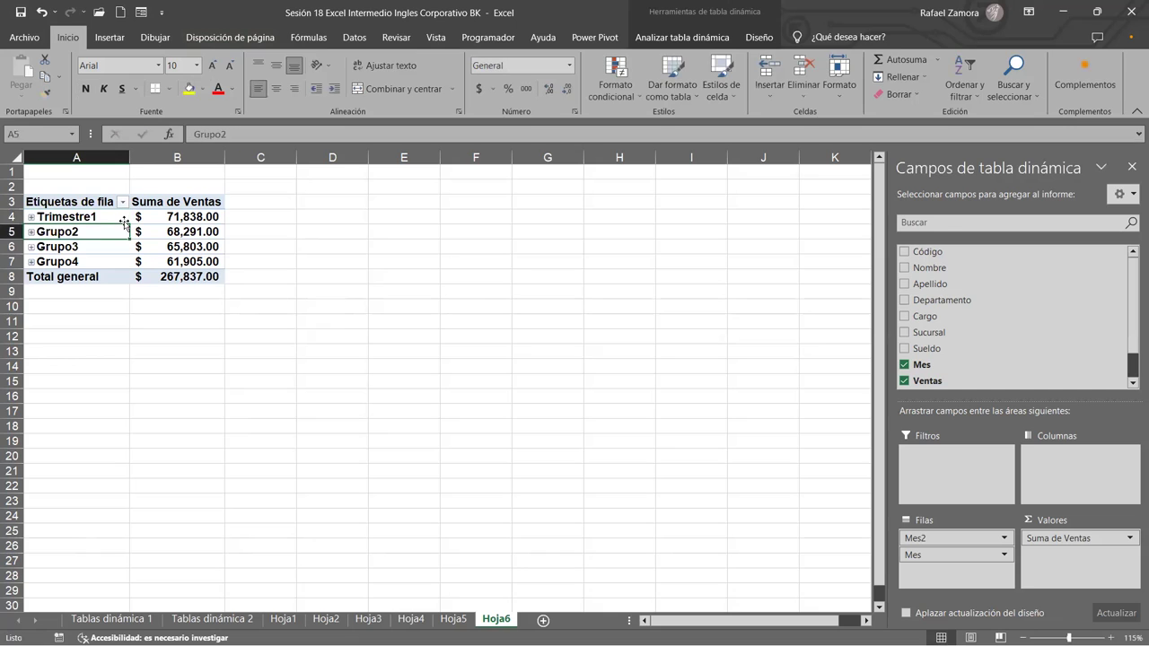
Rename the Grupo2 row label in the pivot table as Trimestre2
{"action": "left_click_drag", "start_coordinate": [219, 134], "coordinate": [107, 133]}
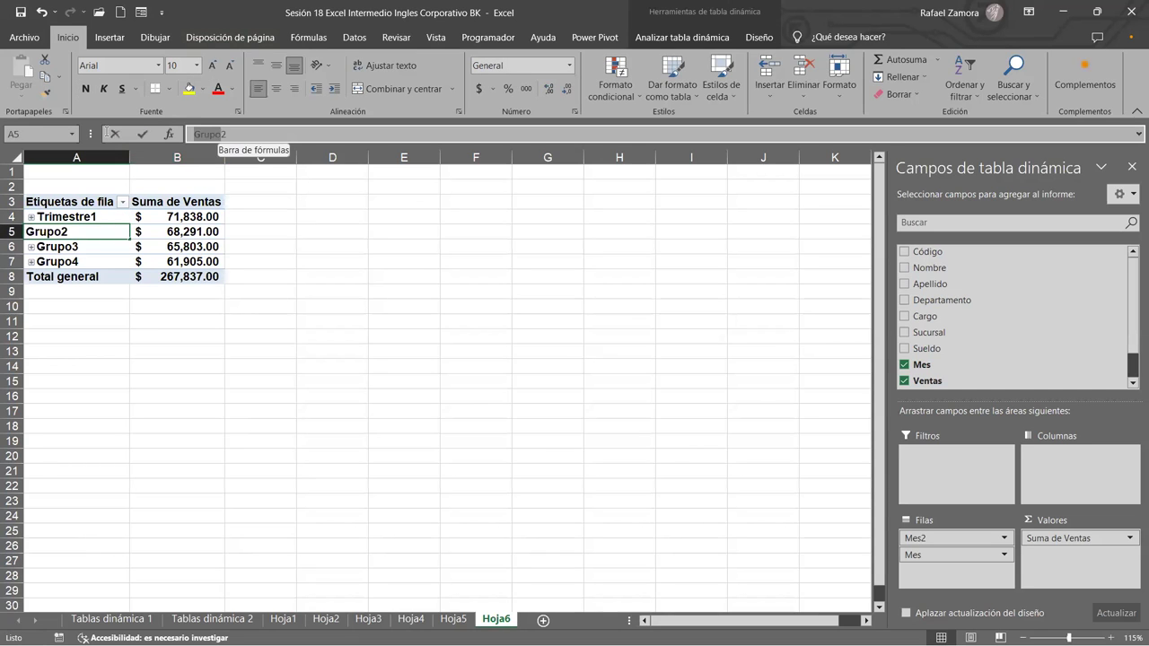
{"action": "type", "text": "Trimestre2"}
{"action": "key", "text": "Return"}
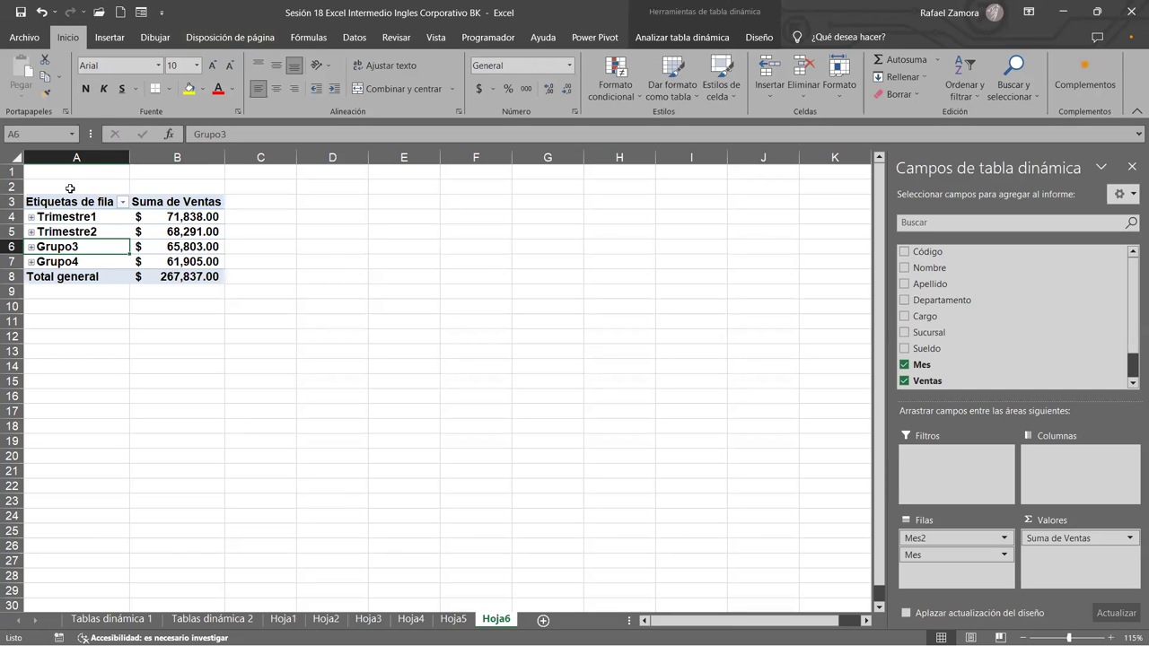
Rename the Grupo3 row label in the pivot table as Trimestre3
{"action": "left_click_drag", "start_coordinate": [219, 135], "coordinate": [103, 136]}
{"action": "type", "text": "Trimestre33"}
{"action": "key", "text": "Return"}
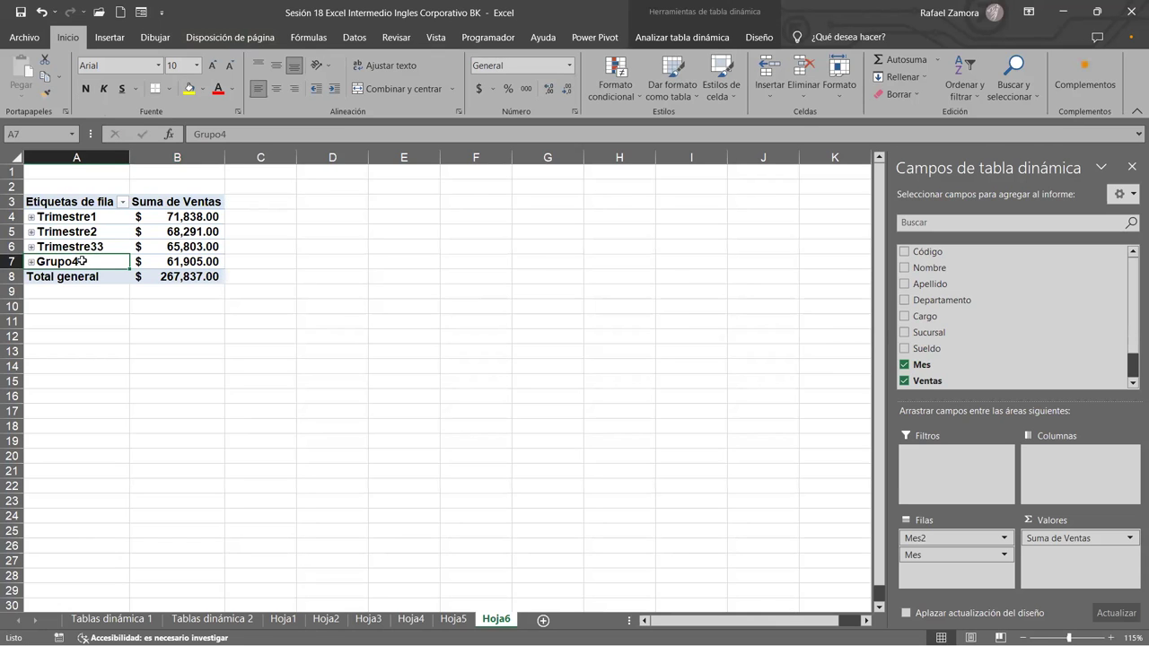
{"action": "key", "text": "Up"}
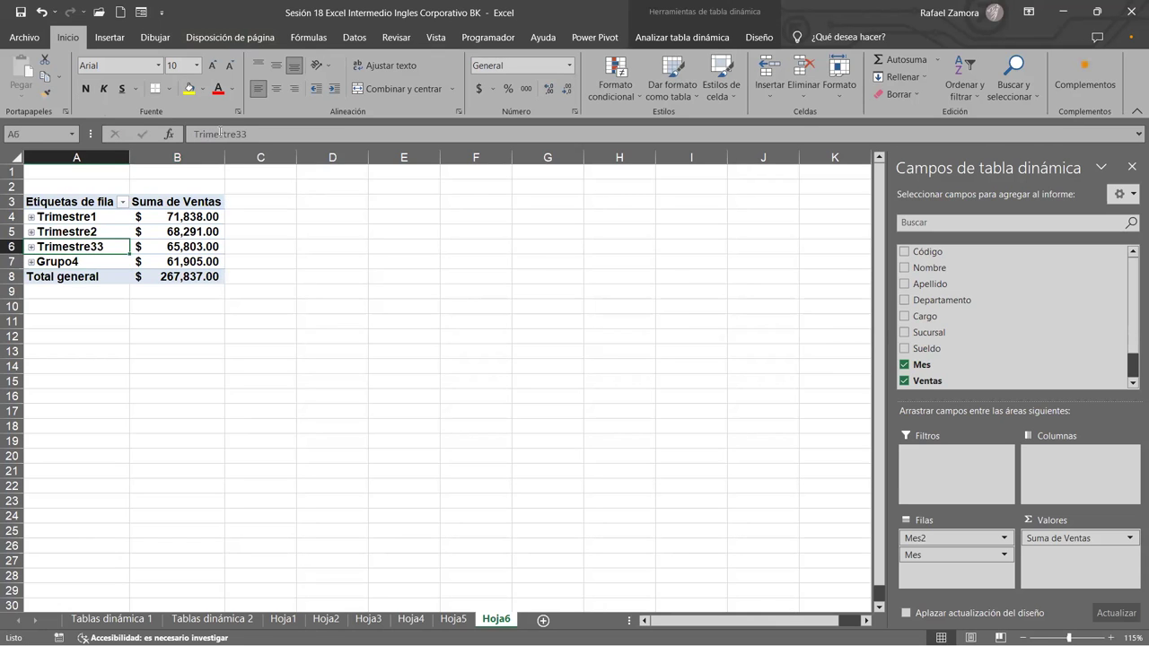
{"action": "left_click", "coordinate": [243, 133]}
{"action": "key", "text": "BackSpace"}
{"action": "key", "text": "Return"}
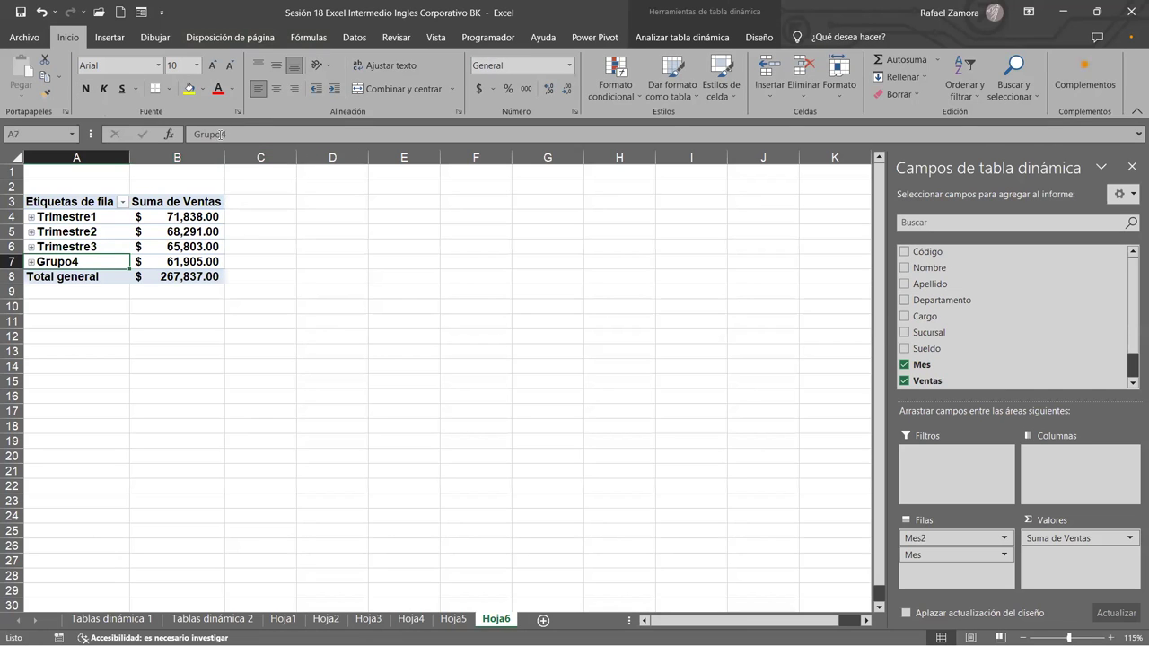
Rename the Grupo4 row label in the pivot table as Trimestre4
{"action": "left_click", "coordinate": [219, 134]}
{"action": "key", "text": "shift+Home"}
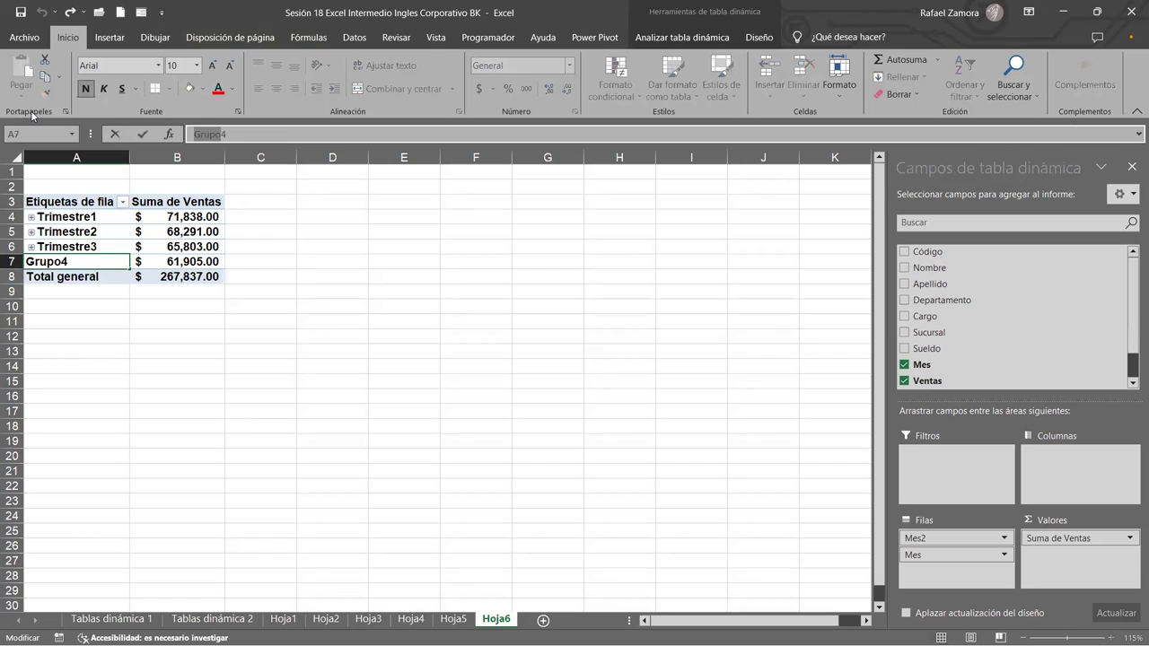
{"action": "type", "text": "Trimmestre4"}
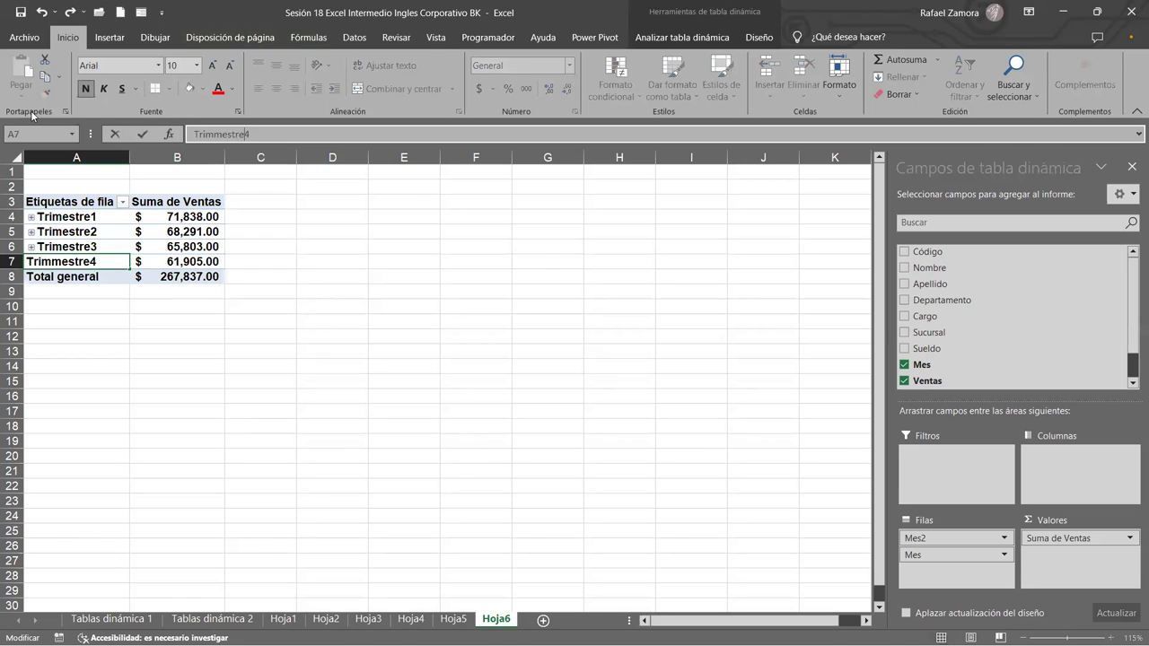
{"action": "key", "text": "Return"}
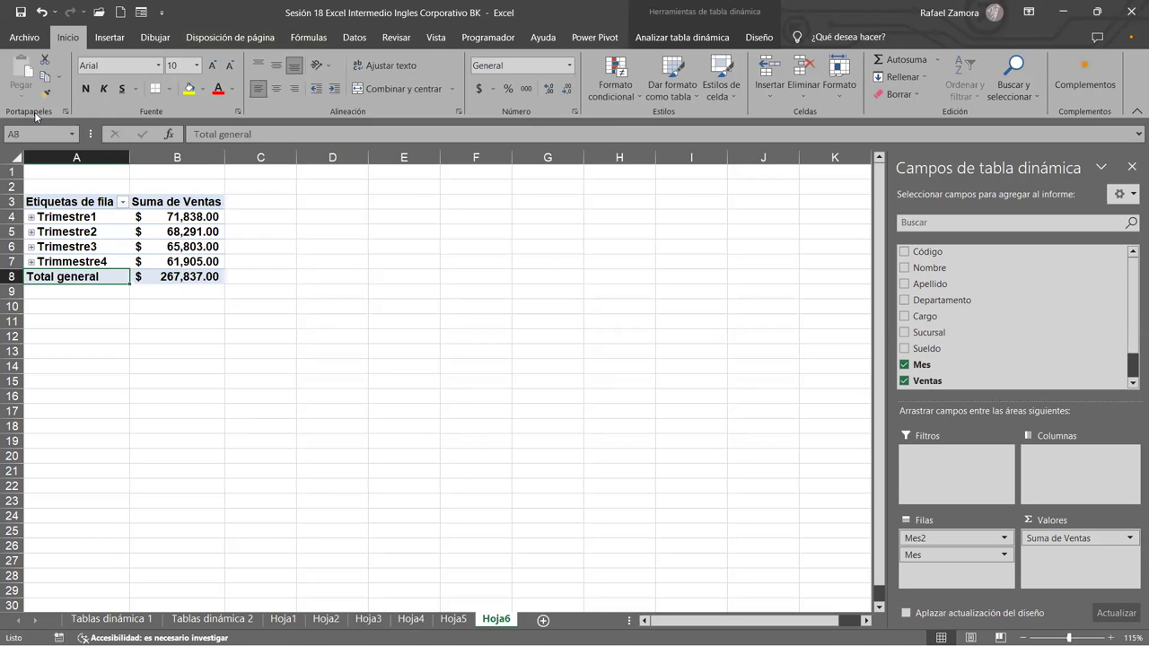
{"action": "left_click", "coordinate": [80, 261]}
{"action": "left_click", "coordinate": [223, 133]}
{"action": "key", "text": "BackSpace"}
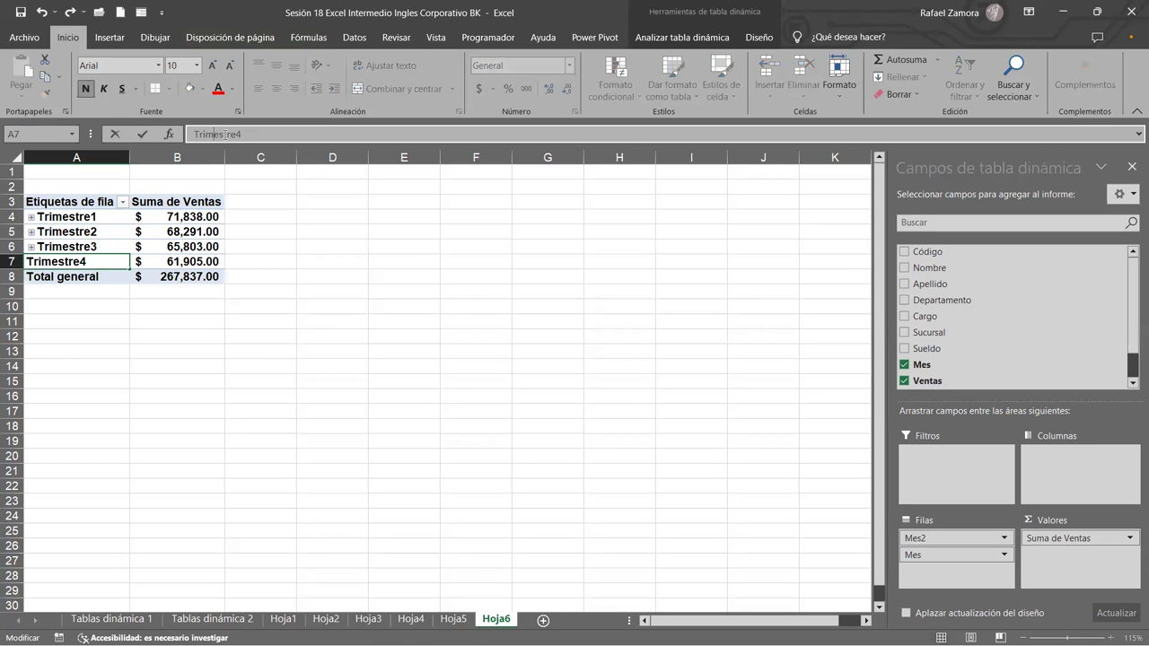
{"action": "key", "text": "Return"}
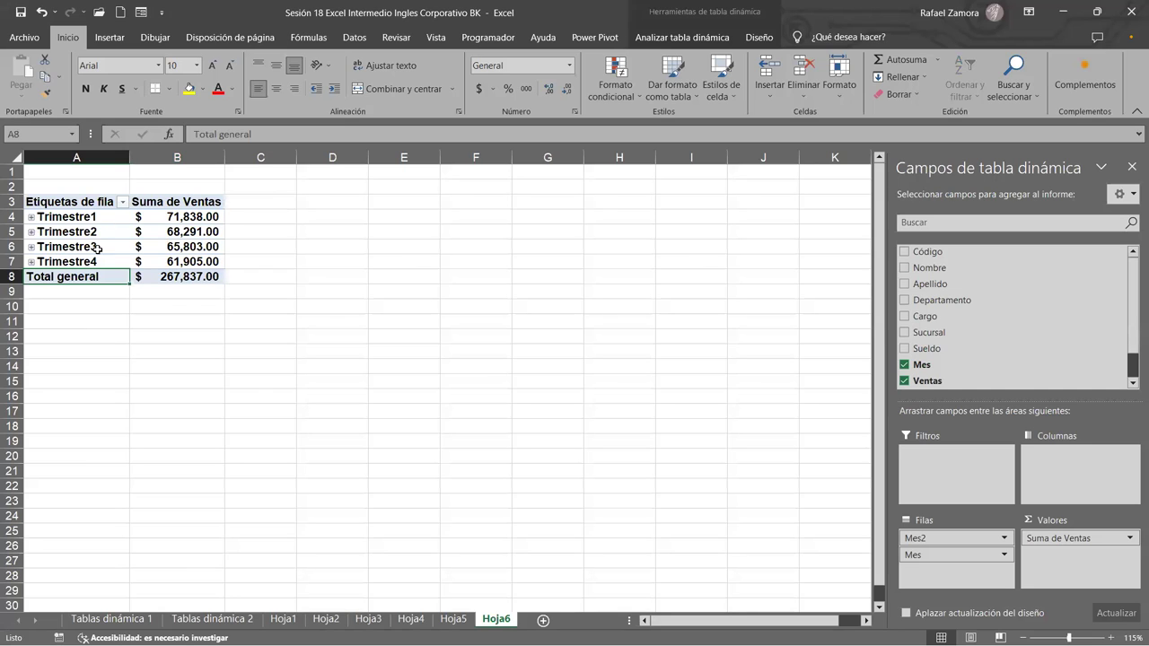
Expand Trimestre2 and Trimestre3 to view the months grouped under them, and collapse both again
{"action": "left_click", "coordinate": [31, 231]}
{"action": "left_click", "coordinate": [31, 231]}
{"action": "left_click", "coordinate": [32, 232]}
{"action": "left_click", "coordinate": [32, 247]}
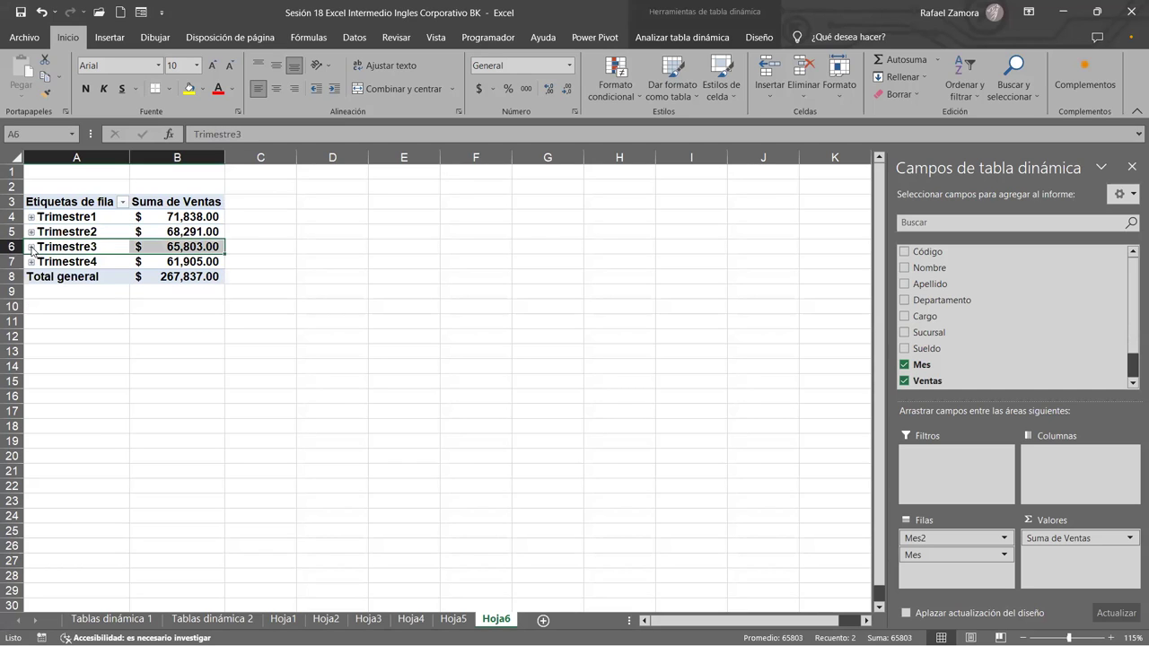
{"action": "left_click", "coordinate": [31, 247]}
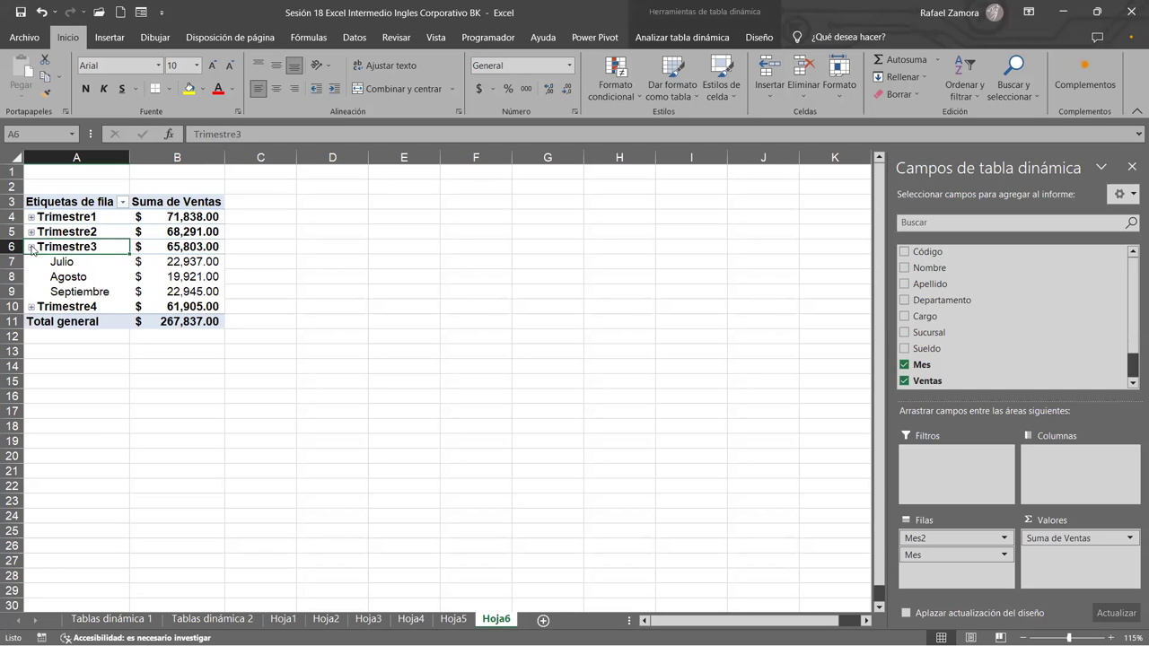
{"action": "left_click", "coordinate": [32, 246]}
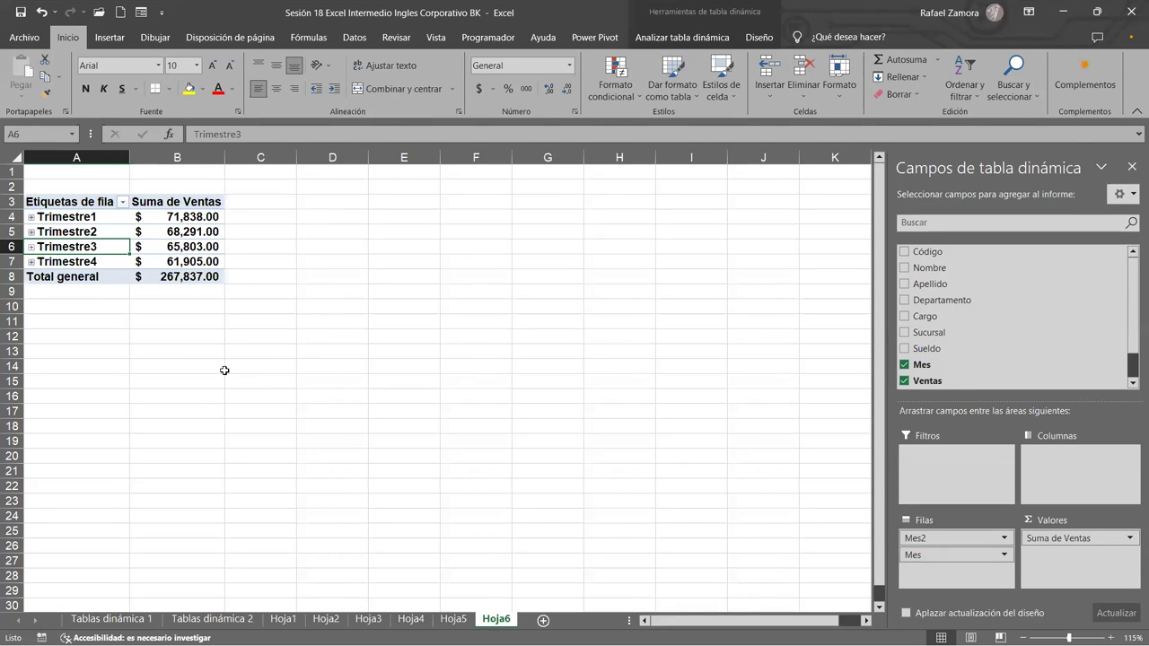
{"action": "left_click", "coordinate": [76, 306]}
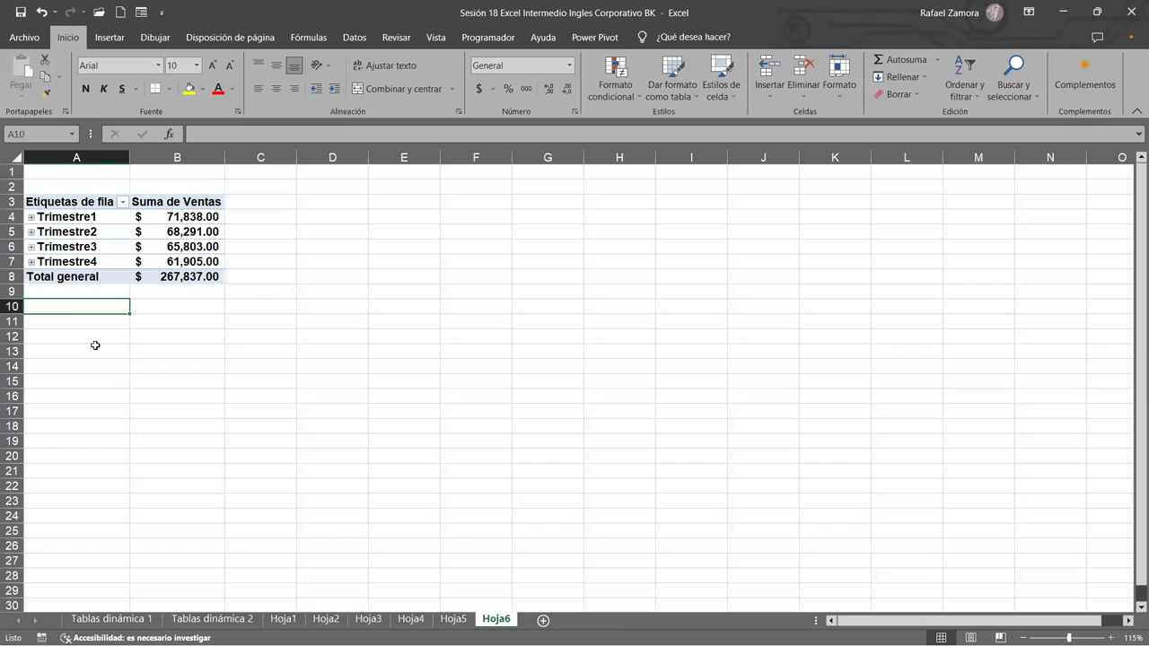
{"action": "left_click", "coordinate": [111, 380]}
{"action": "left_click", "coordinate": [104, 350]}
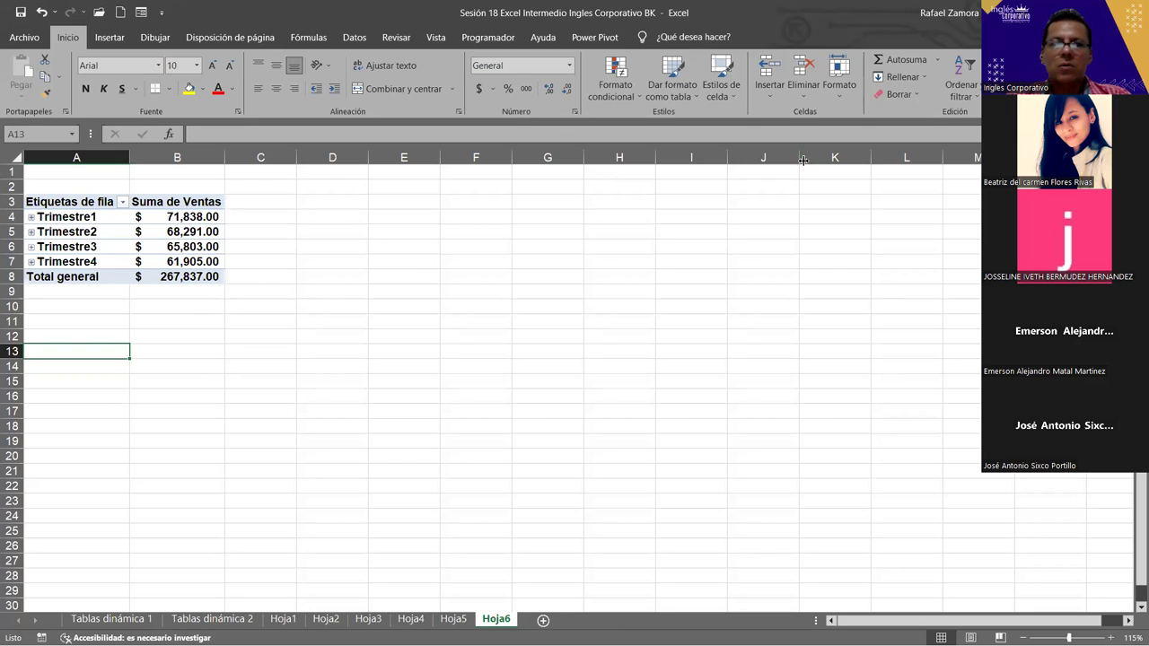
{"action": "left_click", "coordinate": [480, 305]}
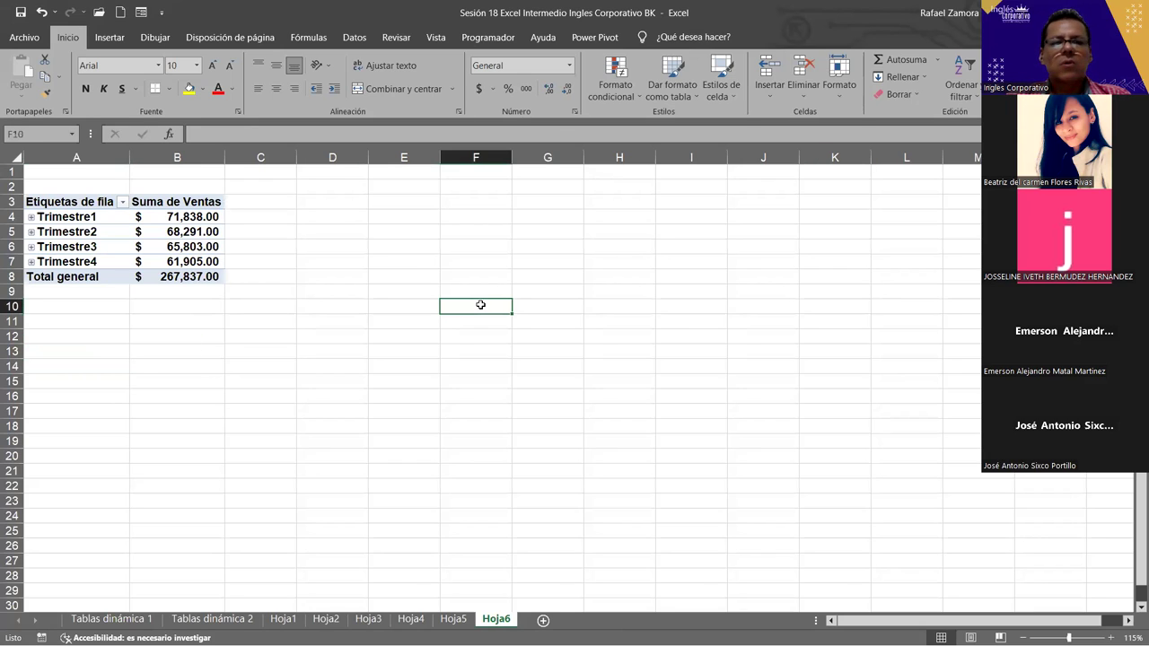
{"action": "left_click", "coordinate": [72, 332]}
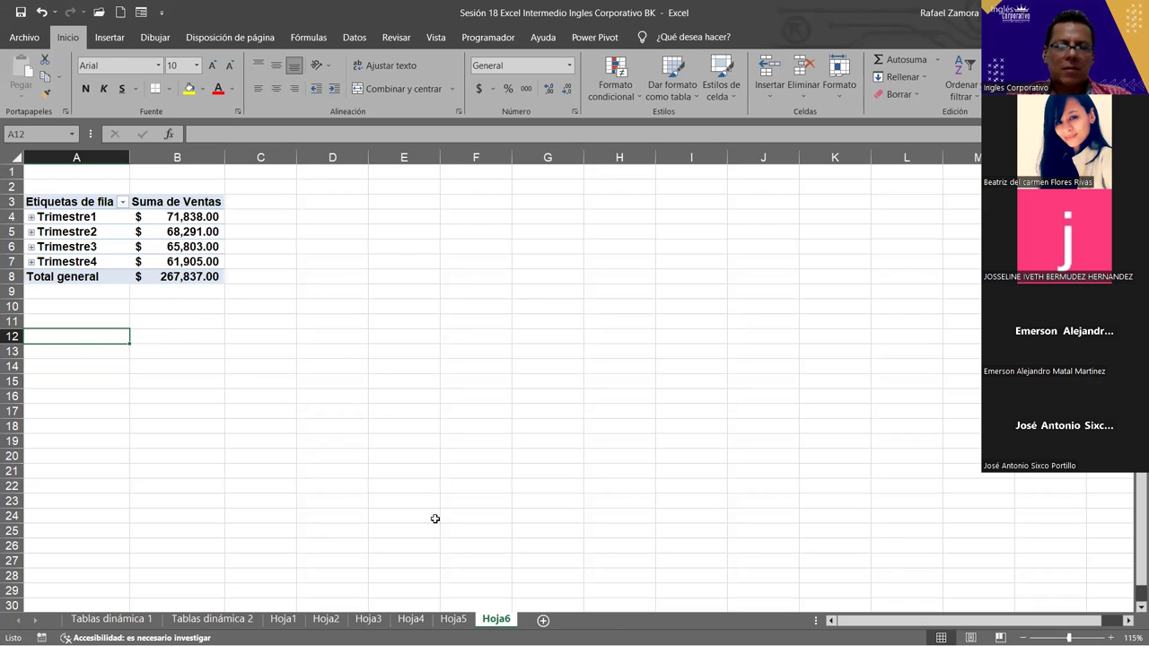
Create a pivot table from the Tablas dinámica 2 data range A1:I151, placed on the existing sheet Hoja6 at cell A13
{"action": "left_click", "coordinate": [218, 618]}
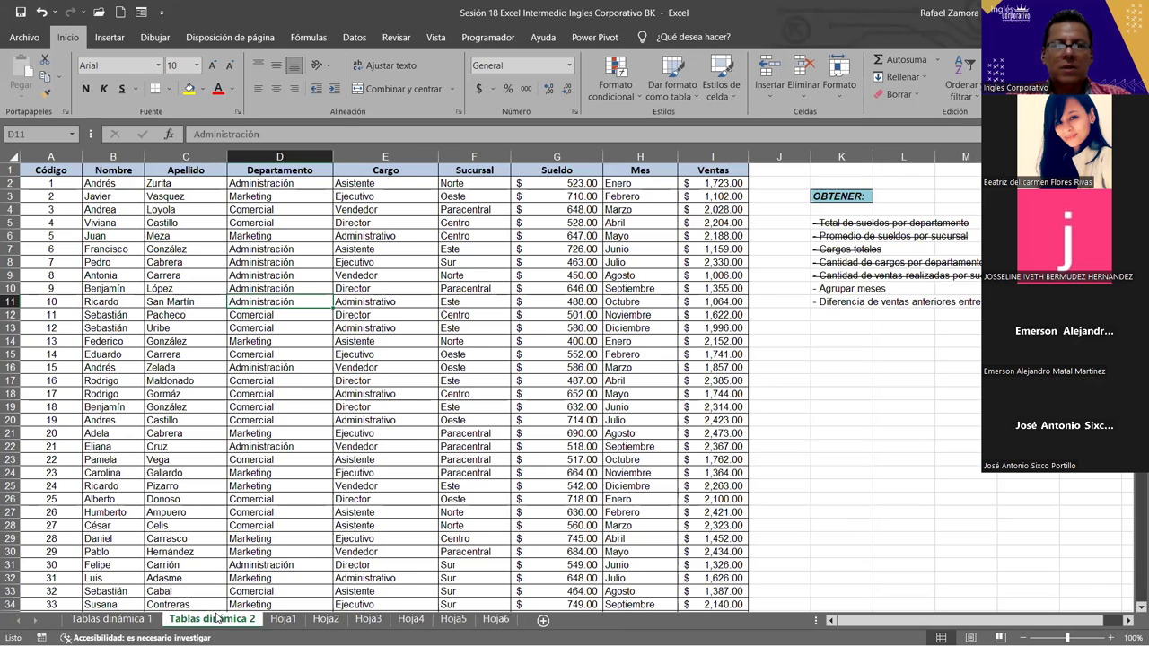
{"action": "left_click", "coordinate": [349, 329]}
{"action": "left_click", "coordinate": [109, 37]}
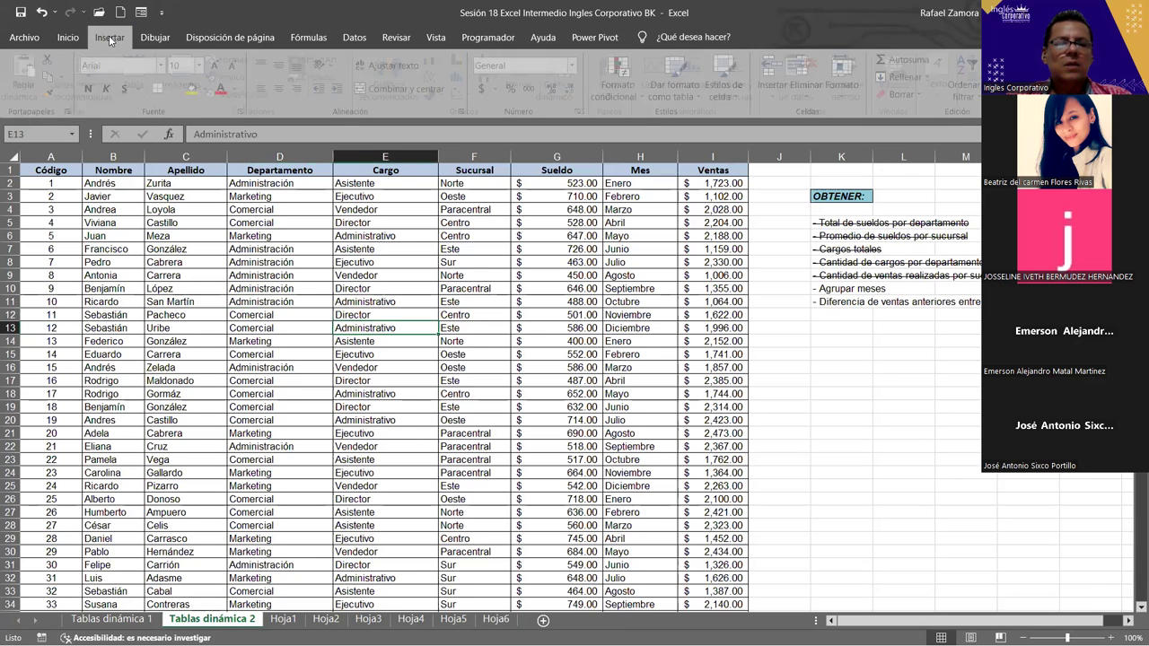
{"action": "left_click", "coordinate": [39, 81]}
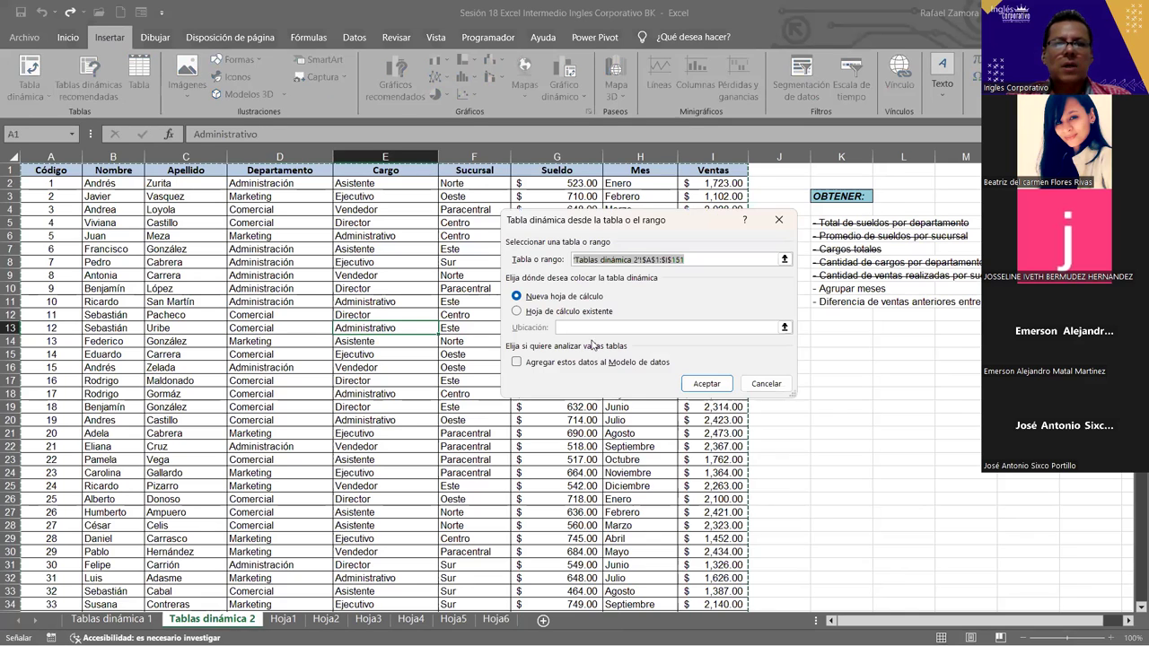
{"action": "left_click", "coordinate": [579, 312]}
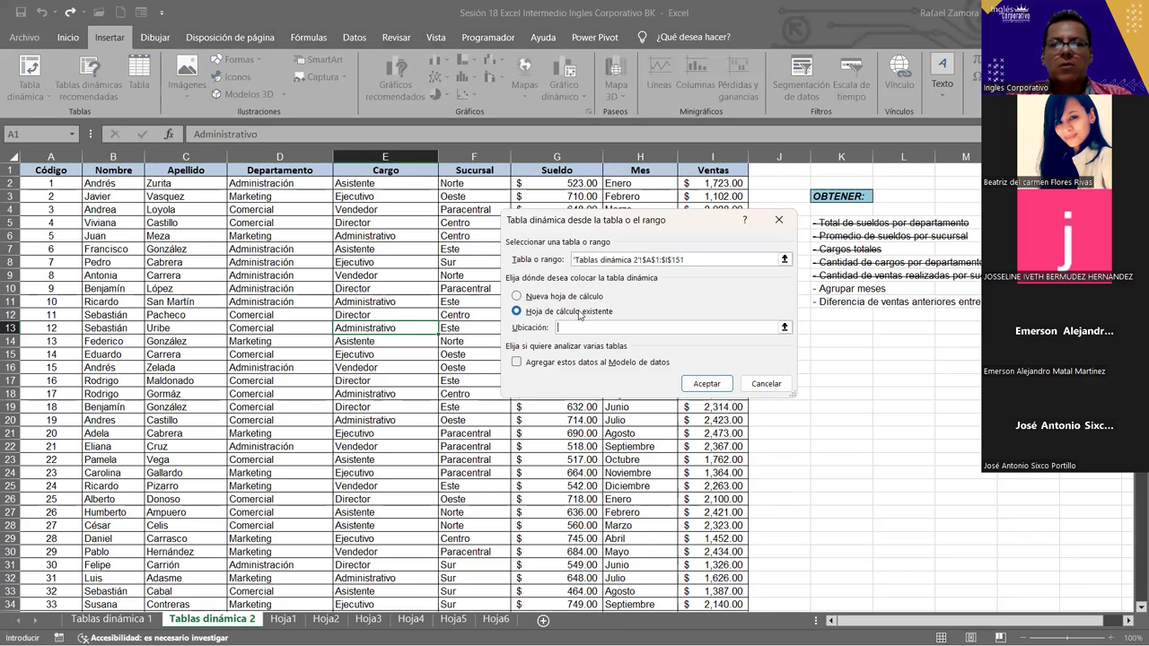
{"action": "left_click", "coordinate": [495, 619]}
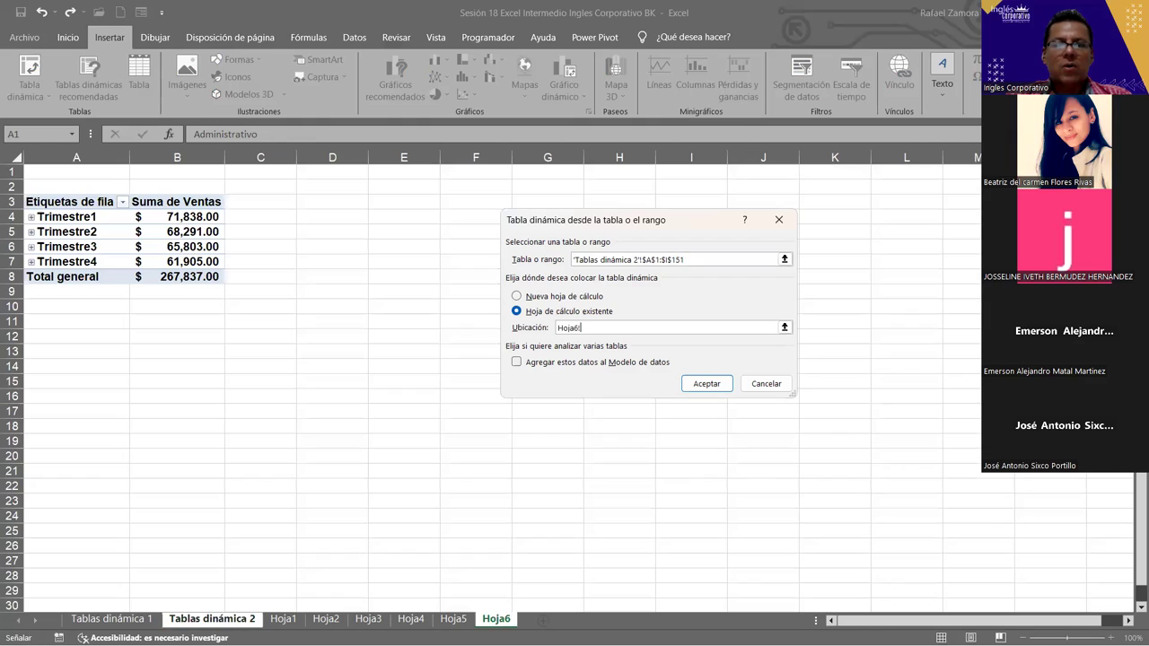
{"action": "left_click", "coordinate": [80, 352]}
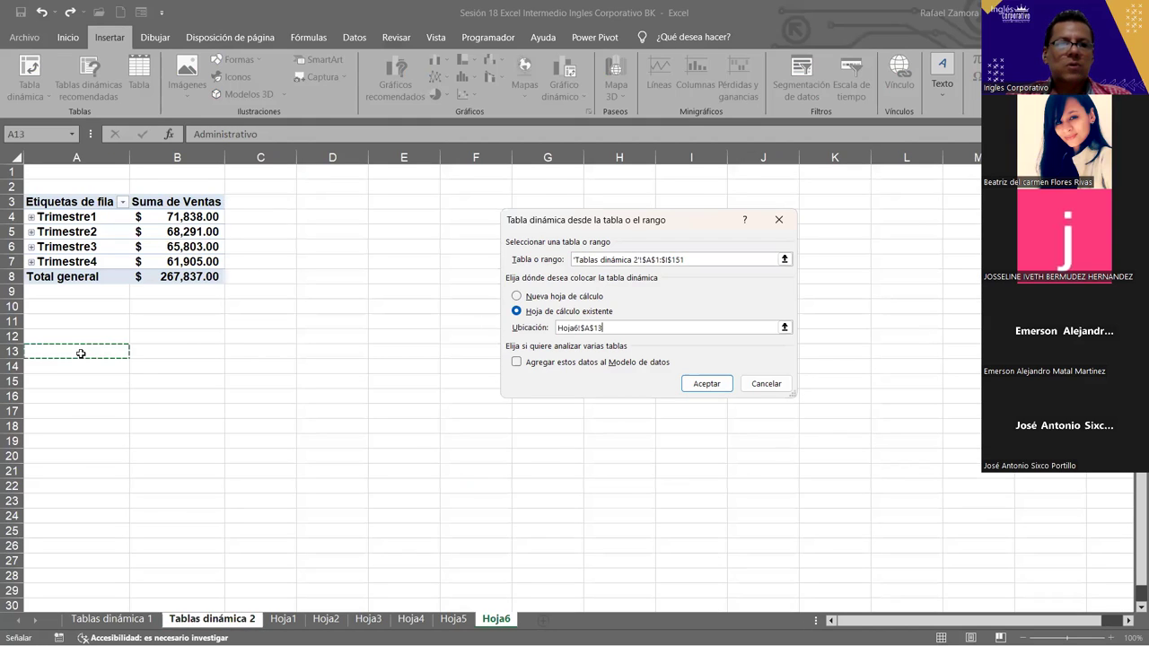
{"action": "left_click", "coordinate": [707, 382]}
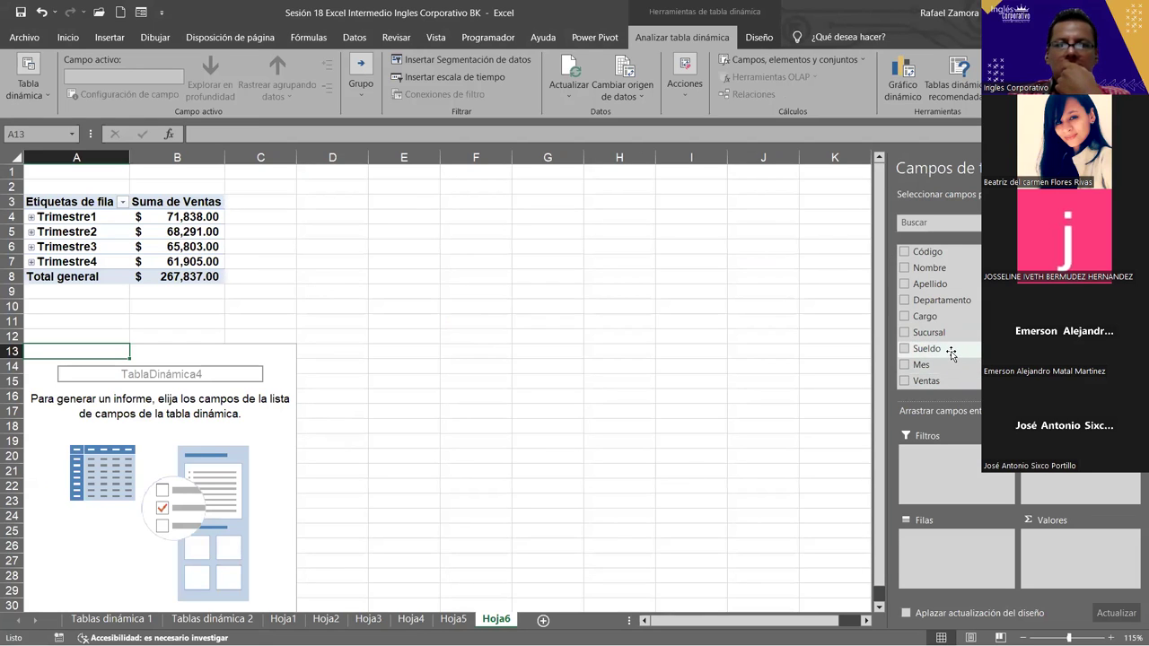
Add Sueldo as a summed value and Código as the row field of the new pivot table, and look through its rows
{"action": "left_click_drag", "start_coordinate": [951, 353], "coordinate": [1077, 556]}
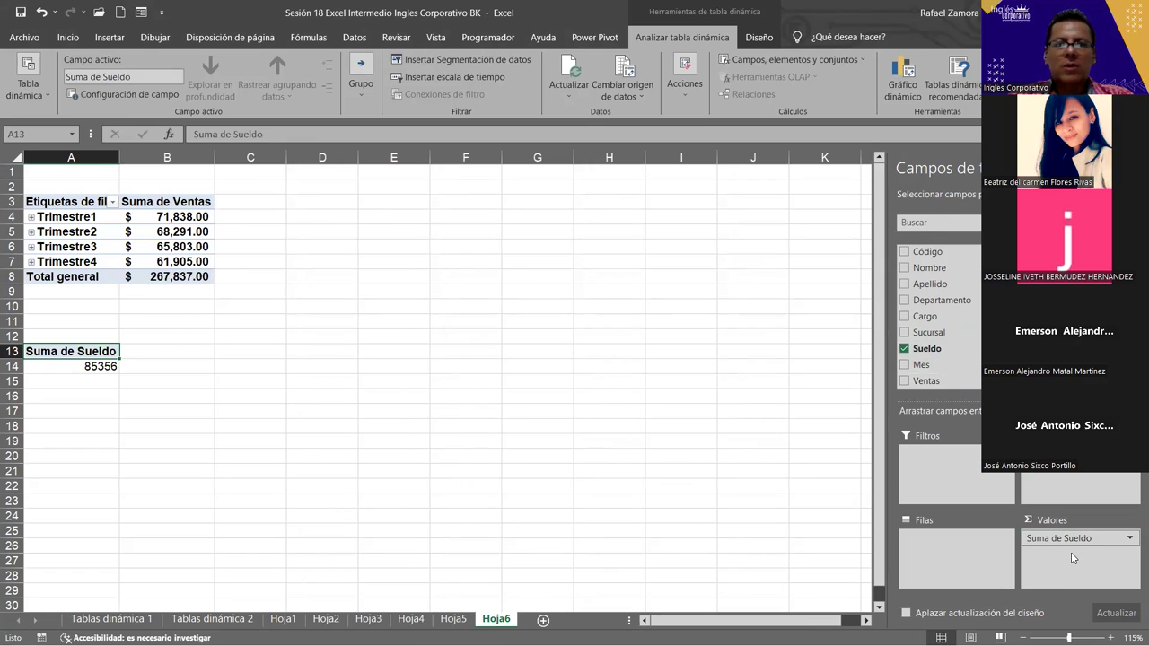
{"action": "left_click_drag", "start_coordinate": [934, 252], "coordinate": [974, 565]}
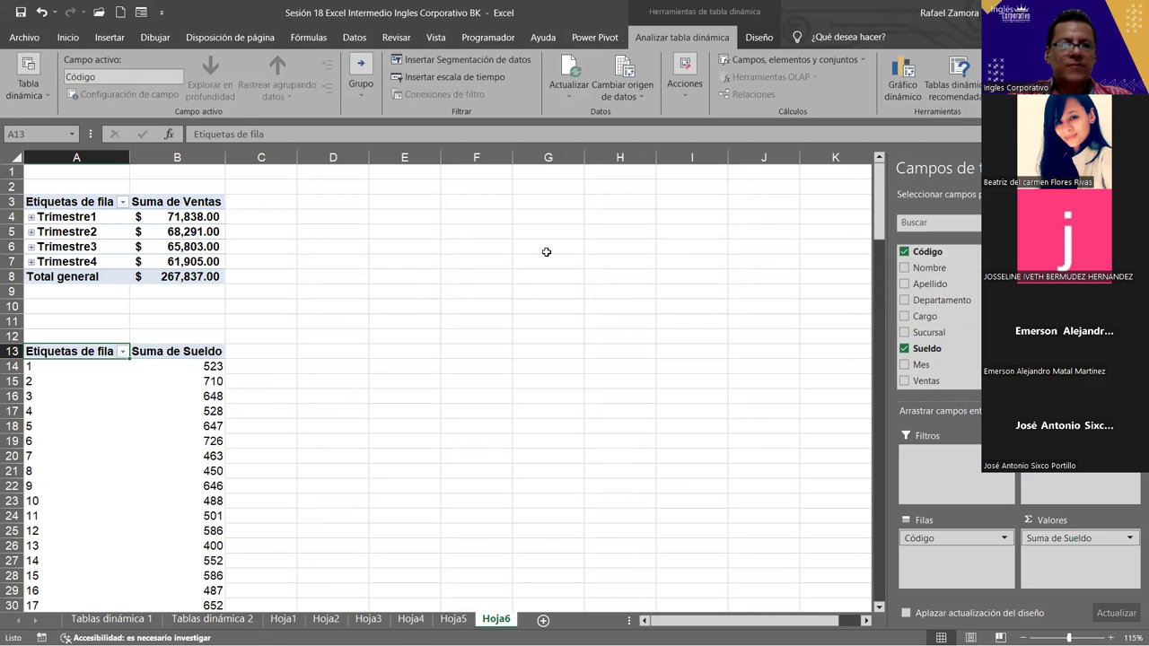
{"action": "scroll", "coordinate": [63, 461], "scroll_direction": "down", "scroll_amount": 4}
{"action": "scroll", "coordinate": [63, 462], "scroll_direction": "down", "scroll_amount": 20}
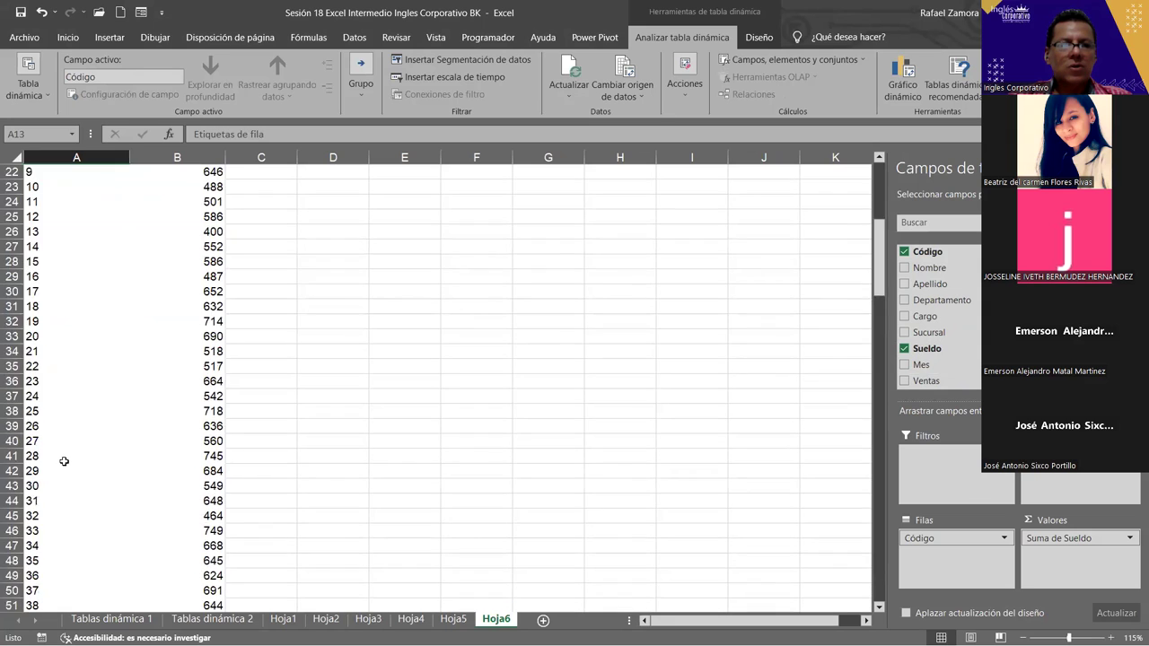
{"action": "scroll", "coordinate": [68, 461], "scroll_direction": "down", "scroll_amount": 18}
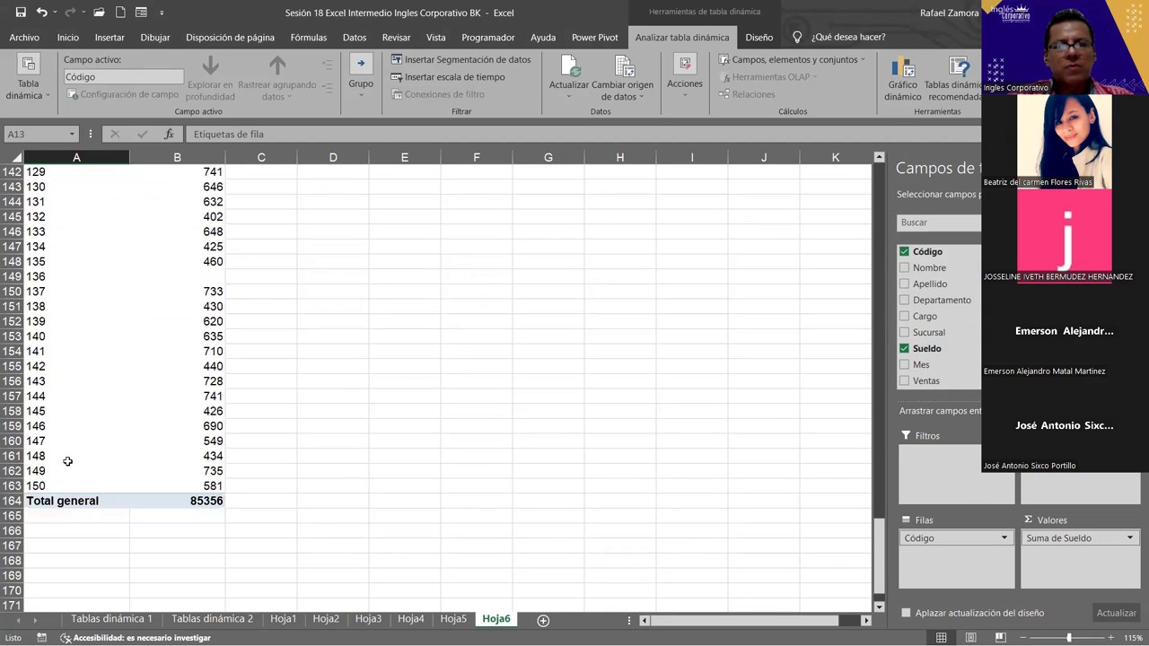
{"action": "scroll", "coordinate": [67, 462], "scroll_direction": "up", "scroll_amount": 6}
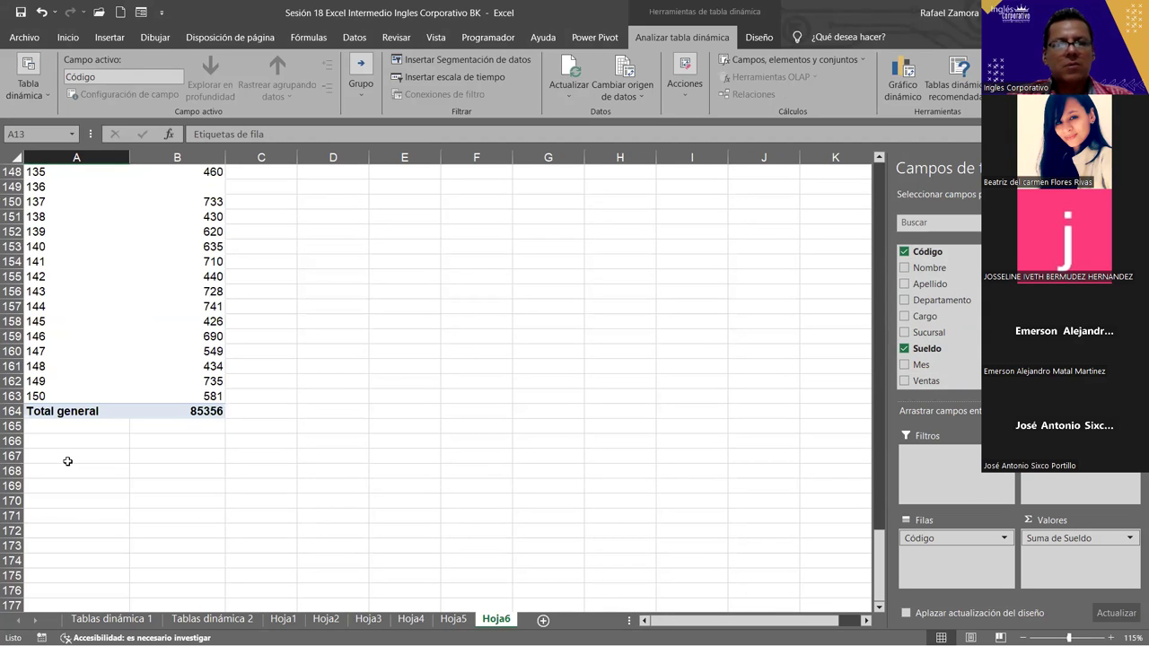
{"action": "scroll", "coordinate": [60, 428], "scroll_direction": "up", "scroll_amount": 20}
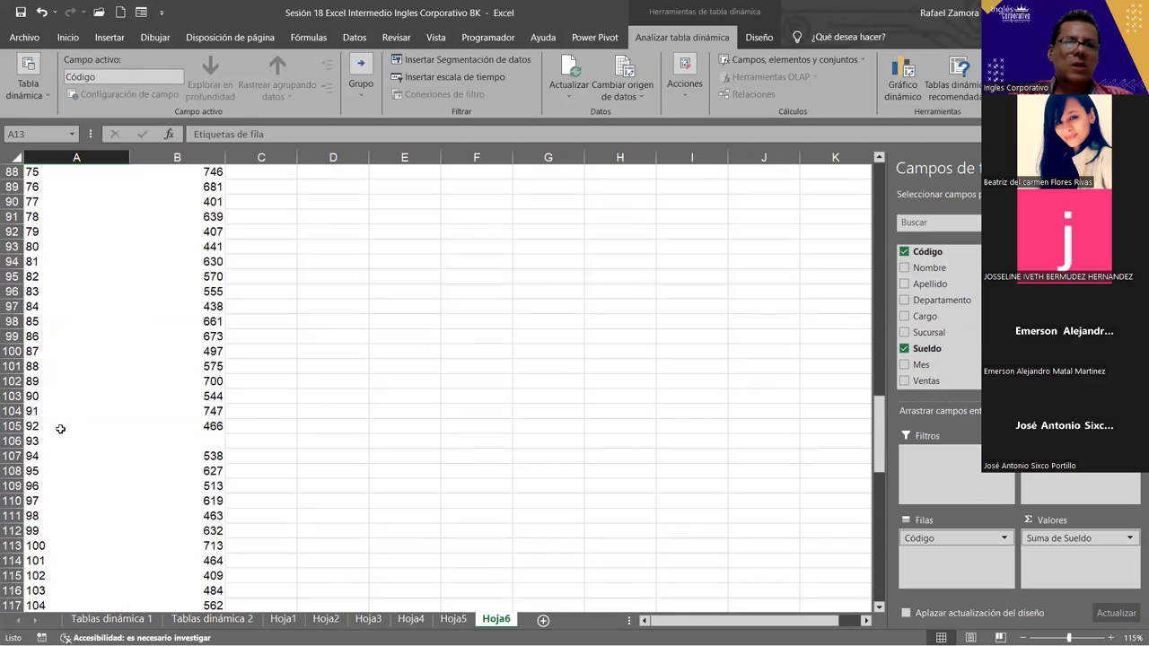
{"action": "scroll", "coordinate": [60, 429], "scroll_direction": "up", "scroll_amount": 20}
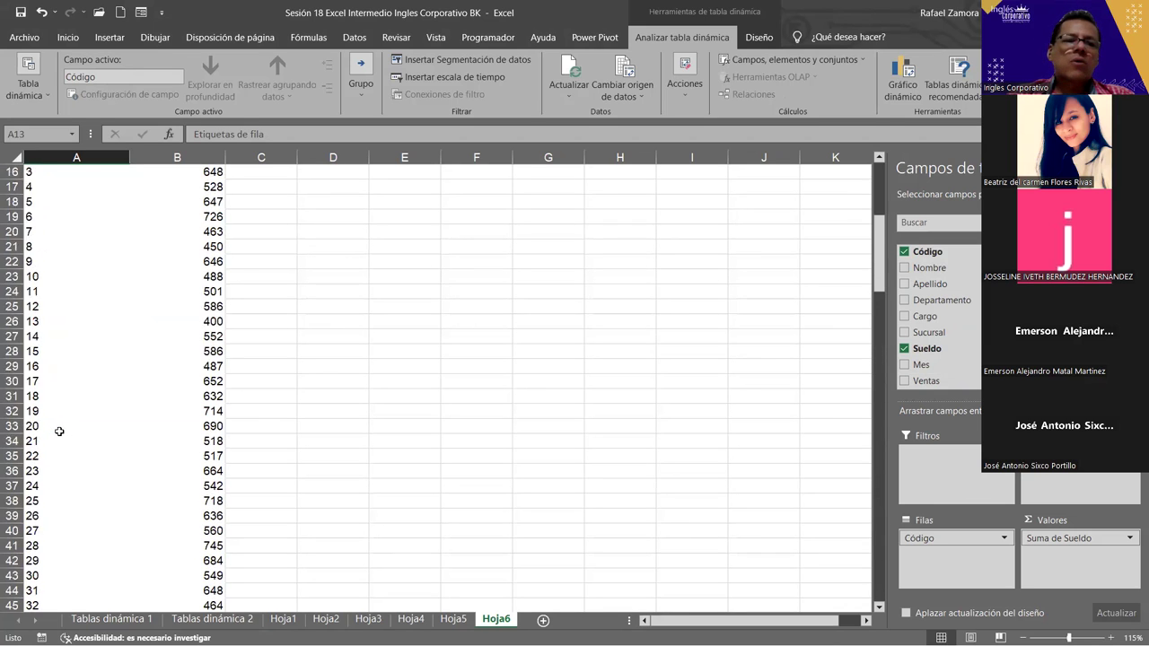
{"action": "scroll", "coordinate": [59, 432], "scroll_direction": "up", "scroll_amount": 5}
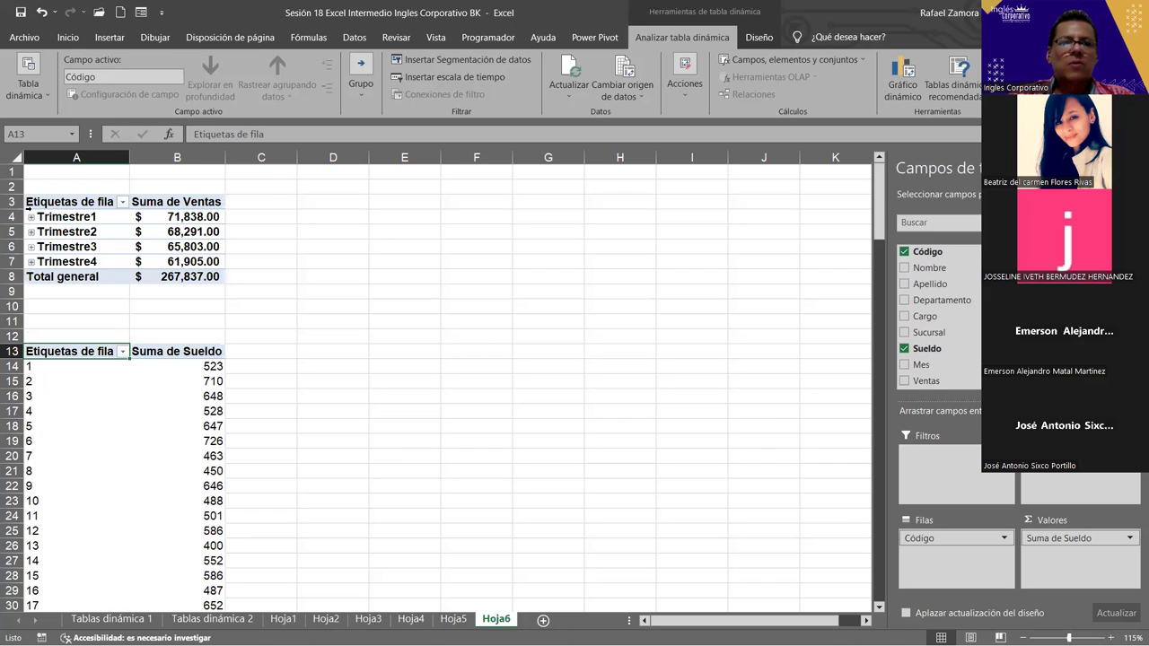
Expand Trimestre1 in the upper pivot table to view its months, and collapse it again
{"action": "left_click", "coordinate": [32, 217]}
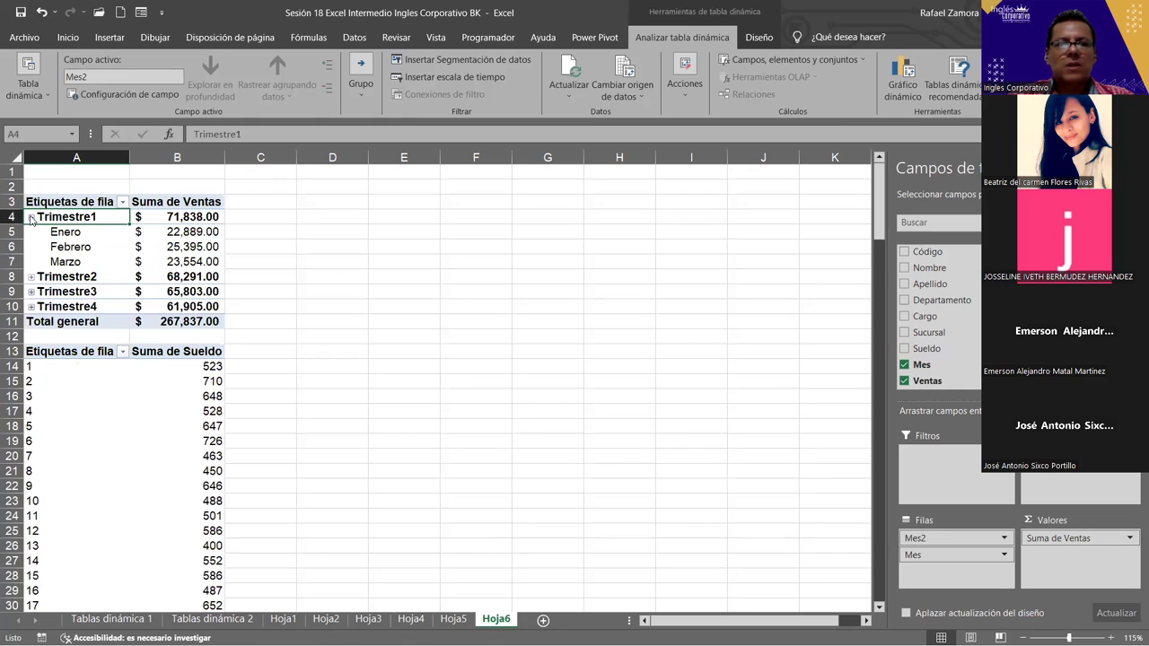
{"action": "left_click", "coordinate": [31, 217]}
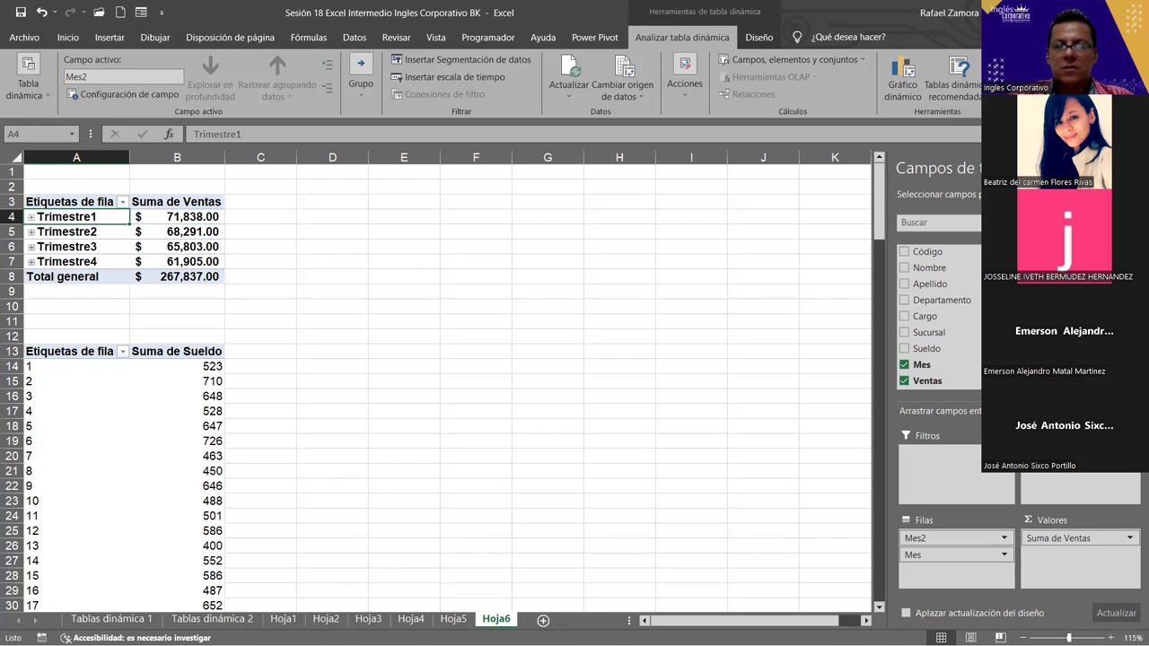
{"action": "left_click", "coordinate": [137, 429]}
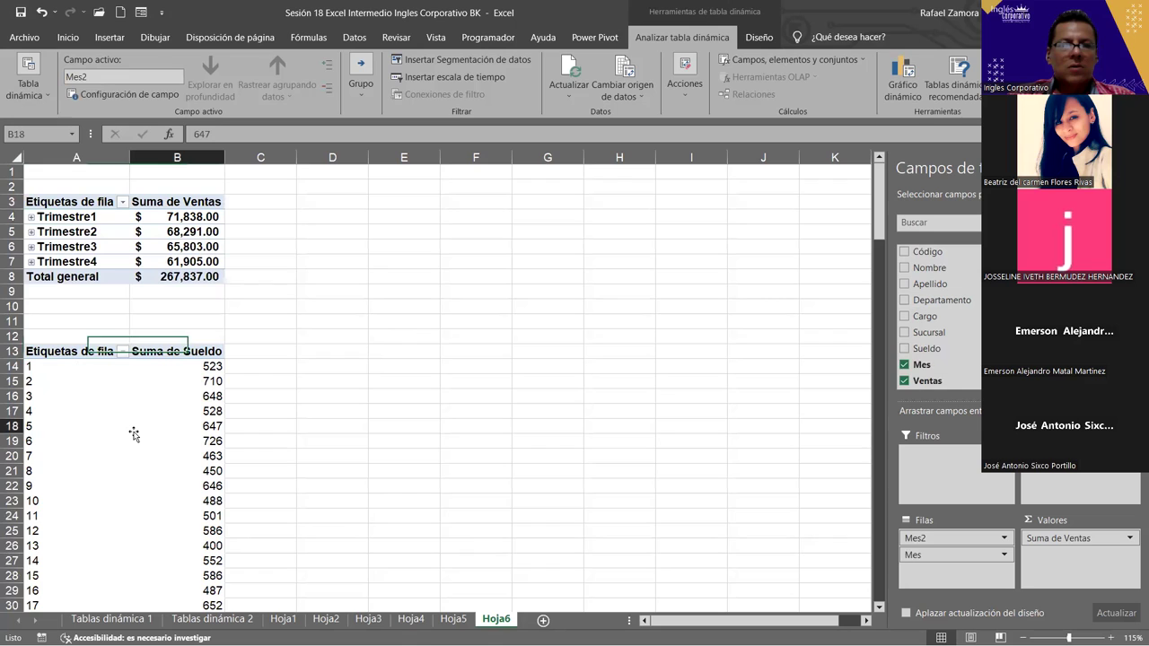
{"action": "left_click", "coordinate": [34, 367]}
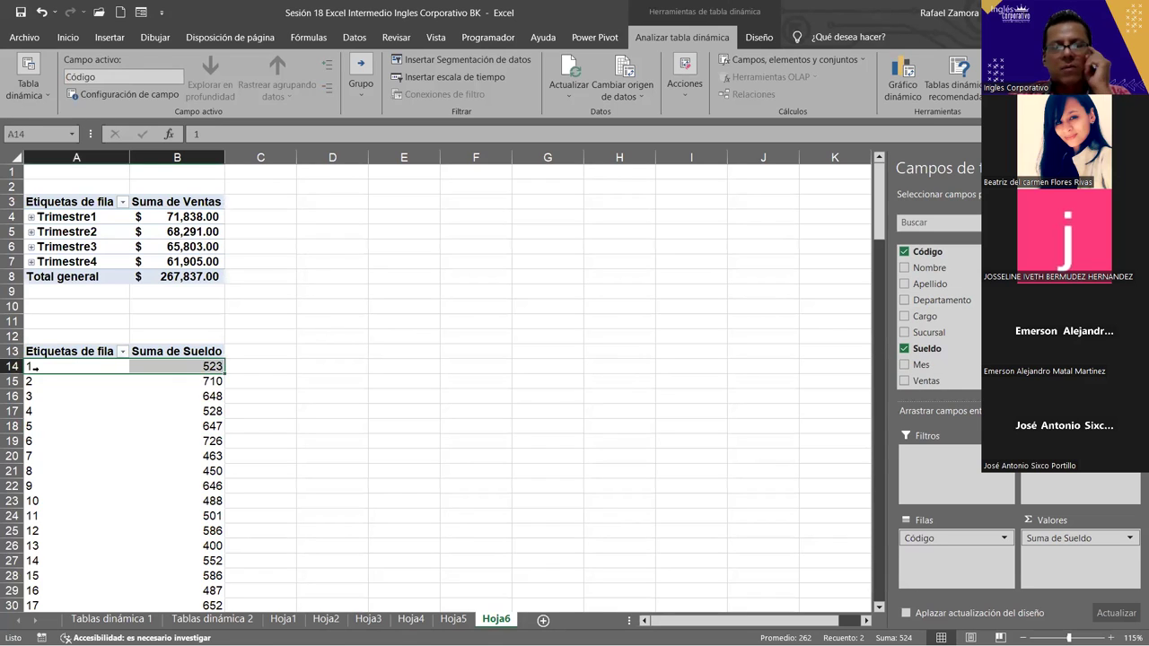
{"action": "right_click", "coordinate": [34, 367]}
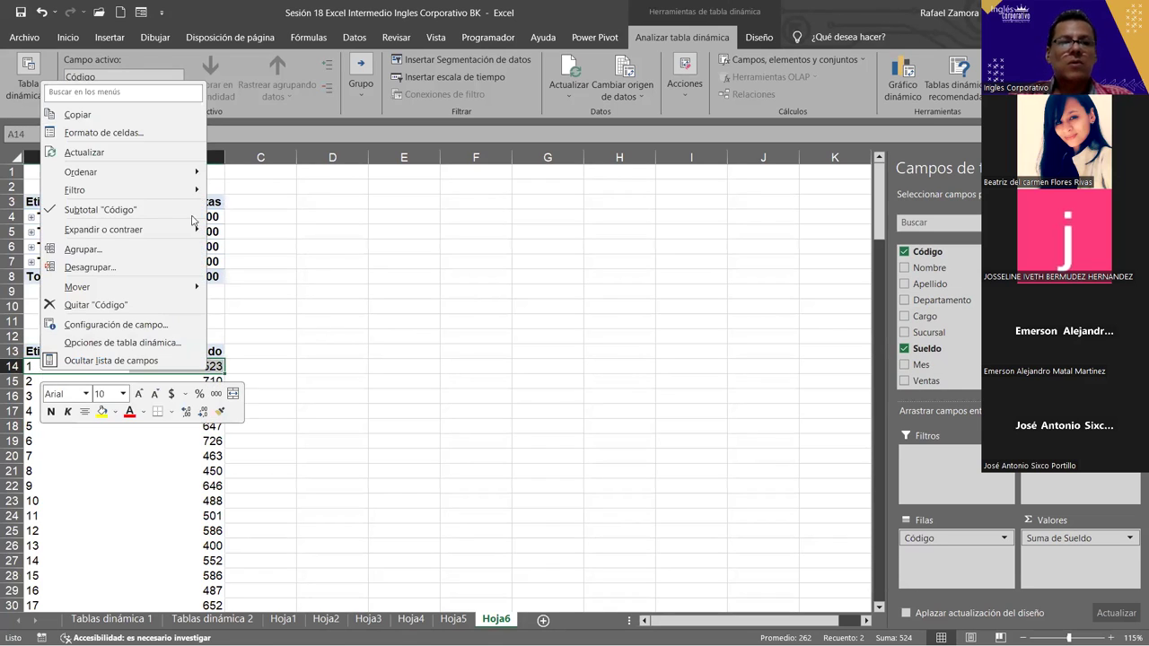
{"action": "left_click", "coordinate": [82, 251]}
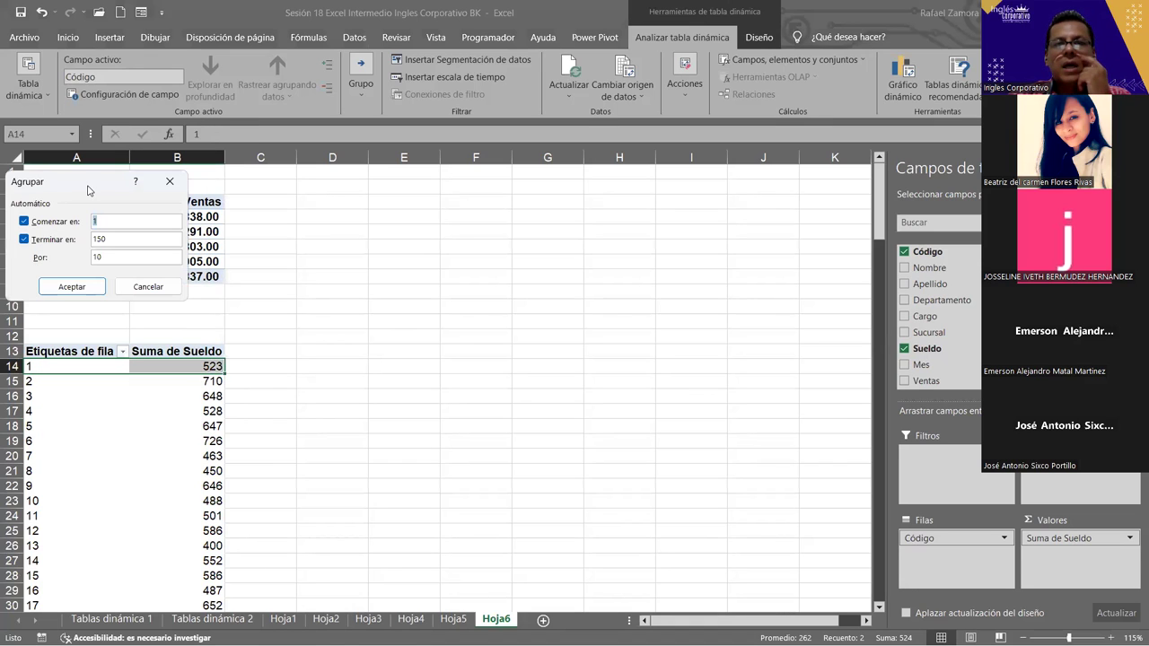
{"action": "left_click_drag", "start_coordinate": [88, 191], "coordinate": [381, 186]}
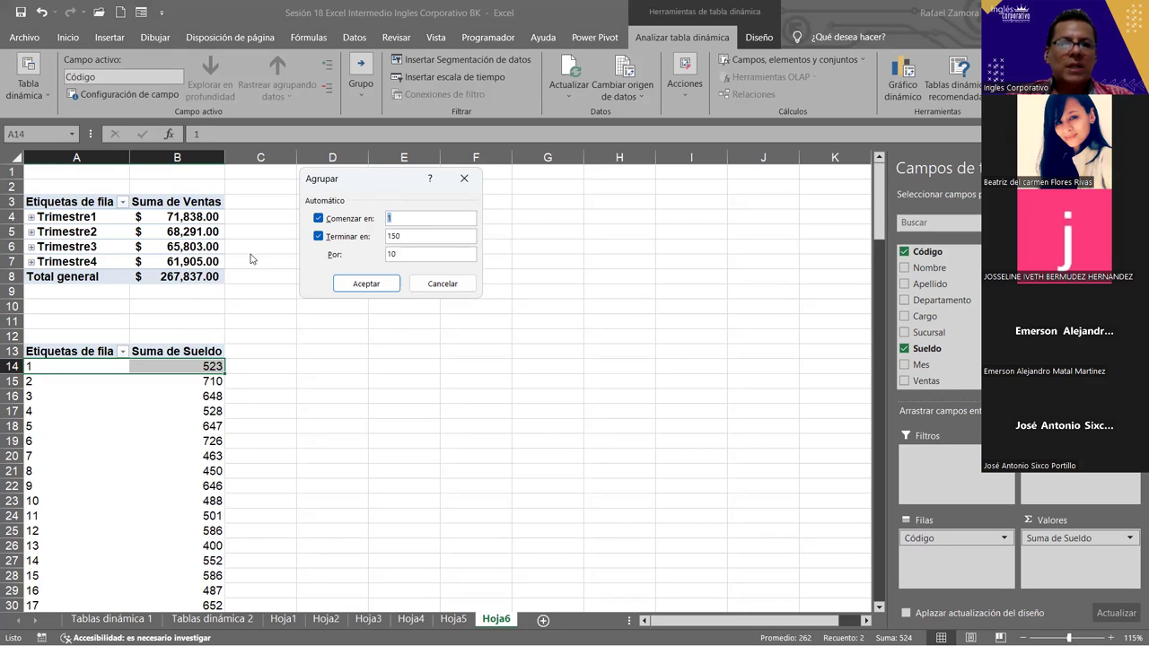
{"action": "left_click", "coordinate": [443, 283]}
{"action": "left_click", "coordinate": [308, 459]}
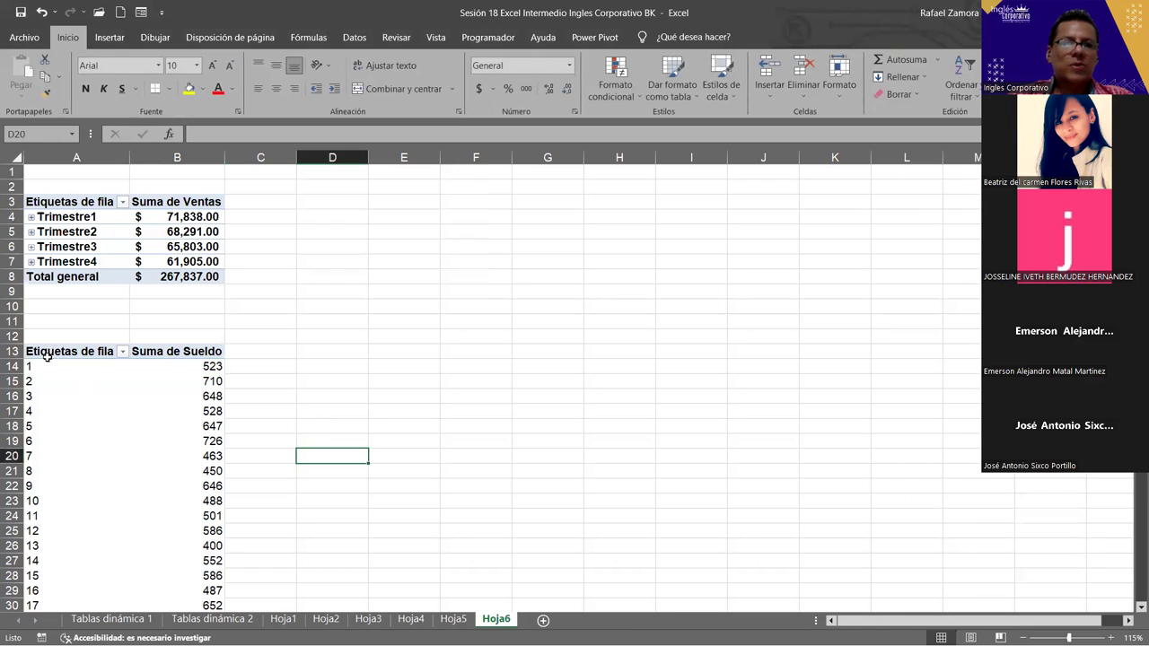
Group the Código row labels from 1 to 150 in intervals of 10
{"action": "left_click", "coordinate": [41, 378]}
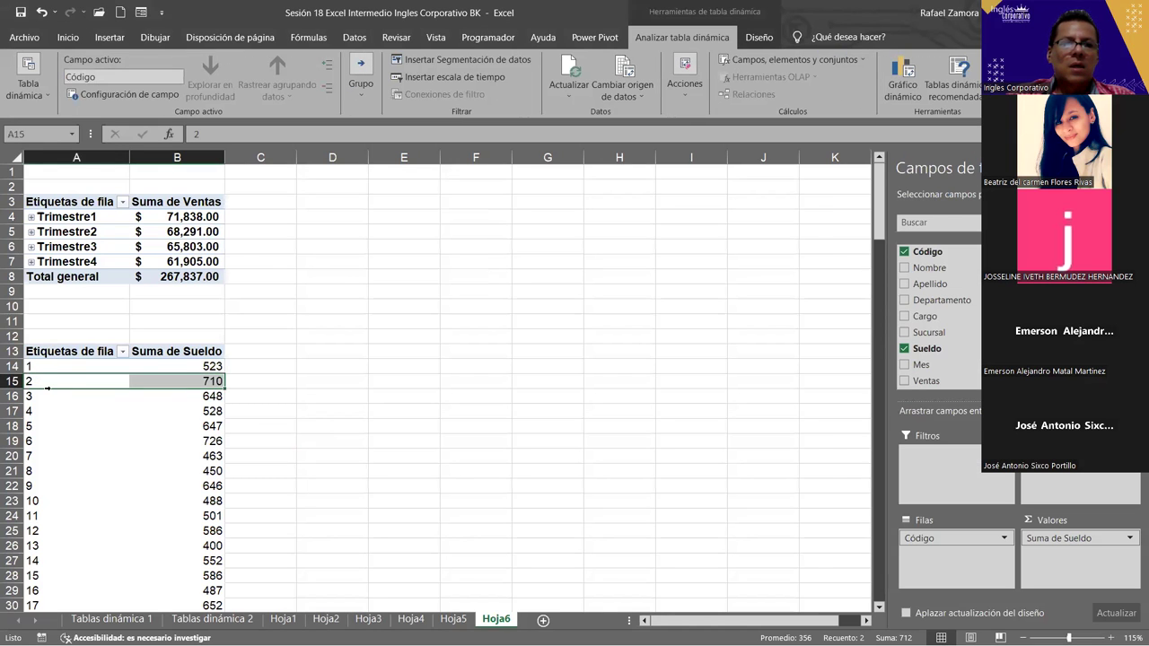
{"action": "right_click", "coordinate": [53, 383]}
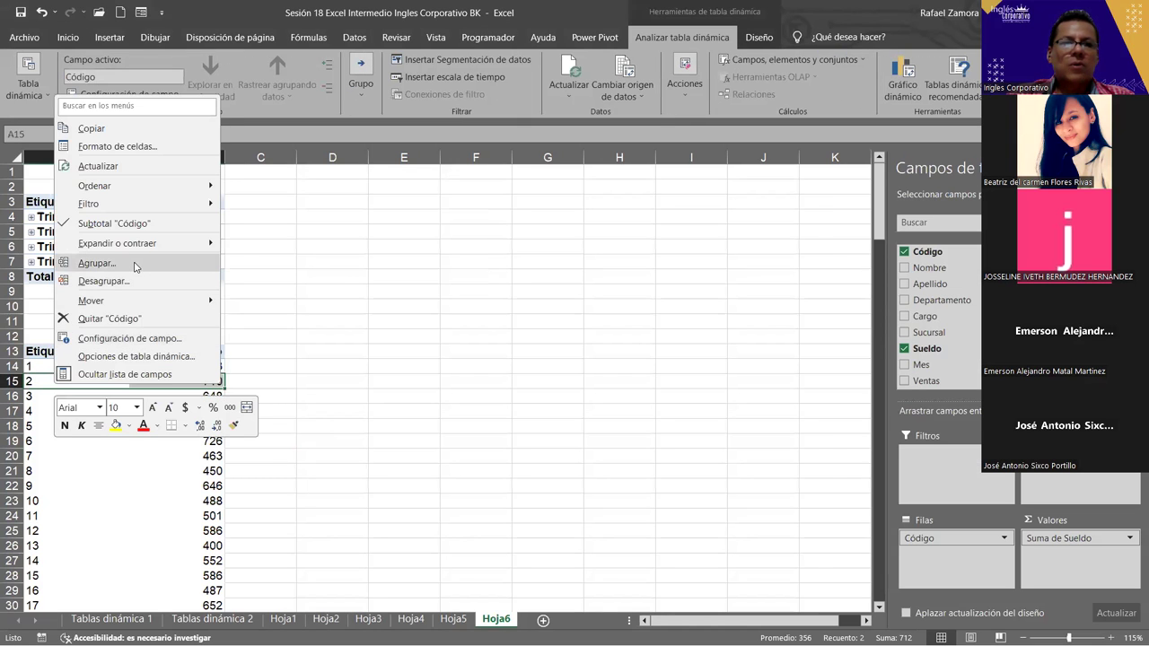
{"action": "left_click", "coordinate": [166, 262]}
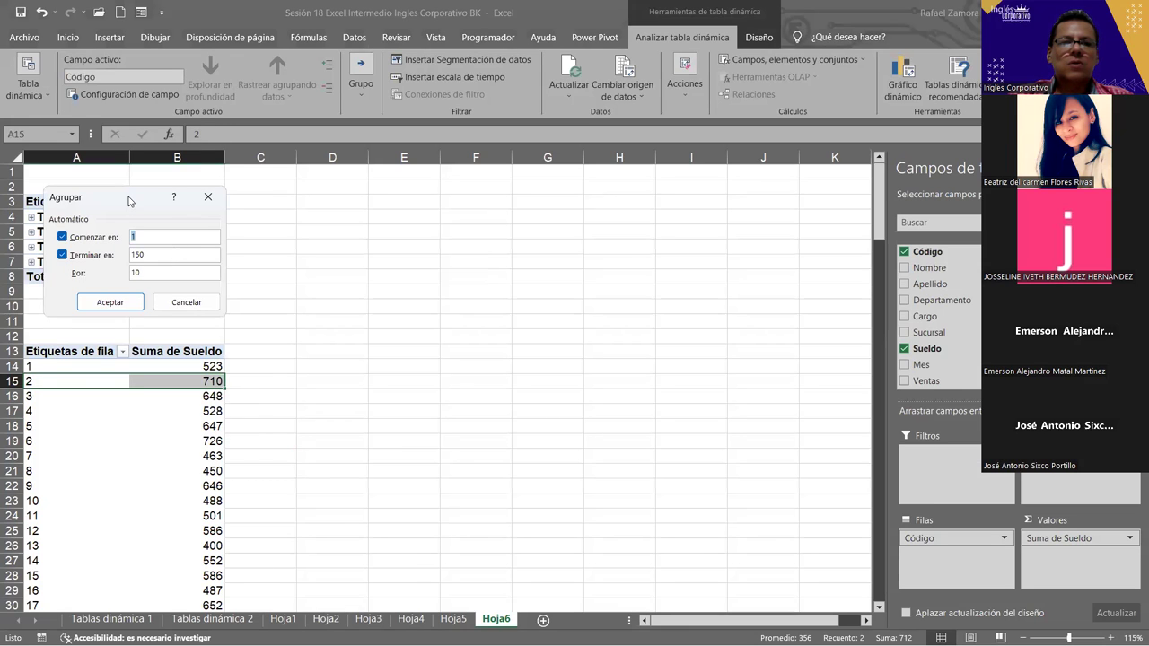
{"action": "left_click_drag", "start_coordinate": [129, 199], "coordinate": [384, 183]}
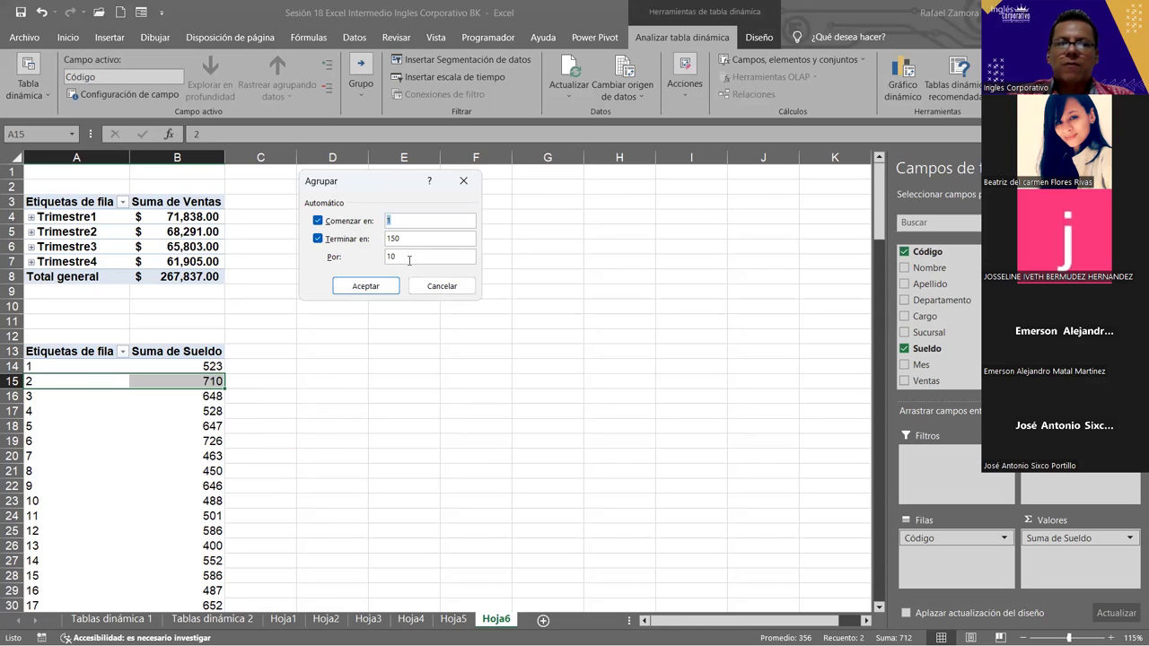
{"action": "left_click", "coordinate": [387, 287]}
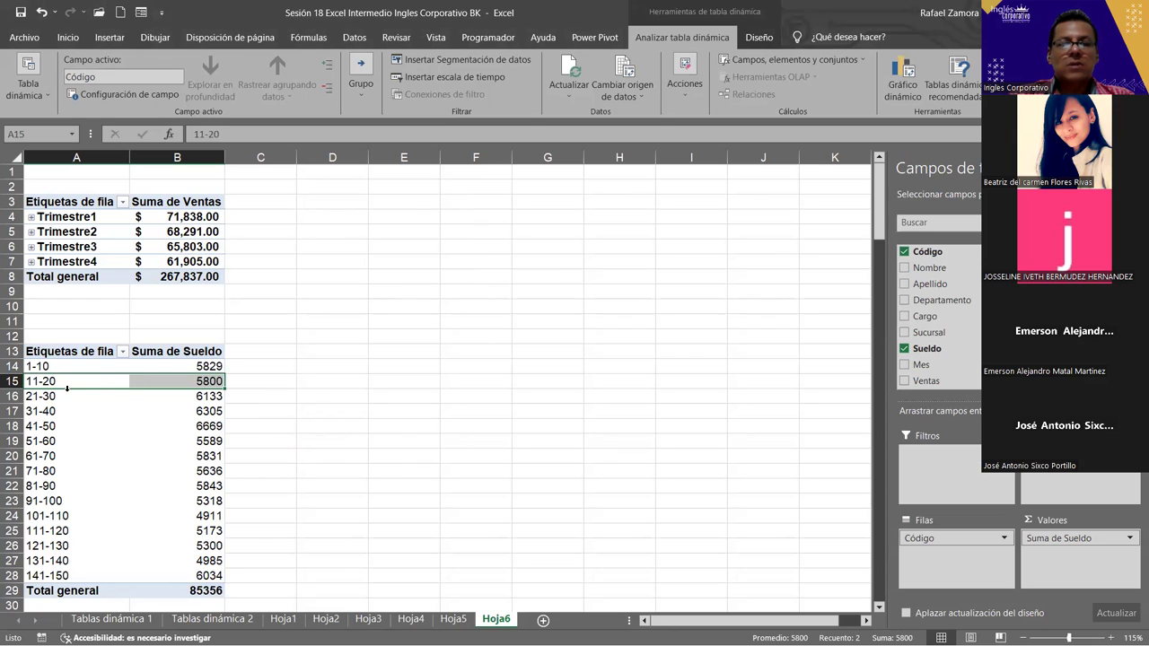
Select the grouped Código labels from 1-10 through 141-150 to review them, and undo the grouping
{"action": "left_click", "coordinate": [56, 396]}
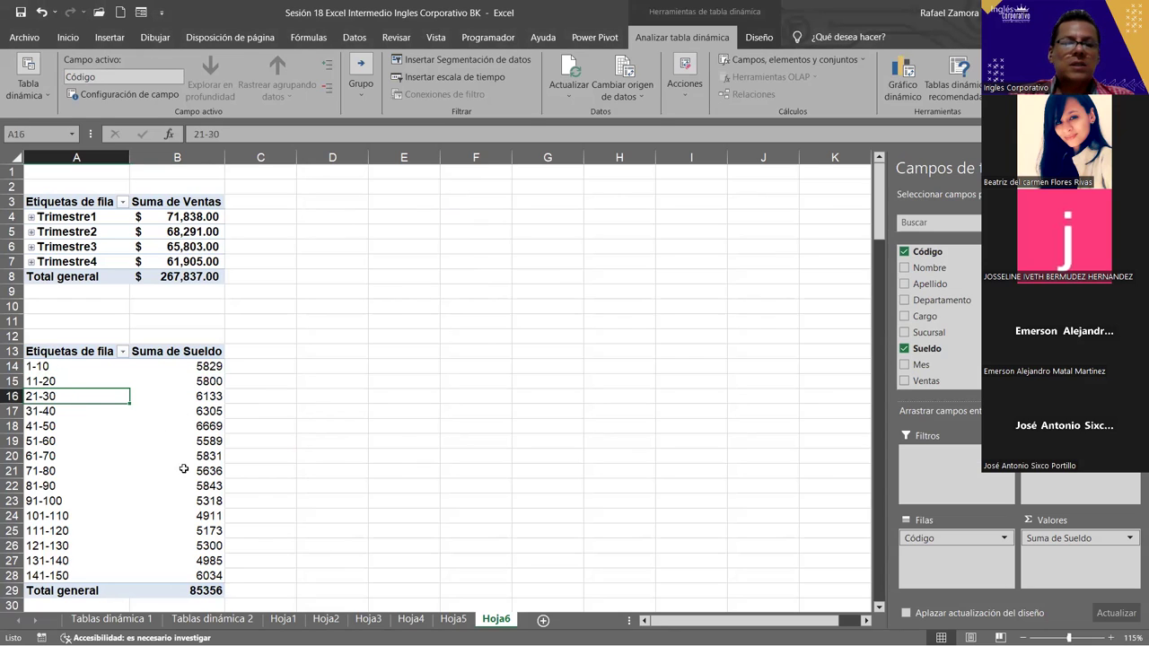
{"action": "left_click", "coordinate": [42, 366]}
{"action": "left_click", "coordinate": [56, 396]}
{"action": "left_click_drag", "start_coordinate": [42, 366], "coordinate": [80, 409]}
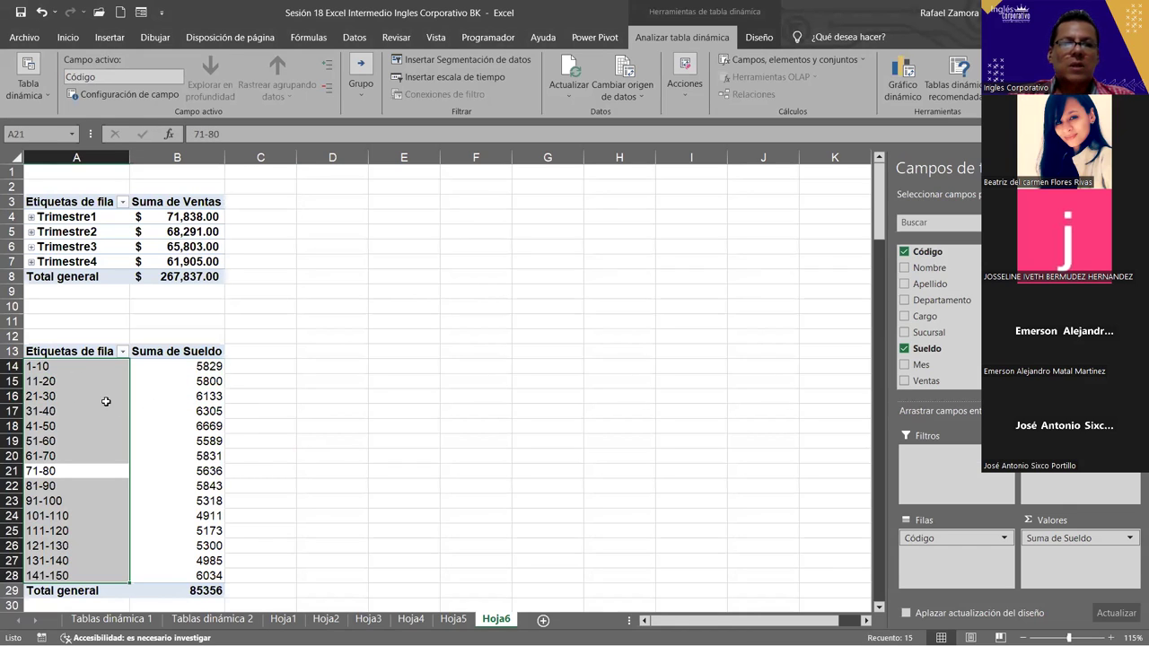
{"action": "left_click", "coordinate": [43, 377]}
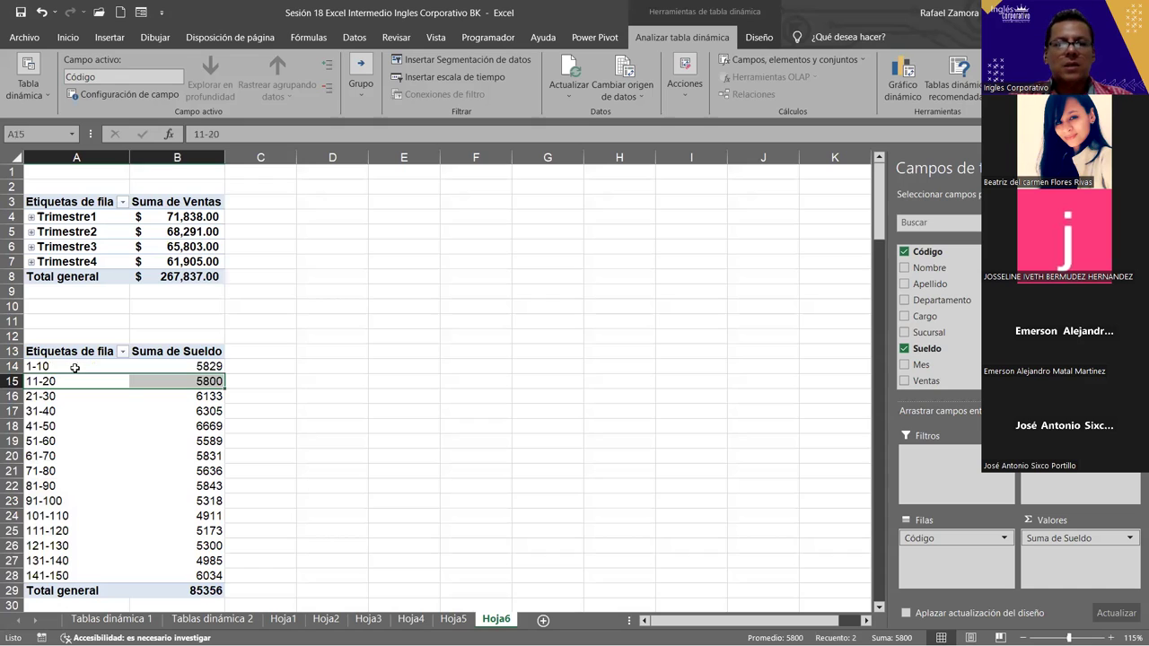
{"action": "key", "text": "alt+shift+Left"}
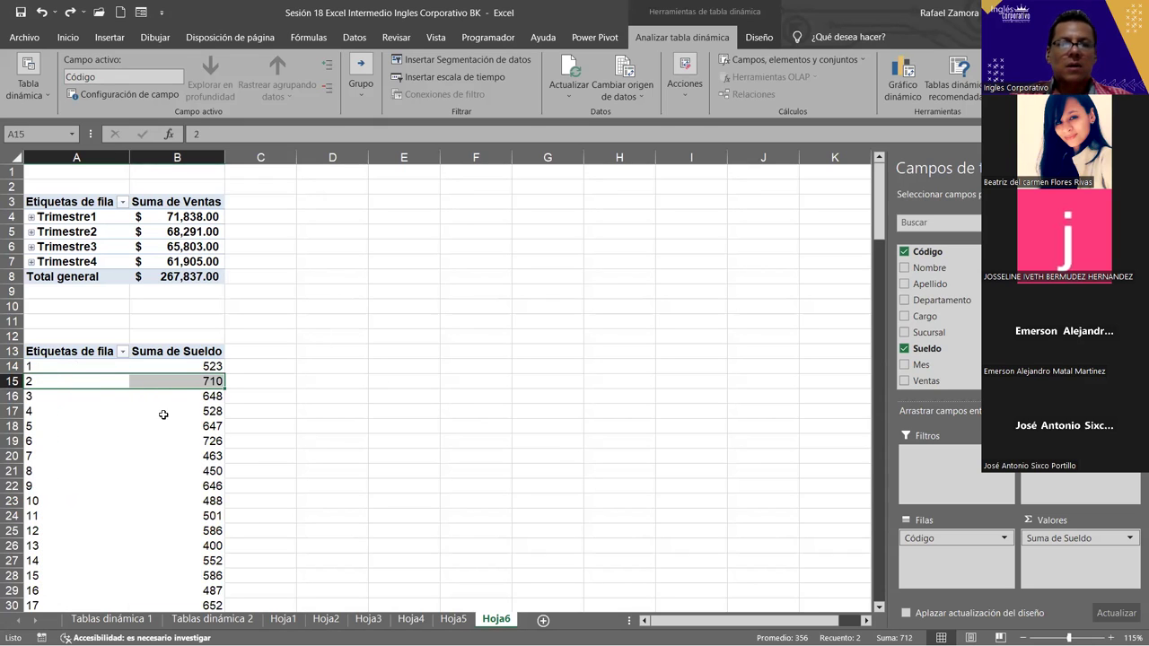
Select the Suma de Sueldo values for codes 1 to 10 to check their sum
{"action": "scroll", "coordinate": [64, 427], "scroll_direction": "down", "scroll_amount": 3}
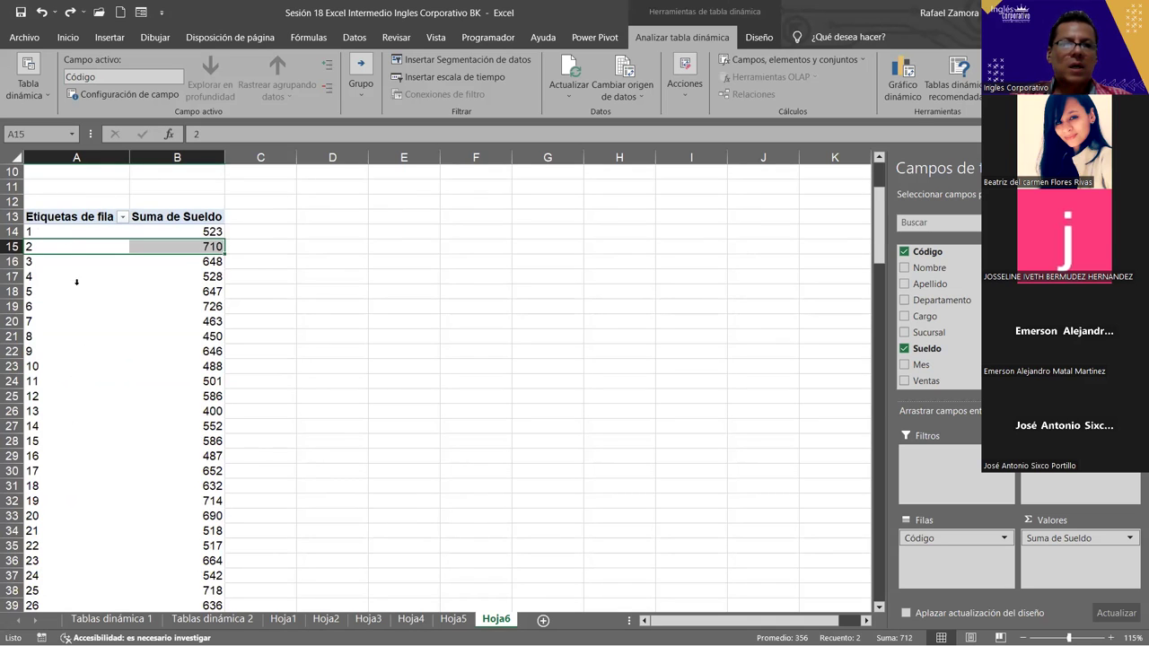
{"action": "left_click_drag", "start_coordinate": [209, 232], "coordinate": [227, 359]}
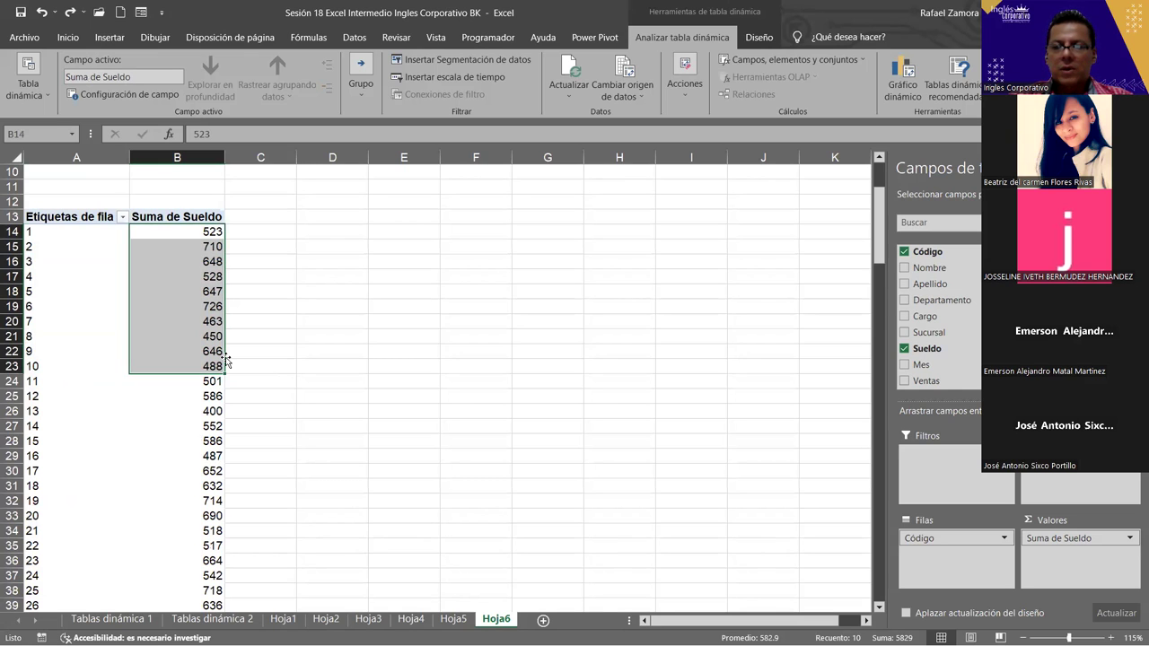
{"action": "left_click", "coordinate": [280, 325]}
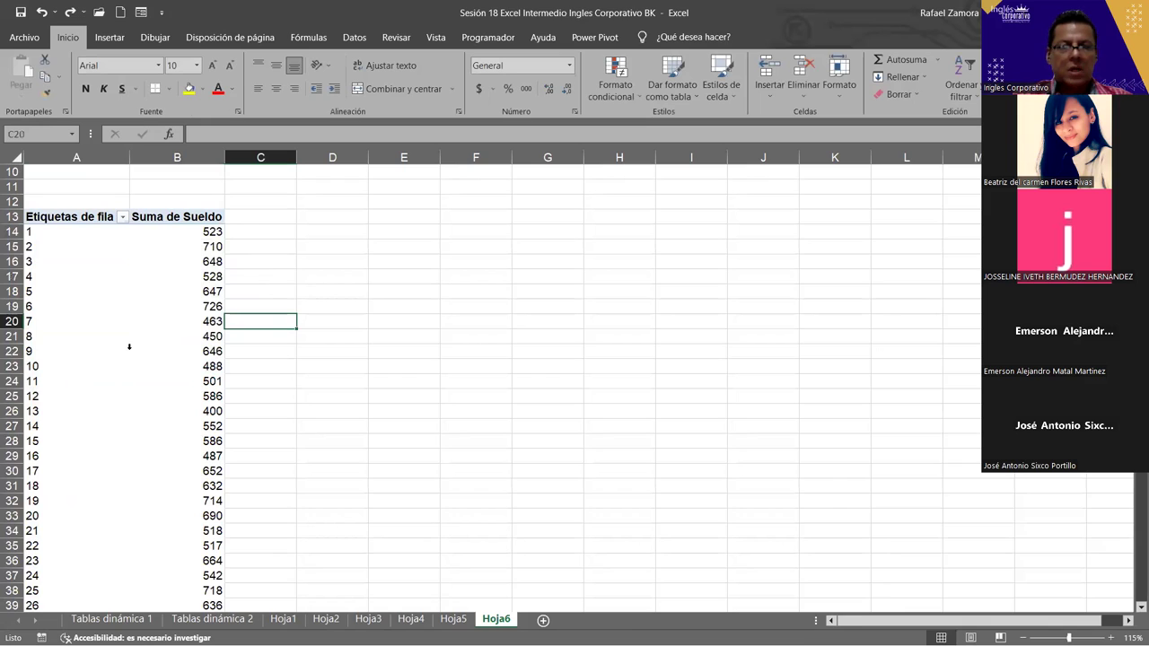
Reapply the Código grouping in intervals of 10, select the salary sum of group 1-10, and undo the grouping
{"action": "key", "text": "ctrl+z"}
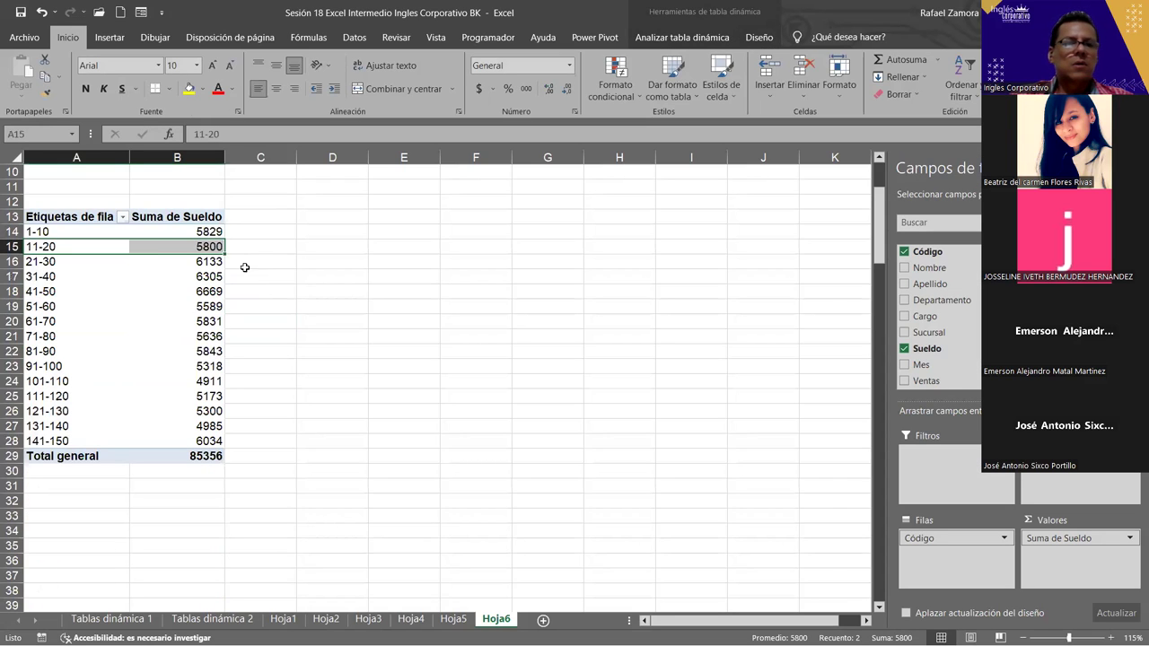
{"action": "left_click", "coordinate": [213, 231]}
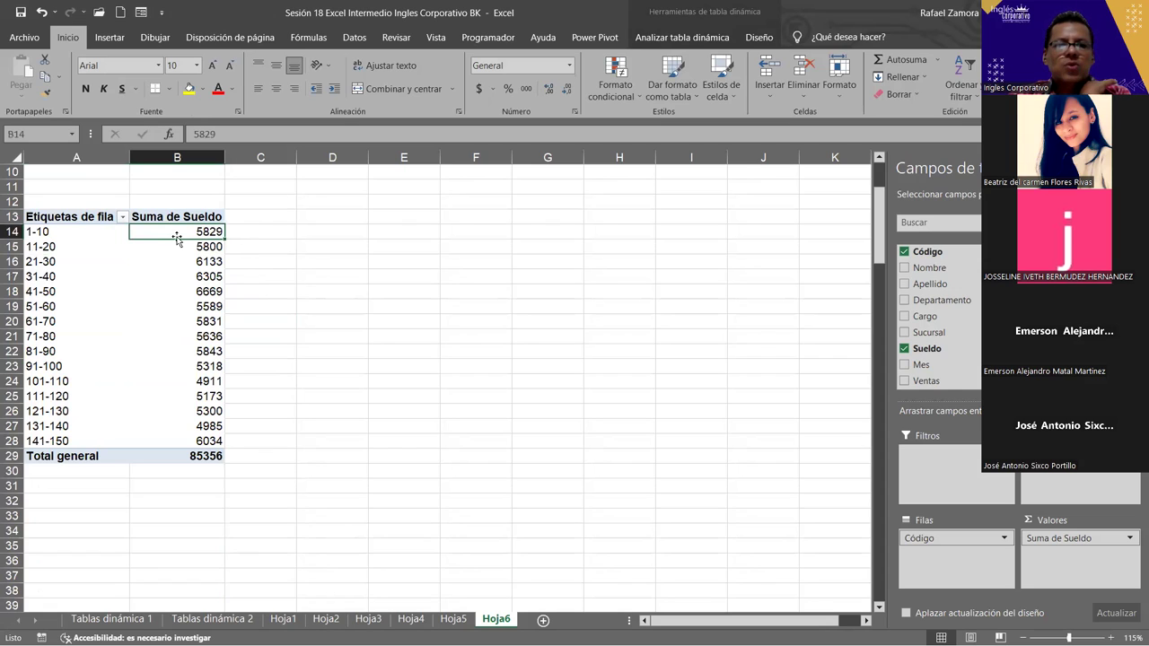
{"action": "mouse_move", "coordinate": [205, 232]}
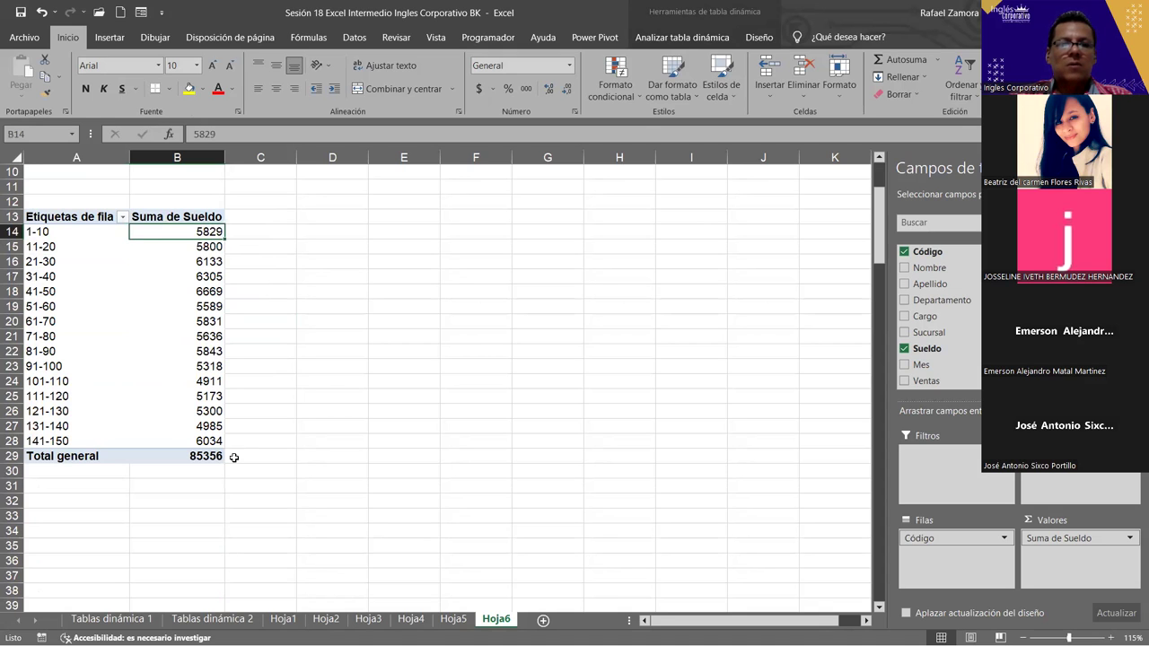
{"action": "scroll", "coordinate": [299, 373], "scroll_direction": "up", "scroll_amount": 3}
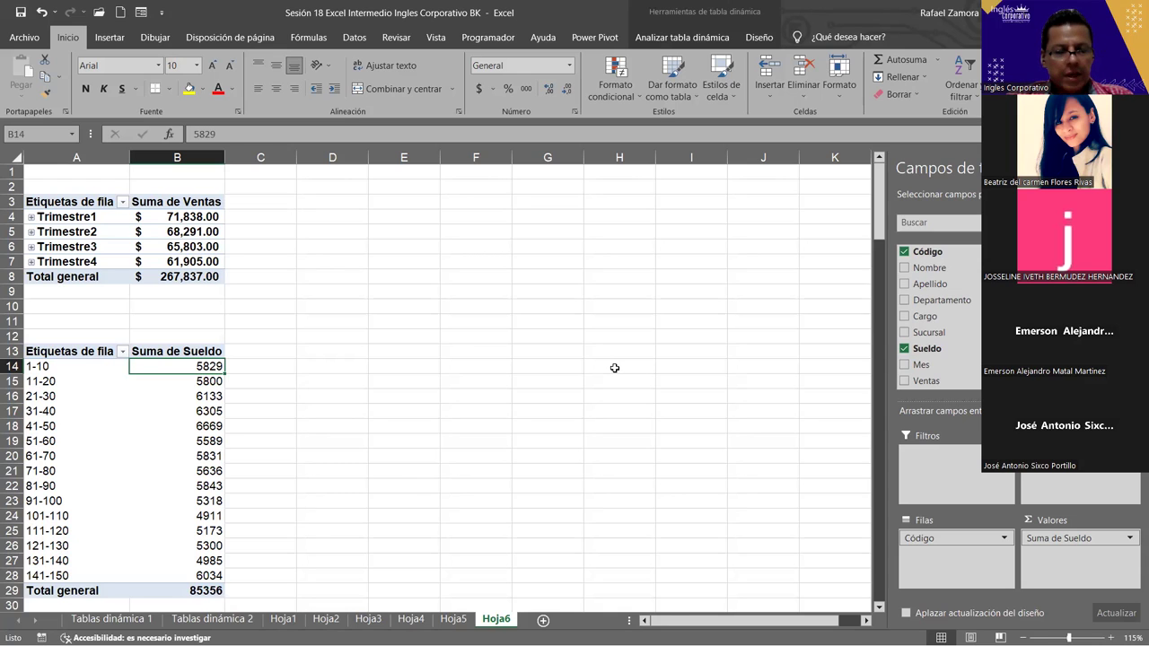
{"action": "key", "text": "ctrl+z"}
{"action": "left_click", "coordinate": [485, 370]}
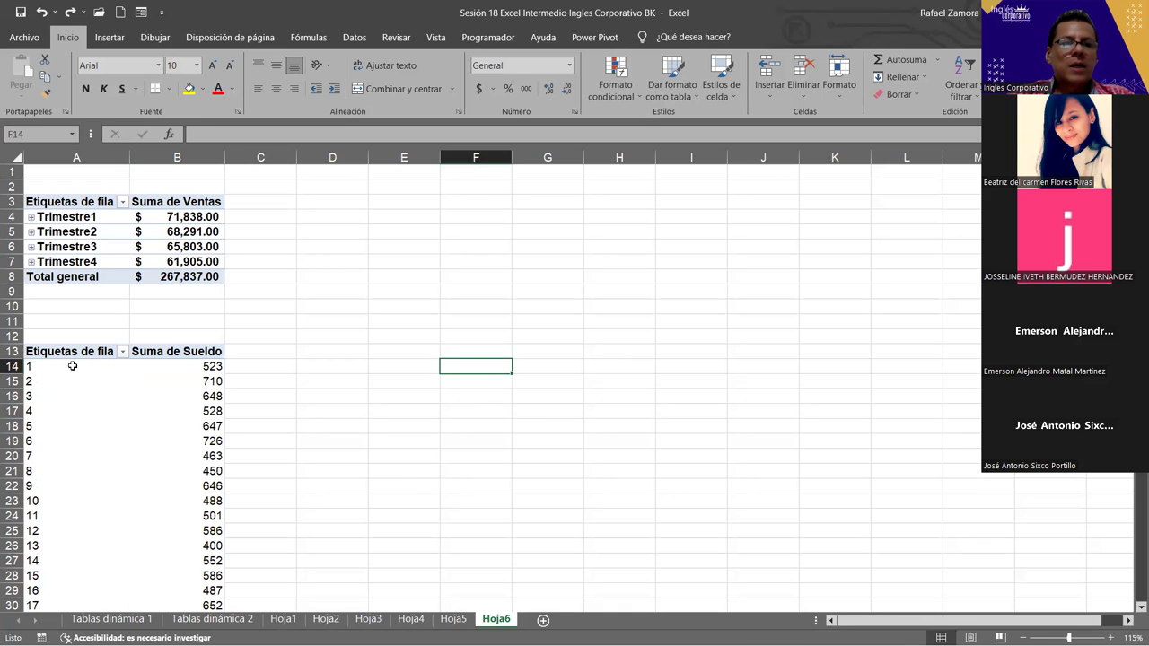
Review the individual Código row labels in the lower pivot table, from code 1 down to the Total general row
{"action": "left_click", "coordinate": [72, 366]}
{"action": "scroll", "coordinate": [80, 375], "scroll_direction": "down", "scroll_amount": 1}
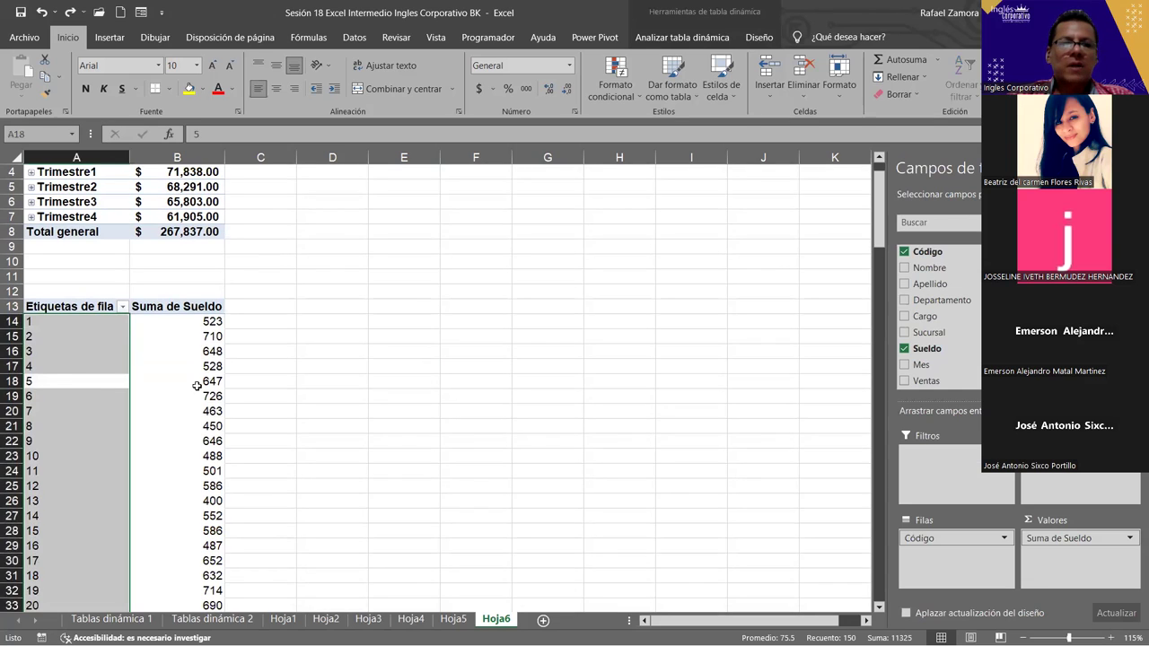
{"action": "left_click", "coordinate": [177, 380]}
{"action": "left_click", "coordinate": [81, 351]}
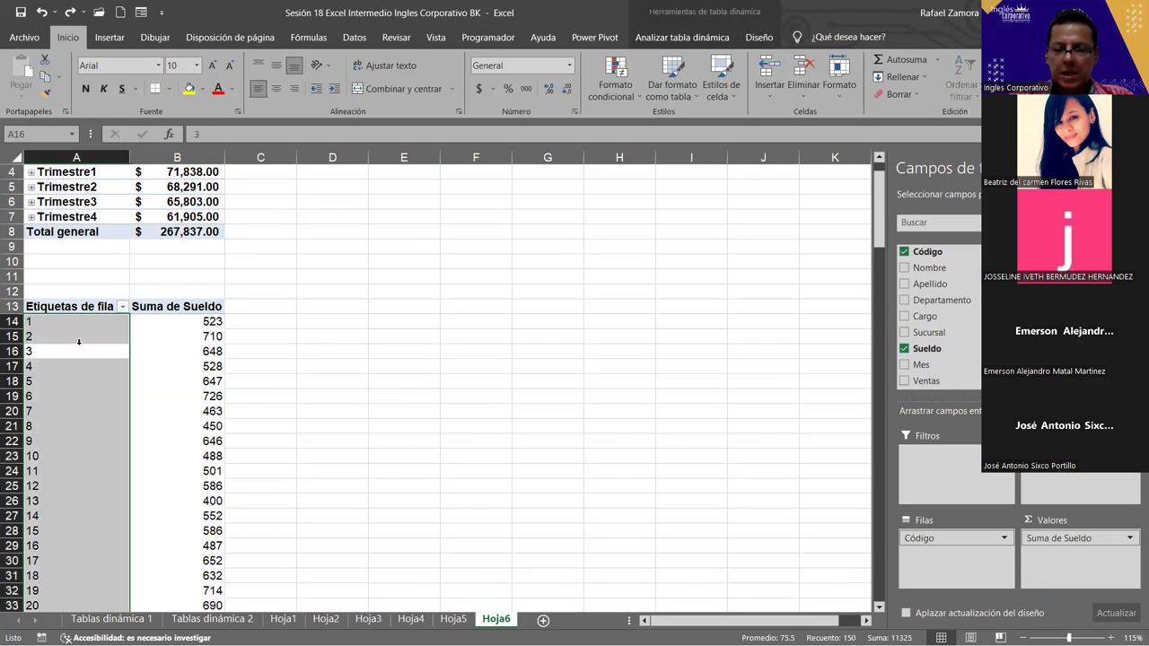
{"action": "key", "text": "Down"}
{"action": "key", "text": "ctrl+Down"}
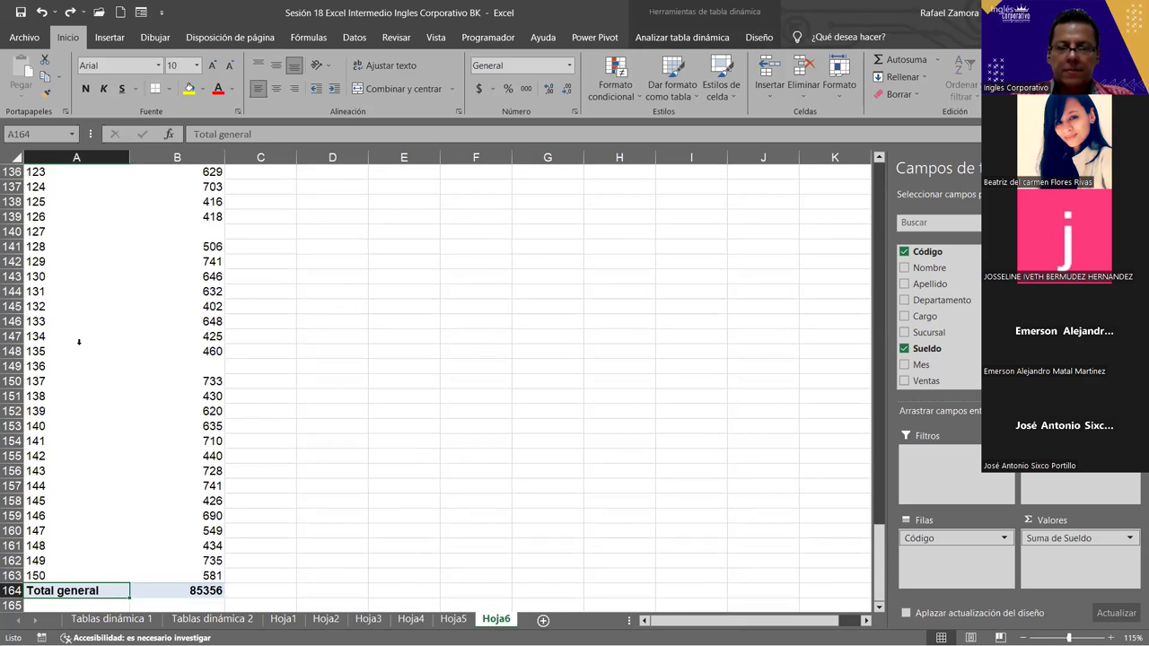
{"action": "key", "text": "ctrl+Up"}
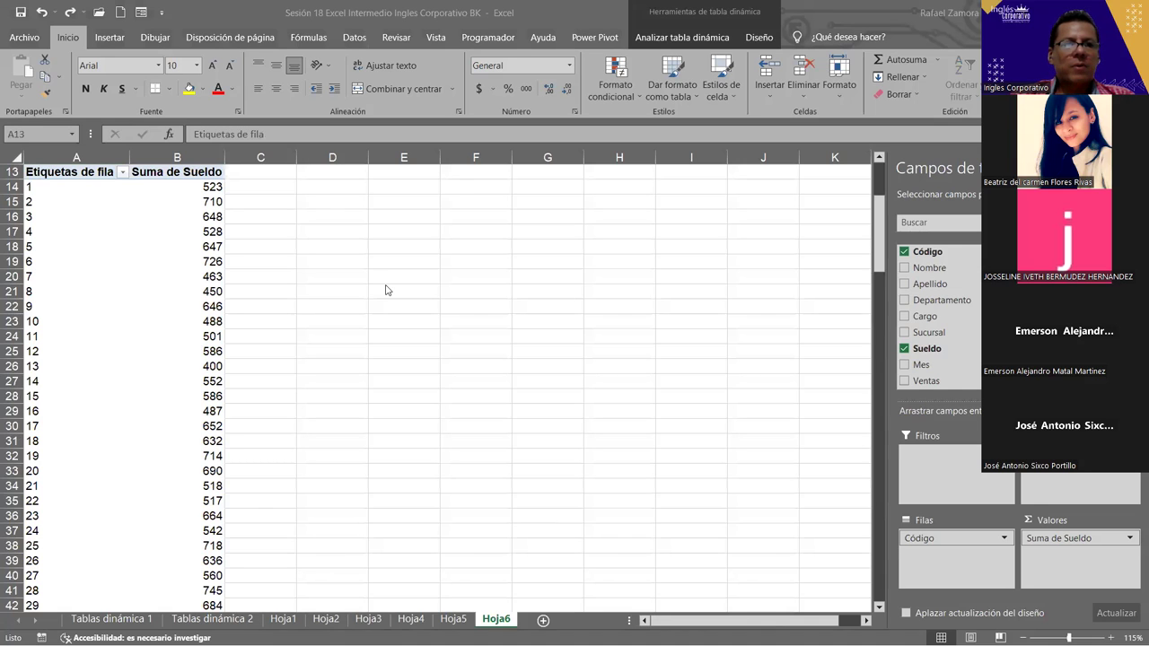
{"action": "scroll", "coordinate": [386, 284], "scroll_direction": "up", "scroll_amount": 1}
{"action": "scroll", "coordinate": [385, 283], "scroll_direction": "up", "scroll_amount": 1}
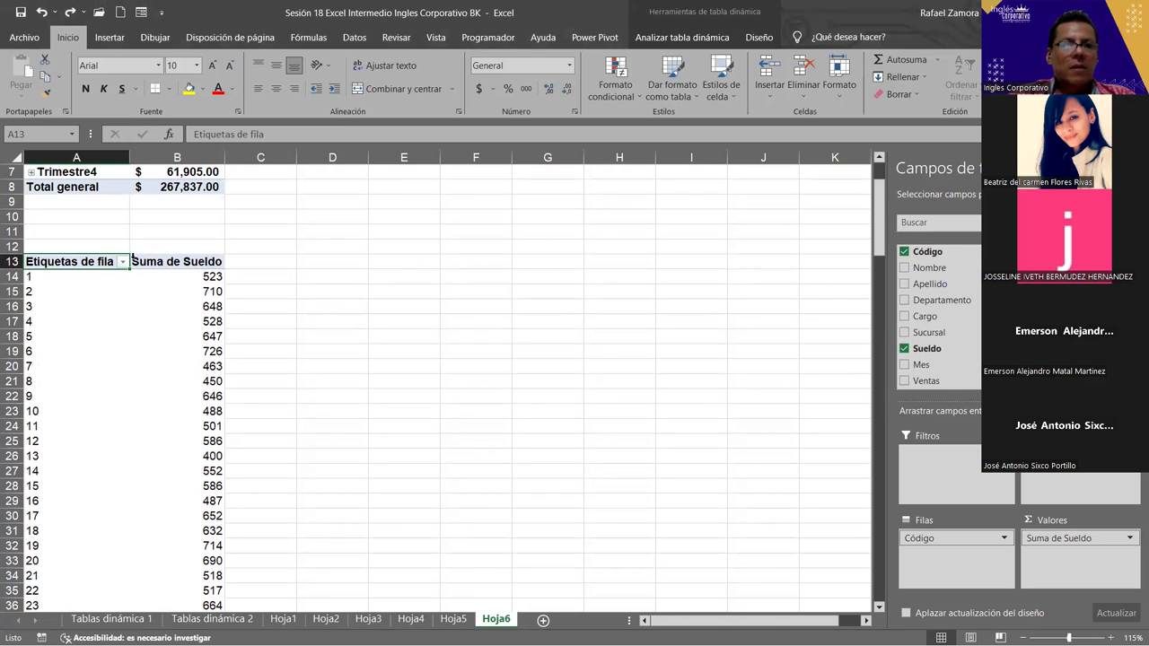
Group the lower pivot table's Código row labels again, starting at 1, ending at 150, in intervals of 10
{"action": "left_click", "coordinate": [63, 275]}
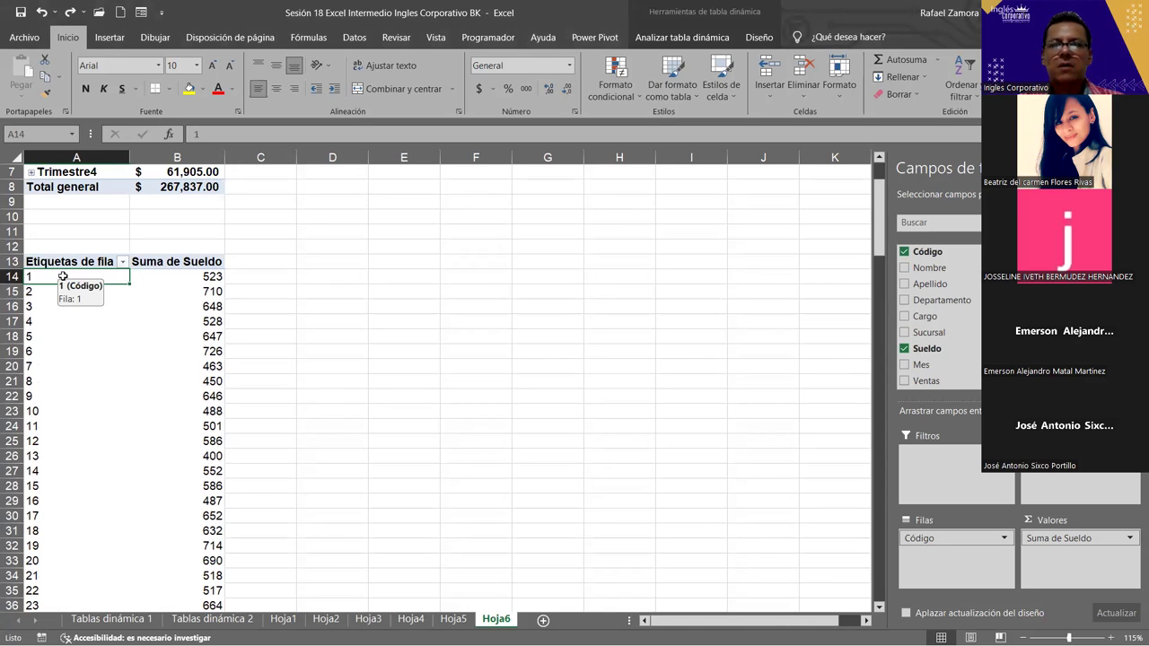
{"action": "right_click", "coordinate": [64, 279]}
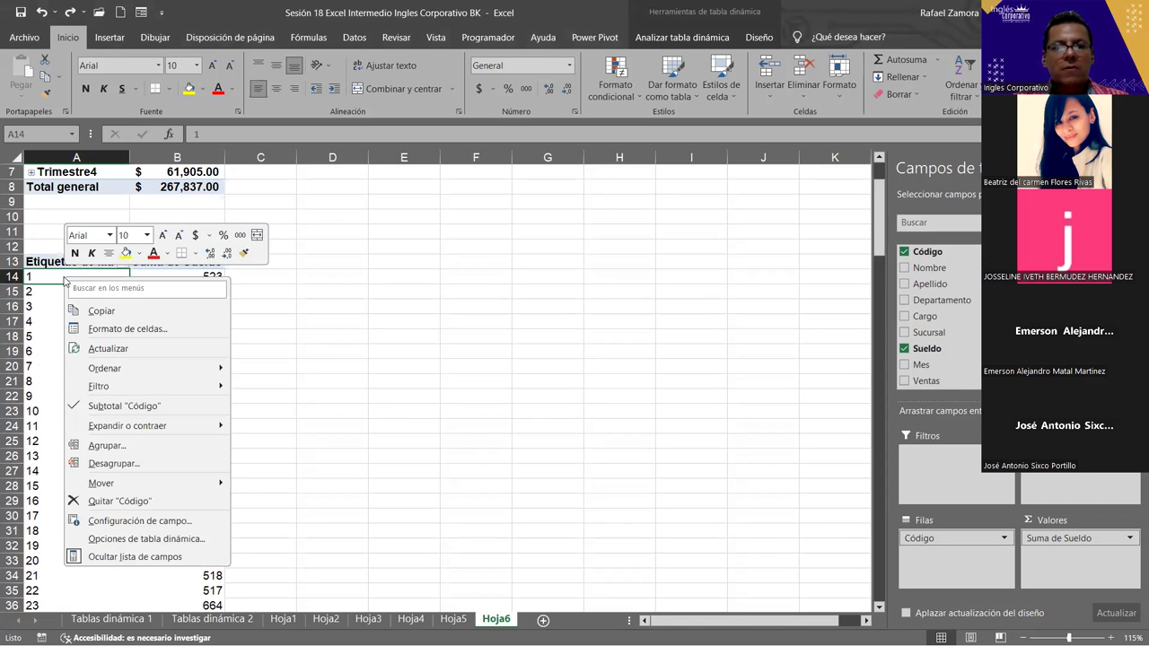
{"action": "left_click", "coordinate": [106, 446]}
{"action": "left_click_drag", "start_coordinate": [134, 386], "coordinate": [476, 186]}
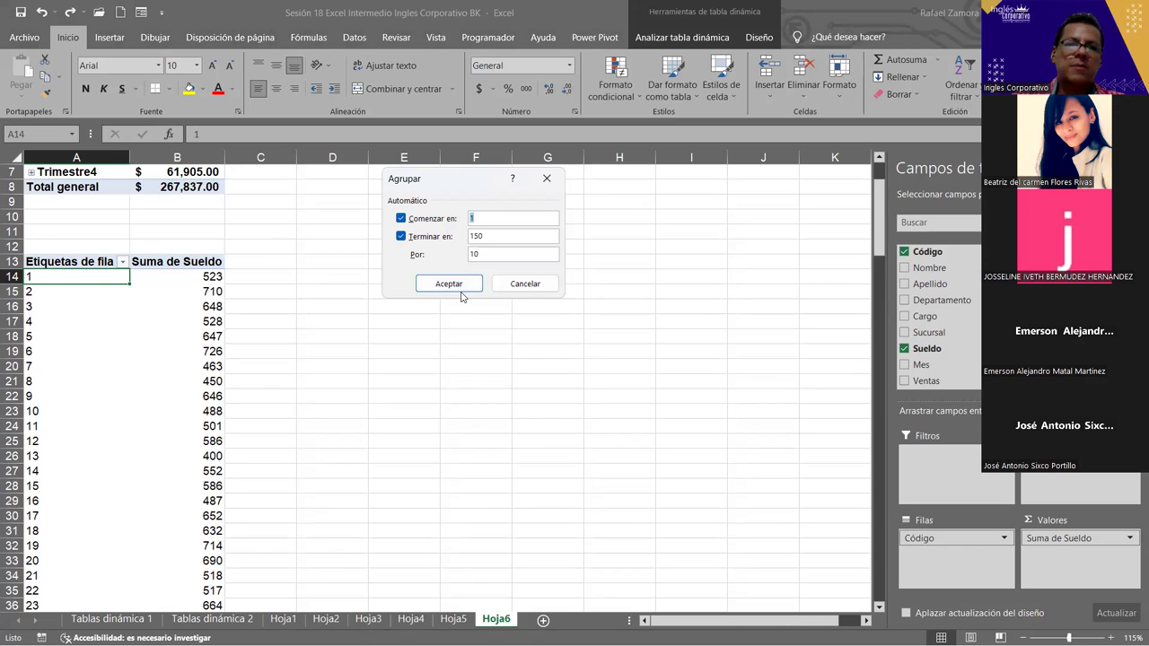
{"action": "left_click", "coordinate": [463, 287]}
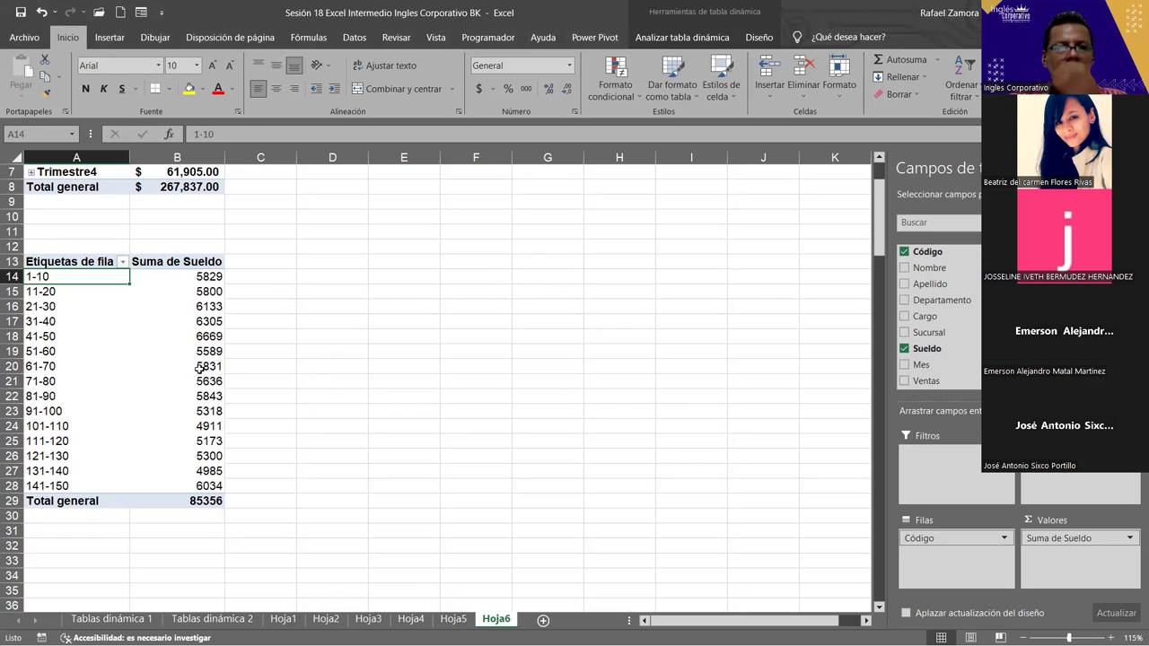
{"action": "mouse_move", "coordinate": [199, 368]}
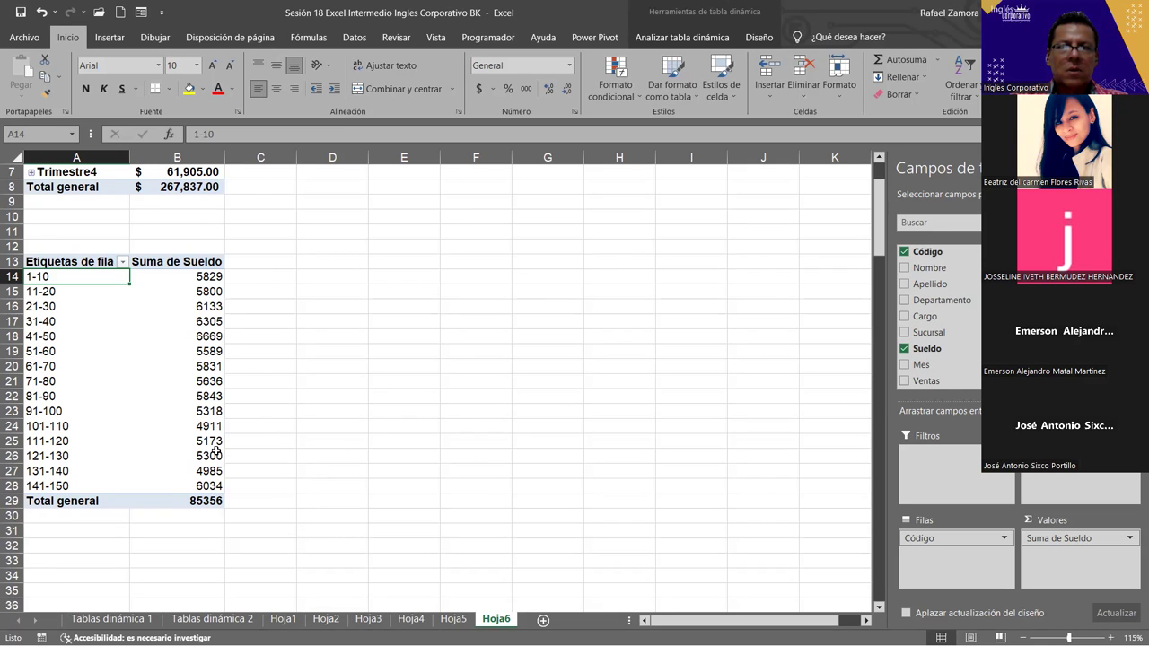
{"action": "scroll", "coordinate": [170, 471], "scroll_direction": "up", "scroll_amount": 2}
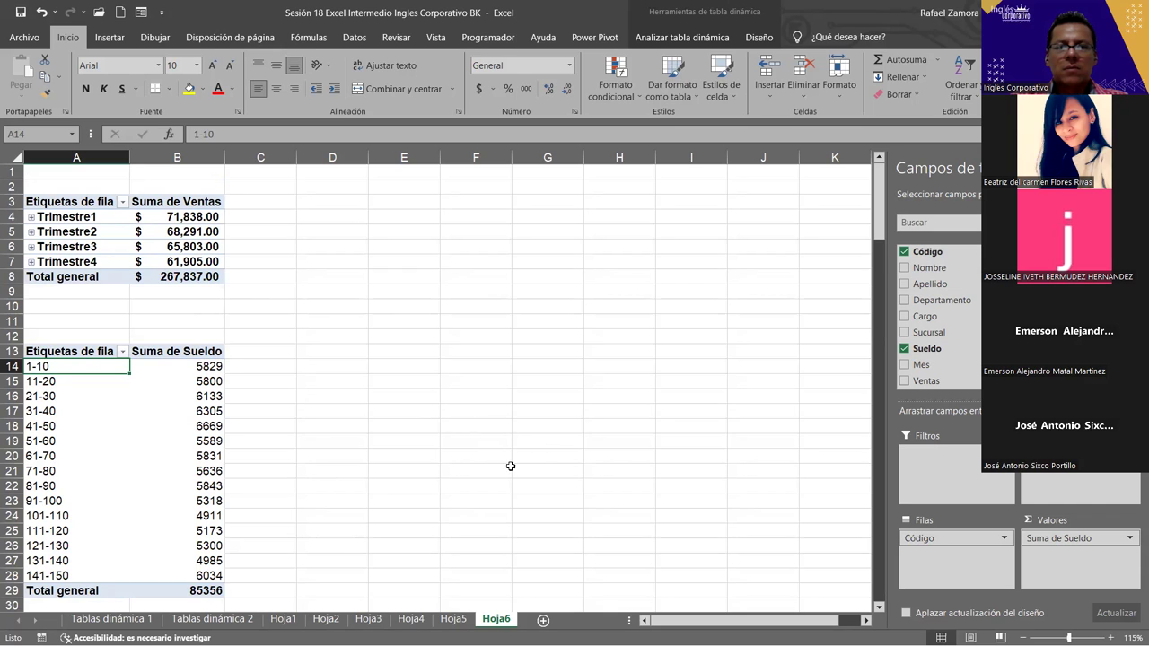
Look through the earlier pivot table sheets from Hoja6 back to Hoja1, and forward again past Hoja4
{"action": "key", "text": "ctrl+Page_Up"}
{"action": "key", "text": "ctrl+Page_Up"}
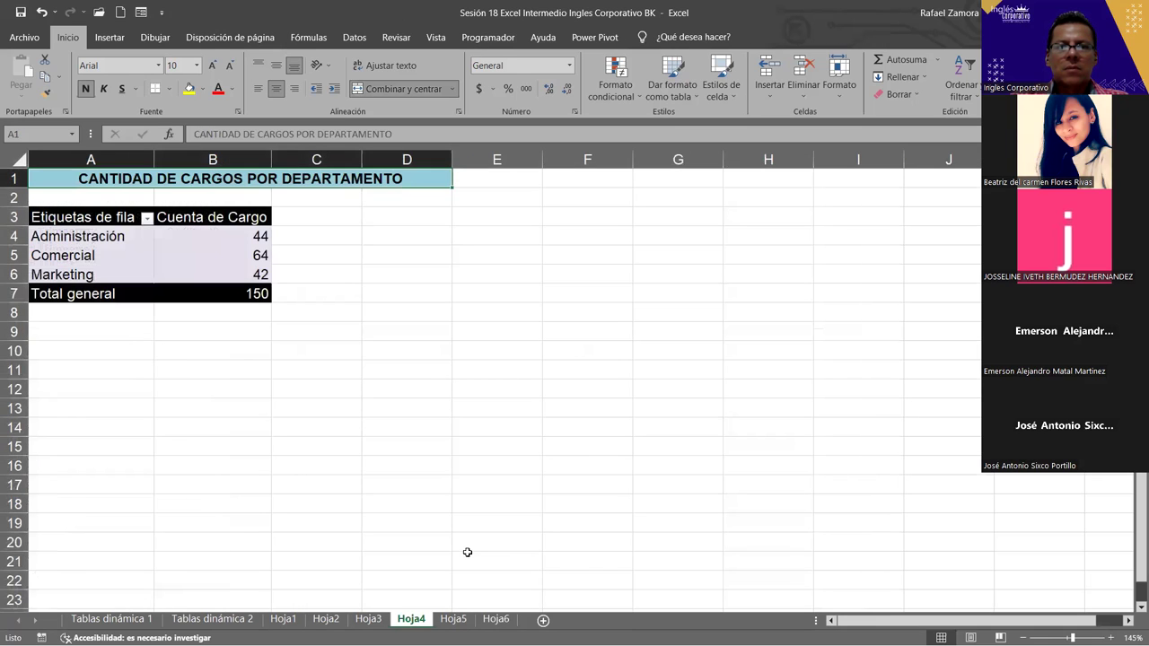
{"action": "key", "text": "ctrl+Page_Up"}
{"action": "key", "text": "ctrl+Page_Up"}
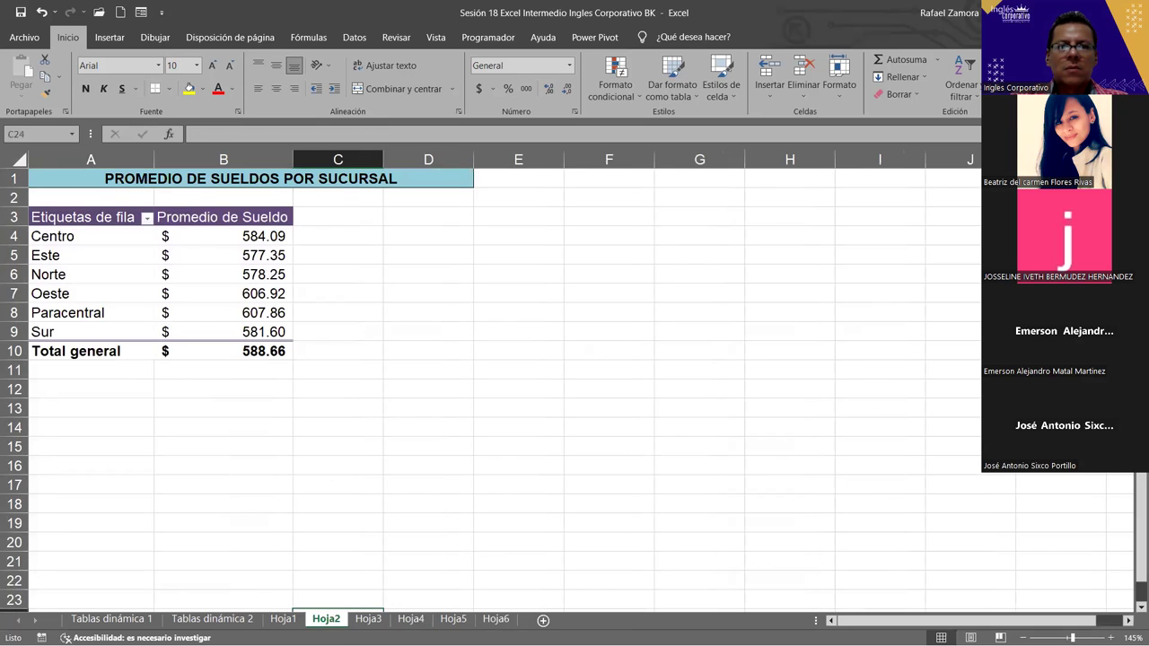
{"action": "key", "text": "ctrl+Page_Up"}
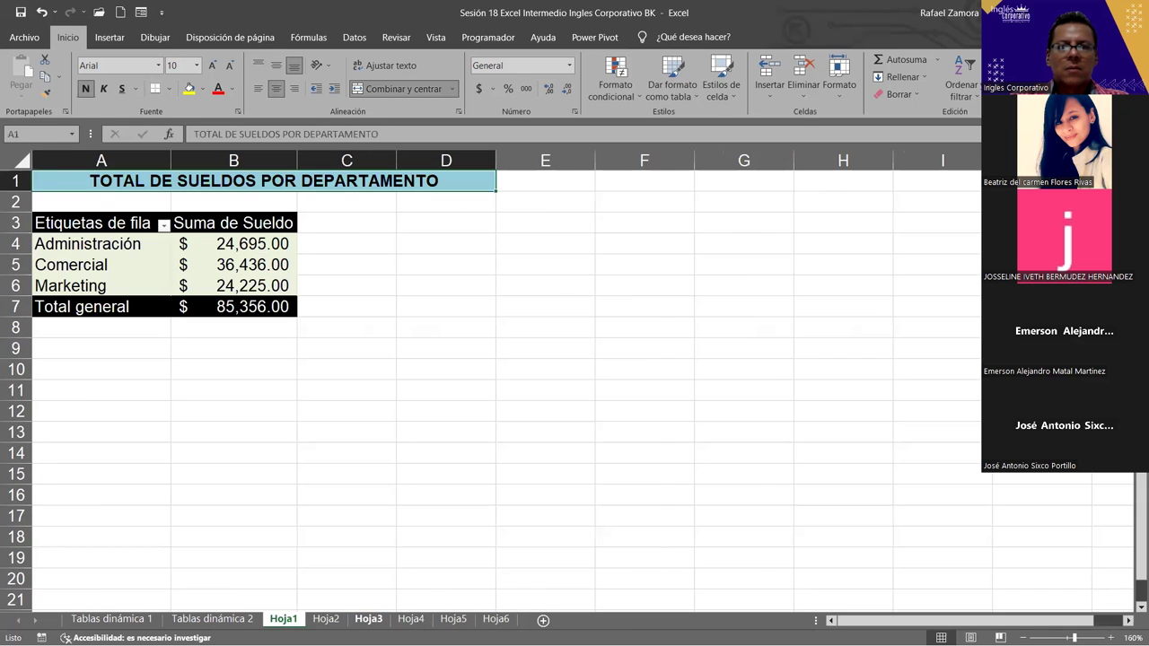
{"action": "key", "text": "ctrl+Page_Down"}
{"action": "key", "text": "ctrl+Page_Down"}
{"action": "key", "text": "ctrl+Page_Down"}
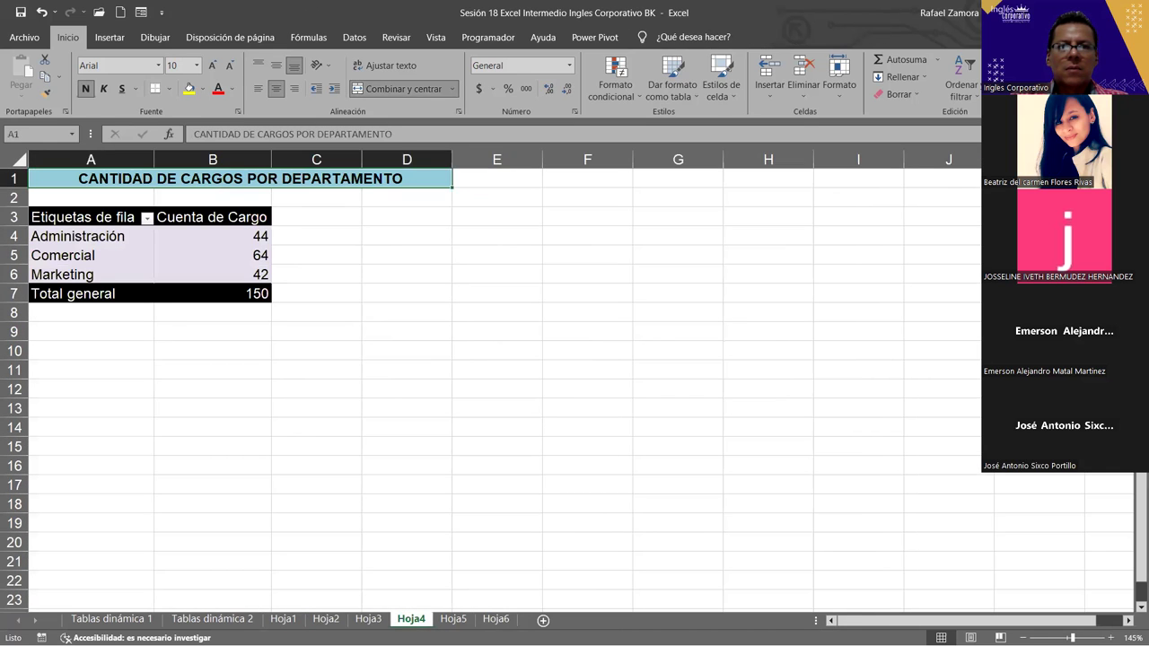
{"action": "key", "text": "ctrl+Page_Down"}
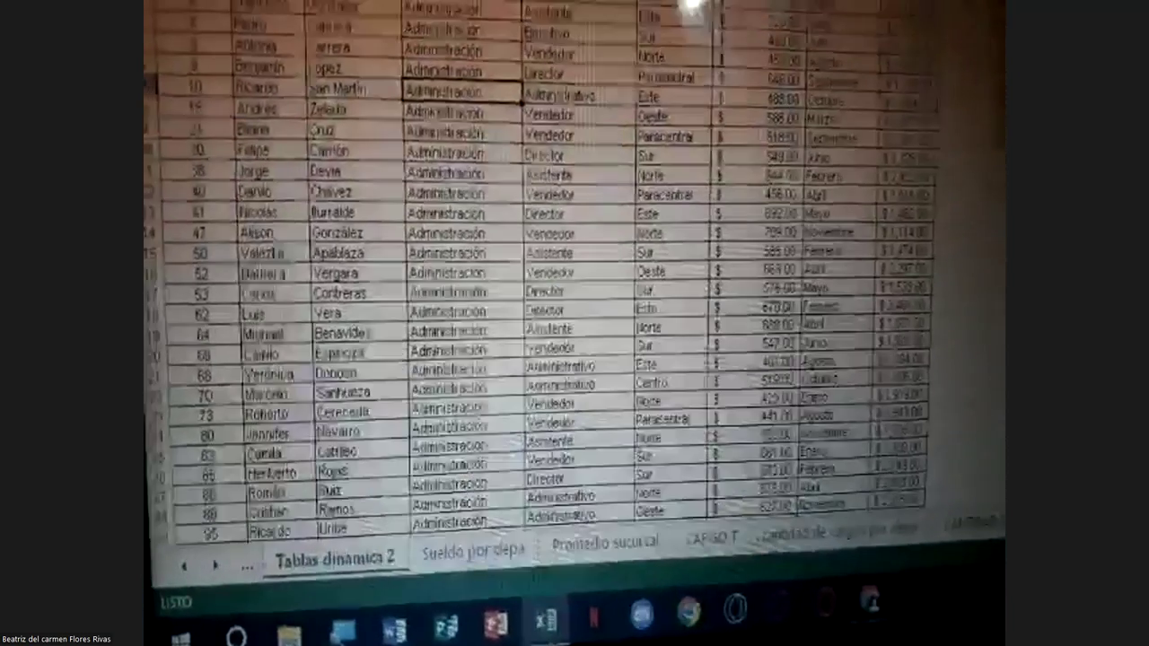
{"action": "scroll", "coordinate": [538, 314], "scroll_direction": "down", "scroll_amount": 3}
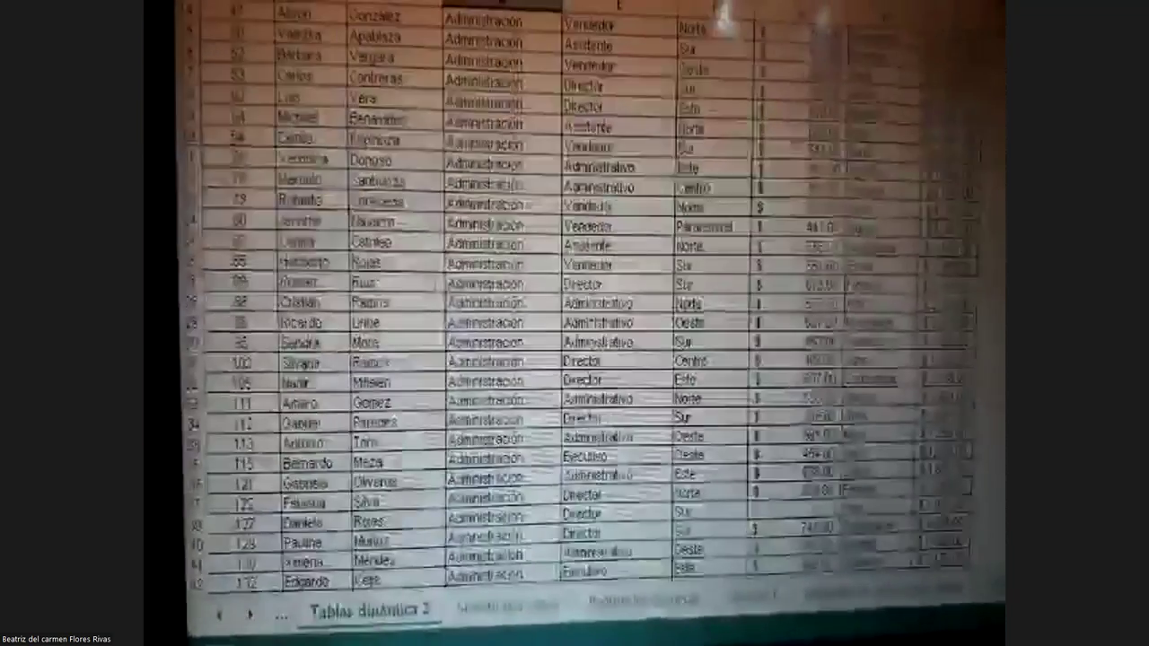
{"action": "scroll", "coordinate": [583, 315], "scroll_direction": "down", "scroll_amount": 6}
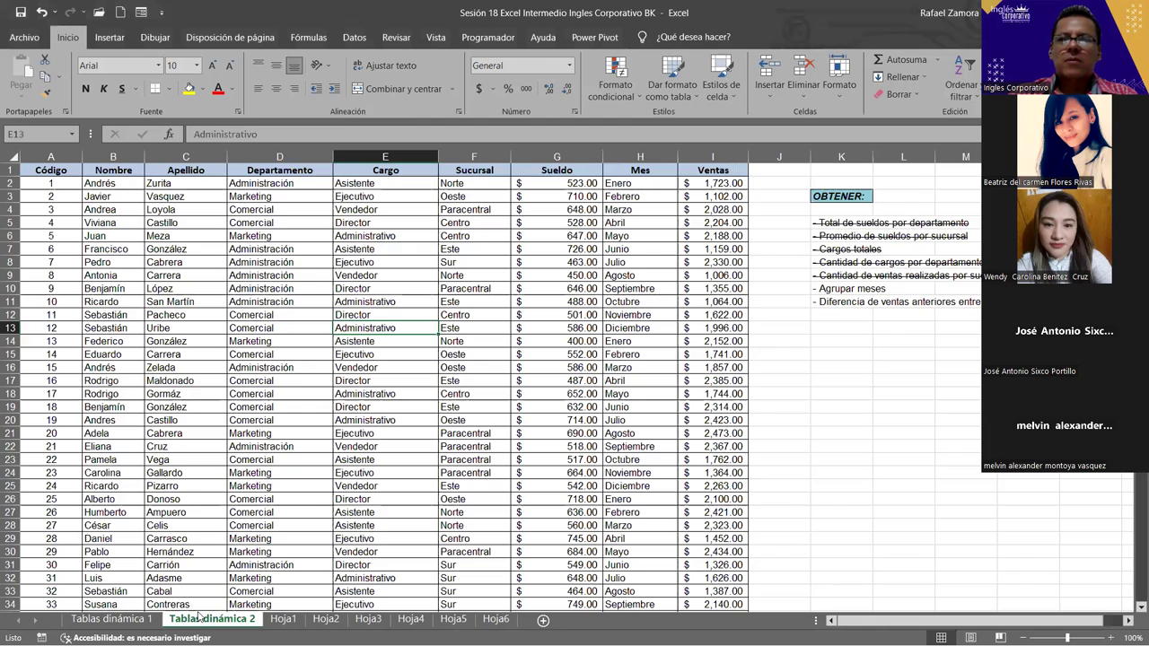
Apply strikethrough to the "Agrupar meses" item in the OBTENER list on the Tablas dinámica 2 sheet
{"action": "left_click", "coordinate": [197, 616]}
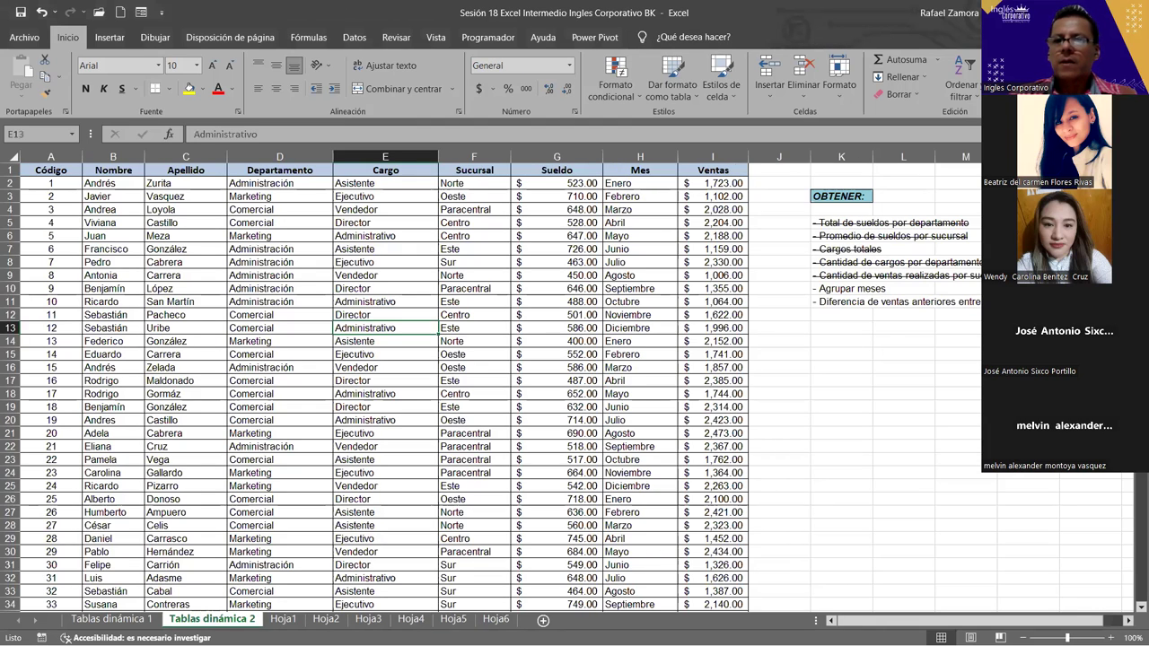
{"action": "left_click", "coordinate": [845, 289]}
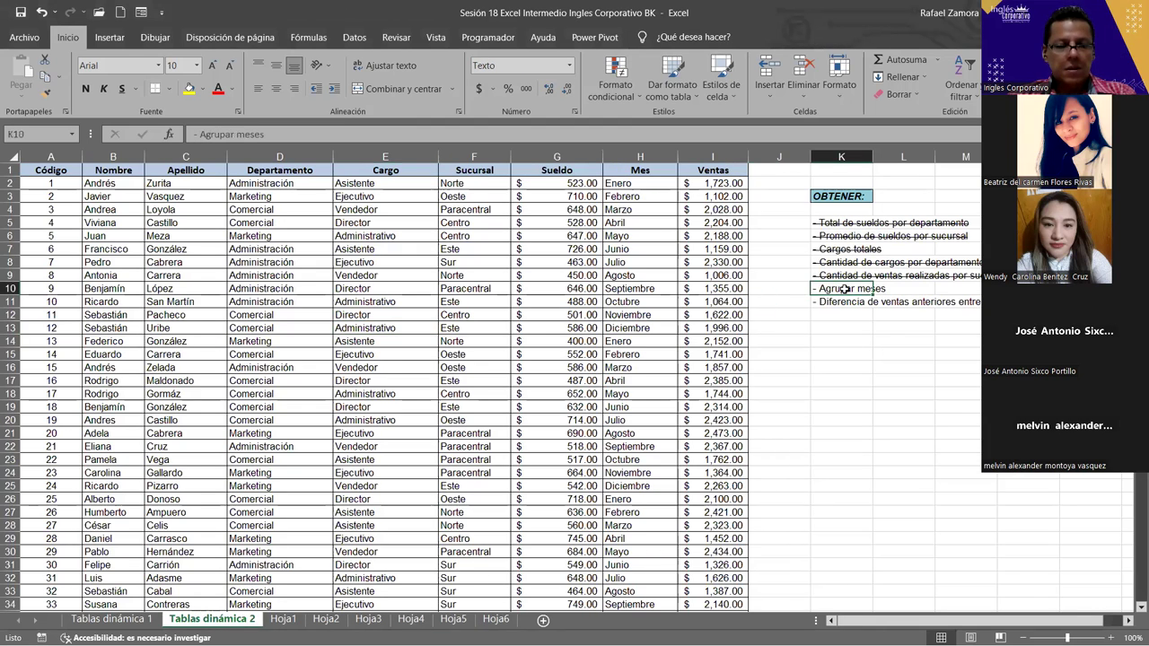
{"action": "key", "text": "ctrl+1"}
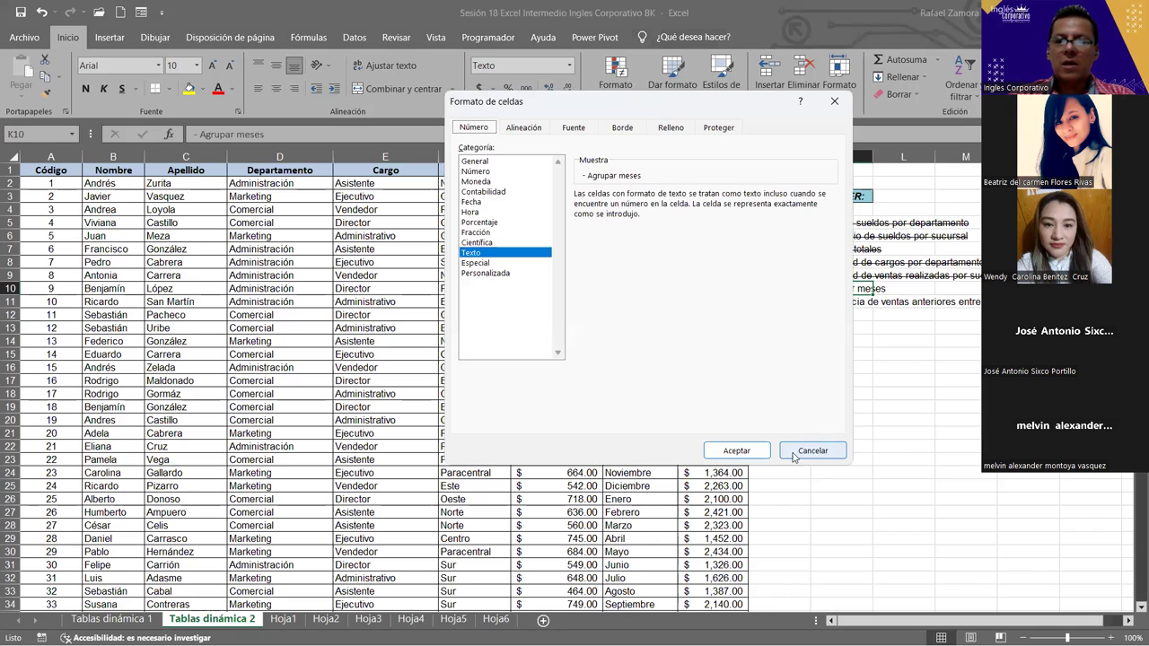
{"action": "left_click", "coordinate": [573, 128]}
{"action": "left_click", "coordinate": [501, 291]}
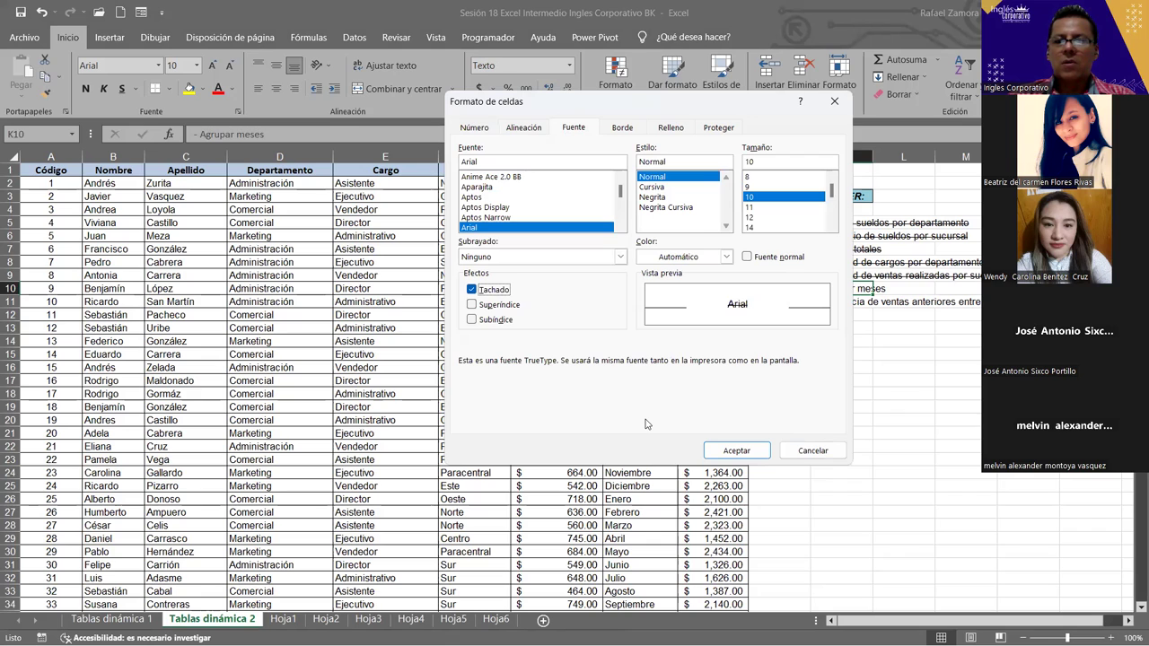
{"action": "left_click", "coordinate": [753, 451]}
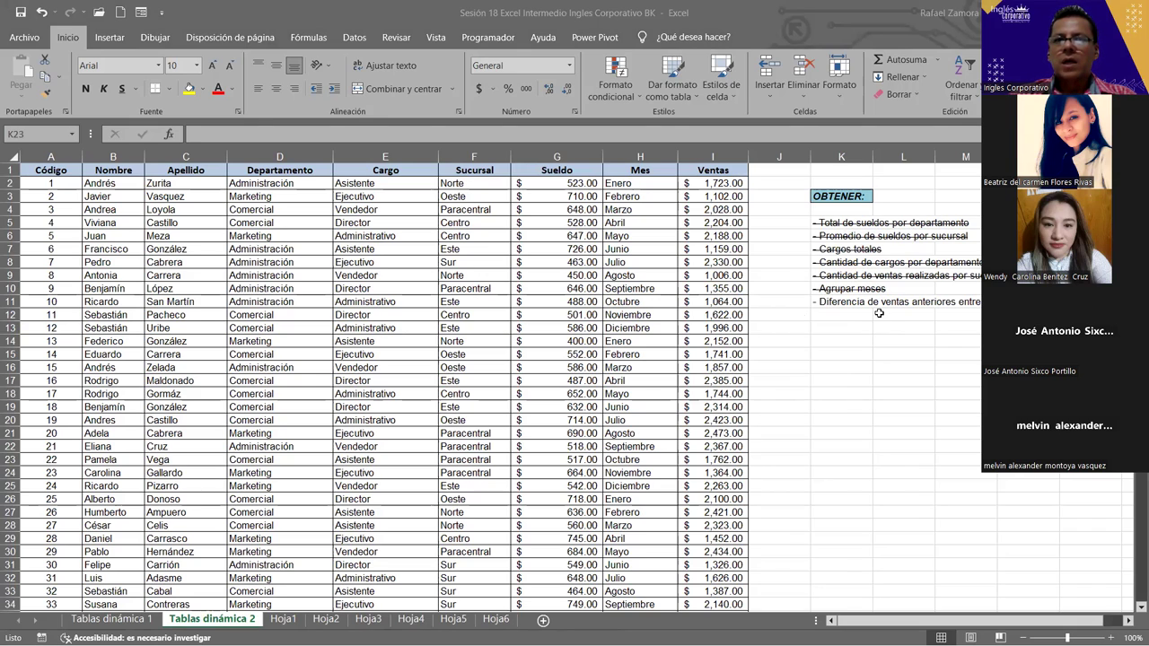
{"action": "key", "text": "alt+Tab"}
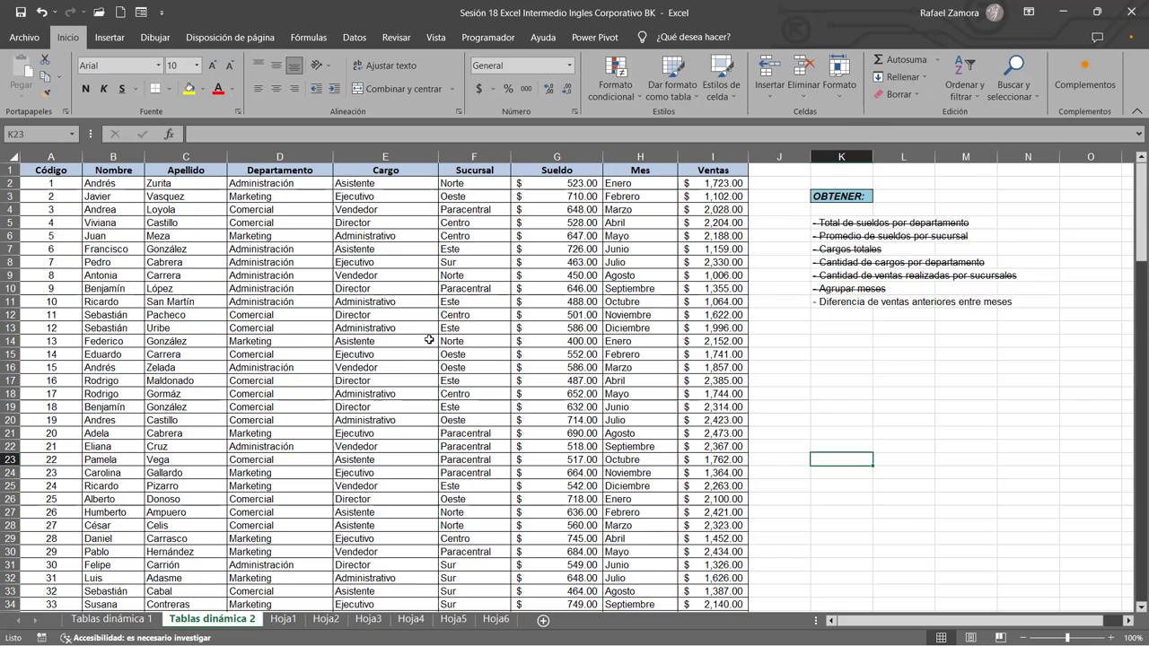
{"action": "left_click", "coordinate": [110, 37]}
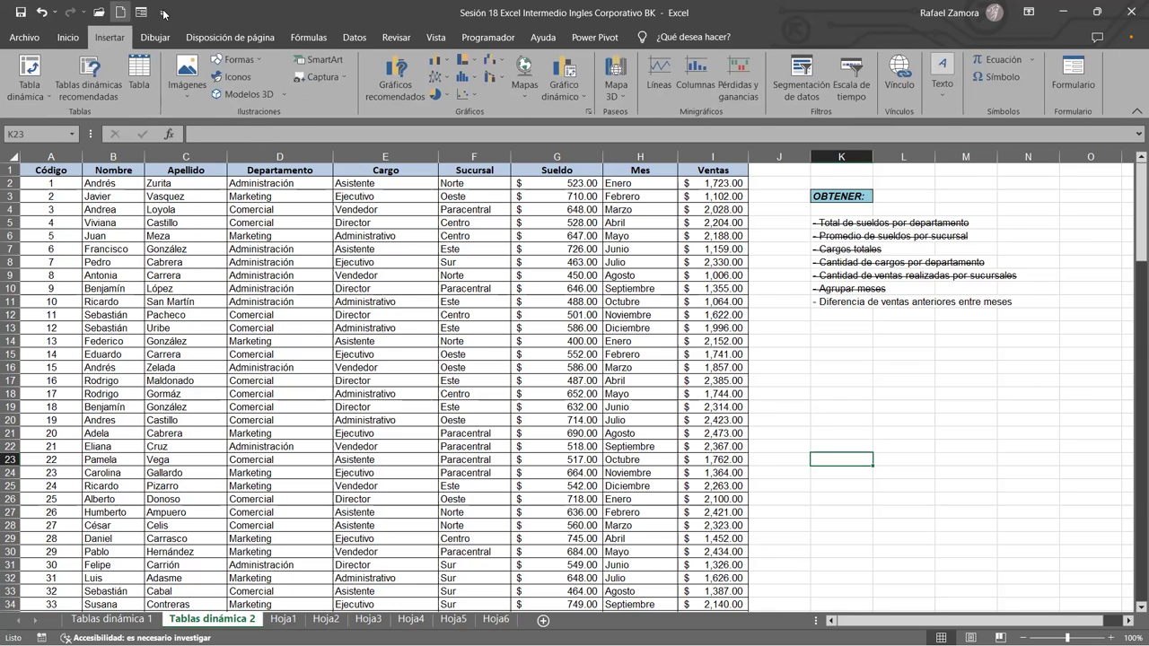
{"action": "left_click", "coordinate": [41, 72]}
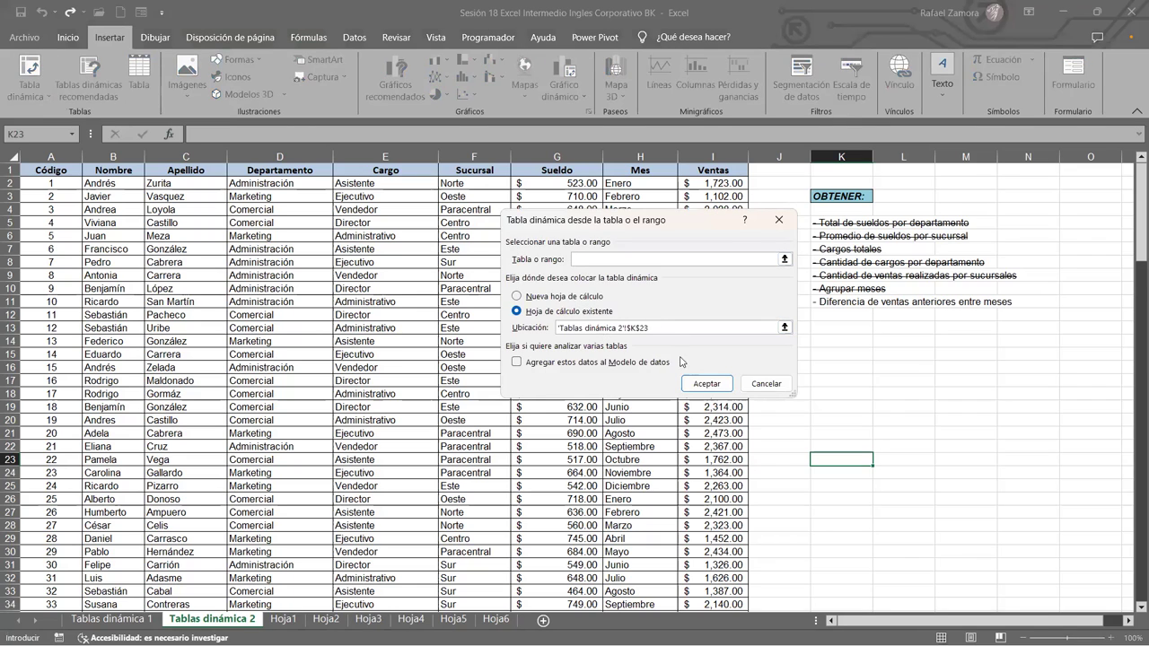
{"action": "left_click", "coordinate": [579, 301]}
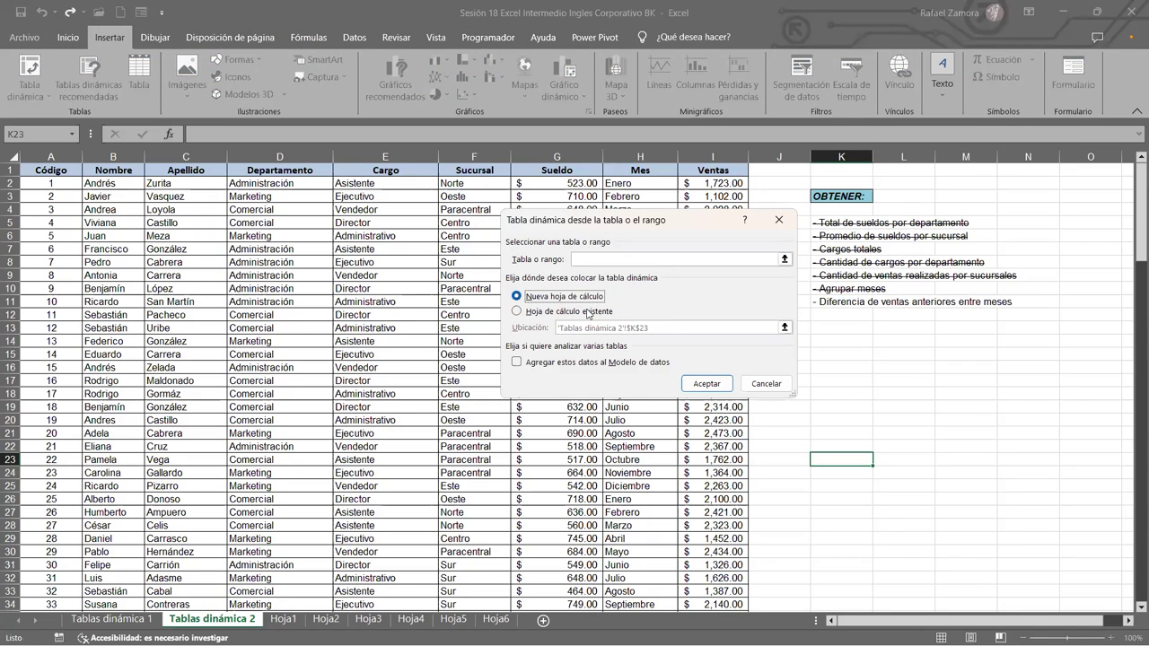
{"action": "left_click", "coordinate": [715, 390]}
{"action": "key", "text": "Return"}
{"action": "left_click", "coordinate": [302, 316]}
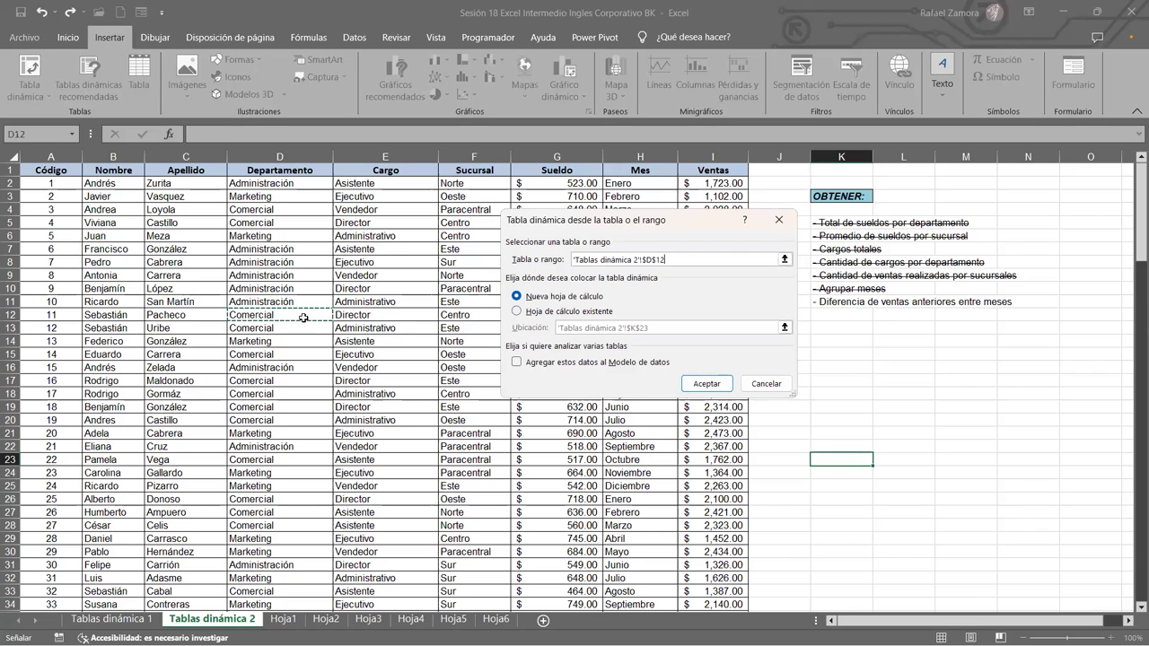
{"action": "key", "text": "Escape"}
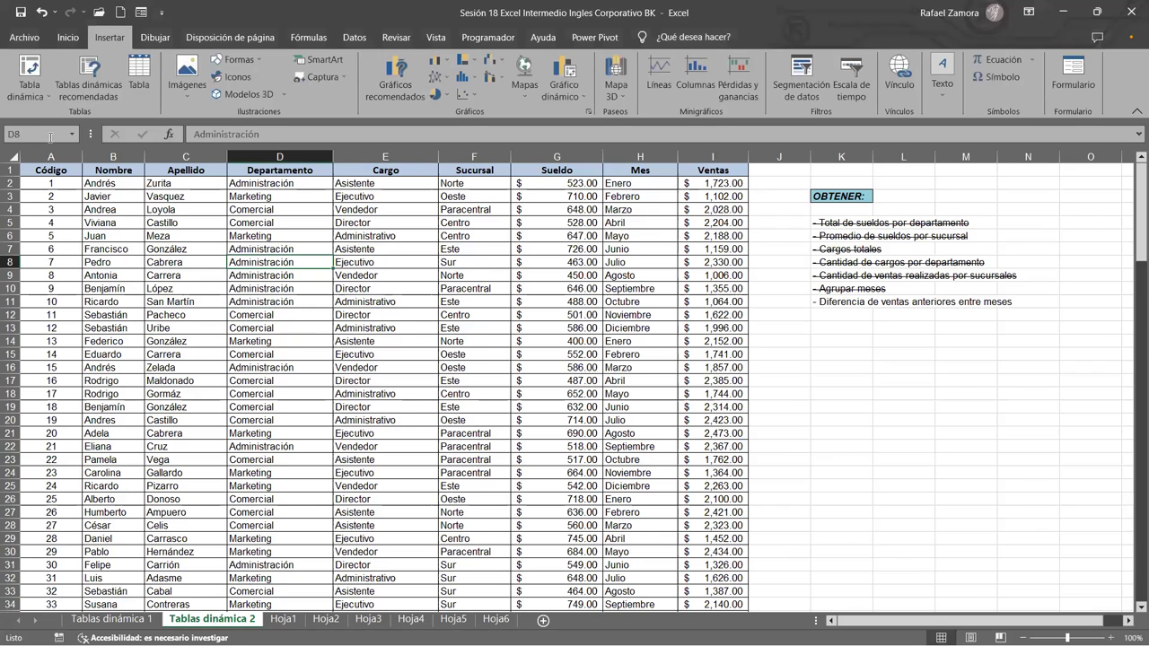
Create a pivot table on a new worksheet from the Tablas dinámica 2 data, and place that sheet after Hoja6
{"action": "left_click", "coordinate": [18, 82]}
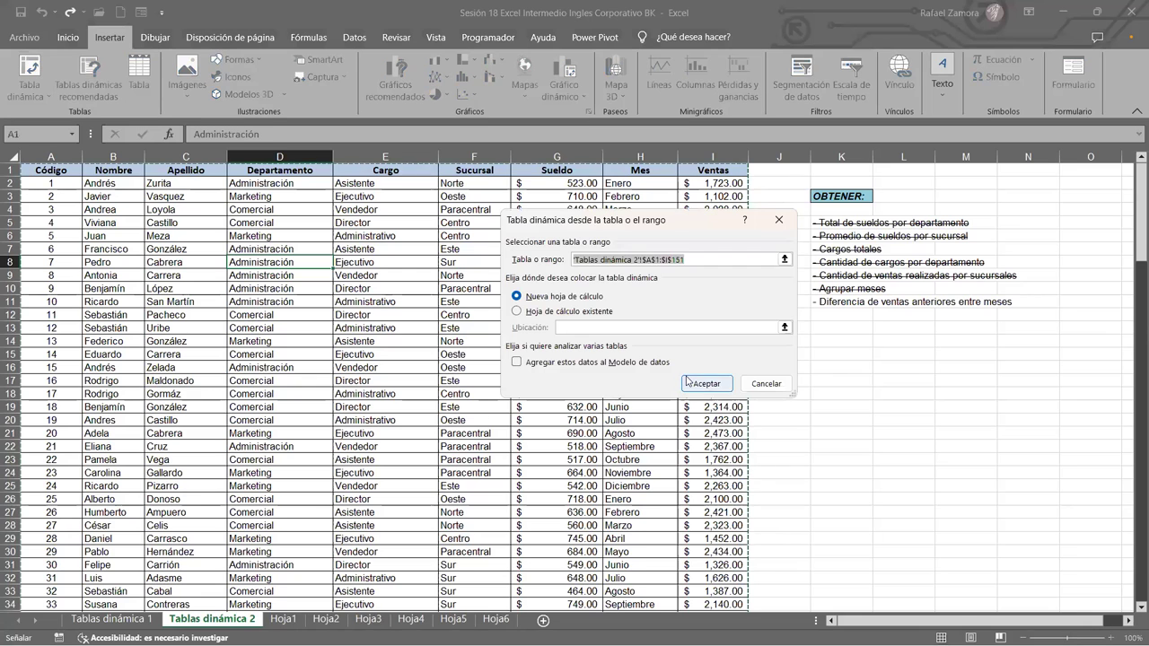
{"action": "left_click", "coordinate": [688, 381]}
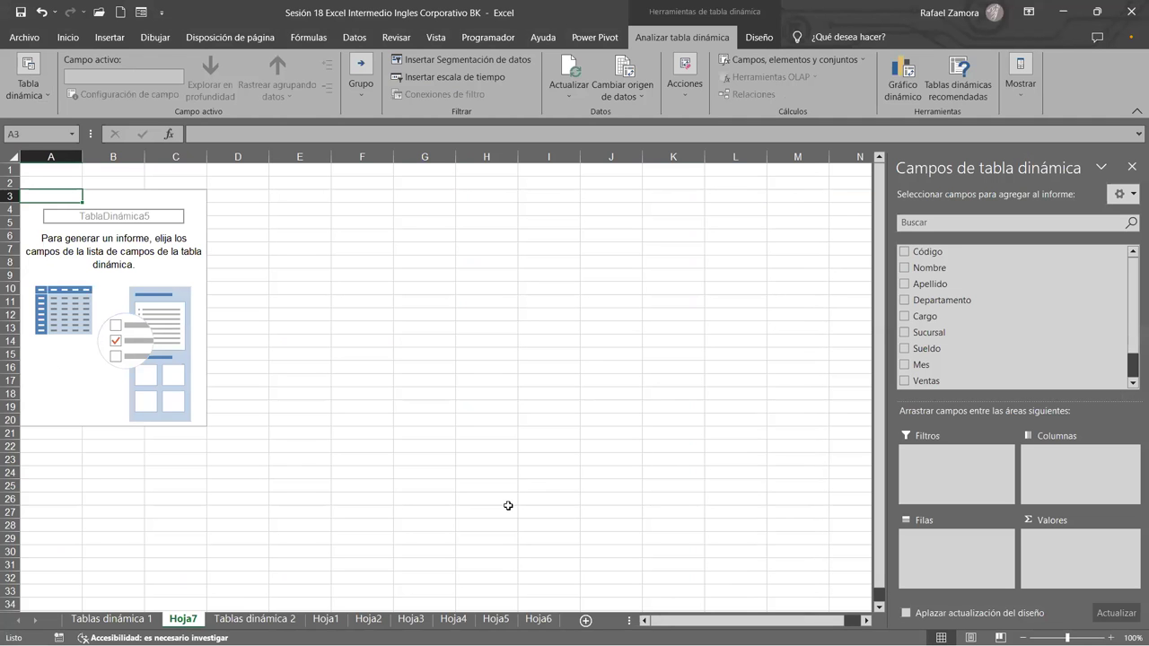
{"action": "left_click_drag", "start_coordinate": [567, 626], "coordinate": [564, 621]}
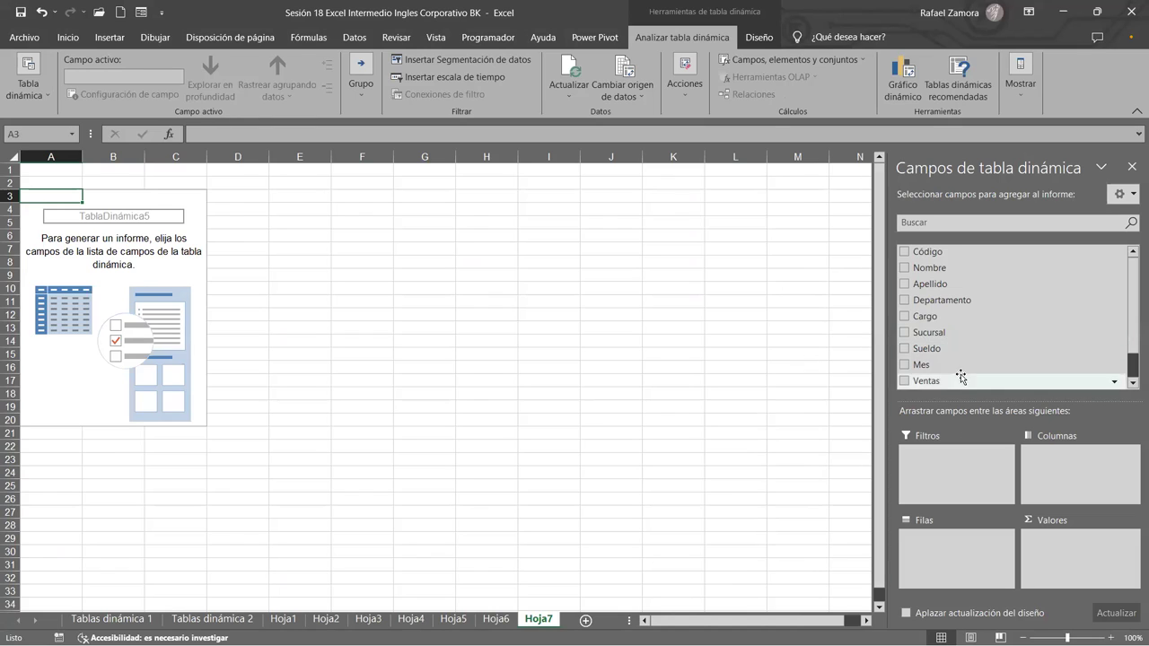
Lay out the new pivot table with Sucursal as rows, Mes as columns and the sum of Ventas as values
{"action": "scroll", "coordinate": [953, 368], "scroll_direction": "down", "scroll_amount": 1}
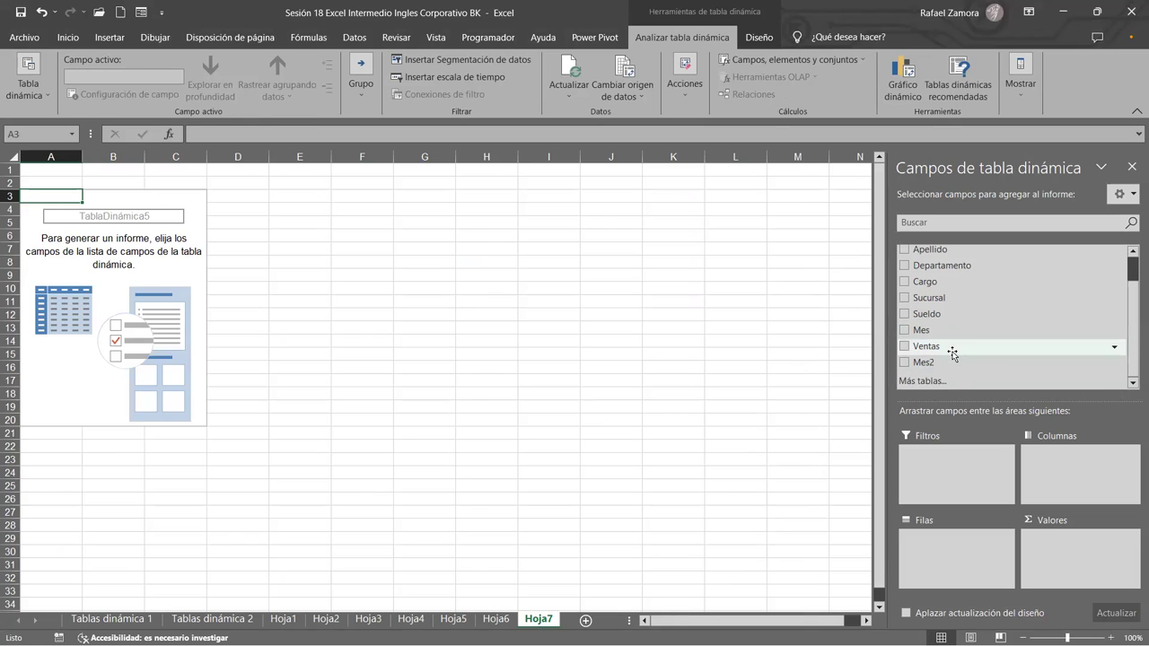
{"action": "left_click_drag", "start_coordinate": [948, 347], "coordinate": [1086, 572]}
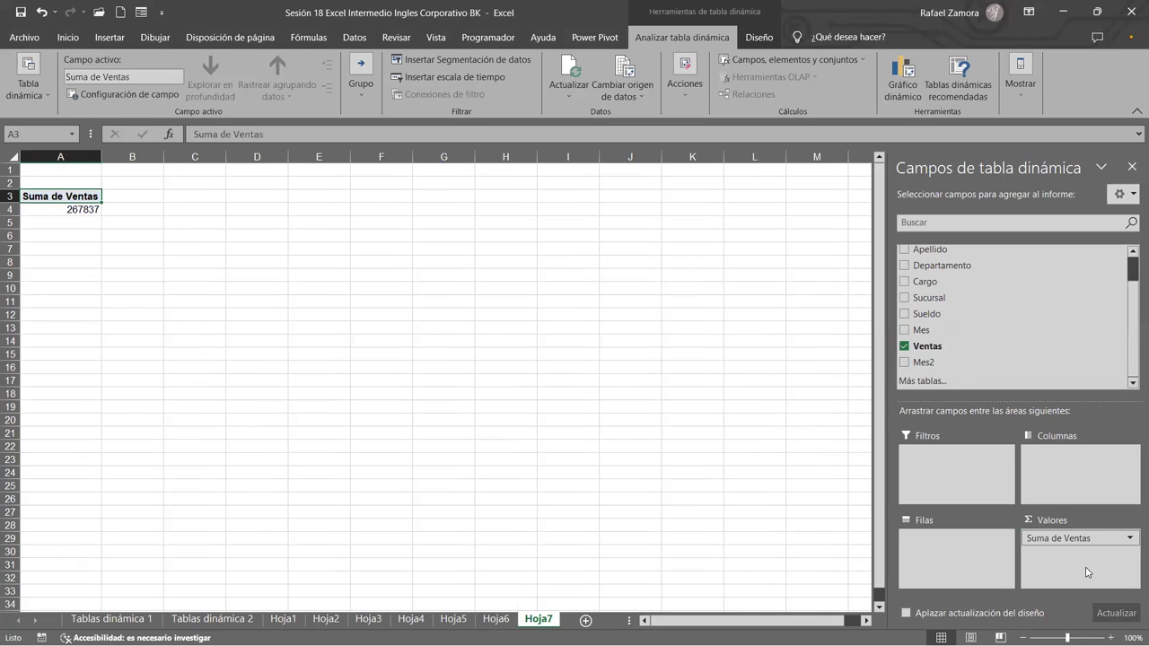
{"action": "right_click", "coordinate": [927, 365]}
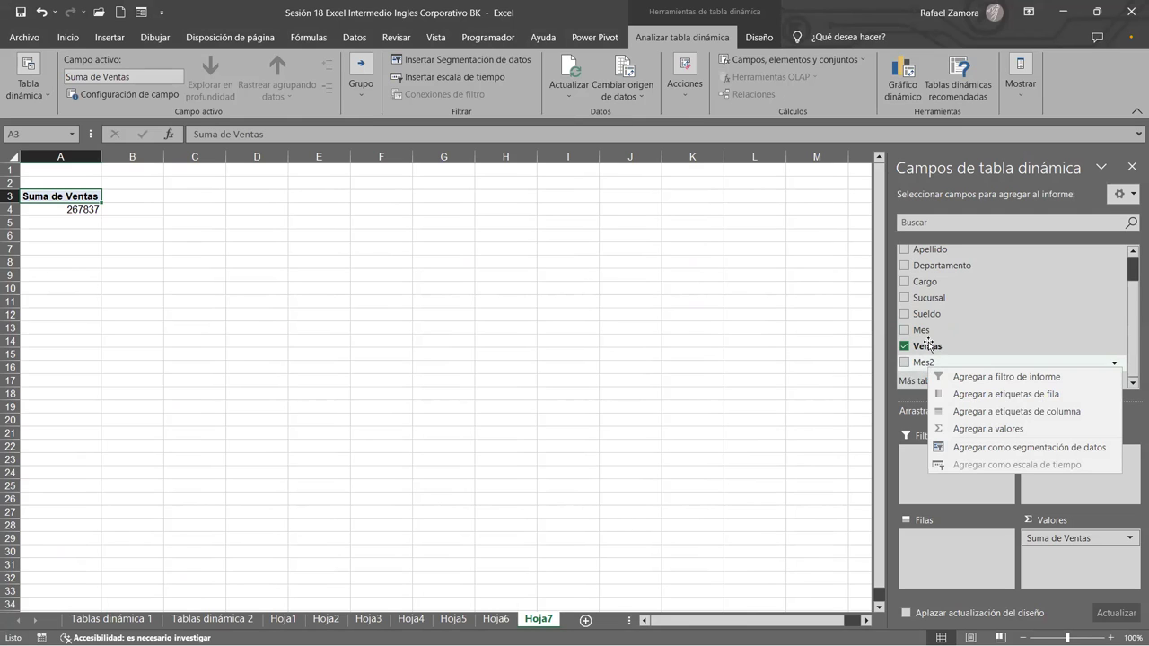
{"action": "left_click_drag", "start_coordinate": [937, 330], "coordinate": [970, 559]}
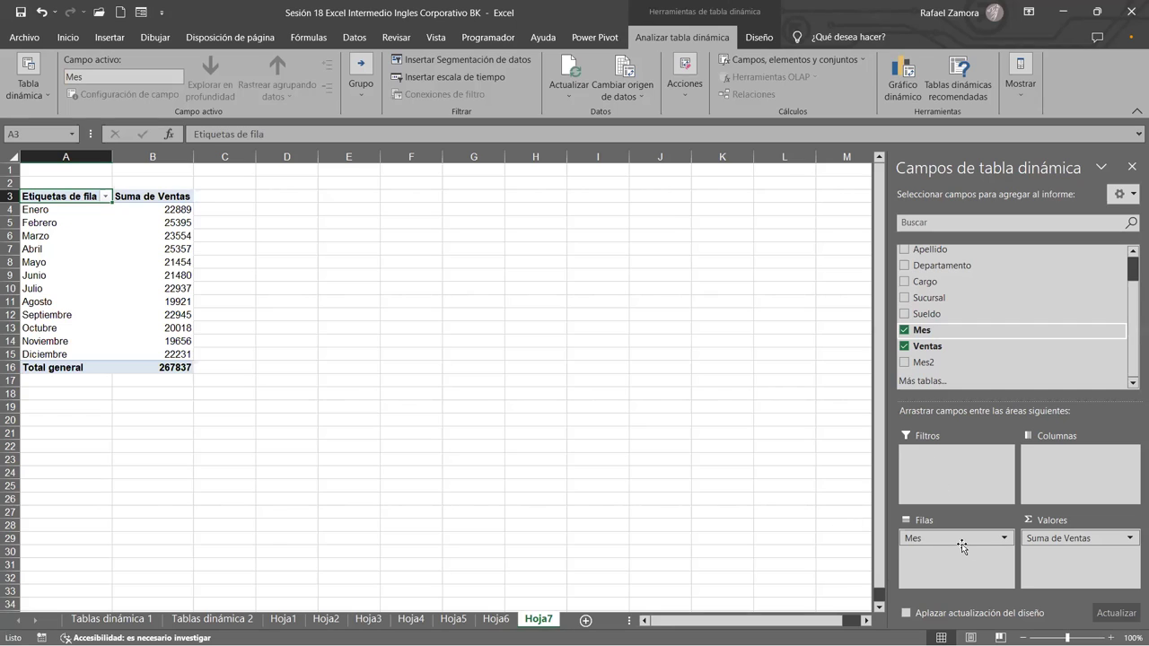
{"action": "left_click_drag", "start_coordinate": [919, 543], "coordinate": [1090, 466]}
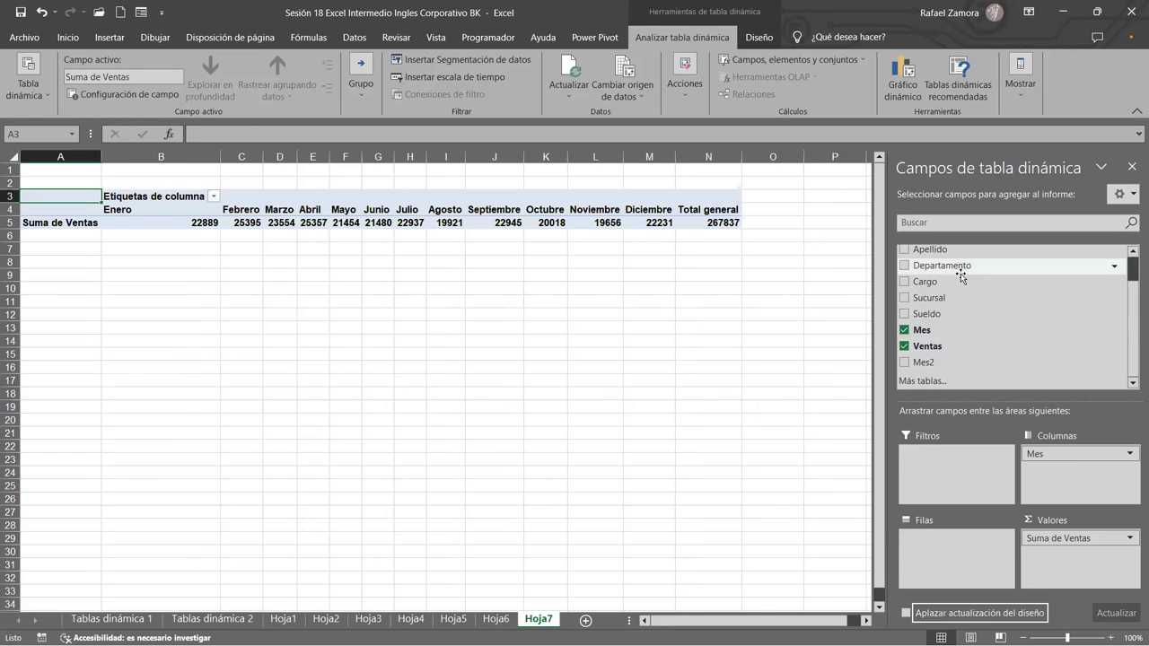
{"action": "left_click_drag", "start_coordinate": [933, 297], "coordinate": [914, 564]}
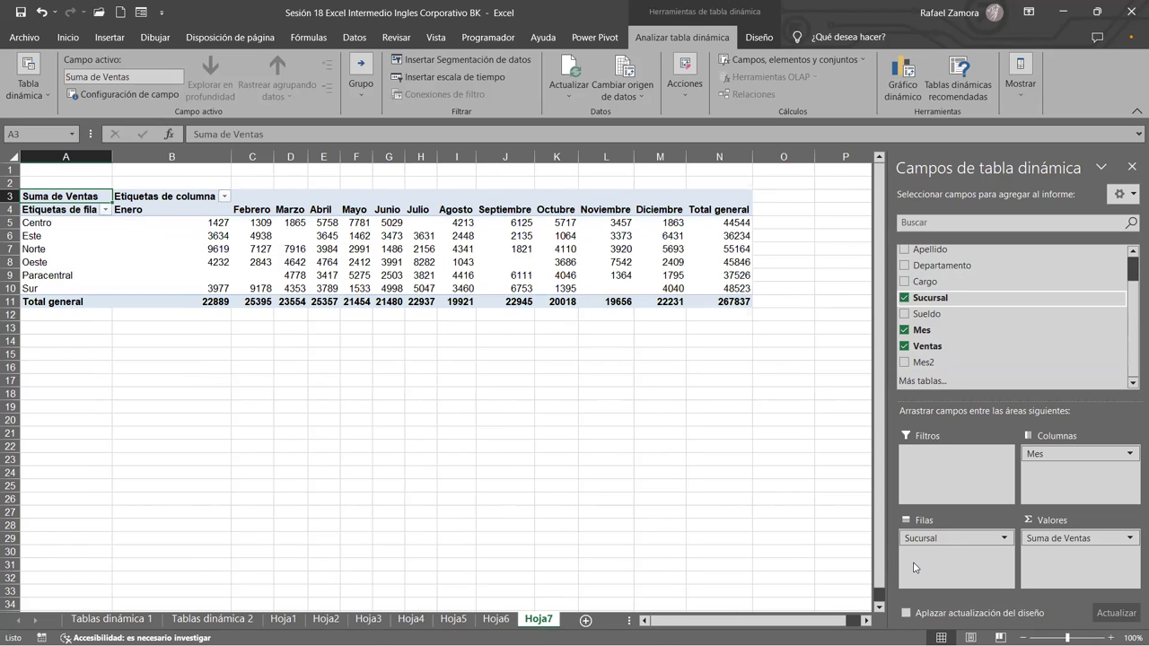
Try to add the Mes2 field to the pivot table on Hoja7
{"action": "scroll", "coordinate": [1038, 380], "scroll_direction": "up", "scroll_amount": 1}
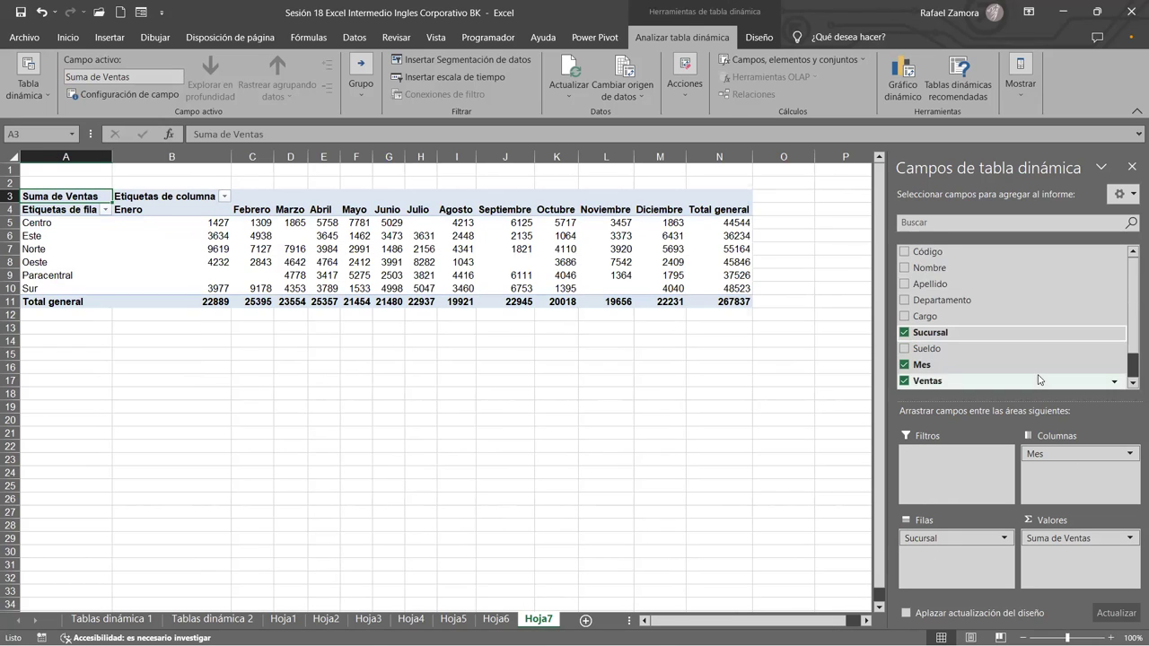
{"action": "scroll", "coordinate": [1038, 379], "scroll_direction": "down", "scroll_amount": 1}
{"action": "scroll", "coordinate": [1005, 331], "scroll_direction": "up", "scroll_amount": 1}
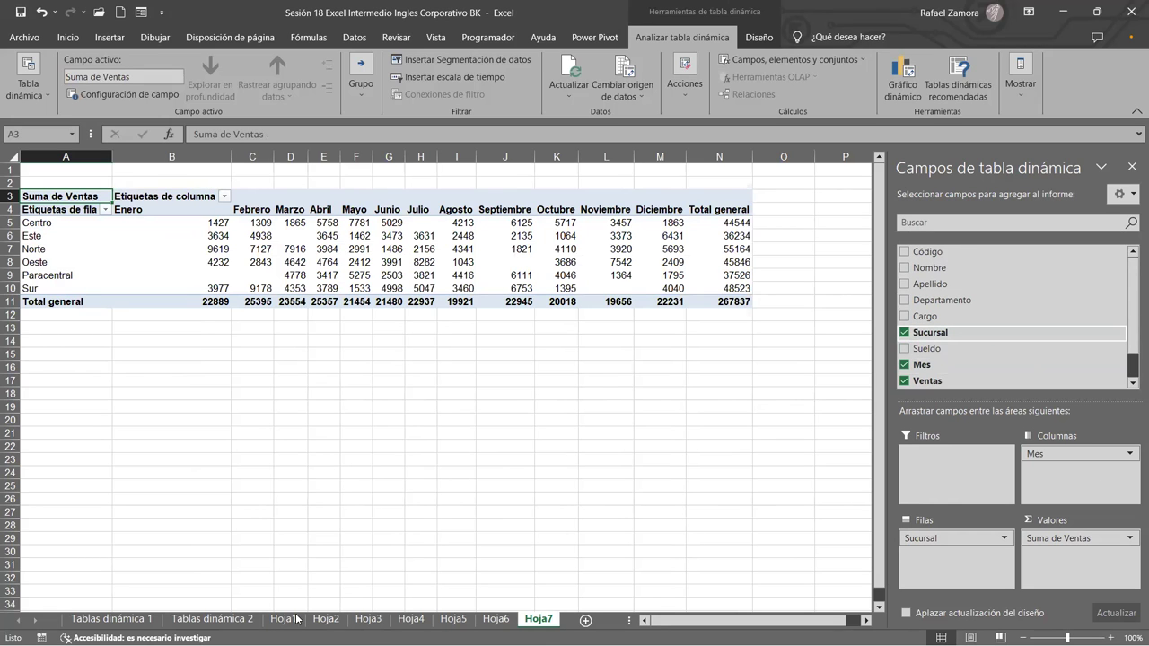
{"action": "left_click", "coordinate": [210, 619]}
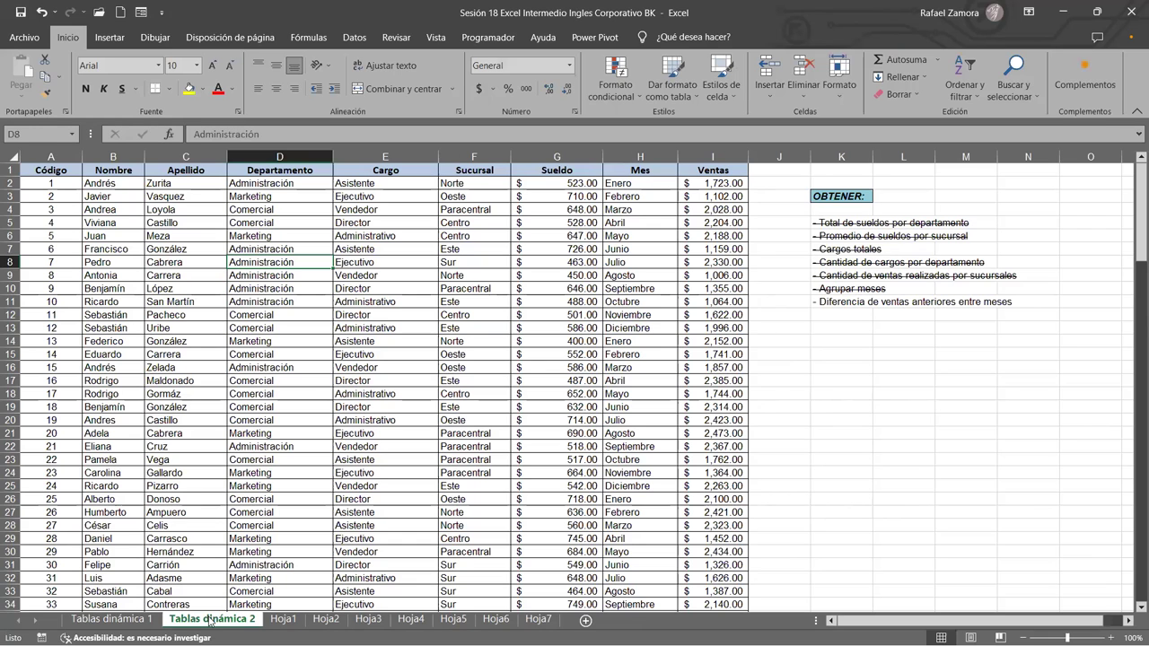
{"action": "left_click", "coordinate": [535, 619]}
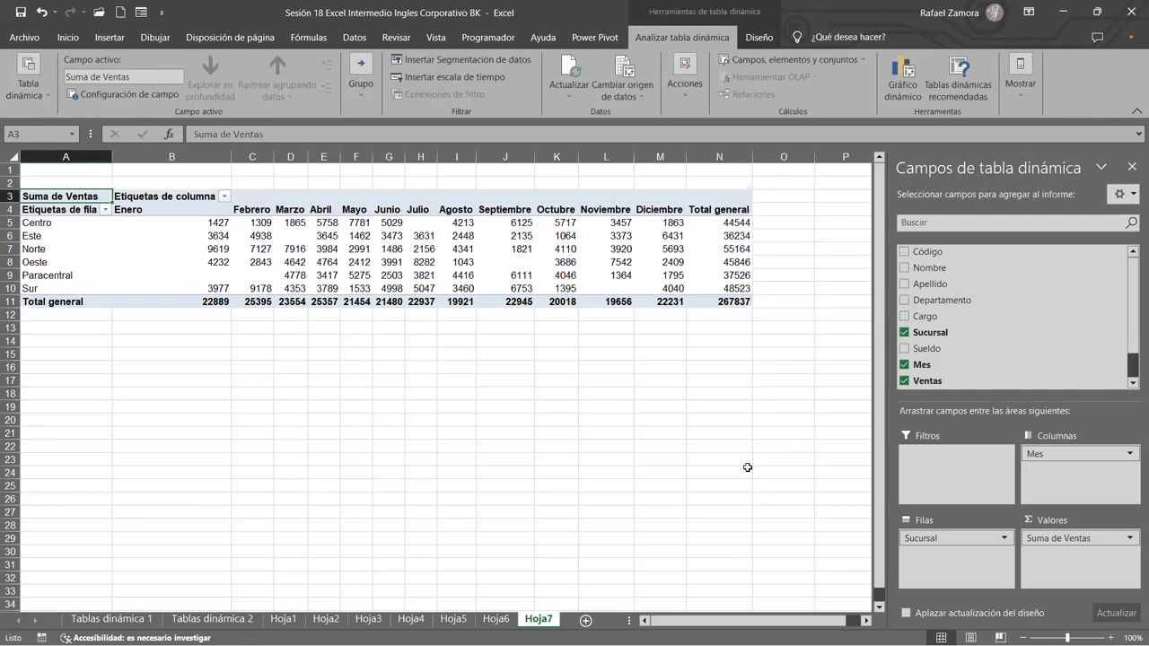
{"action": "scroll", "coordinate": [927, 368], "scroll_direction": "down", "scroll_amount": 1}
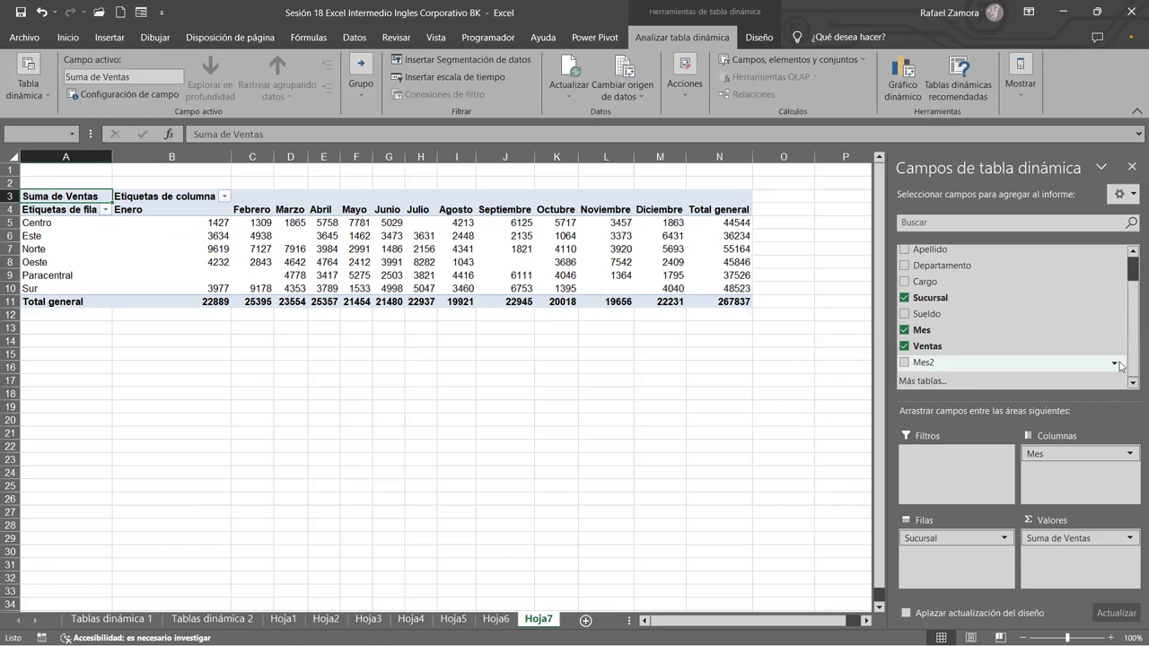
{"action": "left_click", "coordinate": [666, 360]}
{"action": "left_click", "coordinate": [904, 363]}
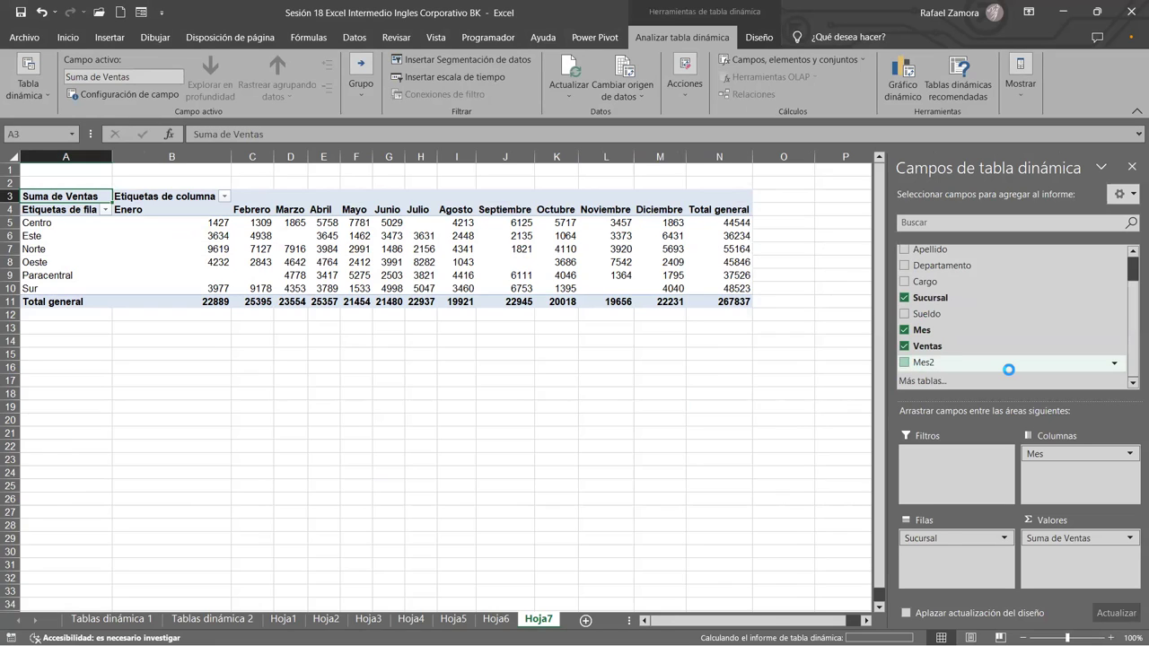
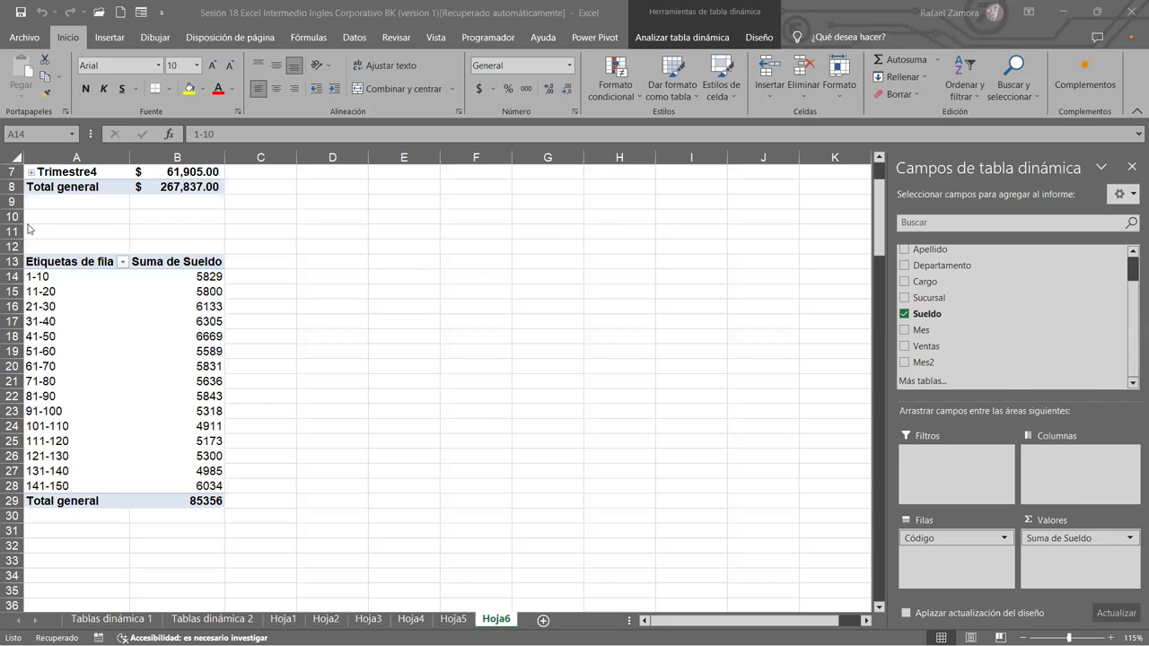
Try the Mes and Ventas fields in the Código pivot table on Hoja6, then remove both from it
{"action": "scroll", "coordinate": [28, 229], "scroll_direction": "down", "scroll_amount": 1}
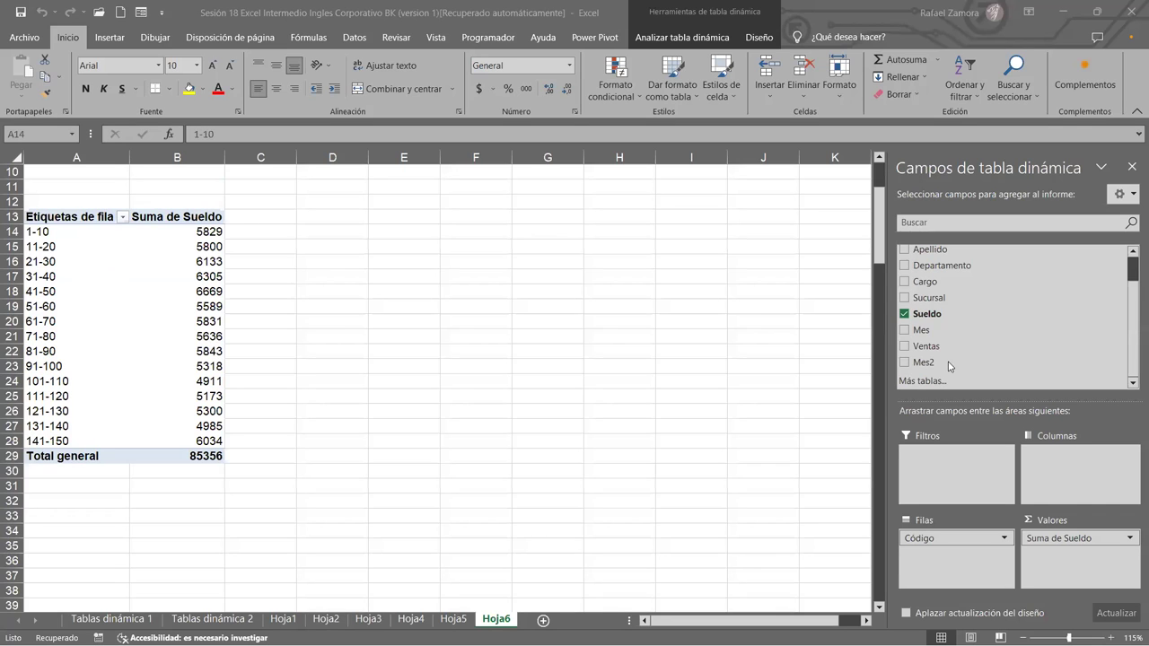
{"action": "left_click", "coordinate": [906, 330]}
{"action": "left_click", "coordinate": [904, 330]}
{"action": "left_click", "coordinate": [903, 347]}
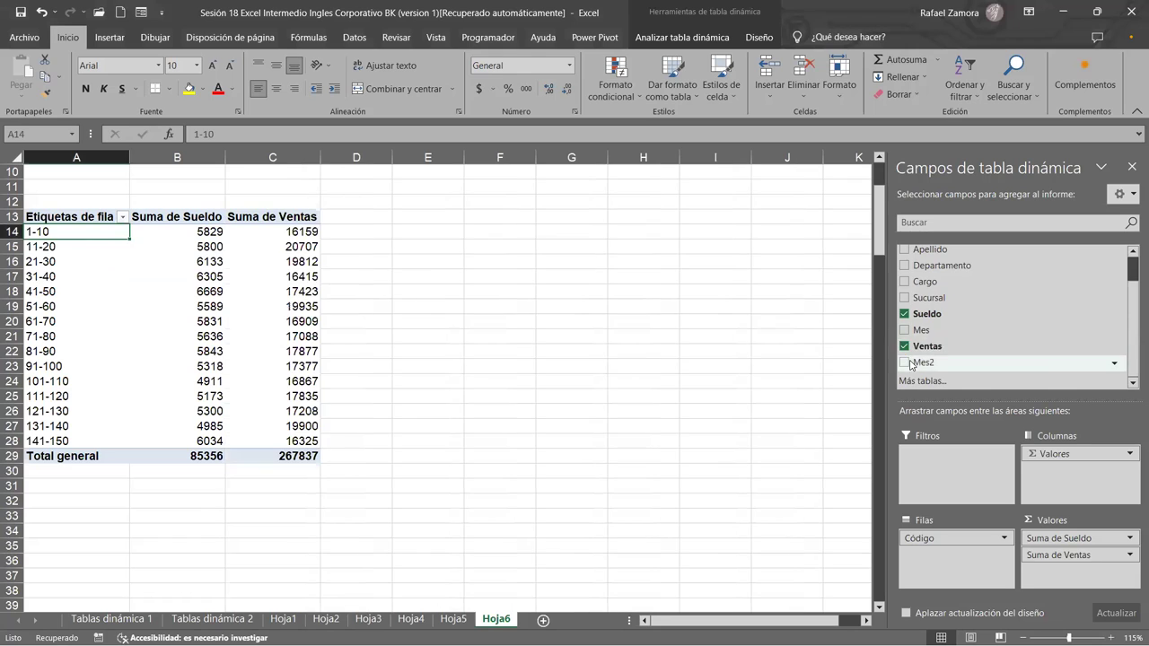
{"action": "left_click", "coordinate": [906, 349]}
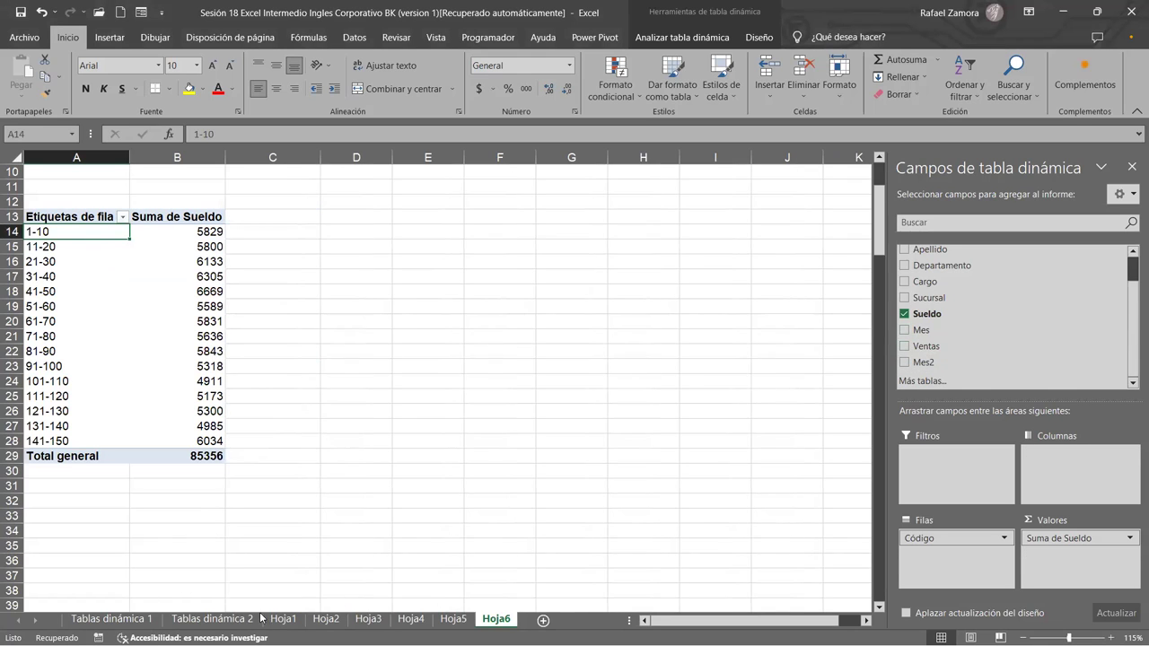
In the recovered workbook, create a new-sheet pivot table from the Tablas dinámica 2 range A1:I151 and move its sheet after Hoja6
{"action": "left_click", "coordinate": [218, 620]}
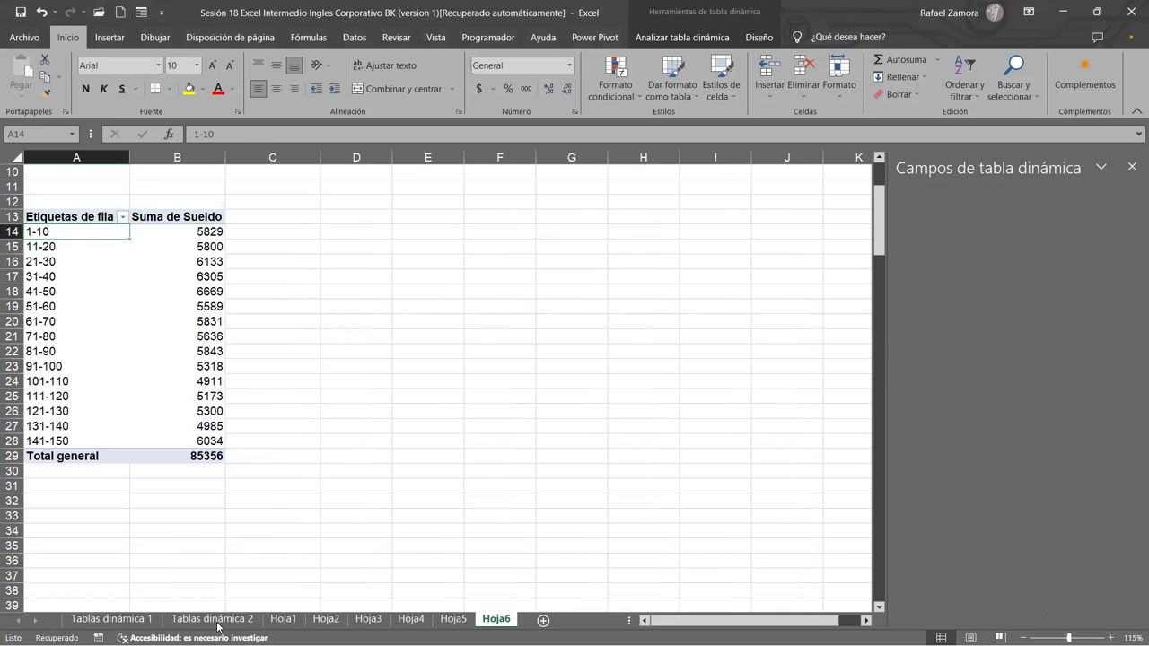
{"action": "left_click", "coordinate": [106, 37]}
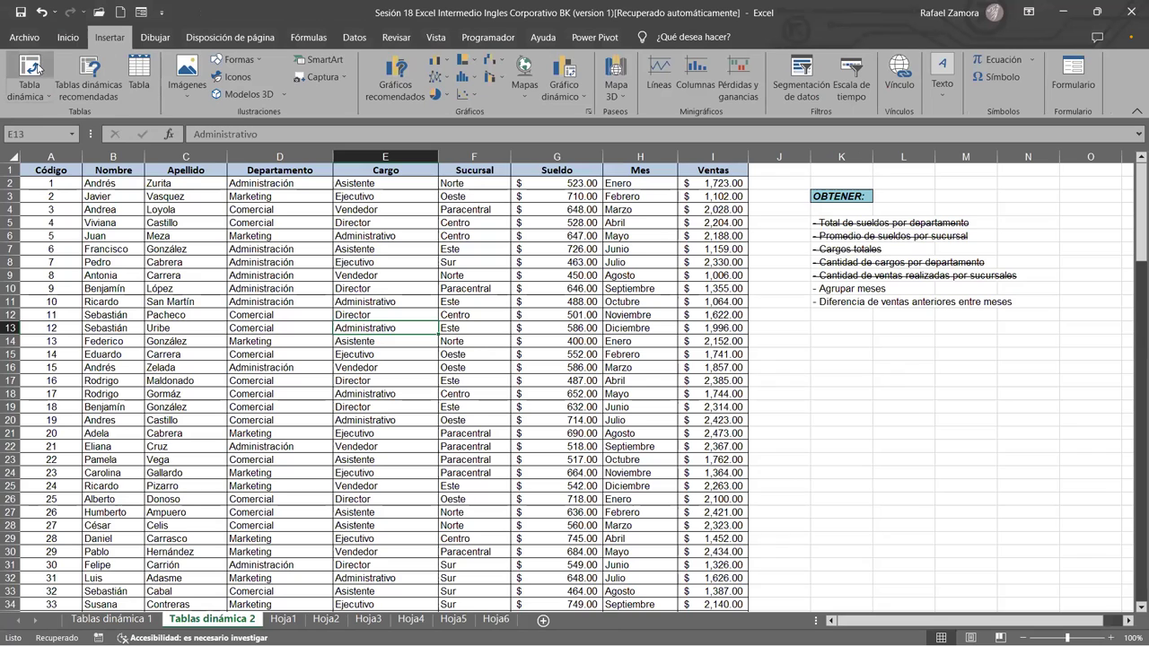
{"action": "left_click", "coordinate": [30, 72]}
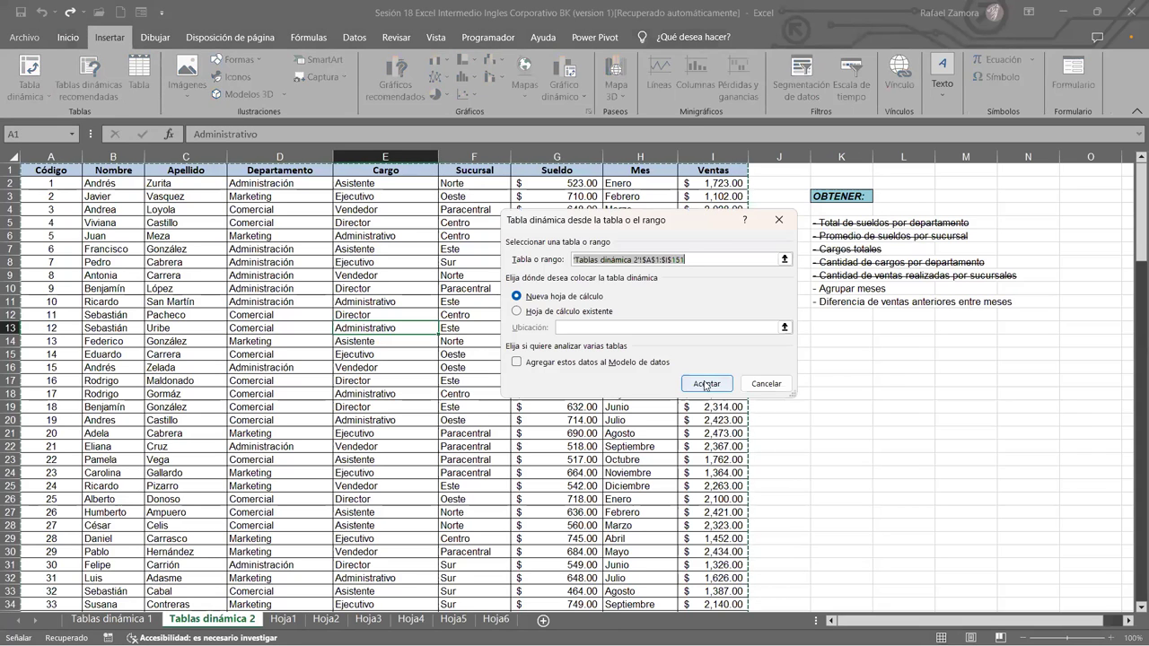
{"action": "left_click", "coordinate": [708, 451]}
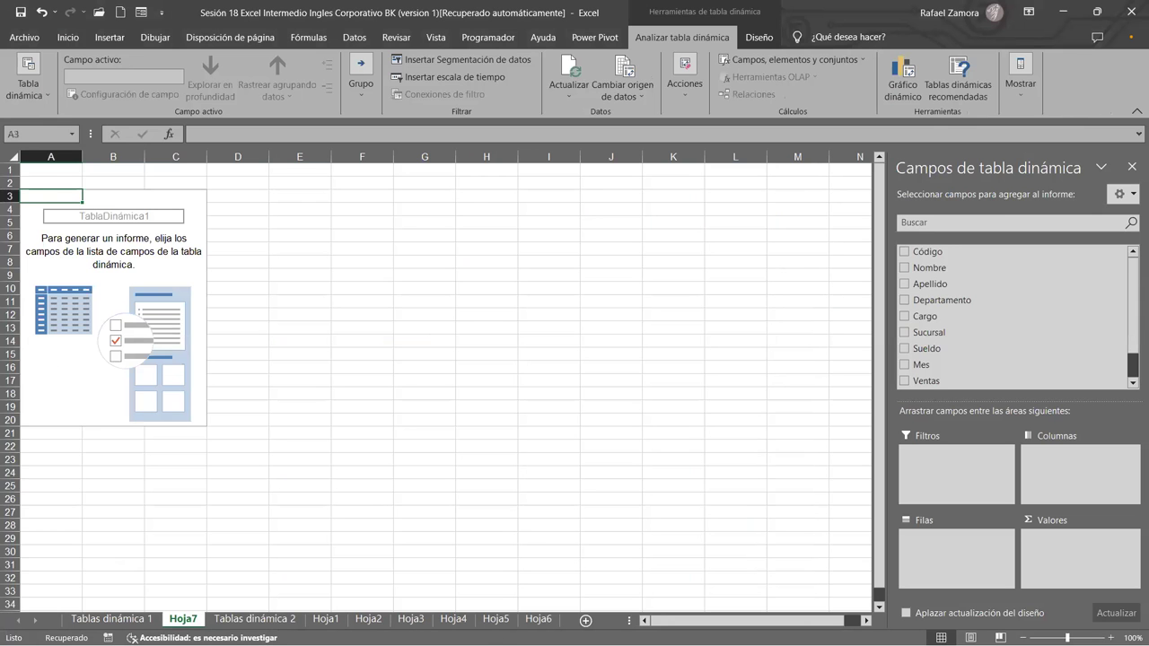
{"action": "left_click_drag", "start_coordinate": [183, 619], "coordinate": [571, 625]}
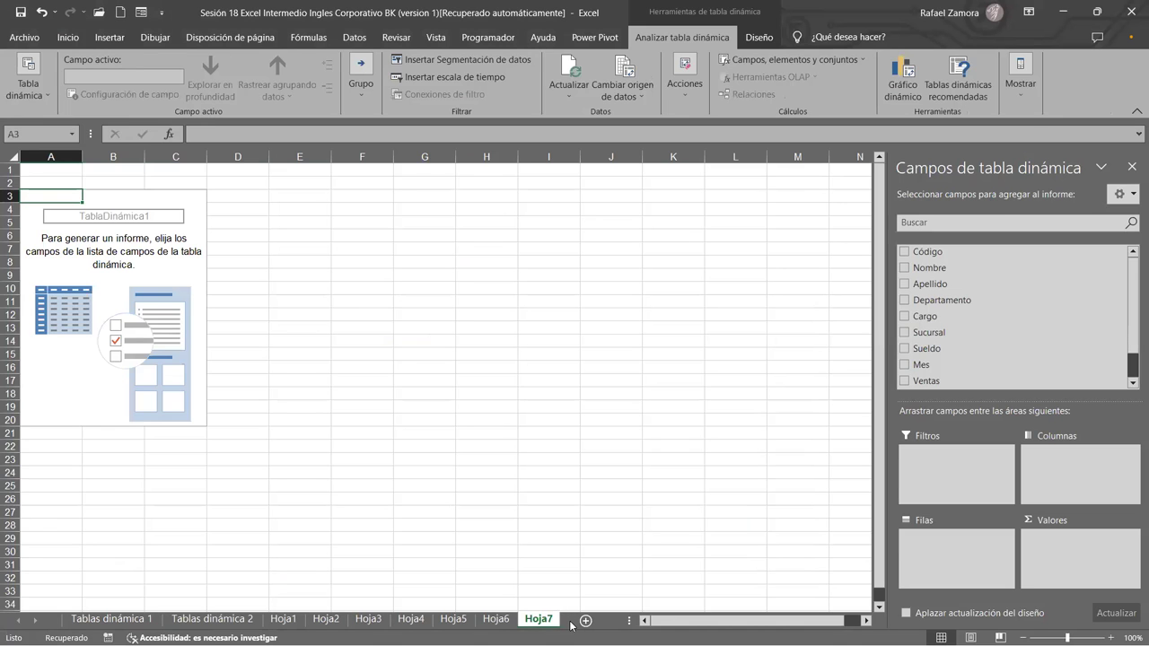
{"action": "left_click", "coordinate": [20, 13]}
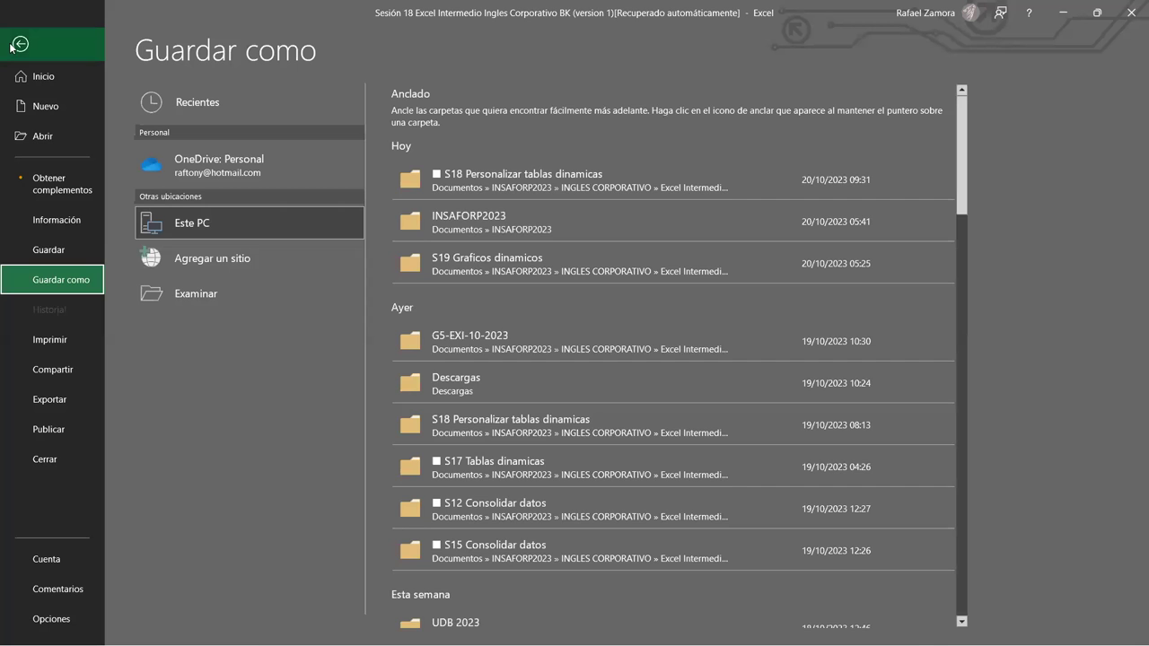
{"action": "key", "text": "Escape"}
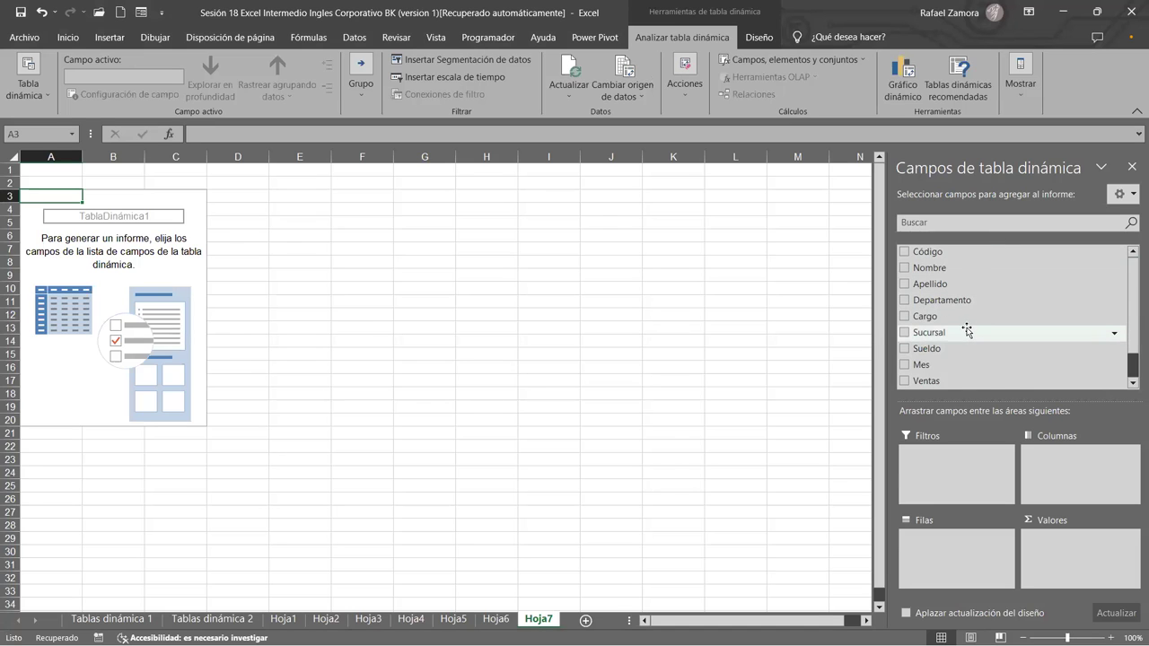
Set Sucursal as the rows, Mes as the columns and the sum of Ventas as the values of the Hoja7 pivot table
{"action": "left_click_drag", "start_coordinate": [967, 332], "coordinate": [957, 550]}
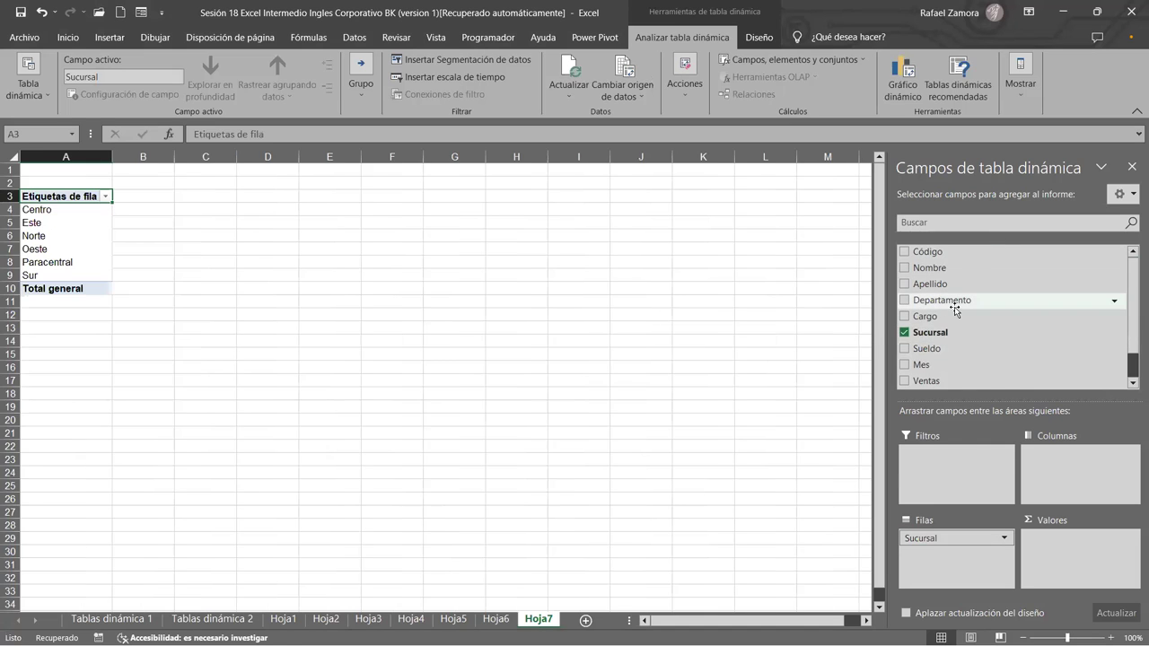
{"action": "left_click_drag", "start_coordinate": [946, 366], "coordinate": [1080, 476]}
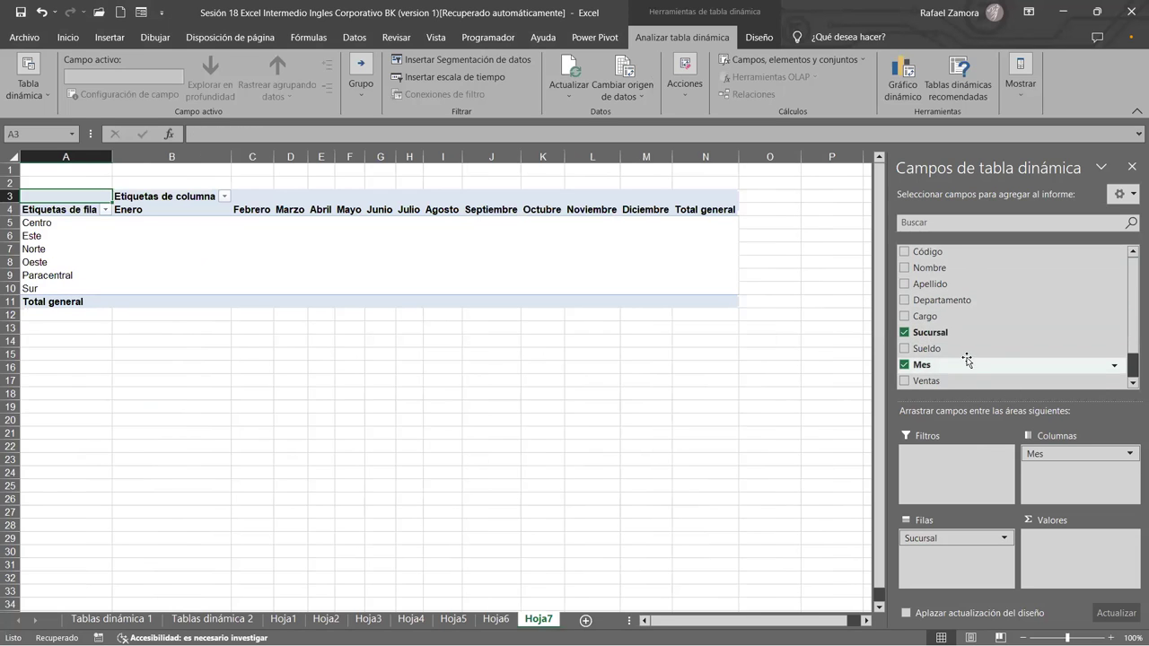
{"action": "left_click_drag", "start_coordinate": [954, 384], "coordinate": [1075, 567]}
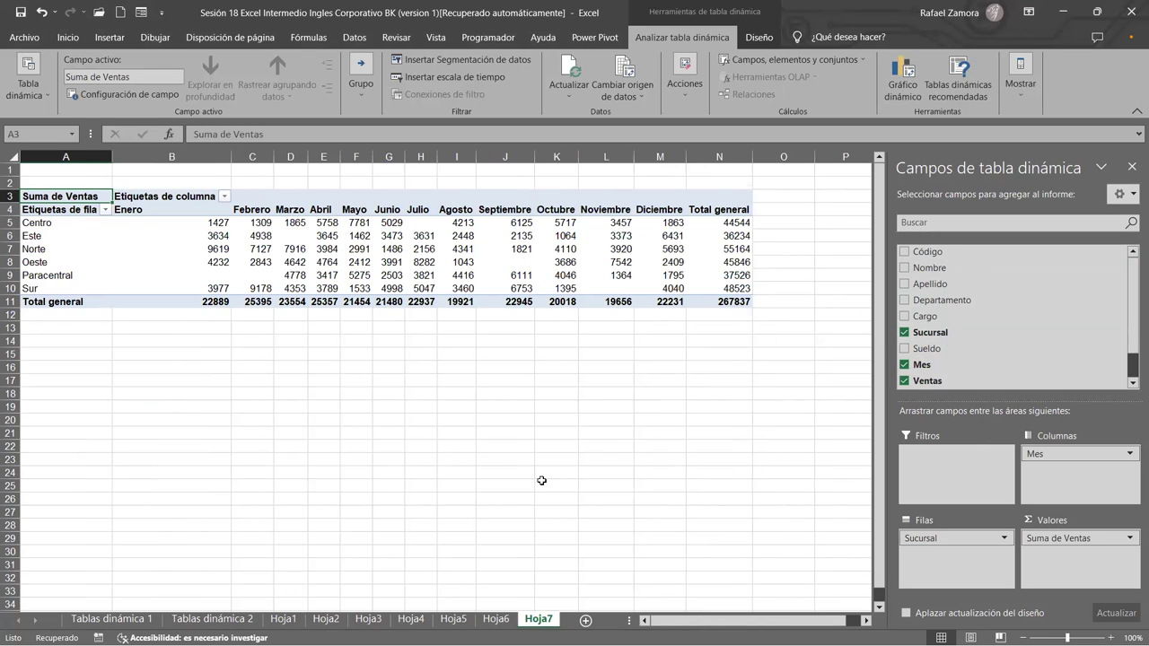
Apply the medium pivot table style with black header and total rows and a light blue body to the Hoja7 table
{"action": "scroll", "coordinate": [541, 481], "scroll_direction": "up", "scroll_amount": 1}
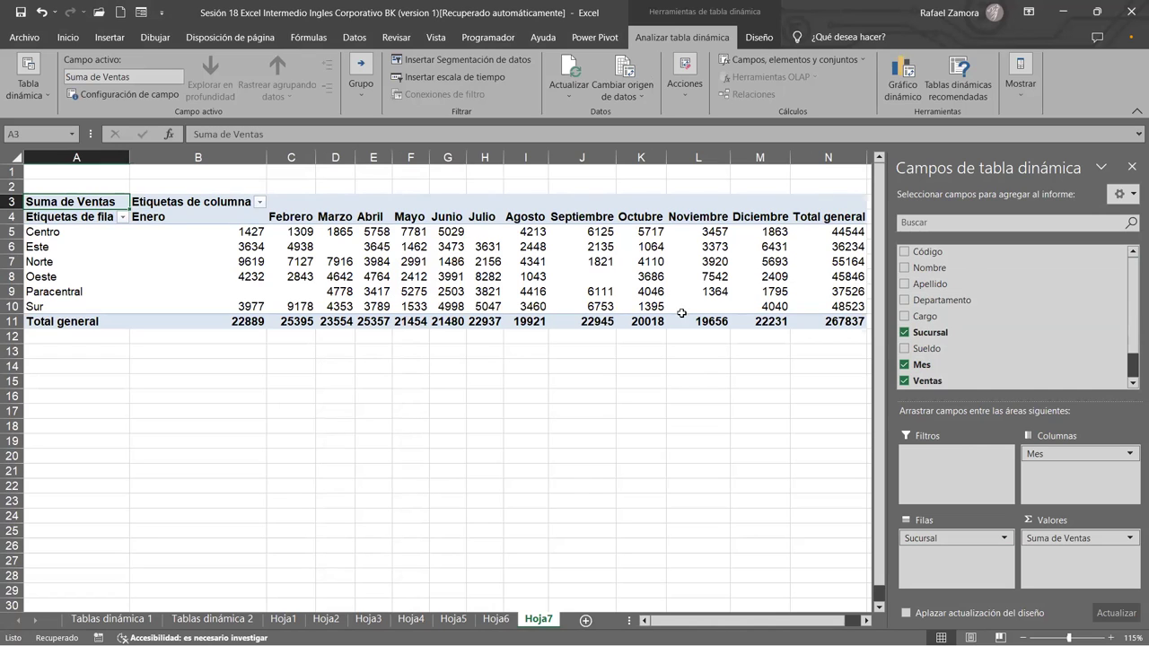
{"action": "left_click", "coordinate": [738, 246]}
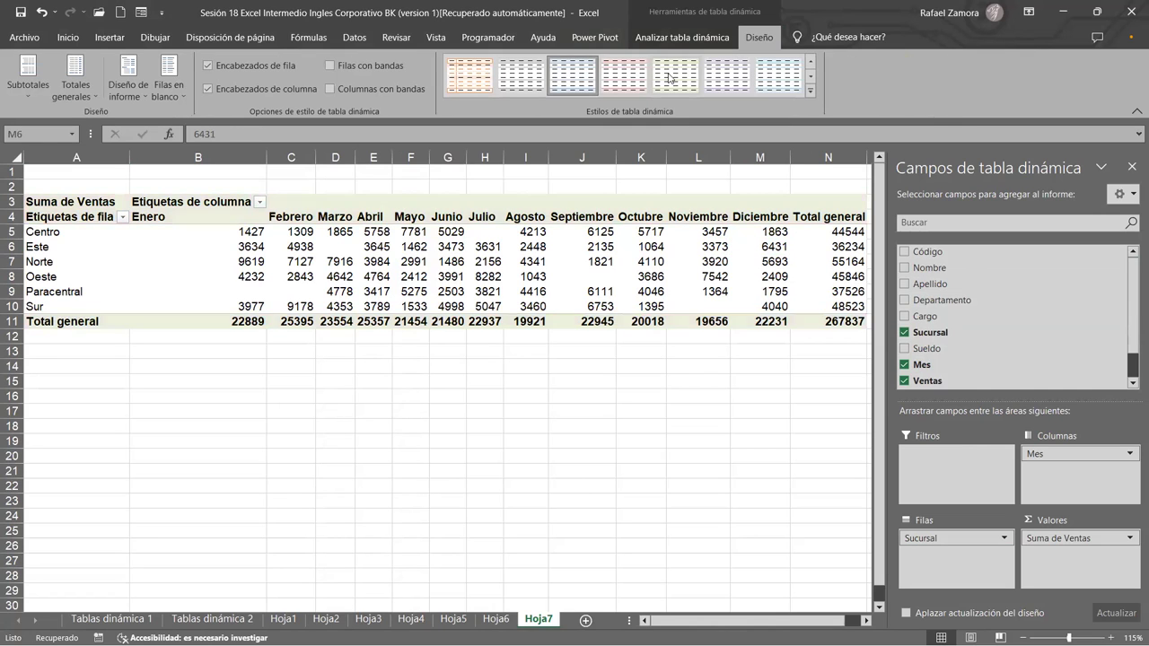
{"action": "left_click", "coordinate": [810, 91]}
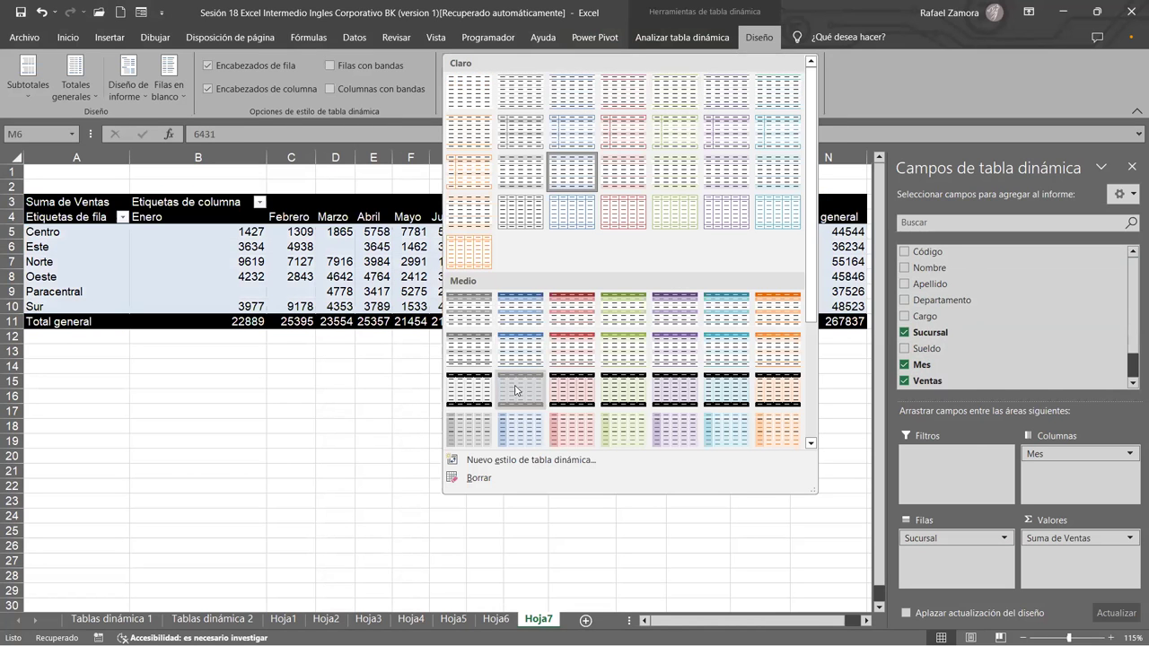
{"action": "left_click", "coordinate": [495, 417]}
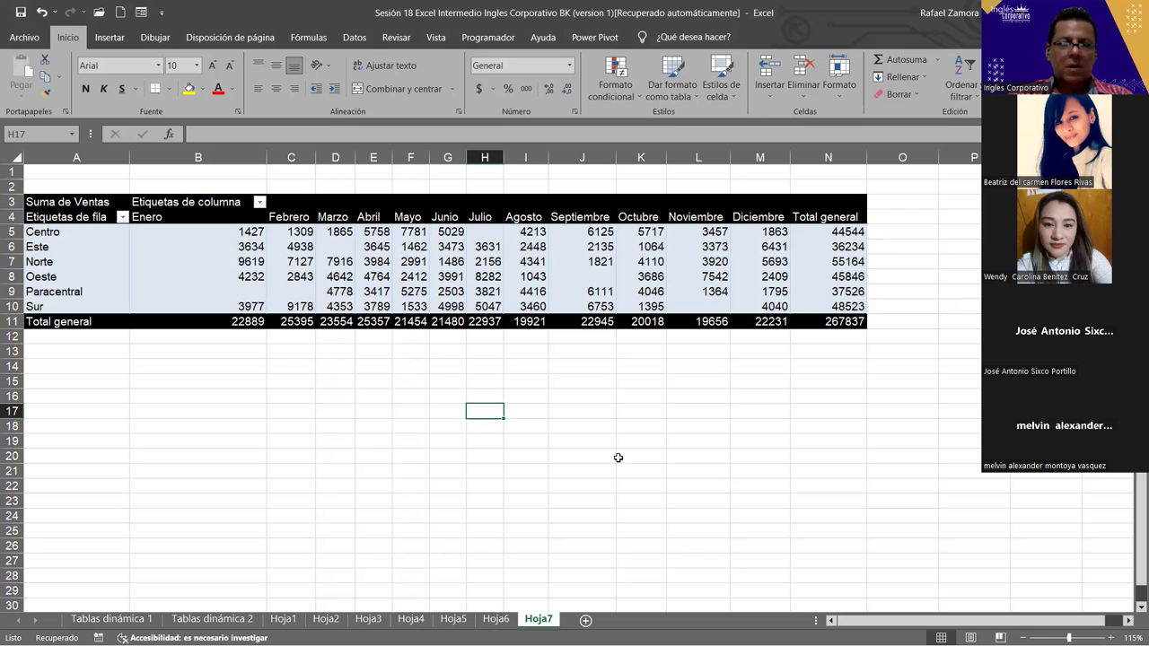
Give the month columns B to M of the Hoja7 pivot table, Enero through Diciembre, one uniform width
{"action": "left_click", "coordinate": [212, 619]}
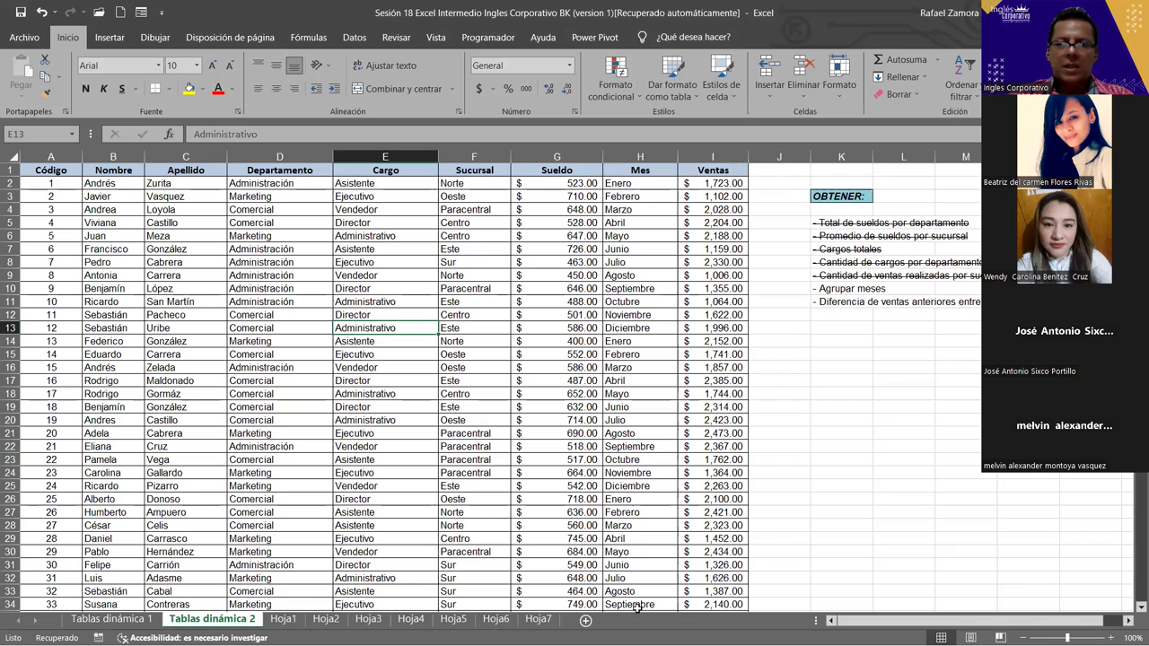
{"action": "left_click", "coordinate": [549, 621]}
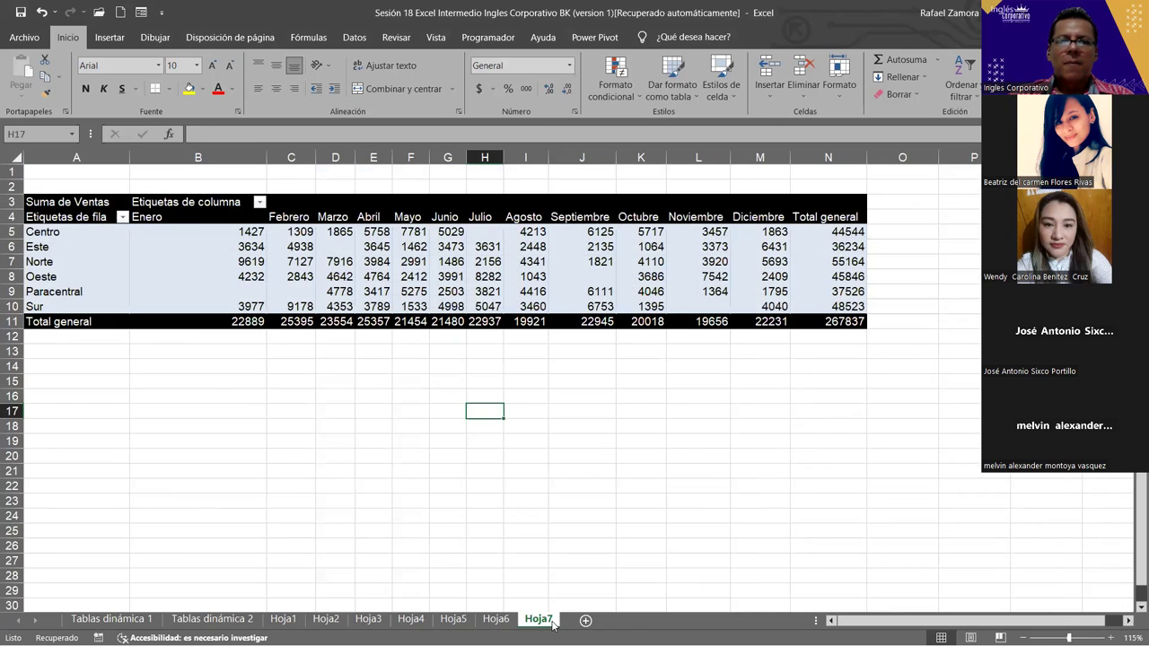
{"action": "left_click", "coordinate": [458, 398]}
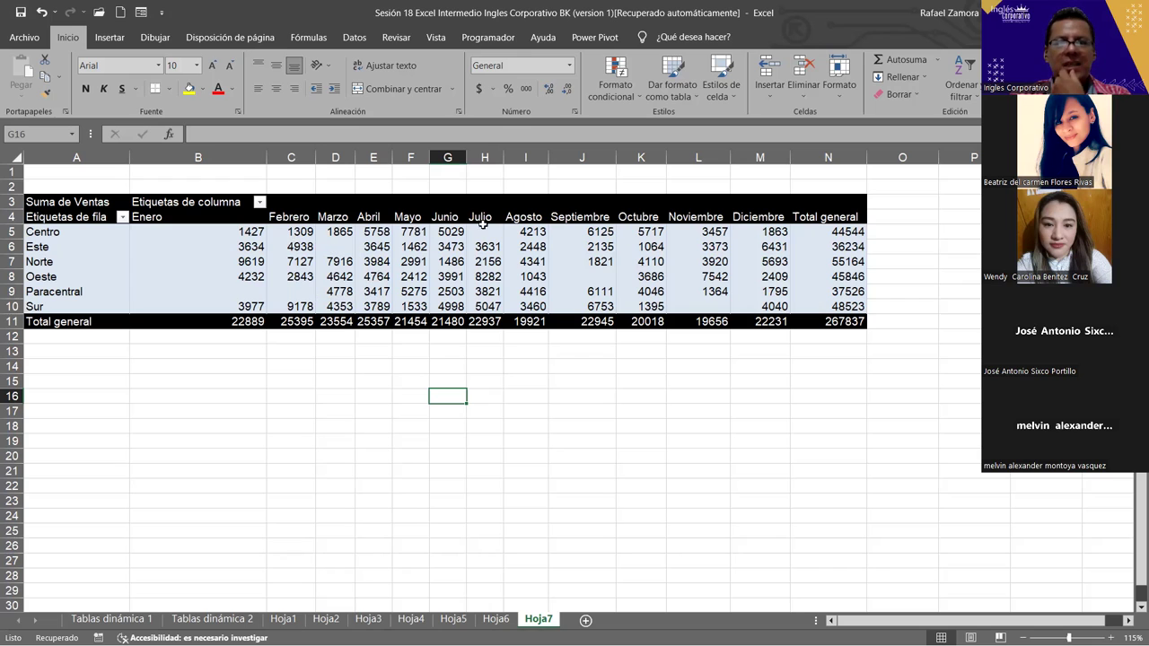
{"action": "left_click", "coordinate": [256, 157]}
{"action": "left_click_drag", "start_coordinate": [304, 154], "coordinate": [803, 154]}
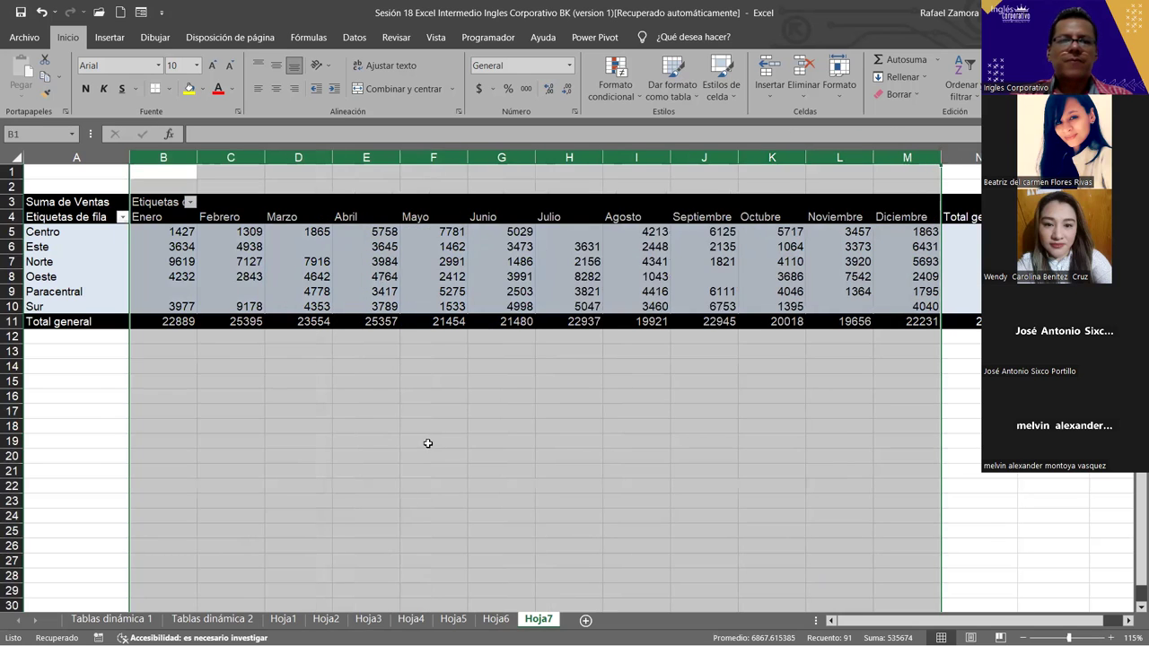
Format the pivot table's Suma de Ventas values as Contabilidad with the $ symbol and 2 decimals
{"action": "left_click", "coordinate": [428, 442]}
{"action": "left_click", "coordinate": [180, 237]}
{"action": "right_click", "coordinate": [181, 238]}
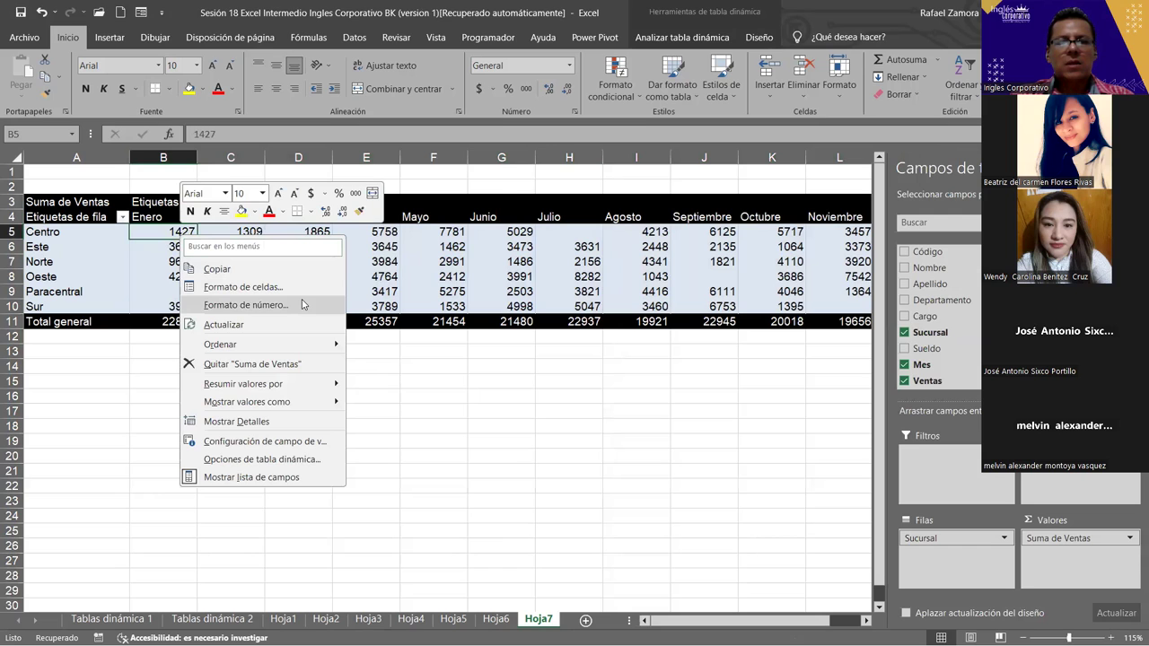
{"action": "left_click", "coordinate": [302, 305]}
{"action": "left_click", "coordinate": [148, 203]}
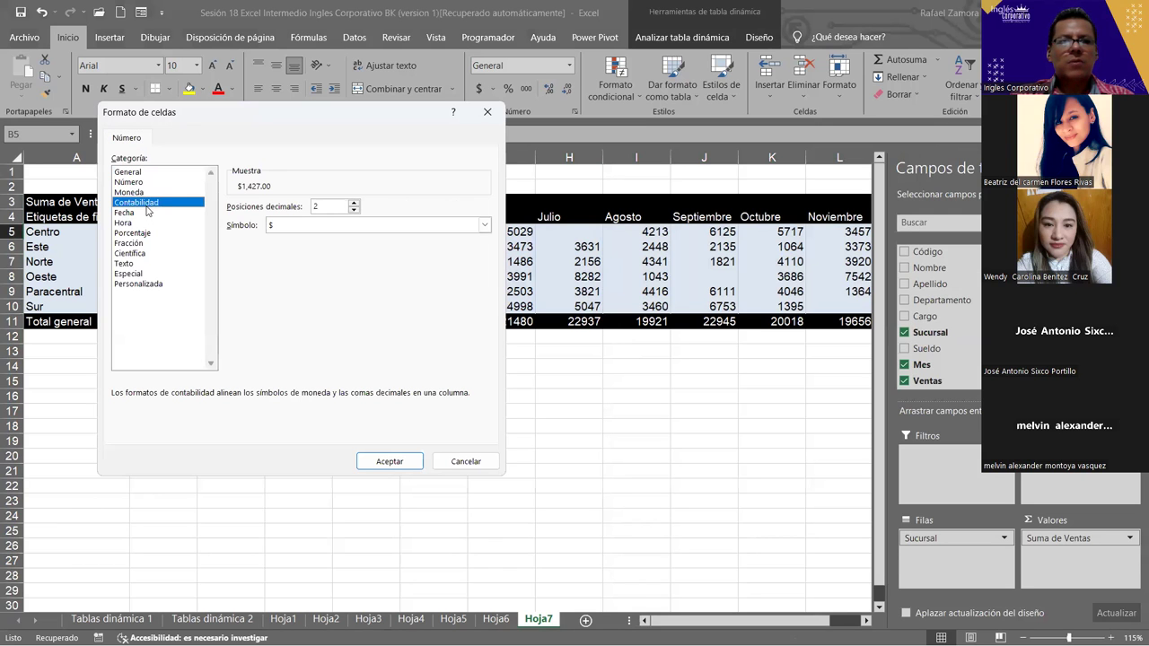
{"action": "left_click", "coordinate": [392, 462]}
{"action": "left_click", "coordinate": [619, 460]}
{"action": "left_click_drag", "start_coordinate": [1062, 621], "coordinate": [1063, 621]}
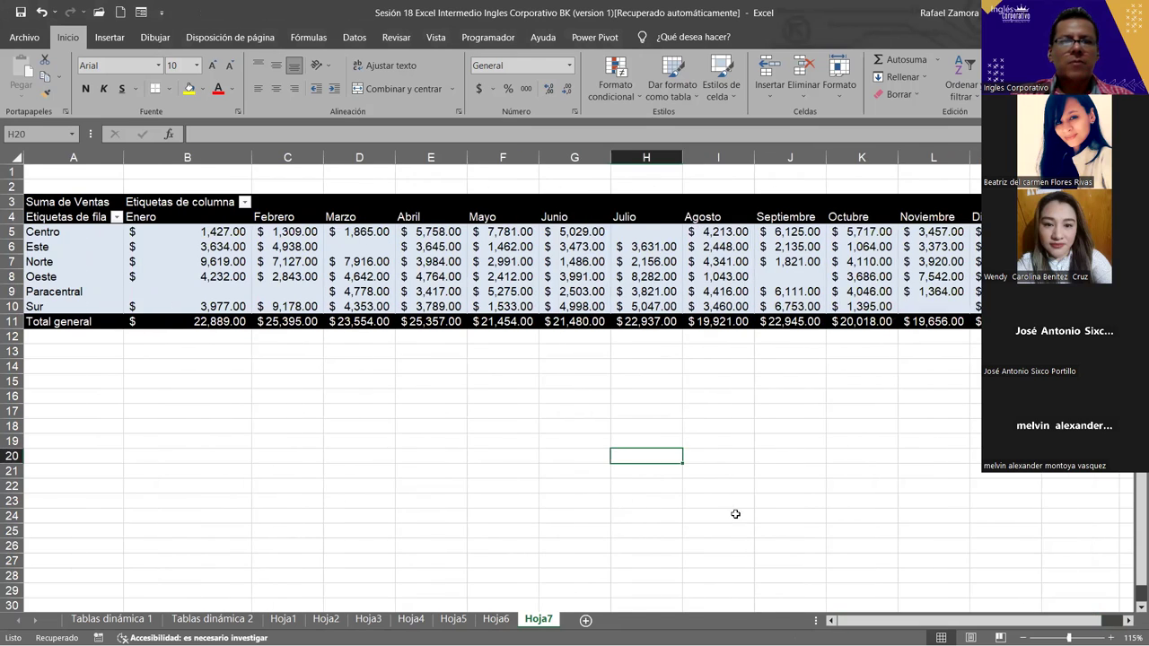
Give columns B through M one uniform width that fits the amounts, undoing the resize that makes them too narrow
{"action": "left_click", "coordinate": [202, 157]}
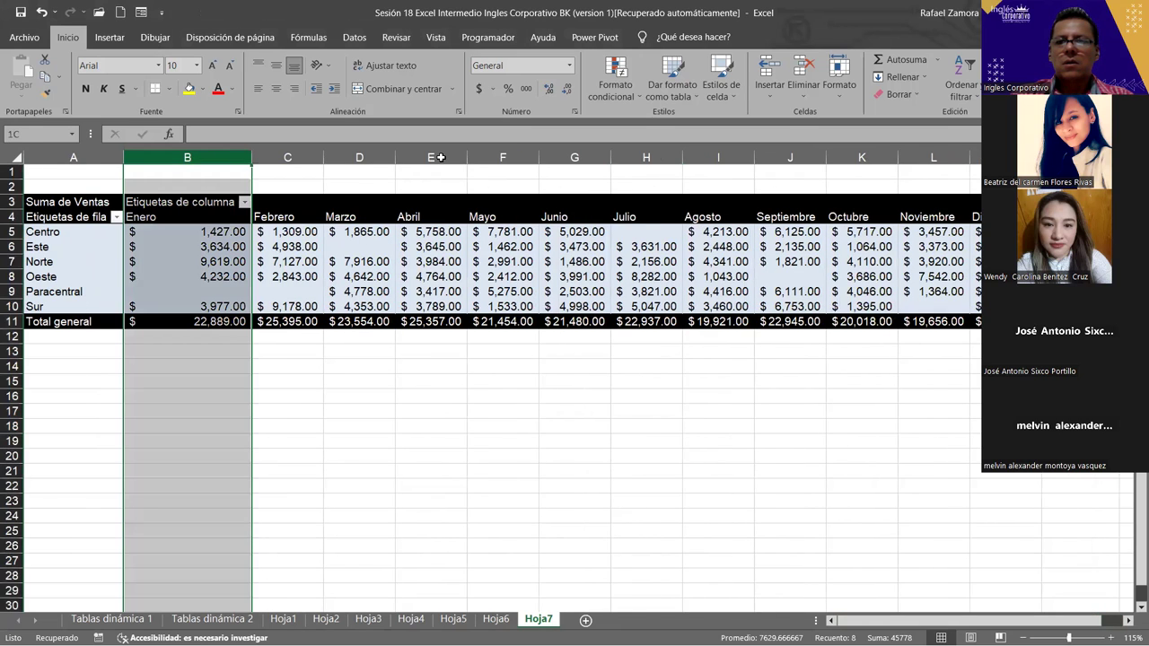
{"action": "left_click", "coordinate": [950, 160], "text": "shift"}
{"action": "left_click", "coordinate": [536, 159]}
{"action": "double_click", "coordinate": [536, 159]}
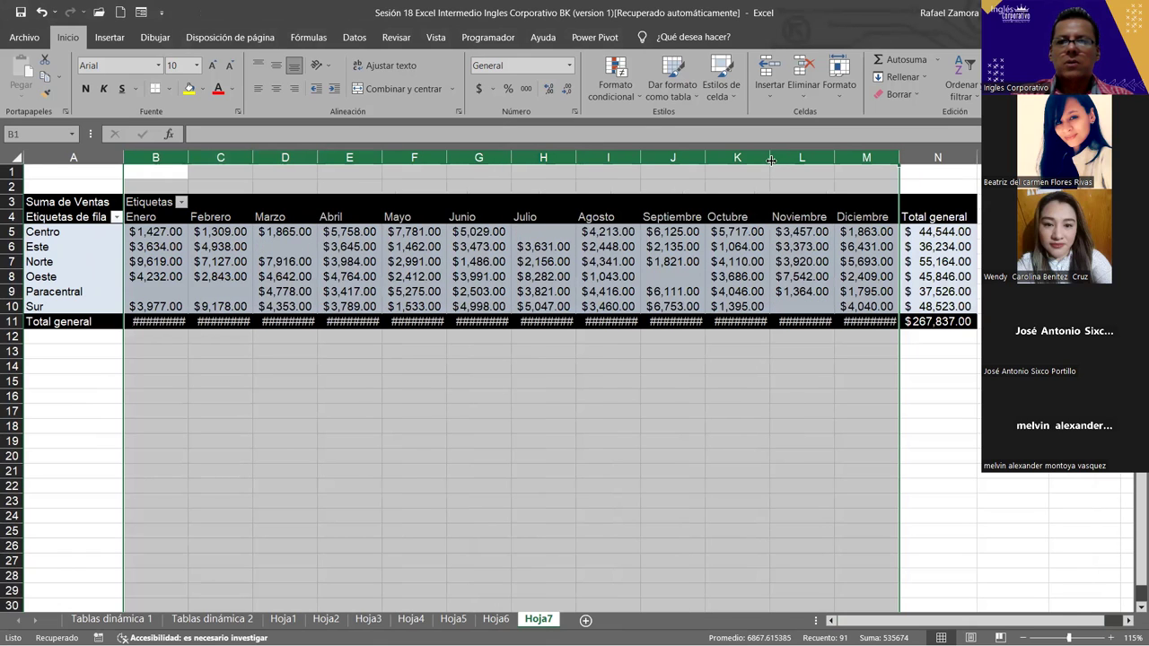
{"action": "key", "text": "ctrl+z"}
{"action": "left_click", "coordinate": [680, 383]}
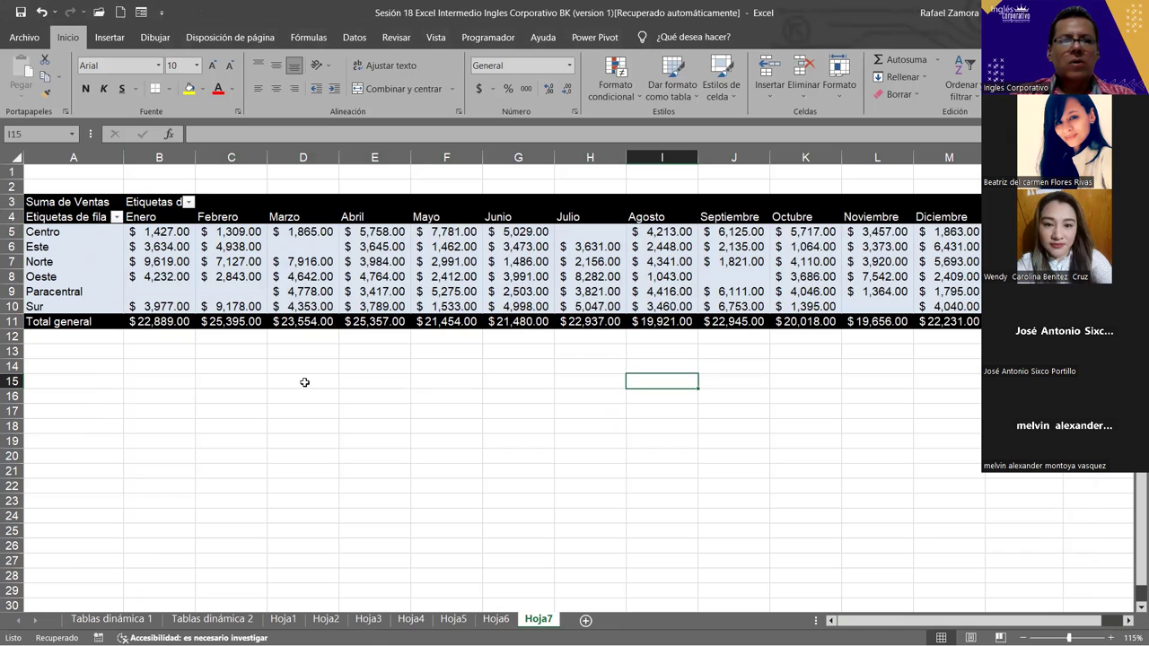
Select the pivot table's month columns one at a time from Enero to Mayo, then return to Enero
{"action": "left_click", "coordinate": [158, 229]}
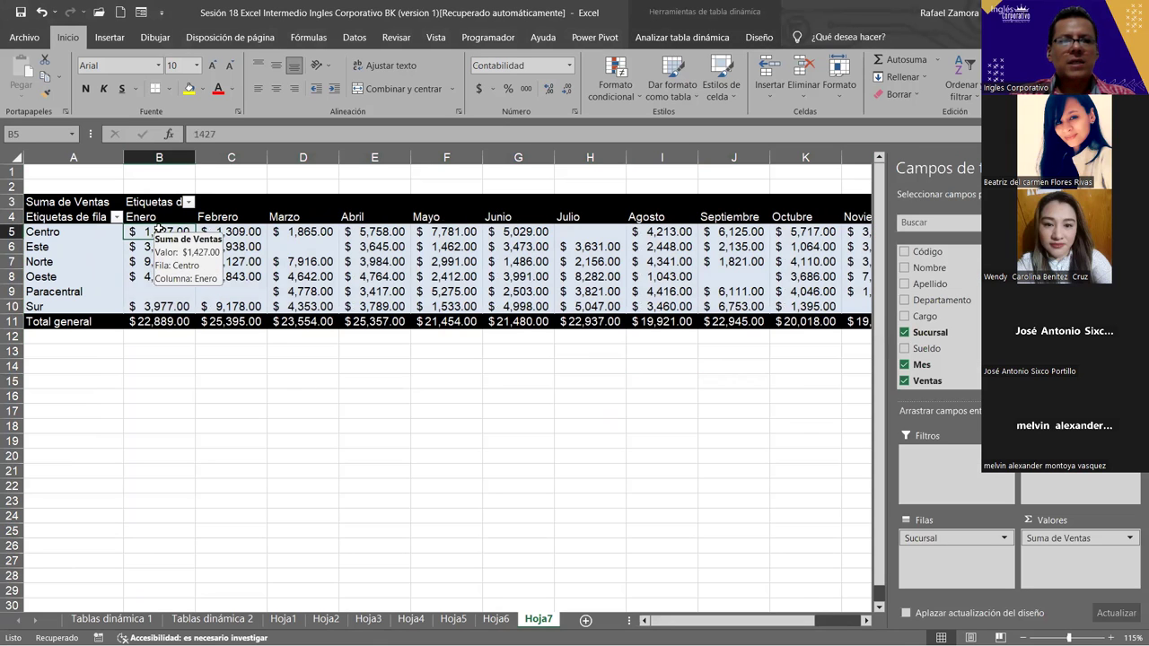
{"action": "left_click", "coordinate": [166, 208]}
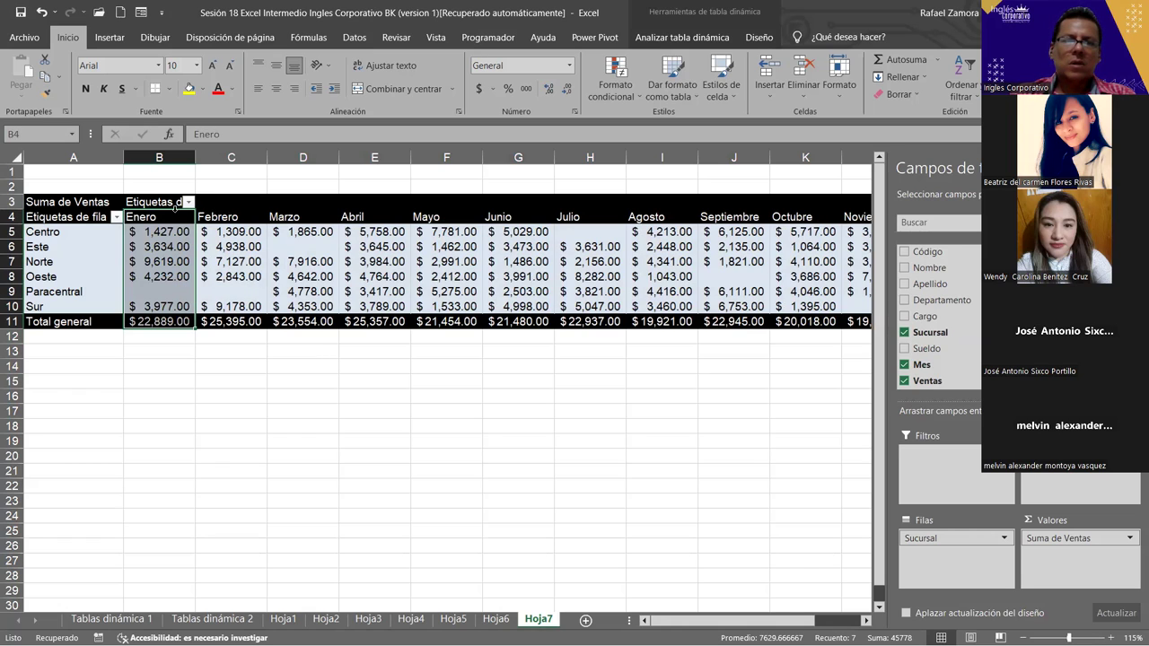
{"action": "left_click", "coordinate": [225, 211]}
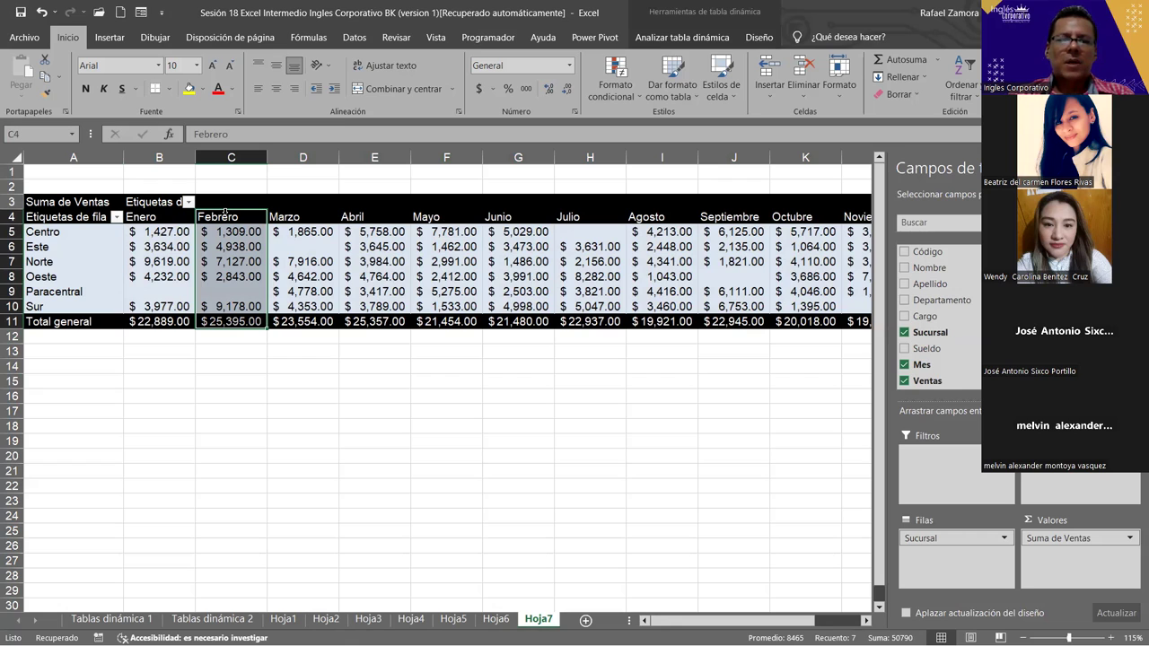
{"action": "left_click", "coordinate": [282, 209]}
{"action": "left_click", "coordinate": [346, 207]}
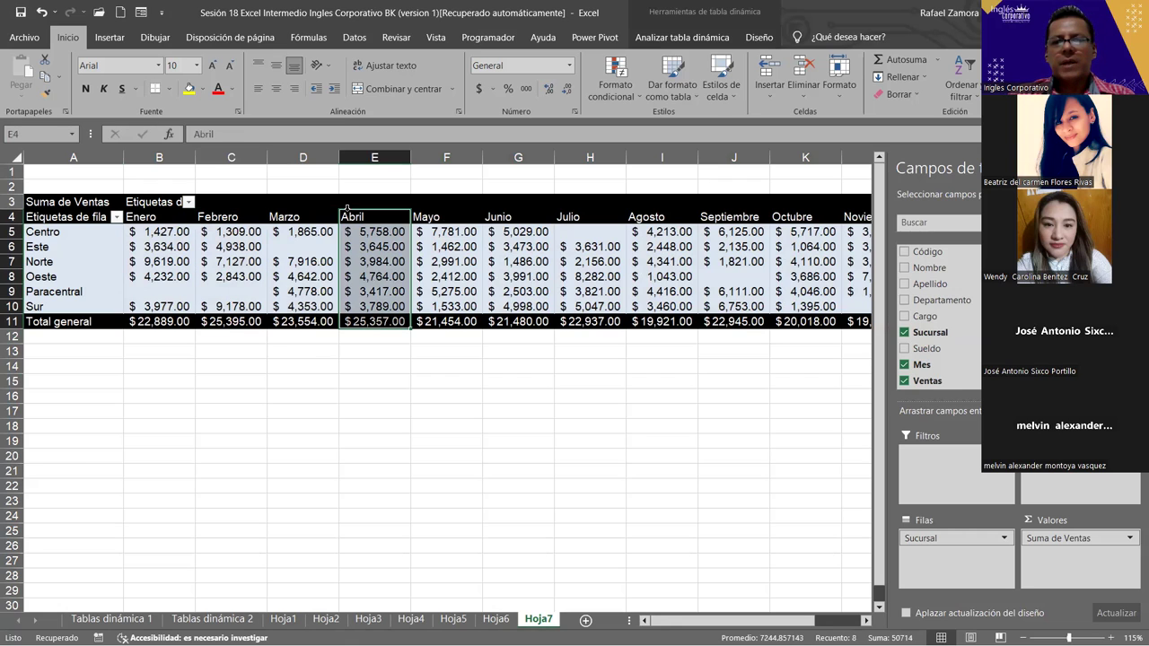
{"action": "left_click", "coordinate": [426, 217]}
{"action": "left_click", "coordinate": [154, 211]}
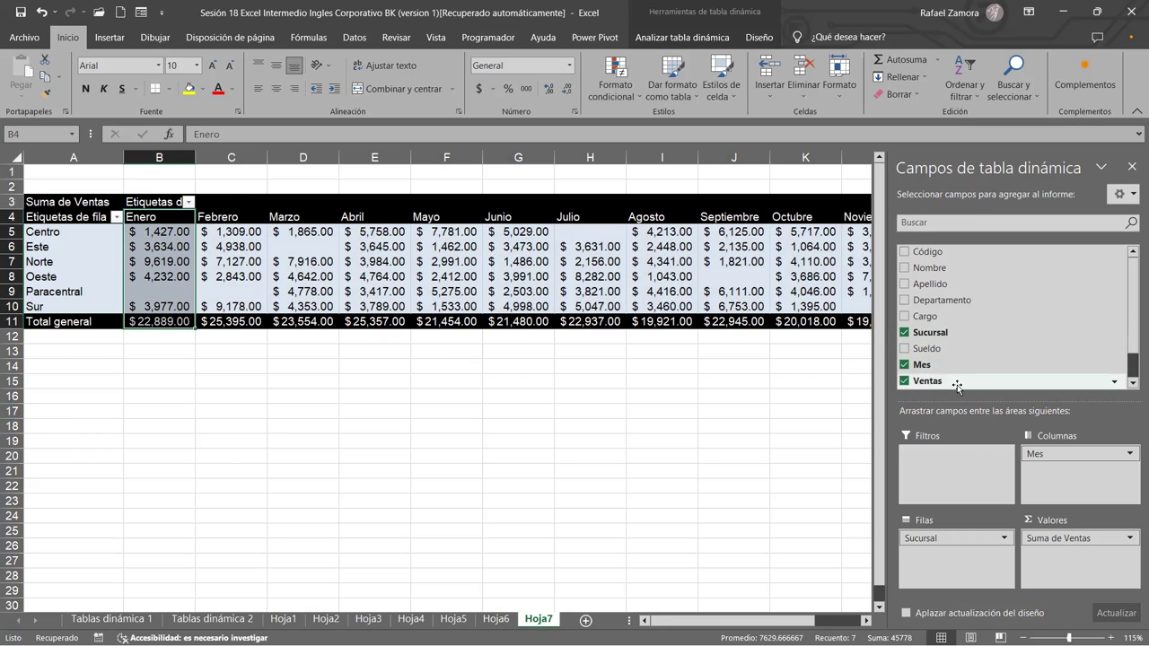
Add the Ventas field a second time to the pivot table's values area
{"action": "left_click_drag", "start_coordinate": [956, 386], "coordinate": [1092, 567]}
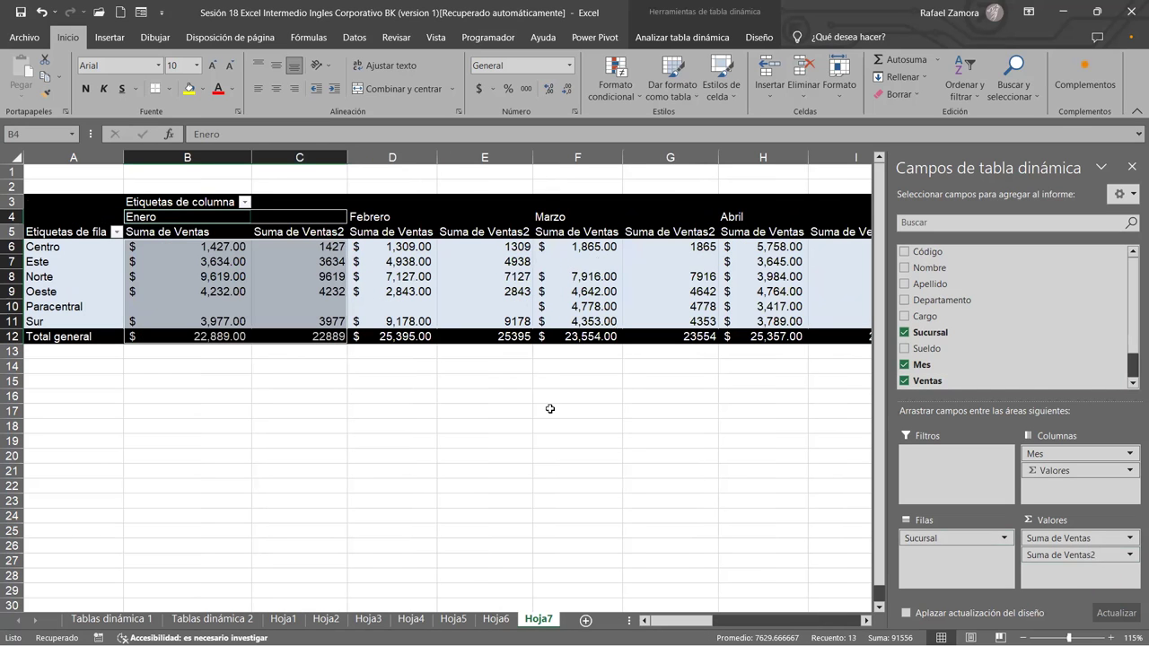
{"action": "left_click", "coordinate": [442, 281]}
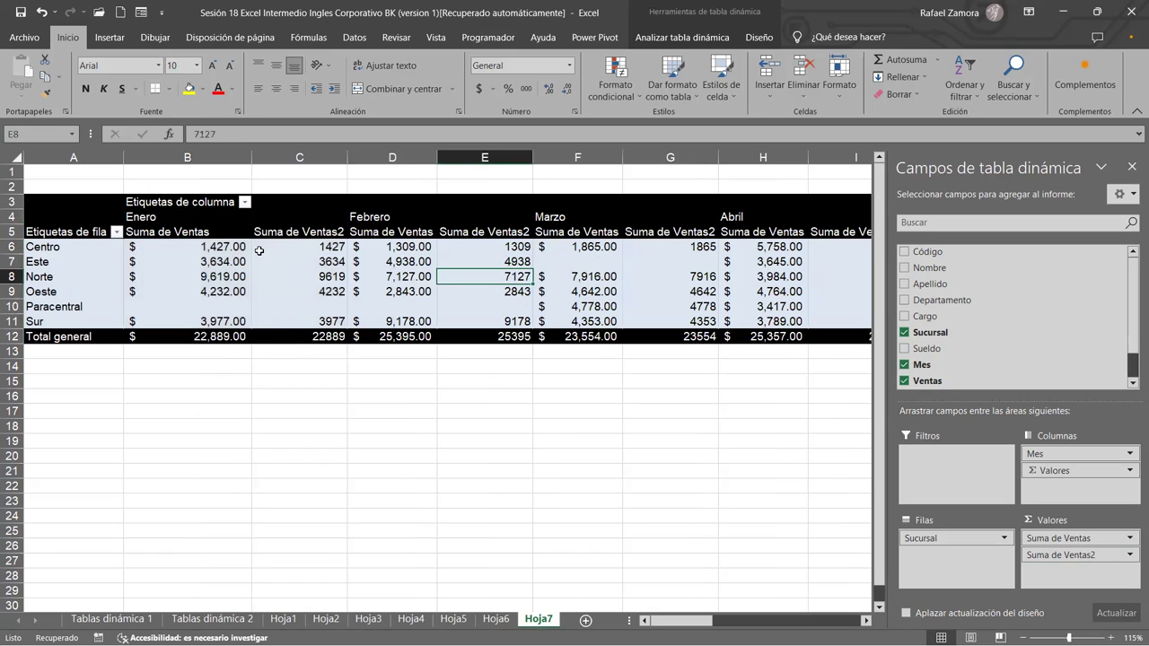
{"action": "mouse_move", "coordinate": [216, 248]}
{"action": "mouse_move", "coordinate": [243, 272]}
Fill the Suma de Ventas column under Enero with dark orange
{"action": "left_click", "coordinate": [216, 222]}
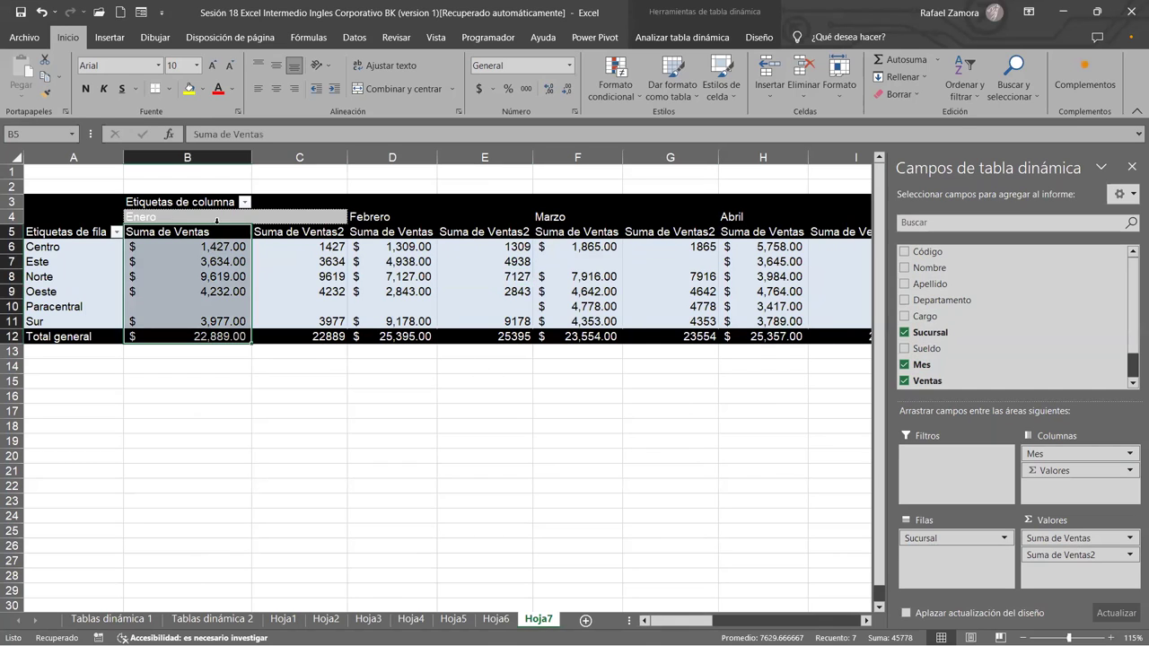
{"action": "left_click", "coordinate": [204, 90]}
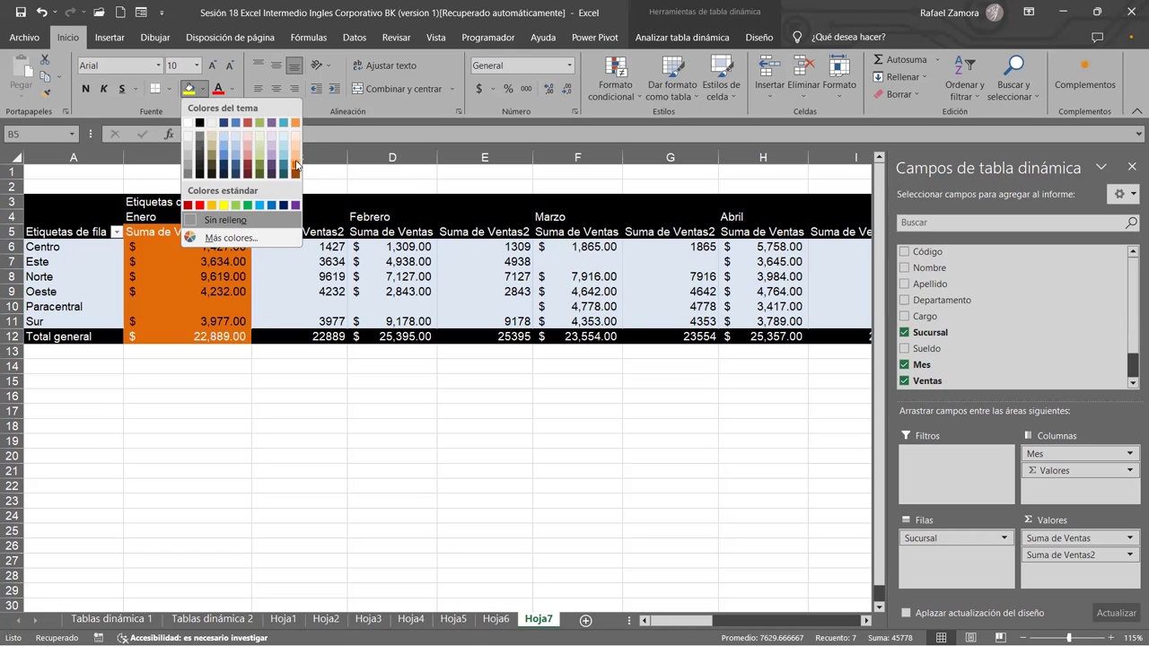
{"action": "left_click", "coordinate": [312, 364]}
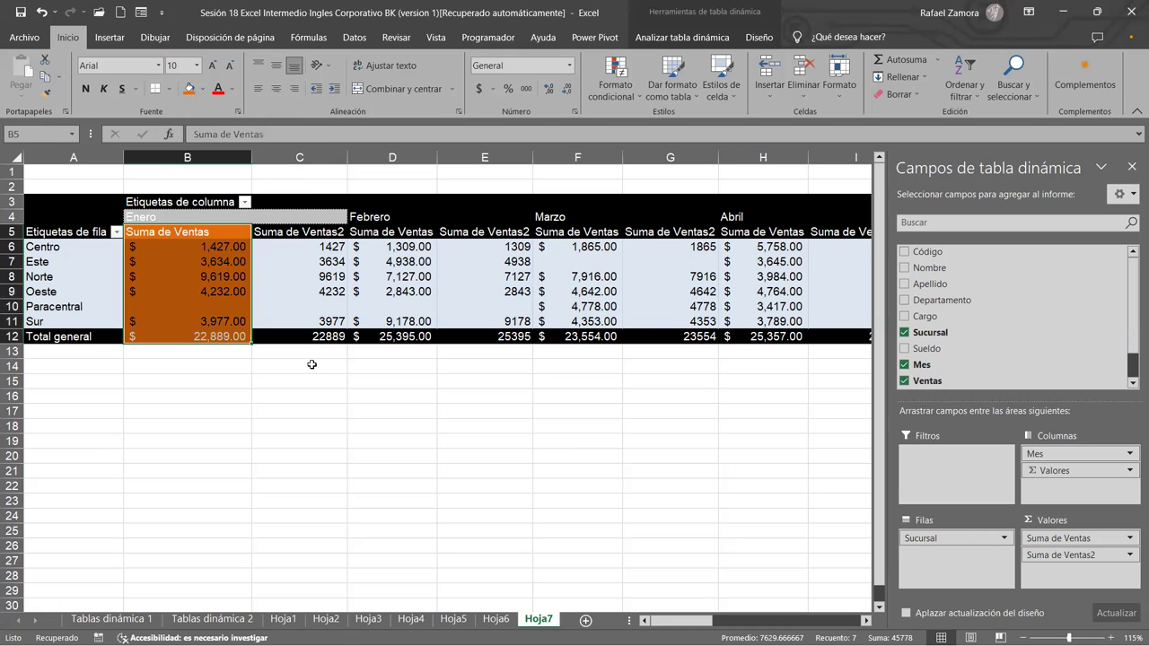
{"action": "left_click", "coordinate": [263, 415]}
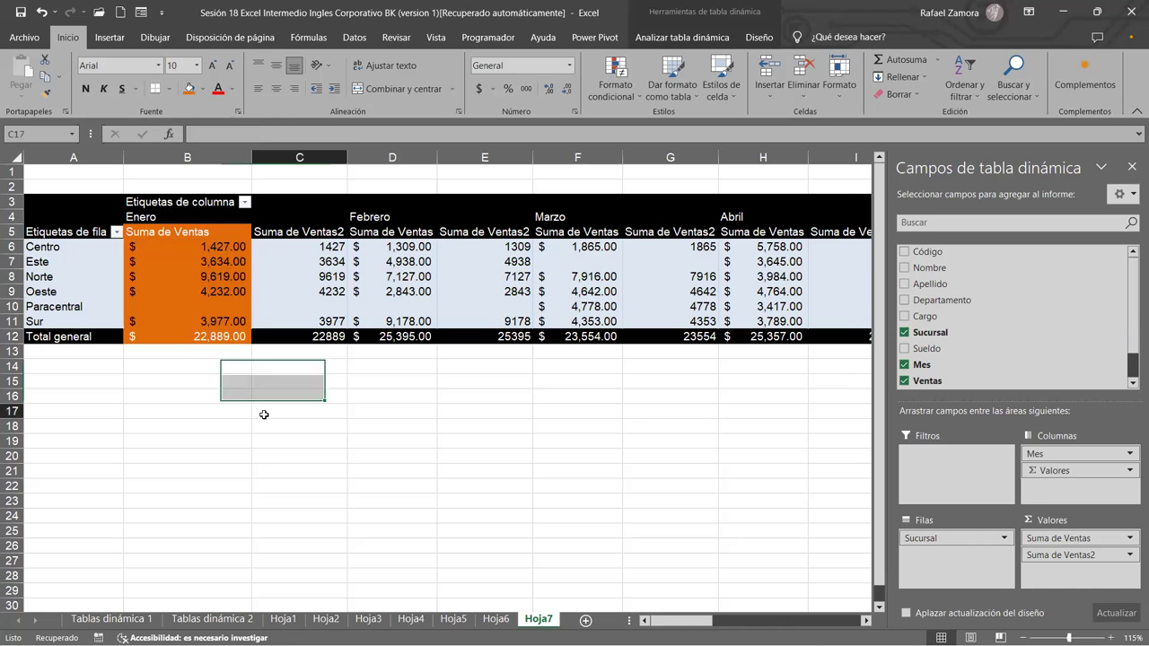
Extend the orange fill to the Suma de Ventas columns of all months
{"action": "left_click", "coordinate": [366, 225]}
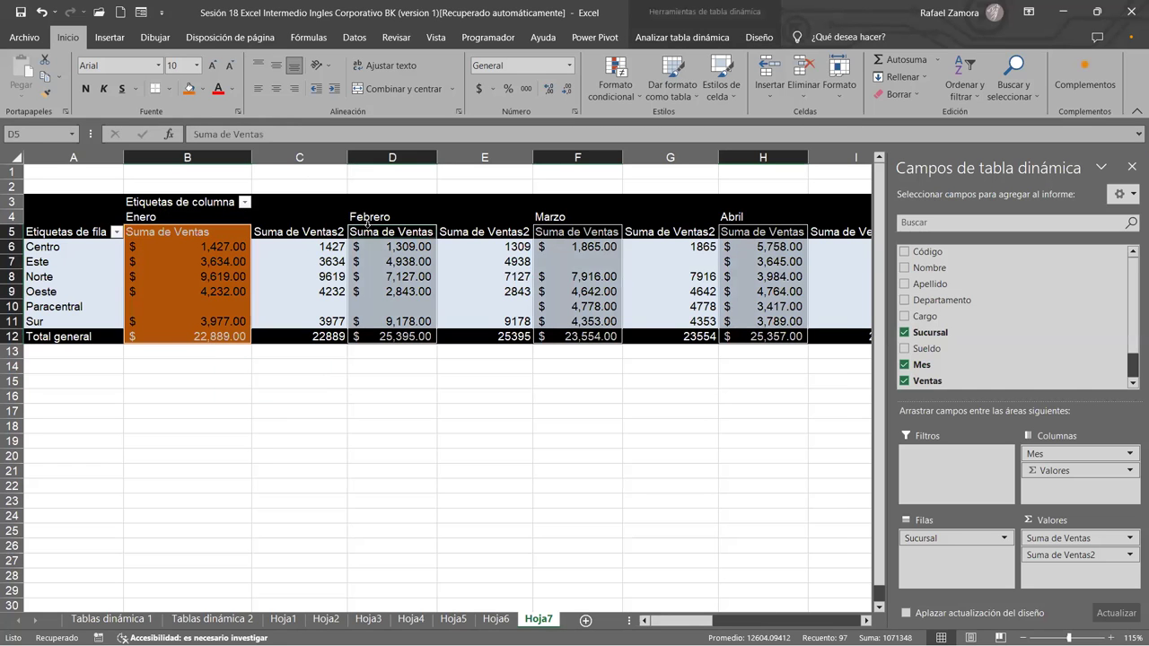
{"action": "left_click", "coordinate": [189, 87]}
{"action": "left_click", "coordinate": [519, 413]}
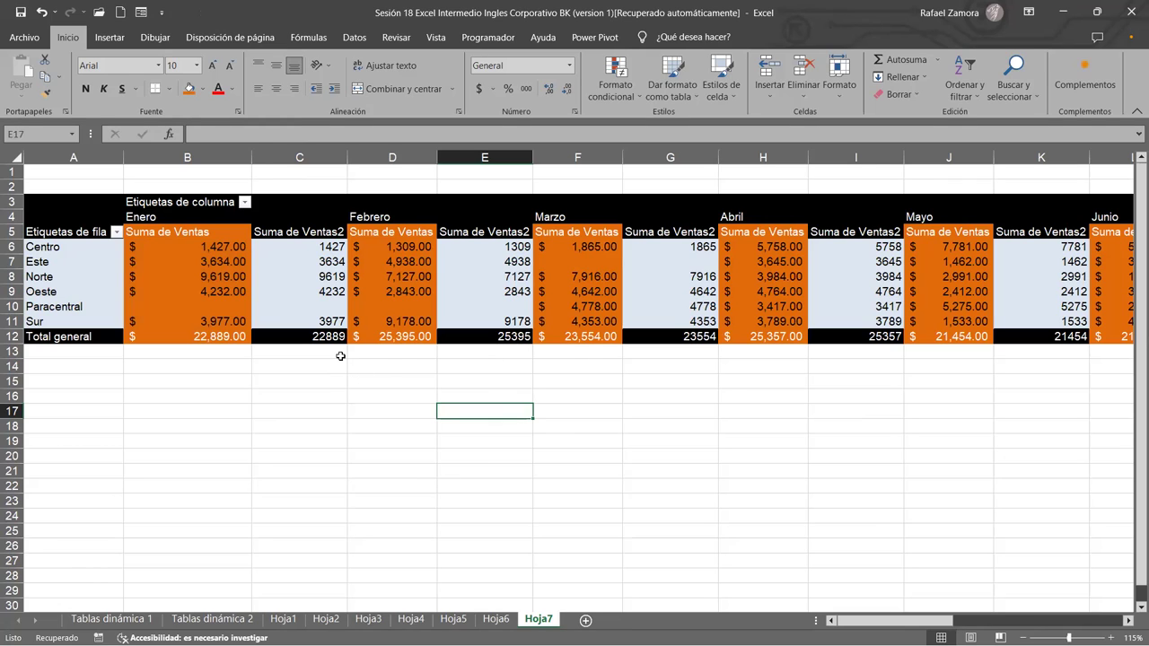
Undo the orange fills and the addition of the second Ventas value field
{"action": "key", "text": "ctrl+z"}
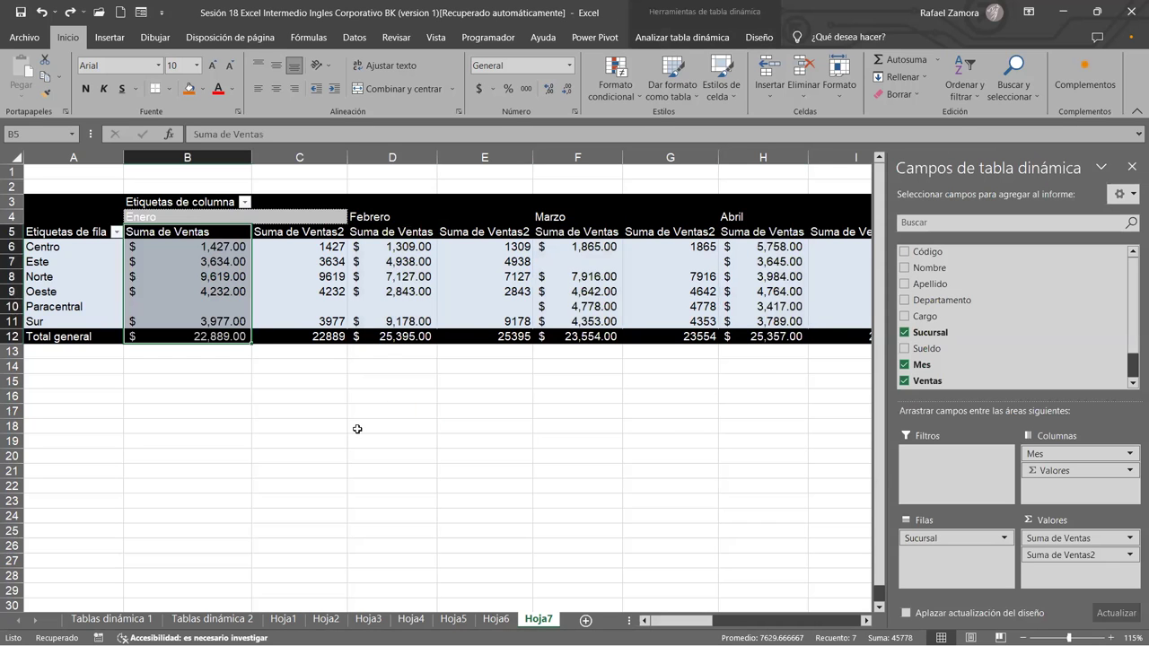
{"action": "key", "text": "ctrl+z"}
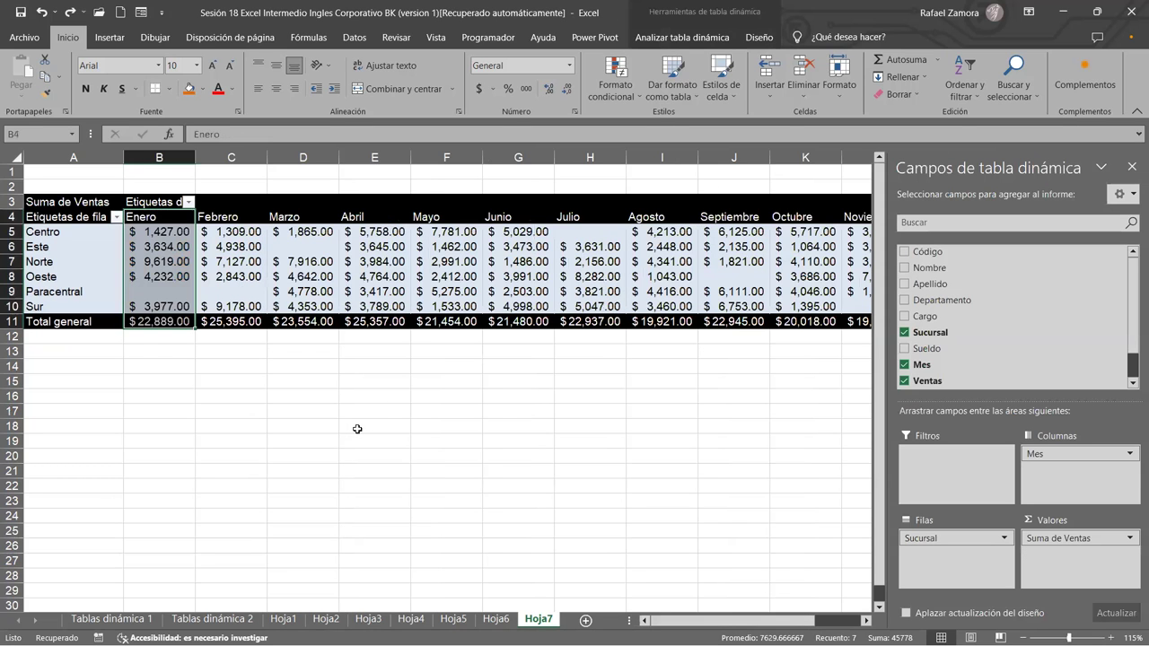
{"action": "left_click", "coordinate": [357, 428]}
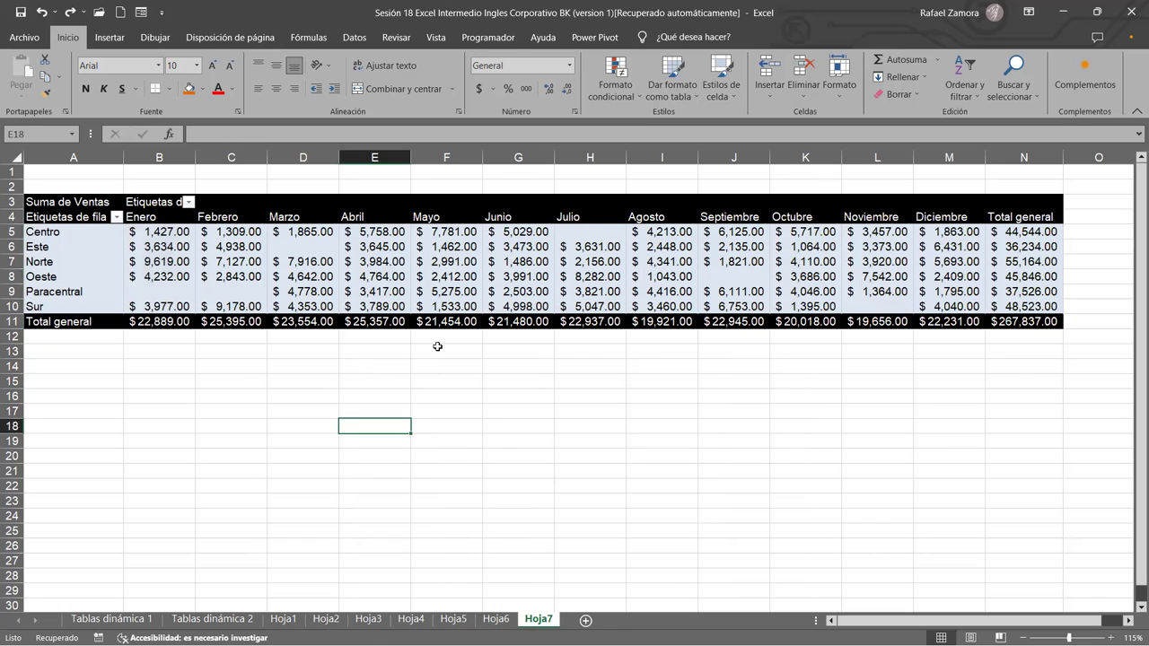
Add Ventas again as a second value field next to Suma de Ventas in the pivot table
{"action": "left_click", "coordinate": [182, 248]}
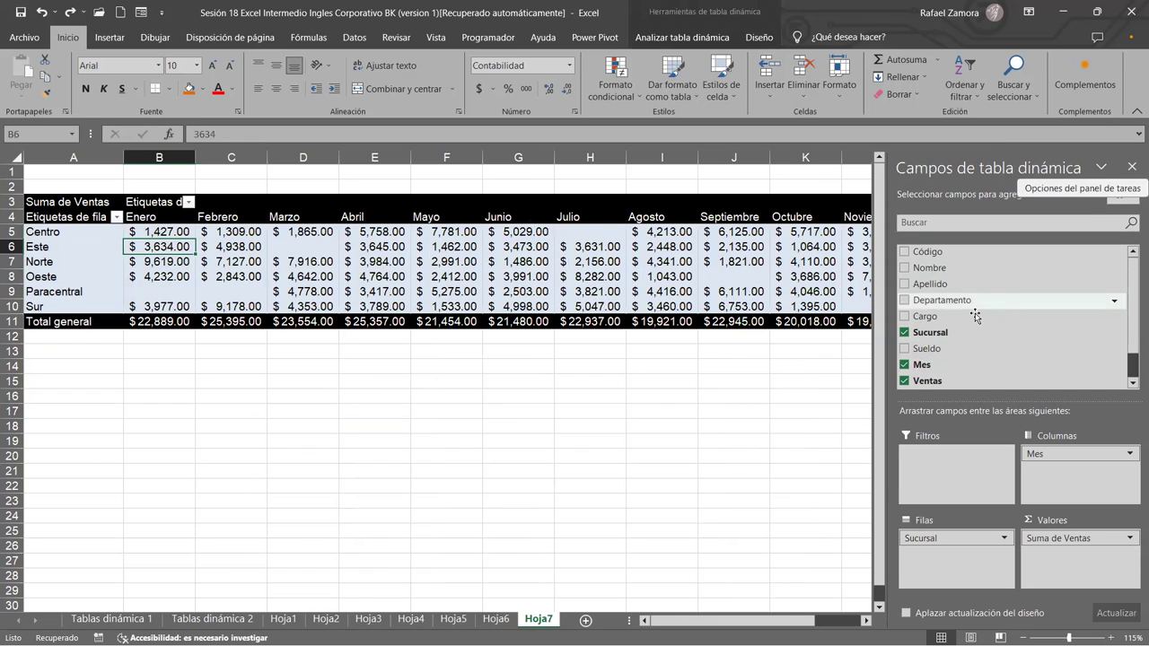
{"action": "scroll", "coordinate": [978, 341], "scroll_direction": "down", "scroll_amount": 1}
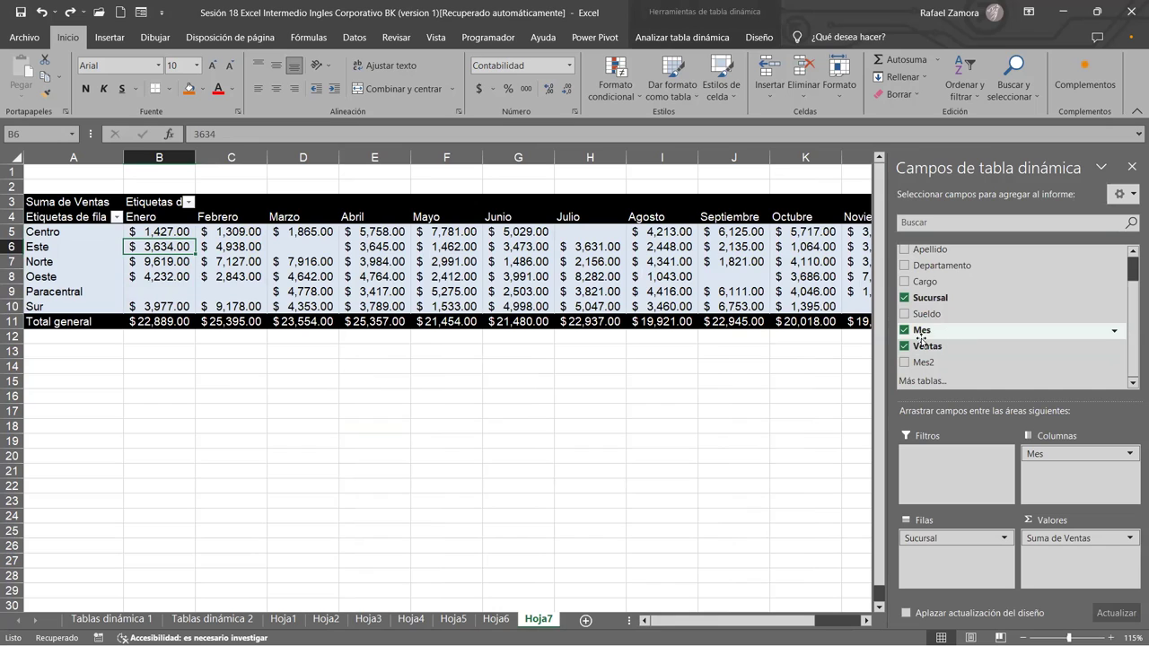
{"action": "left_click_drag", "start_coordinate": [939, 351], "coordinate": [1079, 557]}
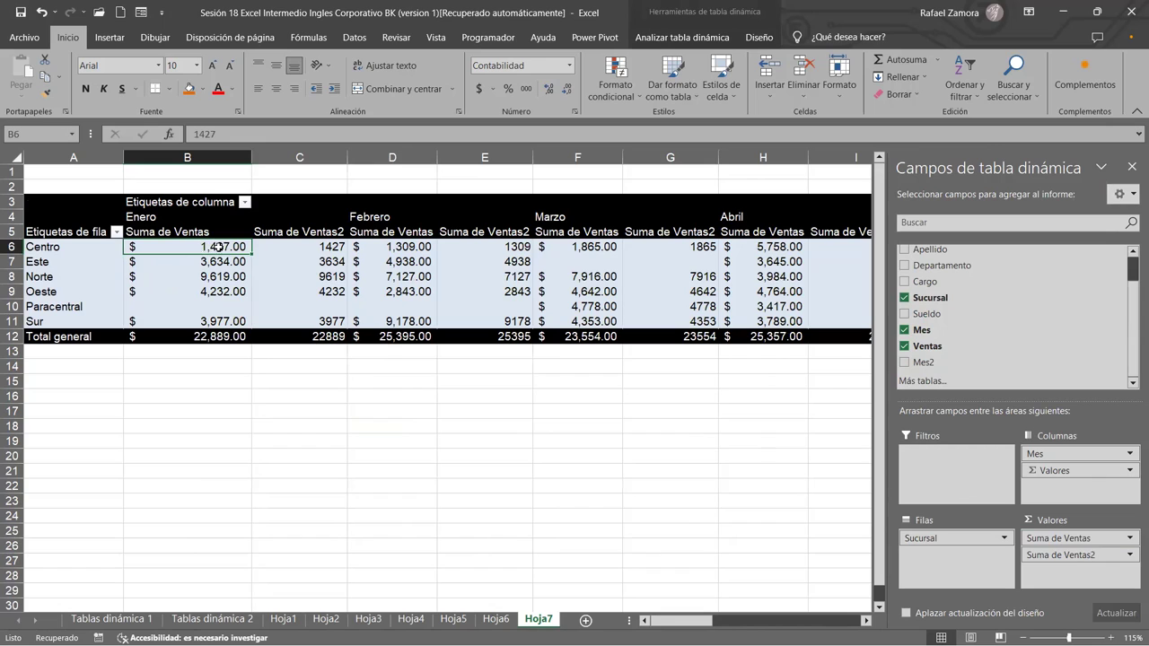
Select the Suma de Ventas columns of every month together and fill them with orange
{"action": "mouse_move", "coordinate": [218, 246]}
{"action": "left_click", "coordinate": [213, 222]}
{"action": "left_click", "coordinate": [189, 88]}
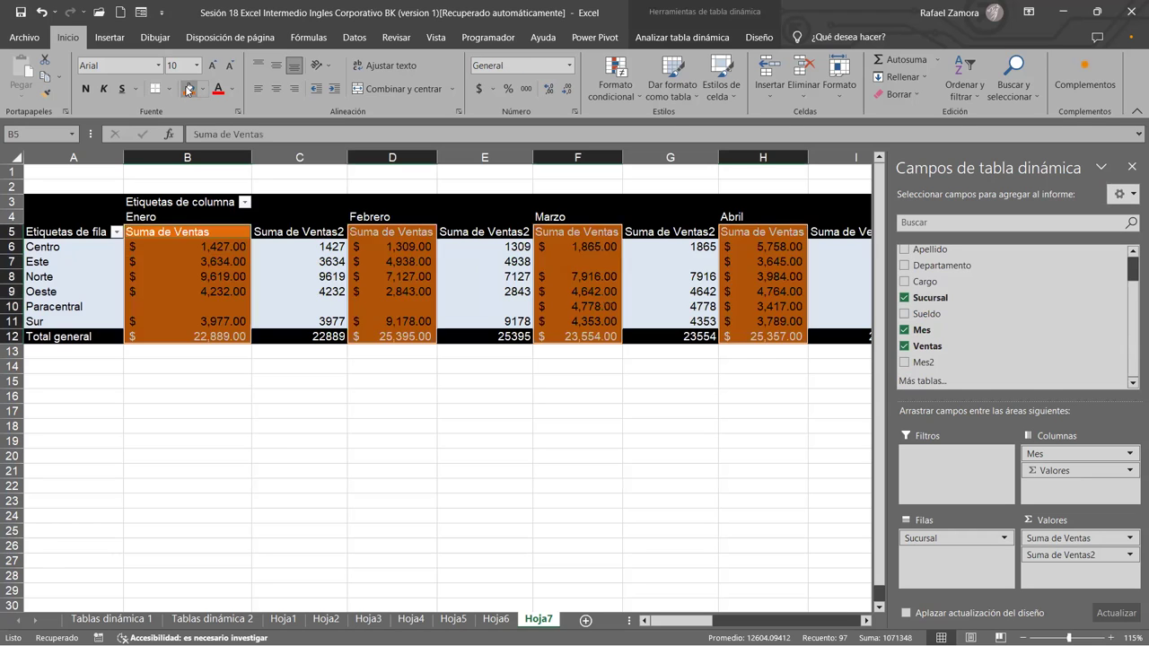
{"action": "left_click", "coordinate": [441, 410]}
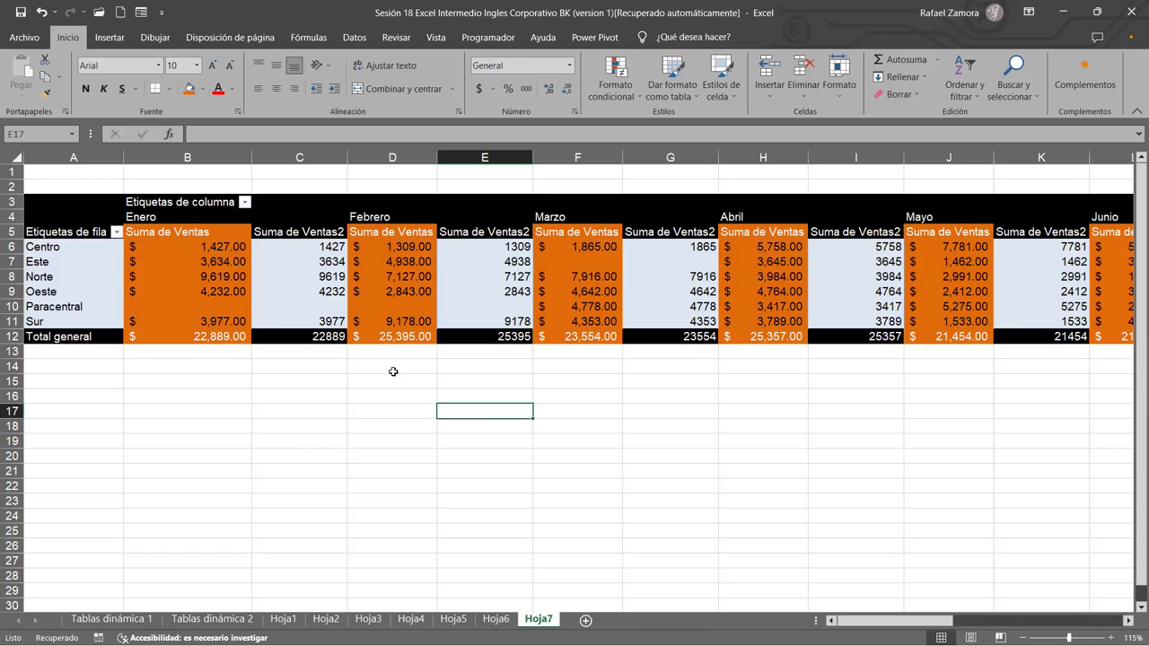
Format the Suma de Ventas2 values as Contabilidad with the $ symbol and 2 decimals
{"action": "left_click", "coordinate": [327, 251]}
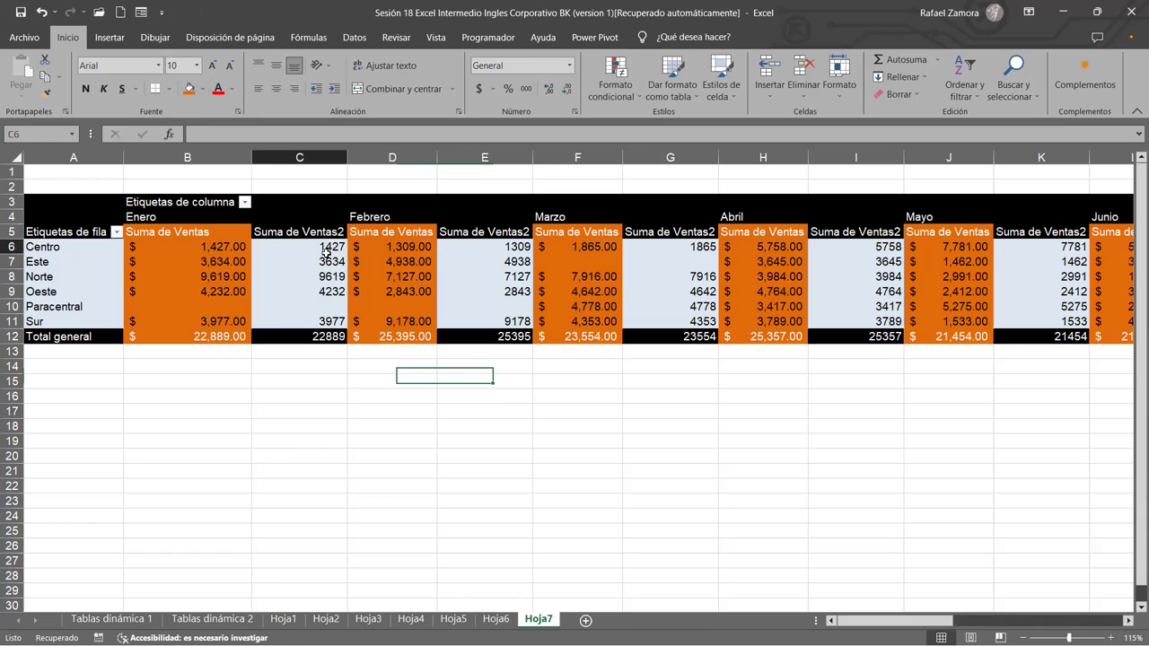
{"action": "right_click", "coordinate": [326, 256]}
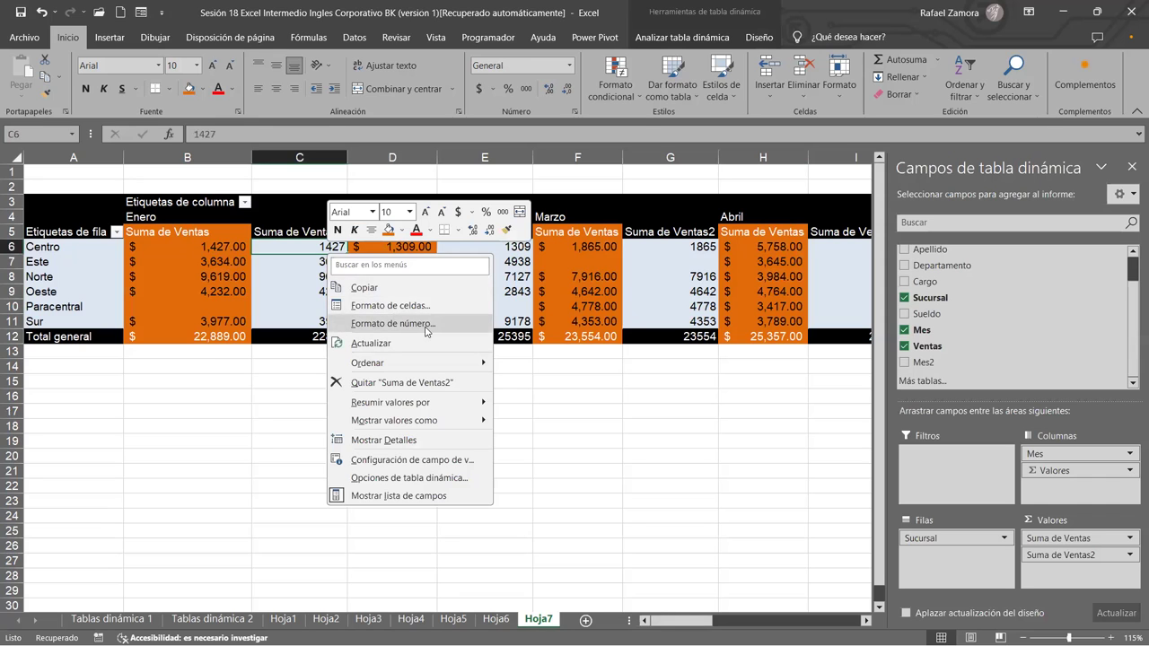
{"action": "left_click", "coordinate": [426, 330]}
{"action": "left_click", "coordinate": [513, 490]}
{"action": "left_click", "coordinate": [526, 466]}
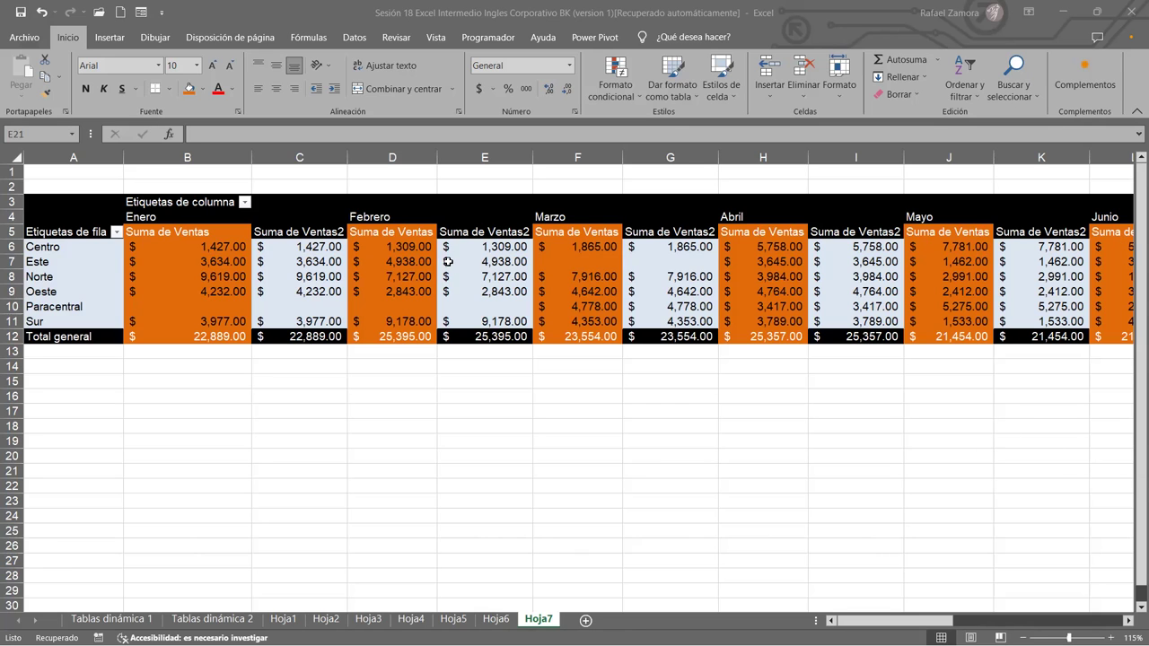
{"action": "left_click", "coordinate": [989, 306]}
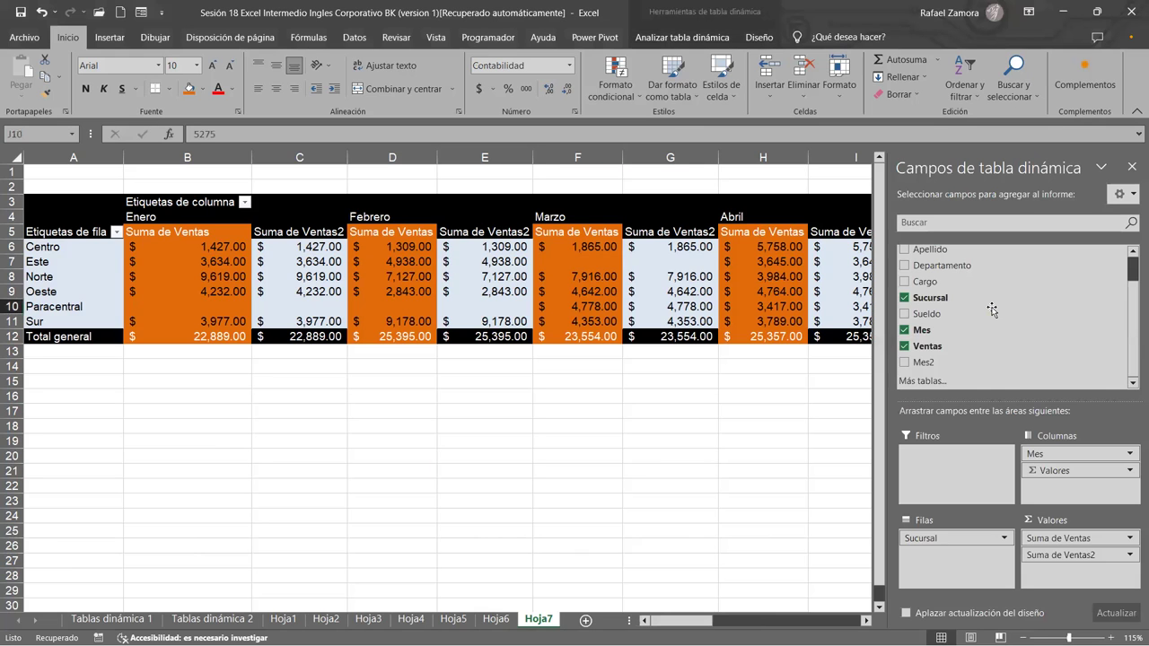
{"action": "left_click", "coordinate": [1127, 554]}
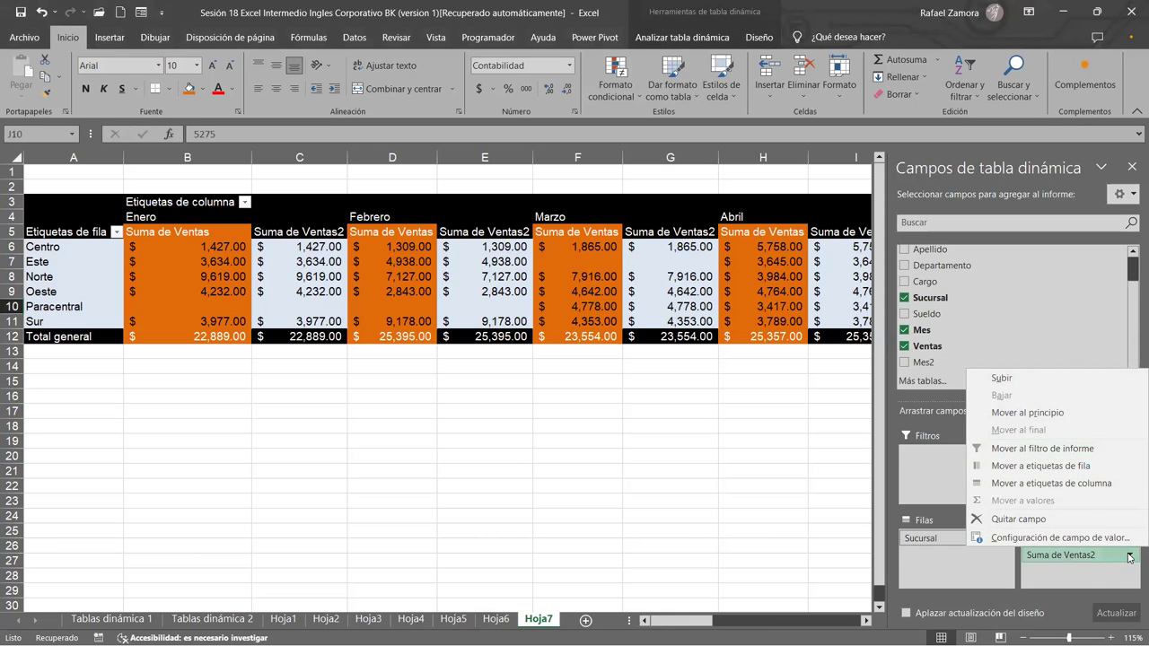
{"action": "left_click", "coordinate": [1128, 556]}
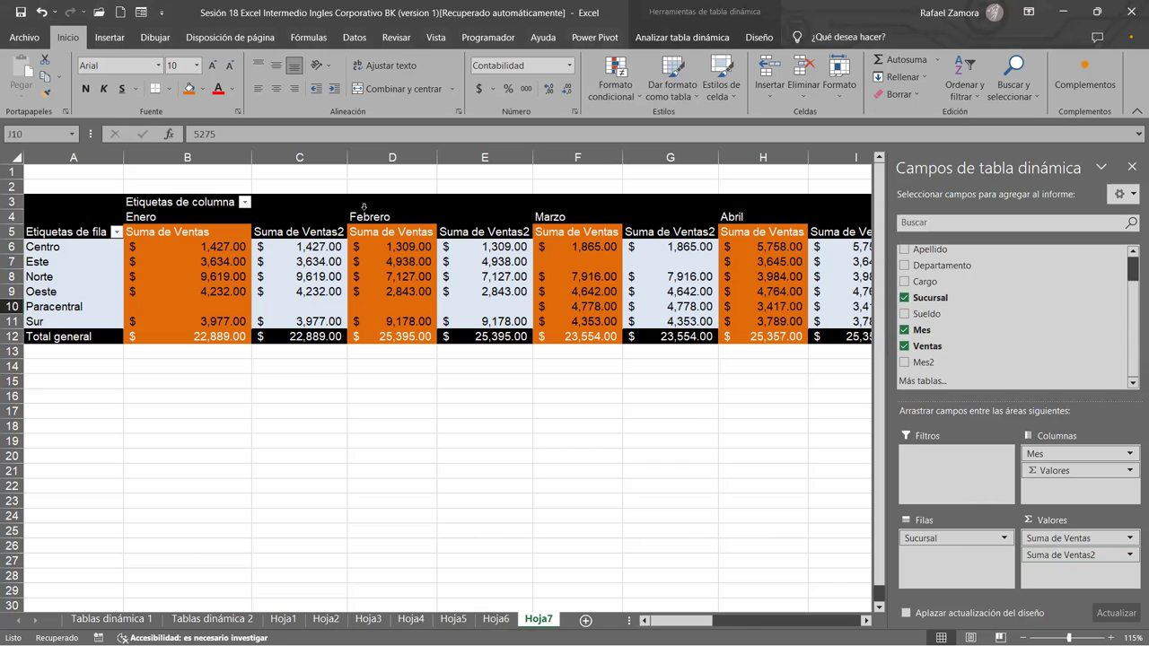
{"action": "right_click", "coordinate": [289, 245]}
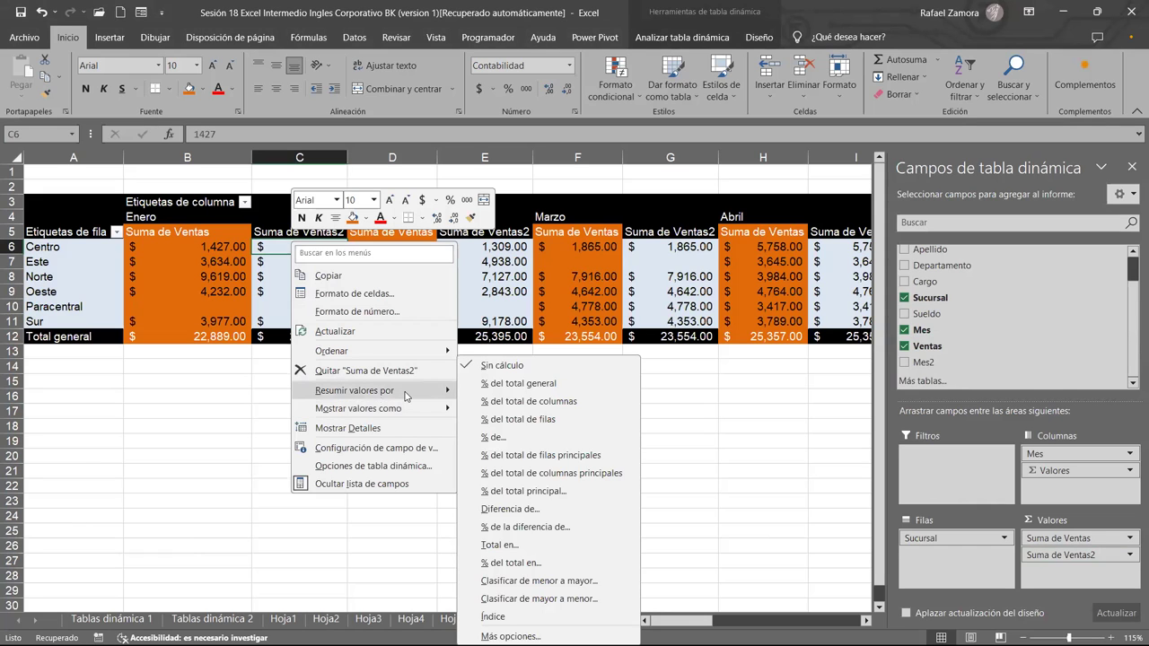
{"action": "mouse_move", "coordinate": [405, 396]}
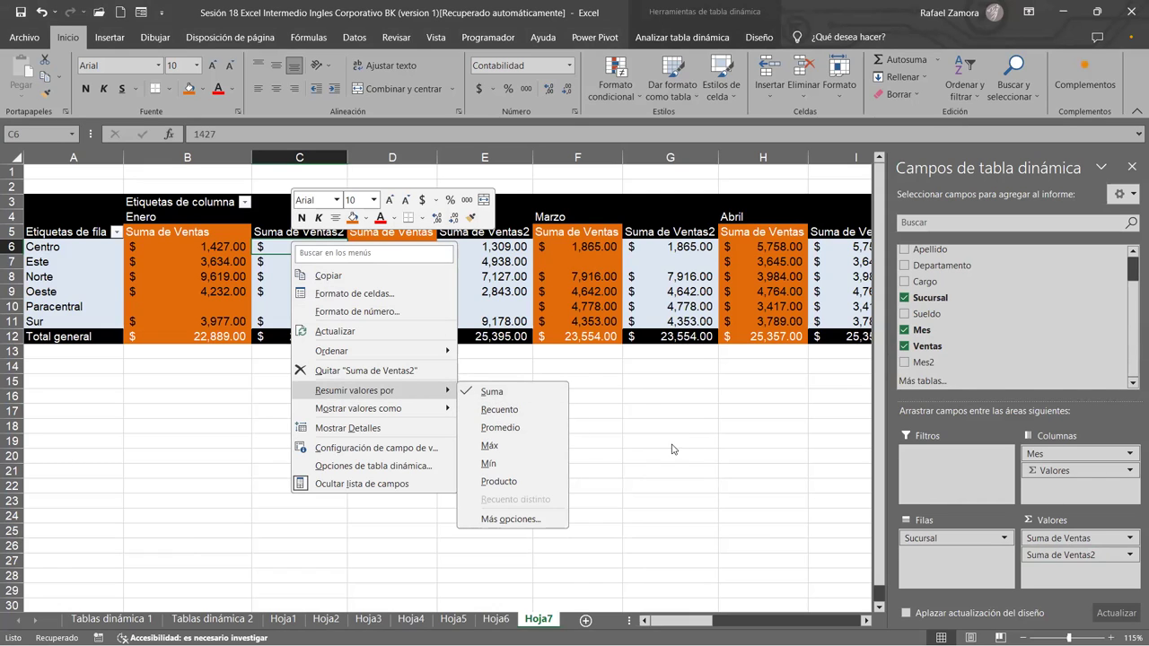
{"action": "left_click", "coordinate": [641, 416]}
Compare the Suma de Ventas and Suma de Ventas2 values under the month headings of the pivot table
{"action": "left_click_drag", "start_coordinate": [299, 247], "coordinate": [305, 292]}
{"action": "left_click_drag", "start_coordinate": [218, 240], "coordinate": [320, 296]}
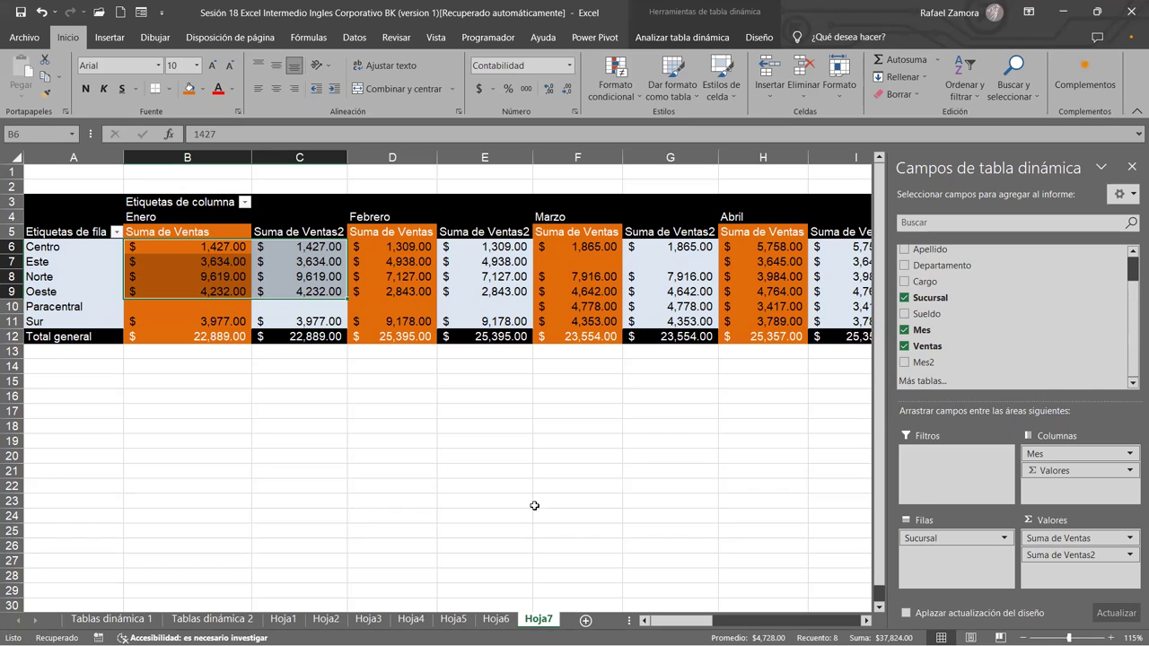
{"action": "left_click", "coordinate": [226, 277]}
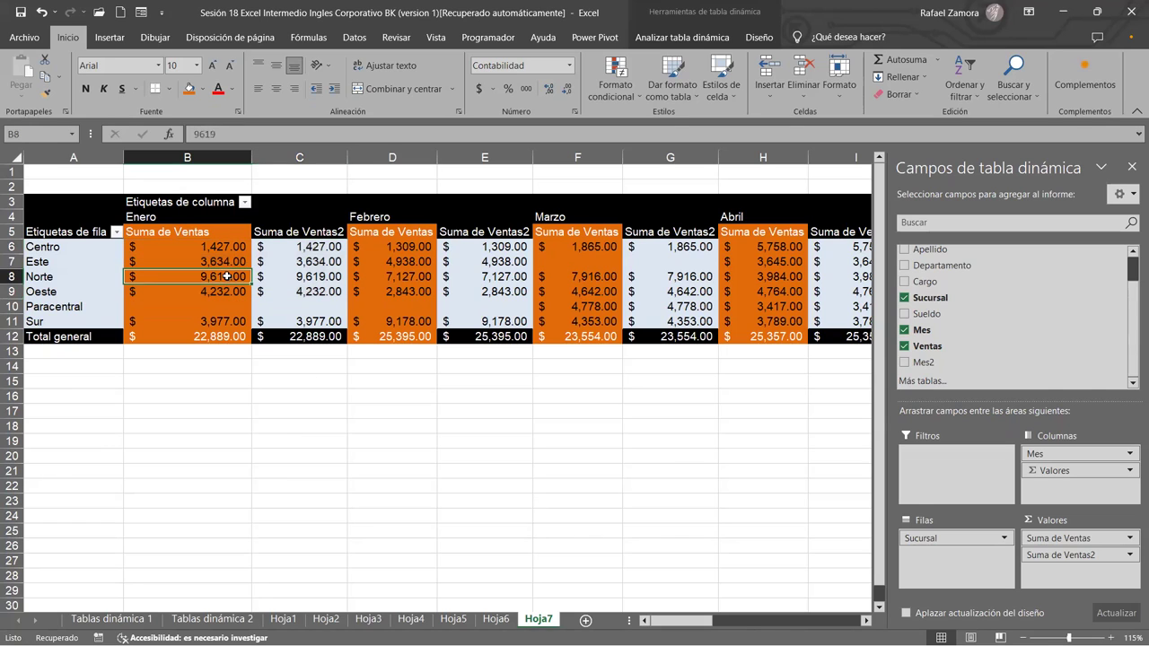
{"action": "left_click", "coordinate": [199, 216]}
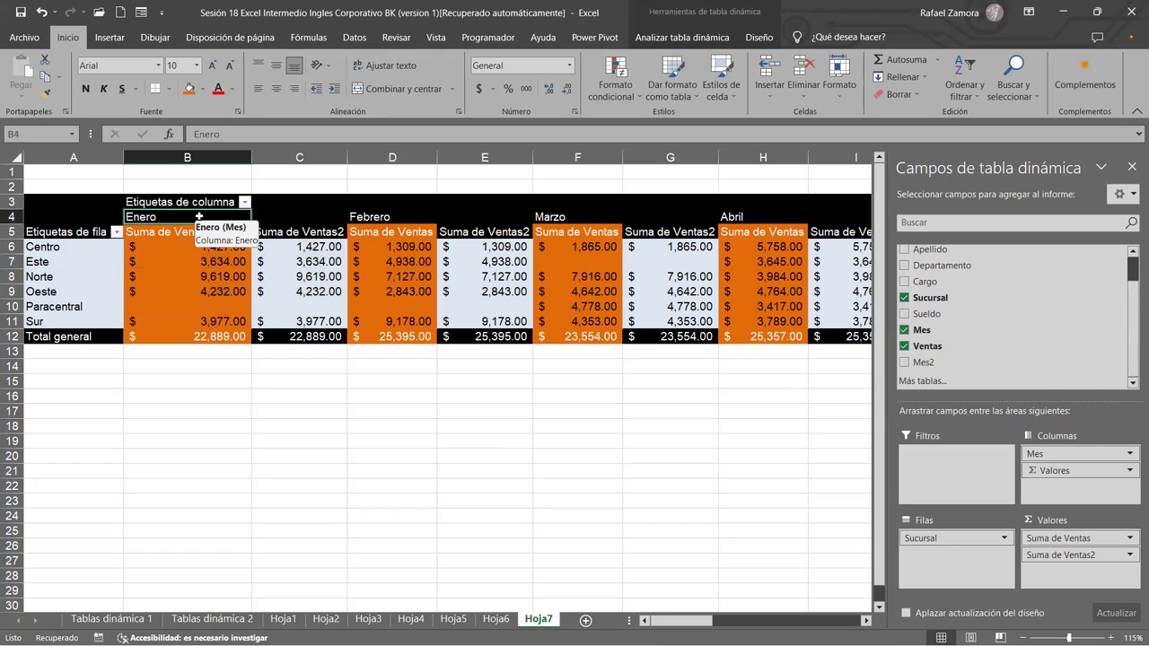
{"action": "left_click", "coordinate": [392, 216]}
{"action": "left_click", "coordinate": [616, 222]}
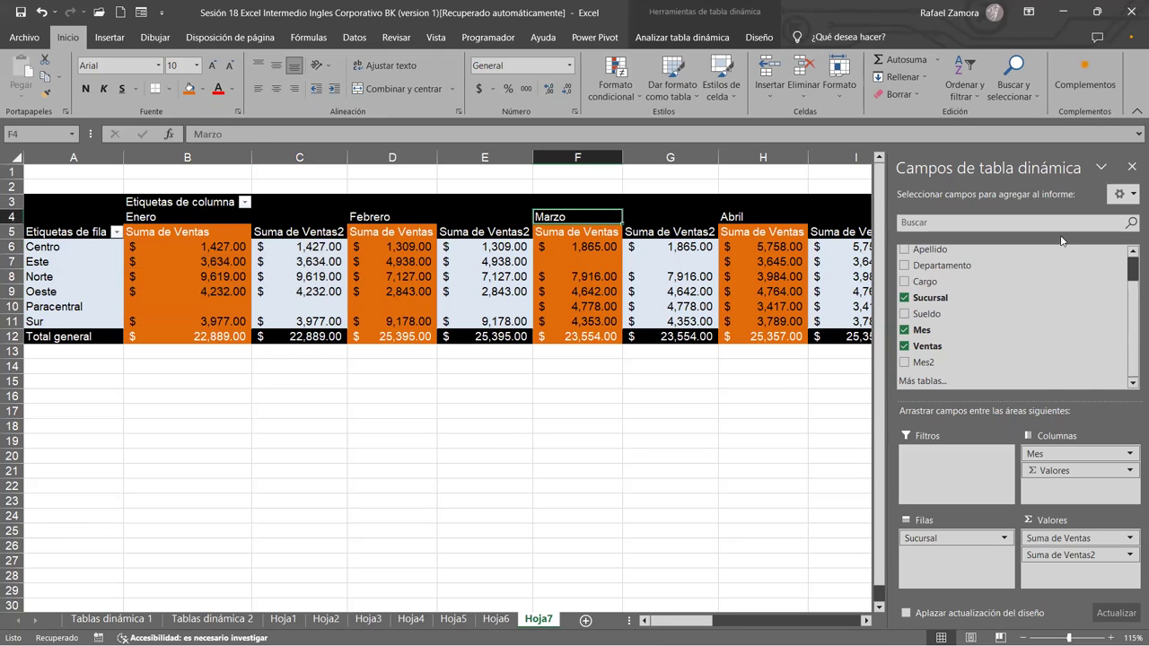
{"action": "left_click", "coordinate": [207, 246]}
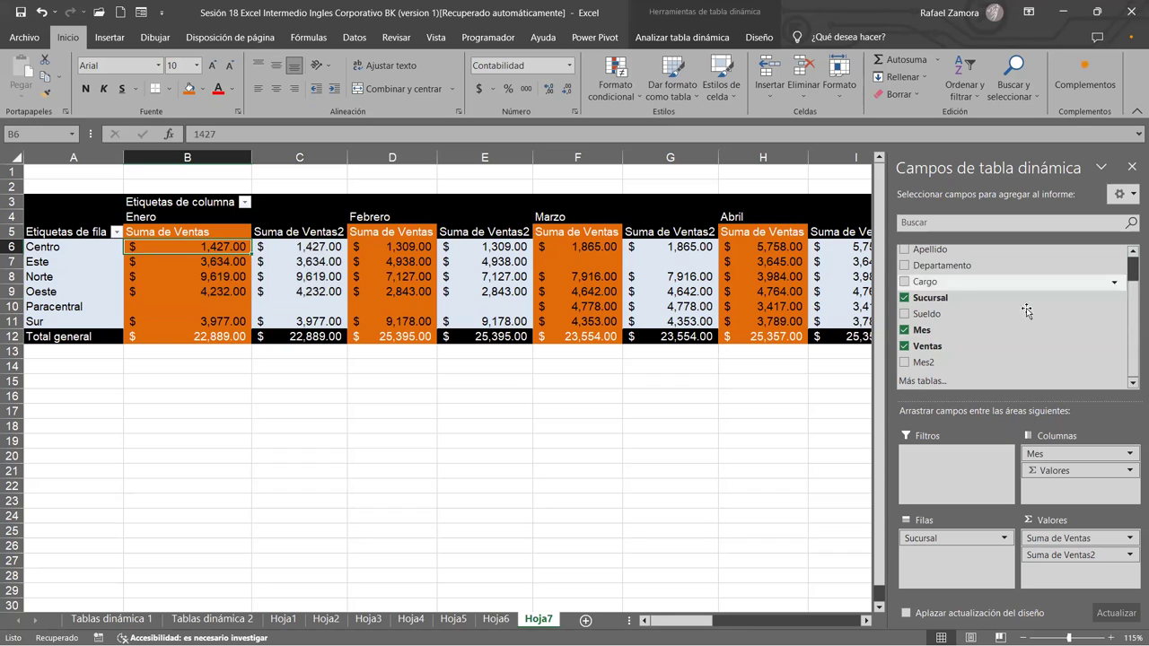
{"action": "left_click", "coordinate": [316, 230]}
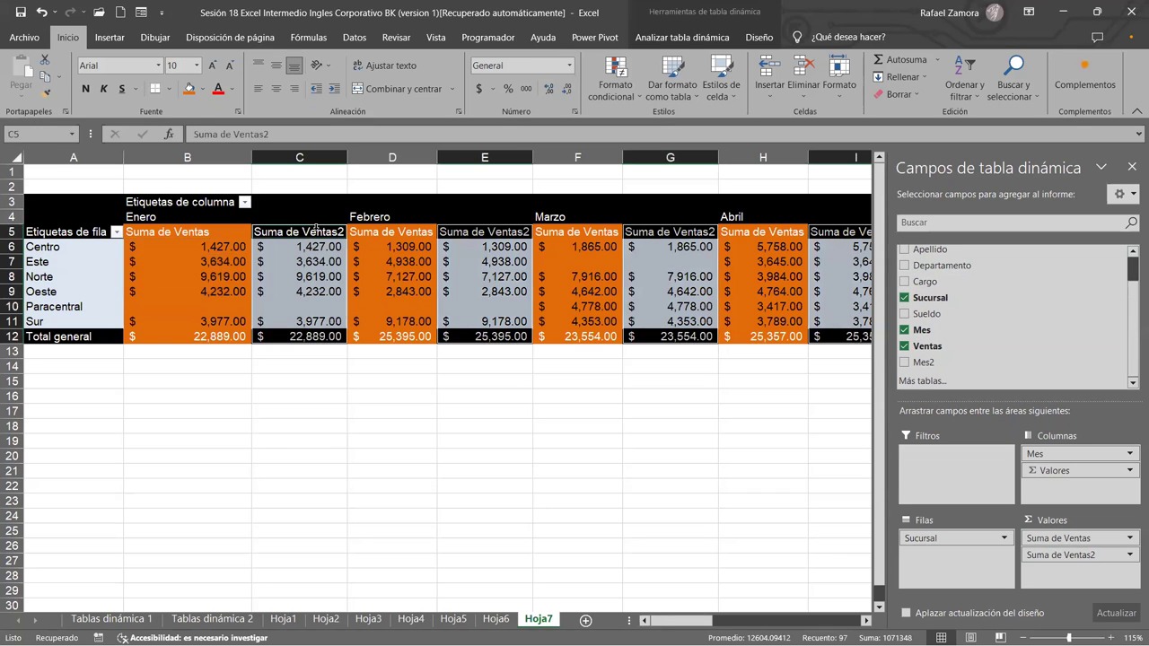
{"action": "left_click", "coordinate": [306, 409]}
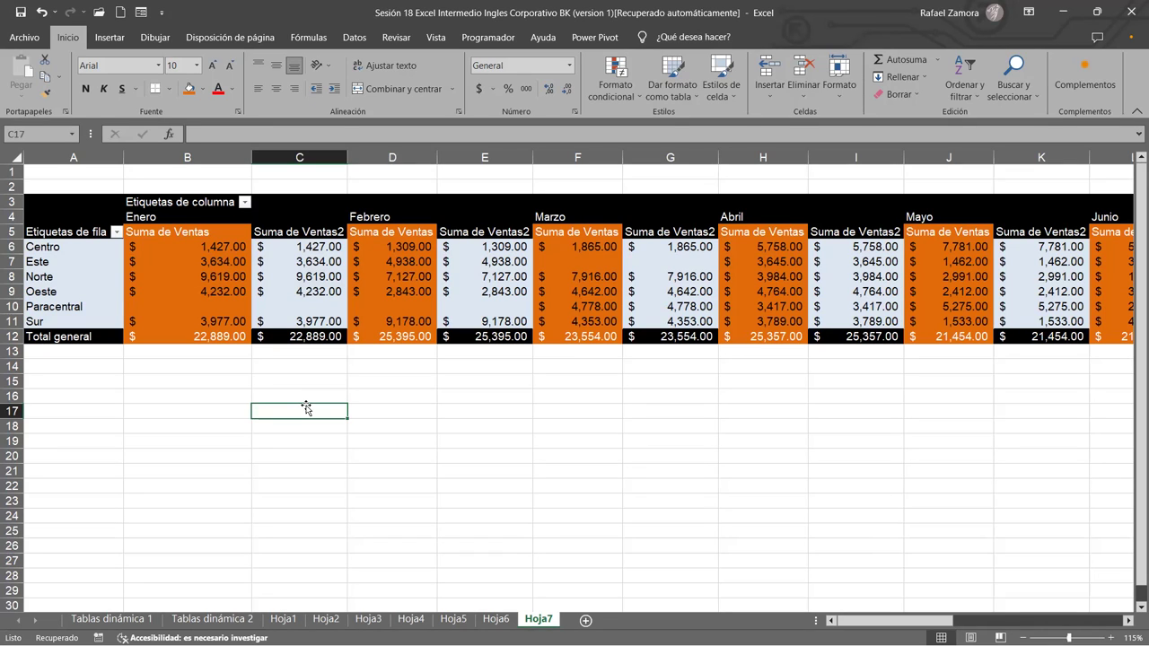
In the value field settings of Suma de Ventas2, choose to show the values as Diferencia de
{"action": "left_click", "coordinate": [323, 265]}
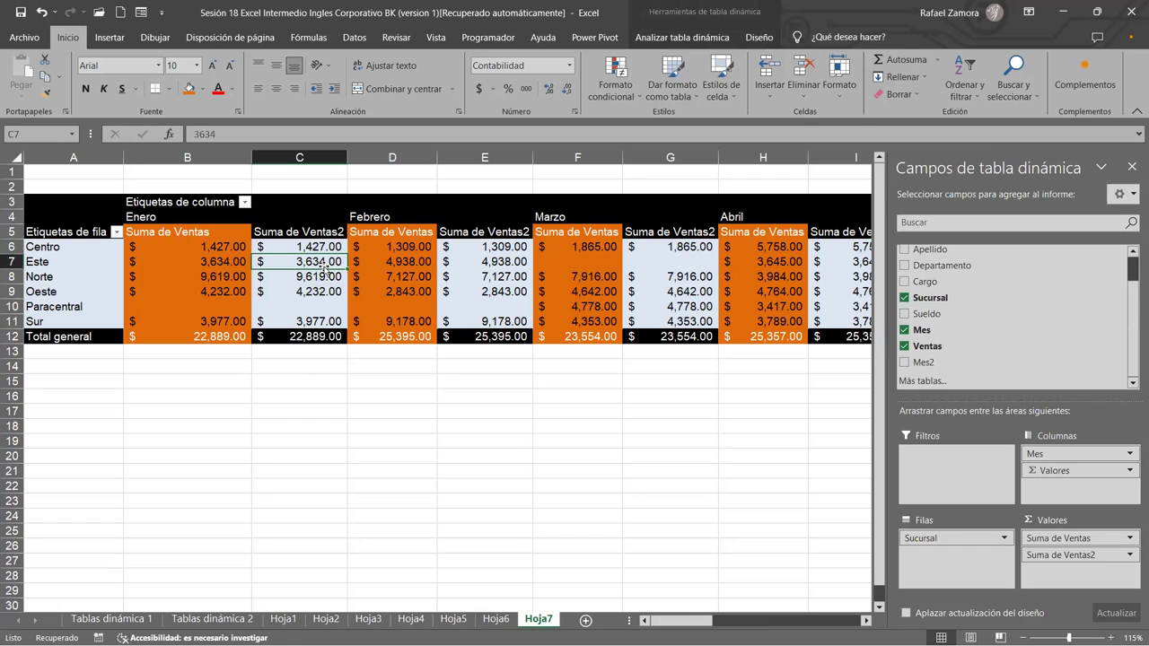
{"action": "right_click", "coordinate": [323, 258]}
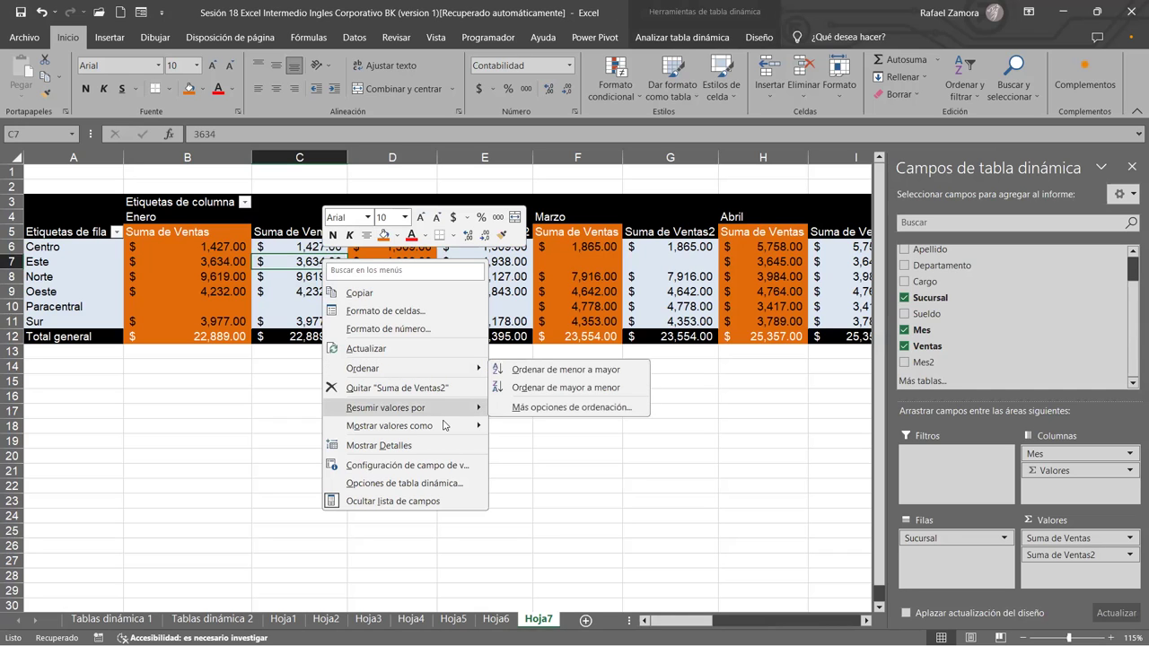
{"action": "mouse_move", "coordinate": [442, 425]}
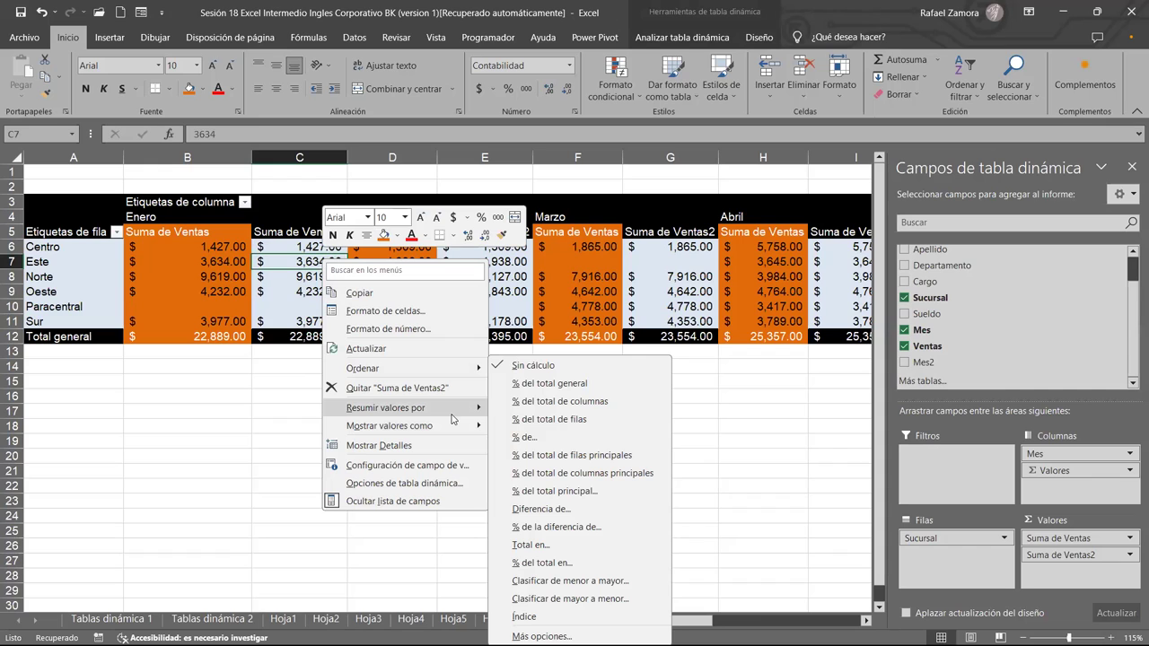
{"action": "left_click", "coordinate": [429, 465]}
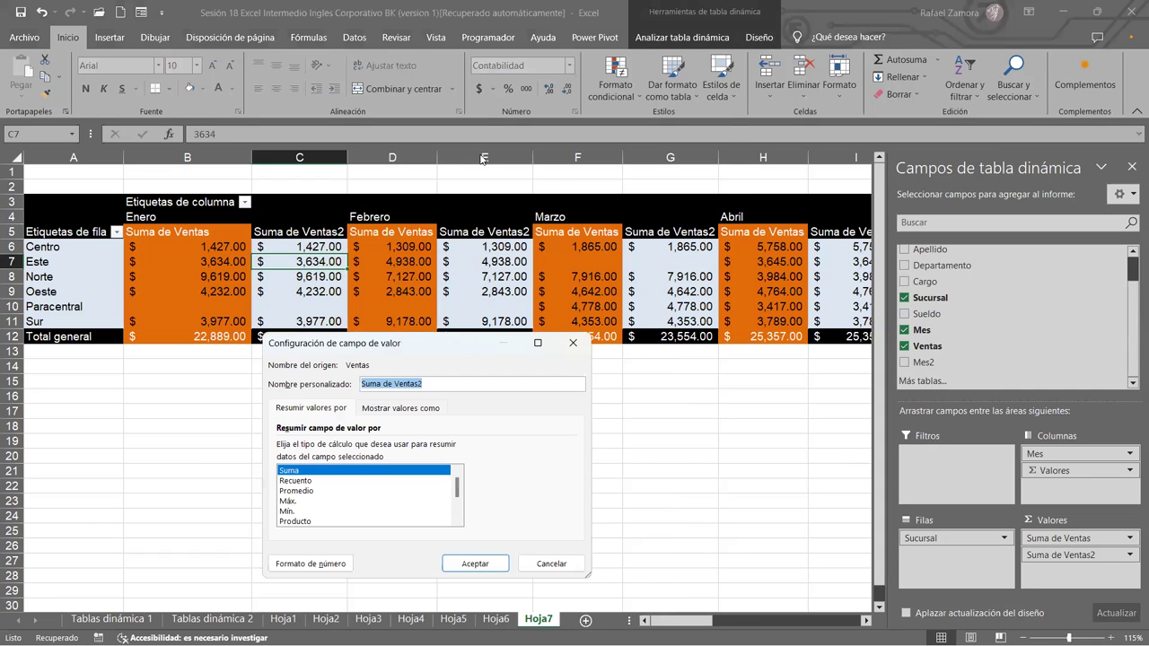
{"action": "left_click_drag", "start_coordinate": [473, 335], "coordinate": [612, 104]}
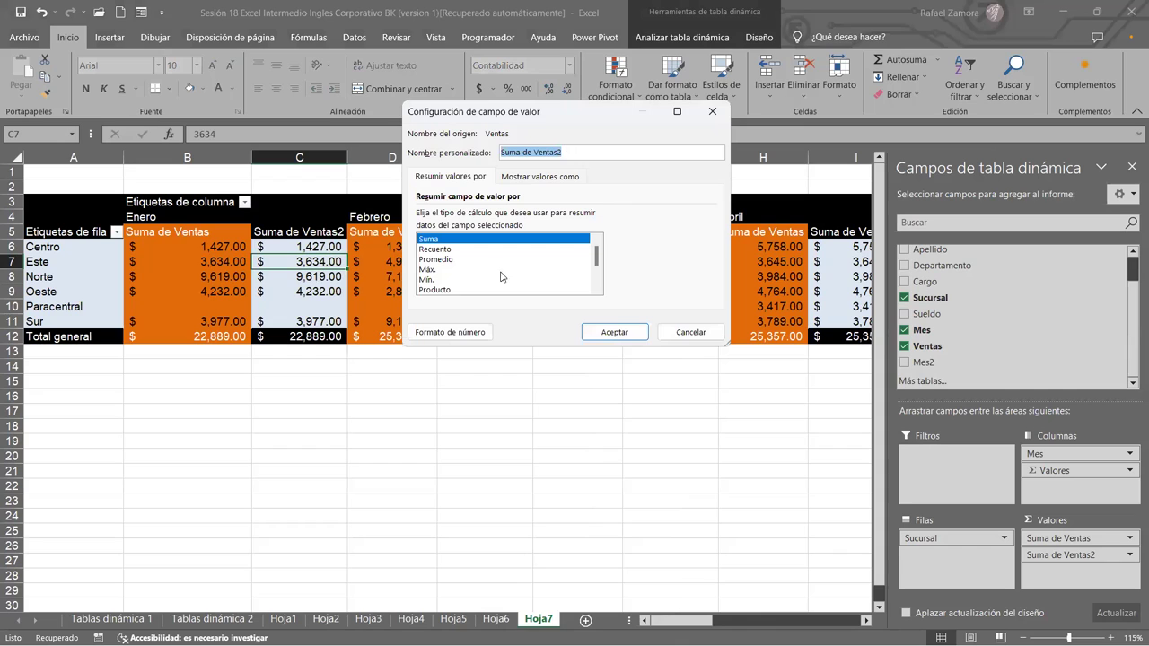
{"action": "left_click", "coordinate": [560, 178]}
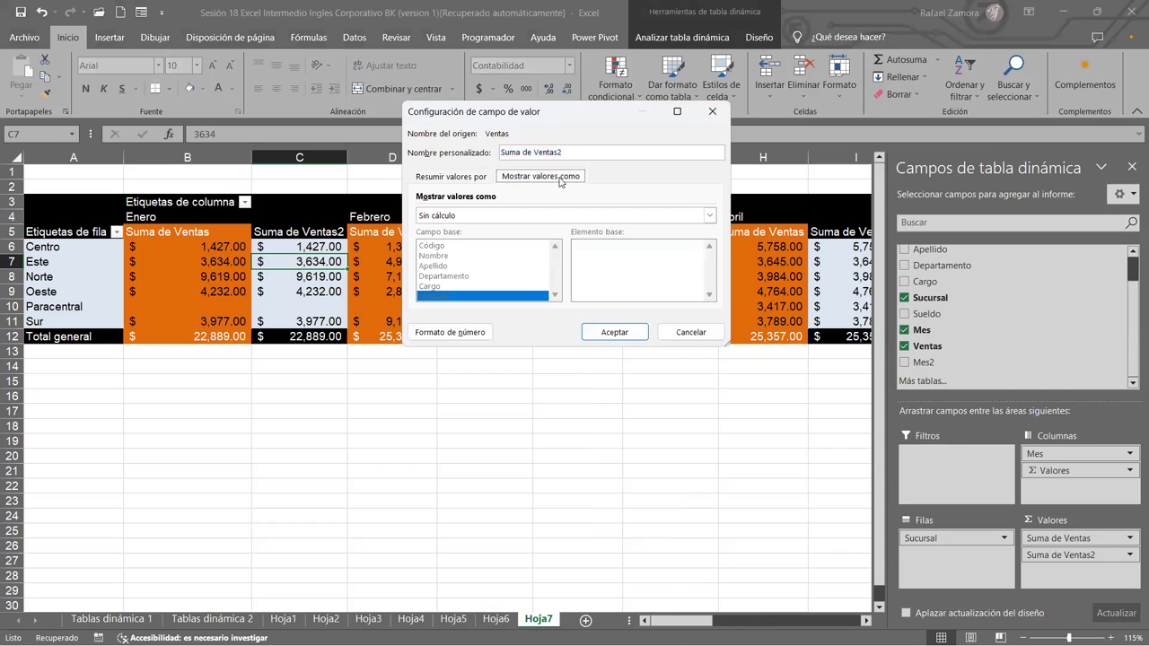
{"action": "left_click", "coordinate": [514, 220]}
{"action": "scroll", "coordinate": [491, 260], "scroll_direction": "down", "scroll_amount": 2}
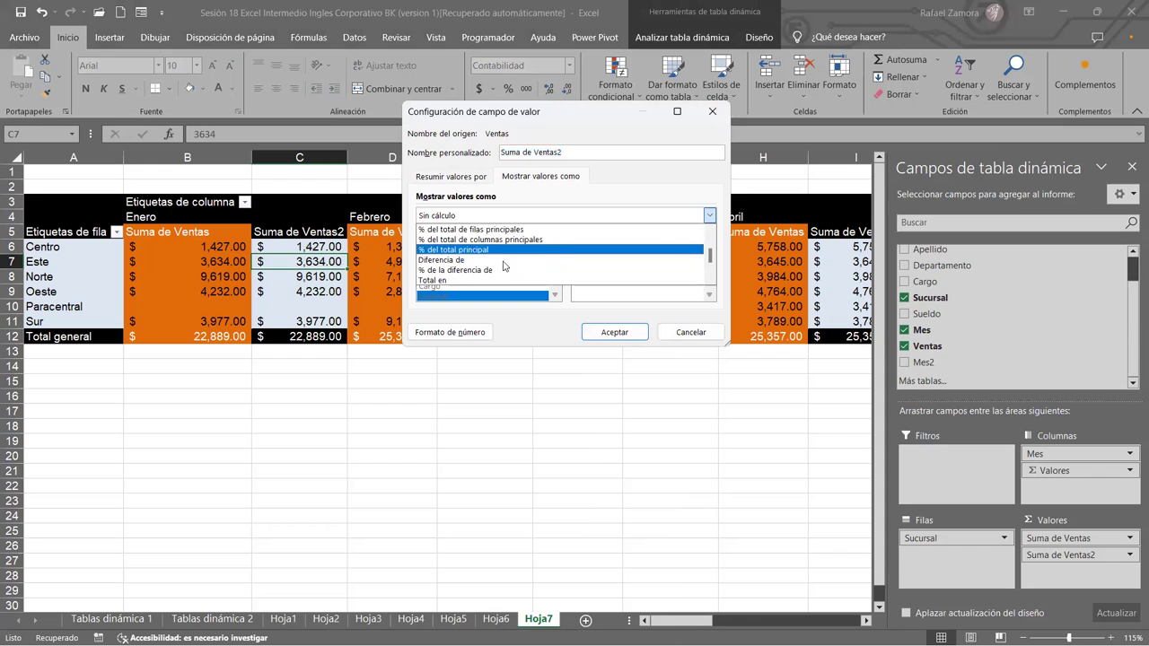
{"action": "left_click", "coordinate": [491, 260]}
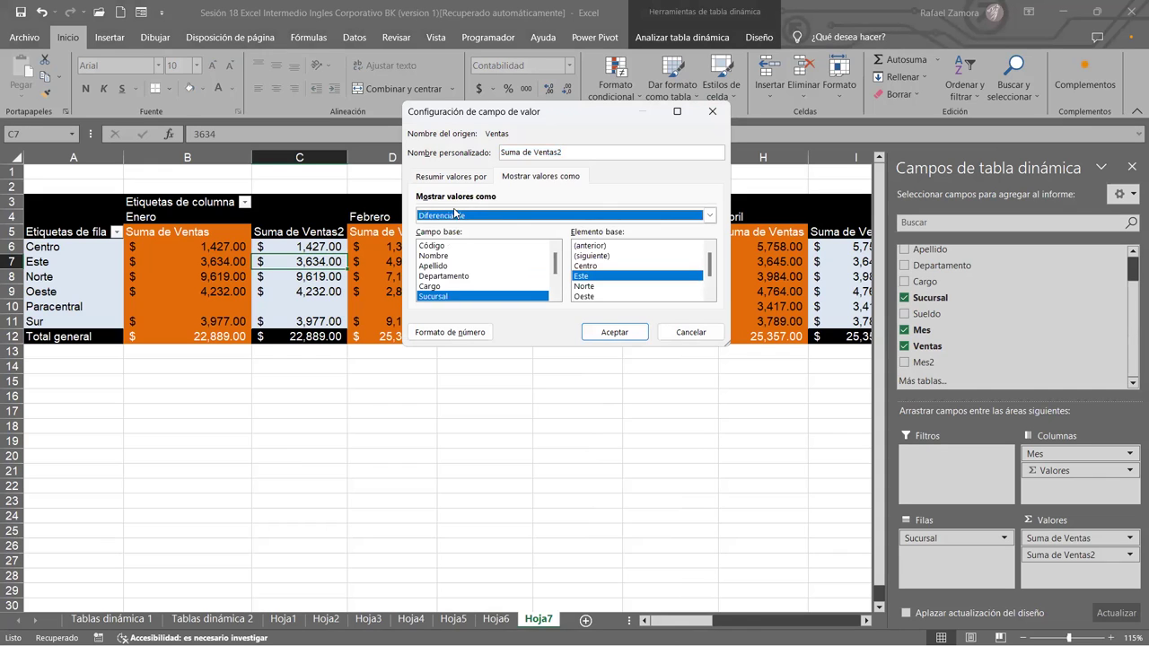
{"action": "left_click", "coordinate": [507, 218]}
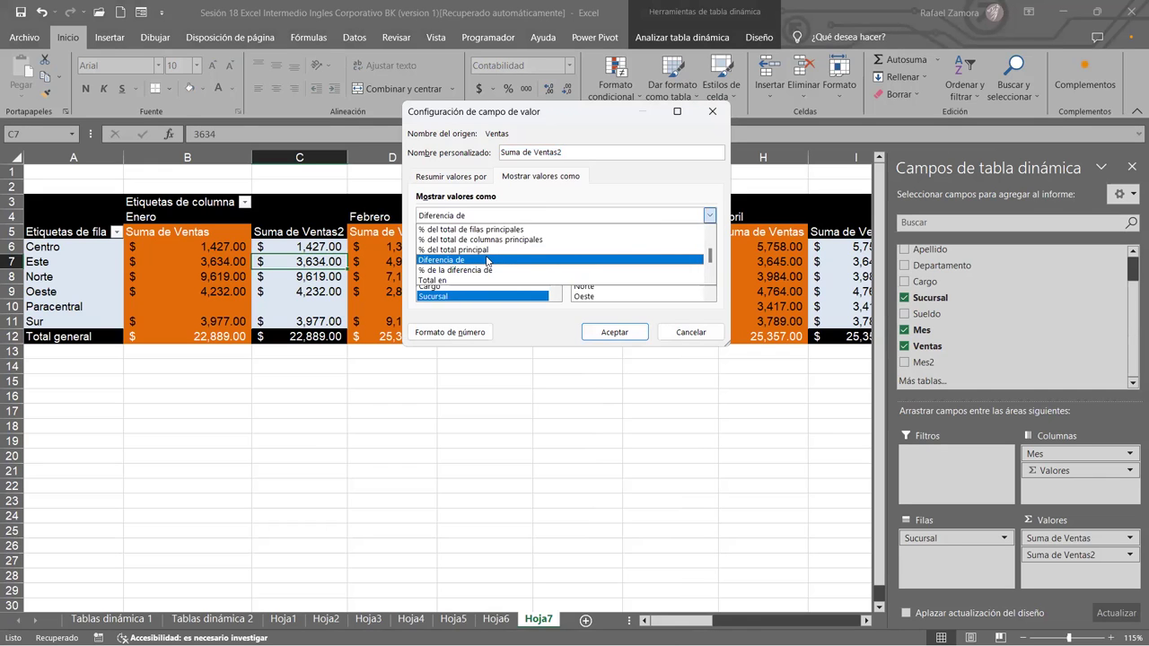
{"action": "left_click", "coordinate": [487, 261]}
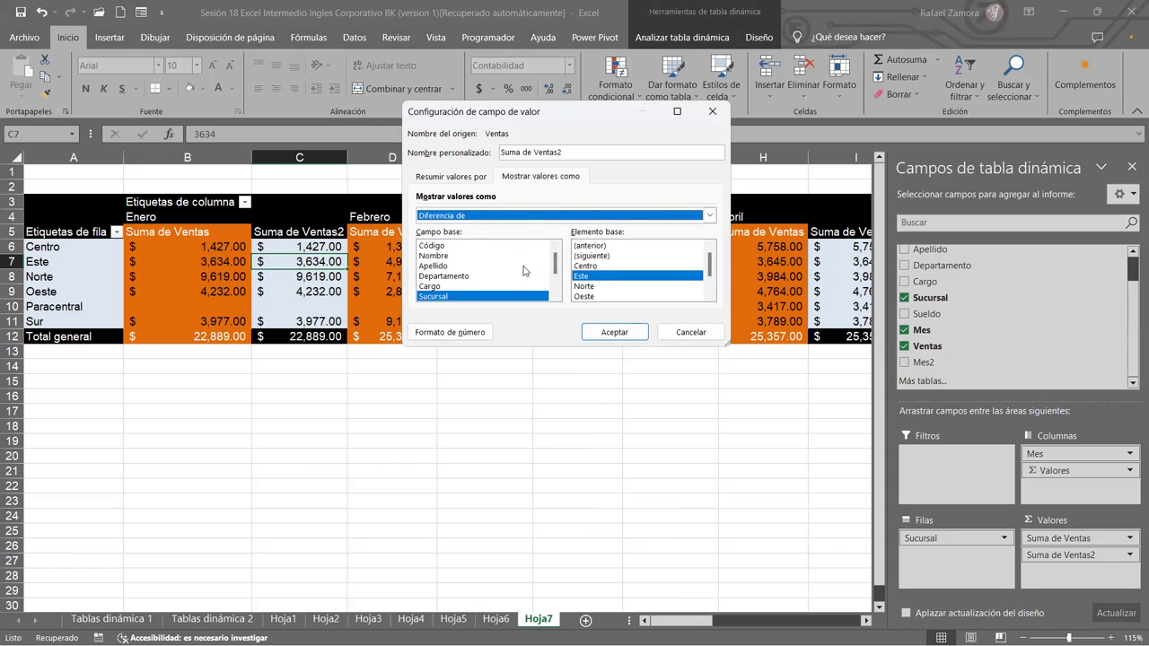
Set Mes as the base field and (anterior) as the base item of the difference, and apply the settings
{"action": "scroll", "coordinate": [557, 269], "scroll_direction": "down", "scroll_amount": 2}
{"action": "left_click", "coordinate": [446, 278]}
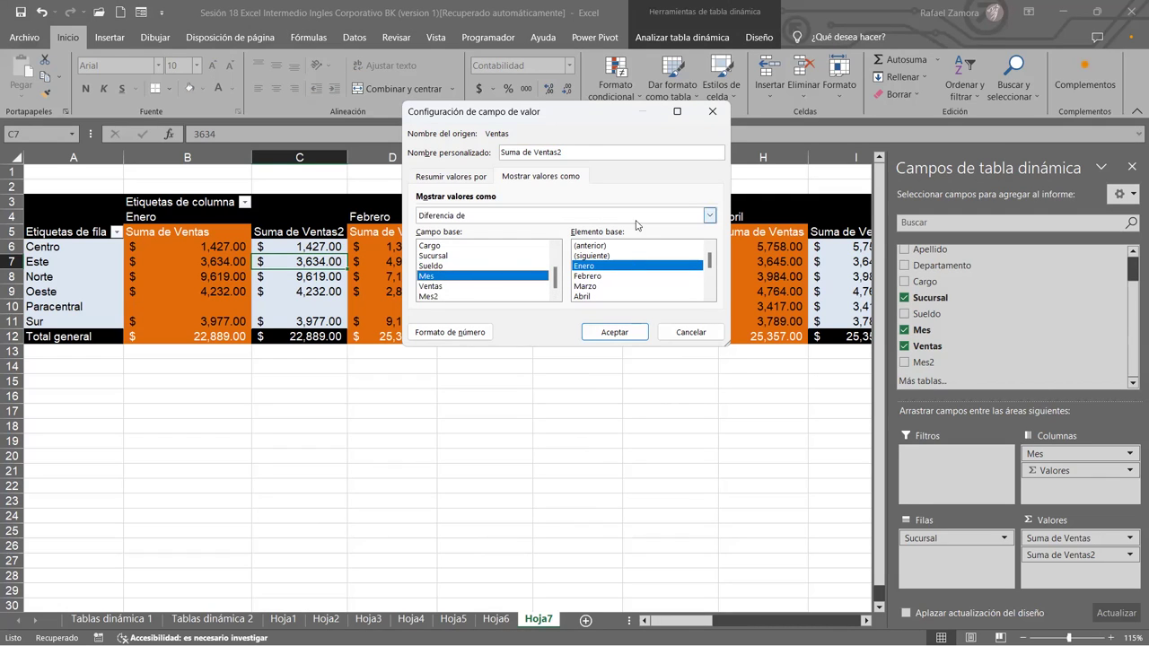
{"action": "left_click", "coordinate": [616, 246]}
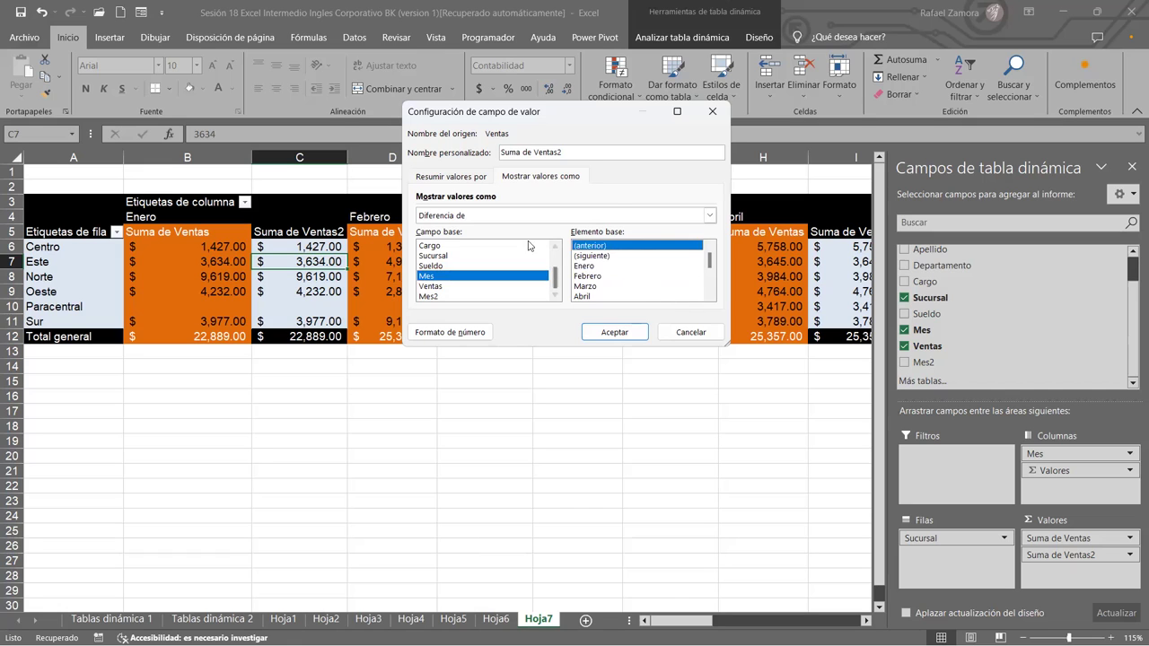
{"action": "left_click", "coordinate": [614, 333]}
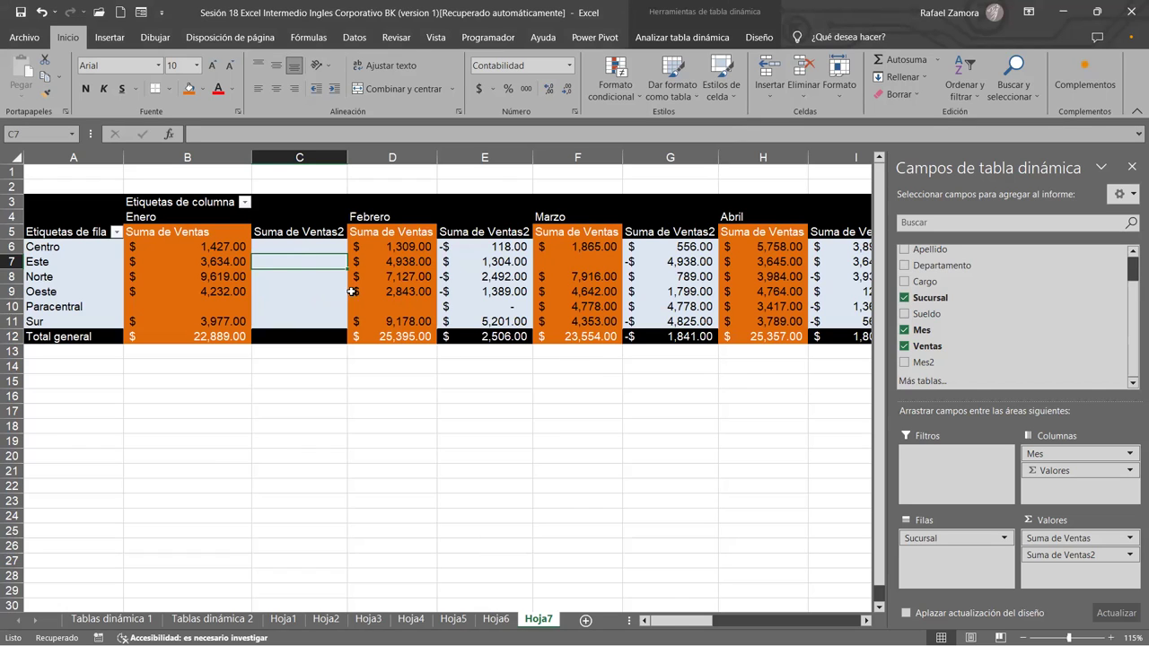
Format the Suma de Ventas2 columns as Moneda with the $ symbol, 2 decimals and negative numbers in red without a minus sign
{"action": "left_click", "coordinate": [299, 223]}
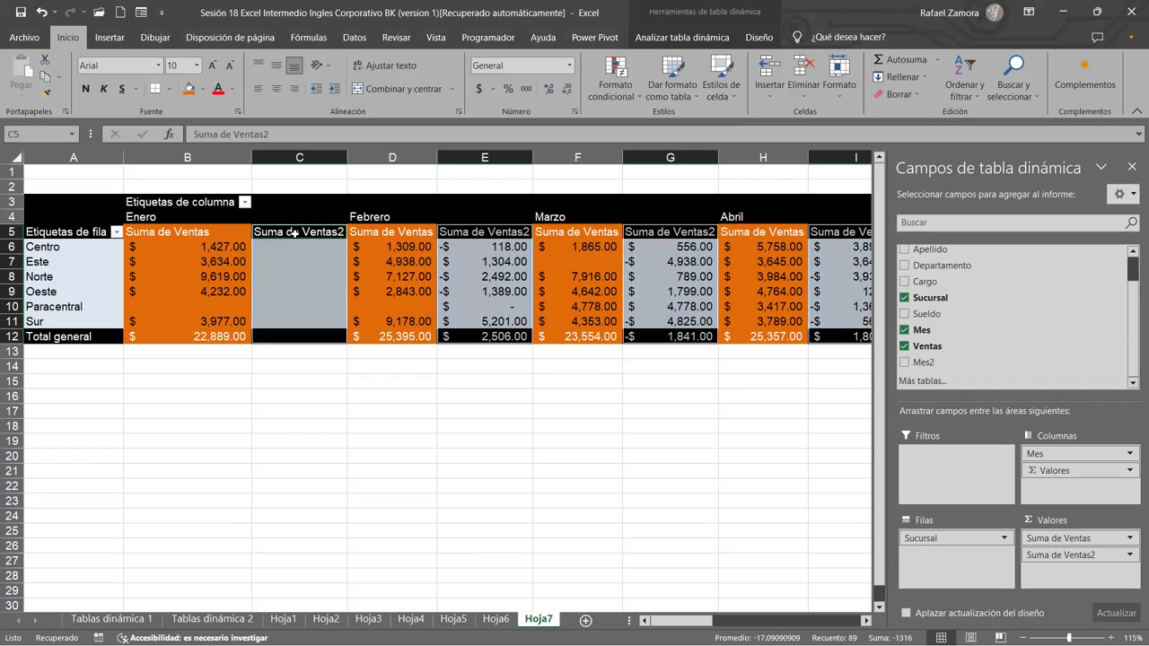
{"action": "right_click", "coordinate": [295, 232]}
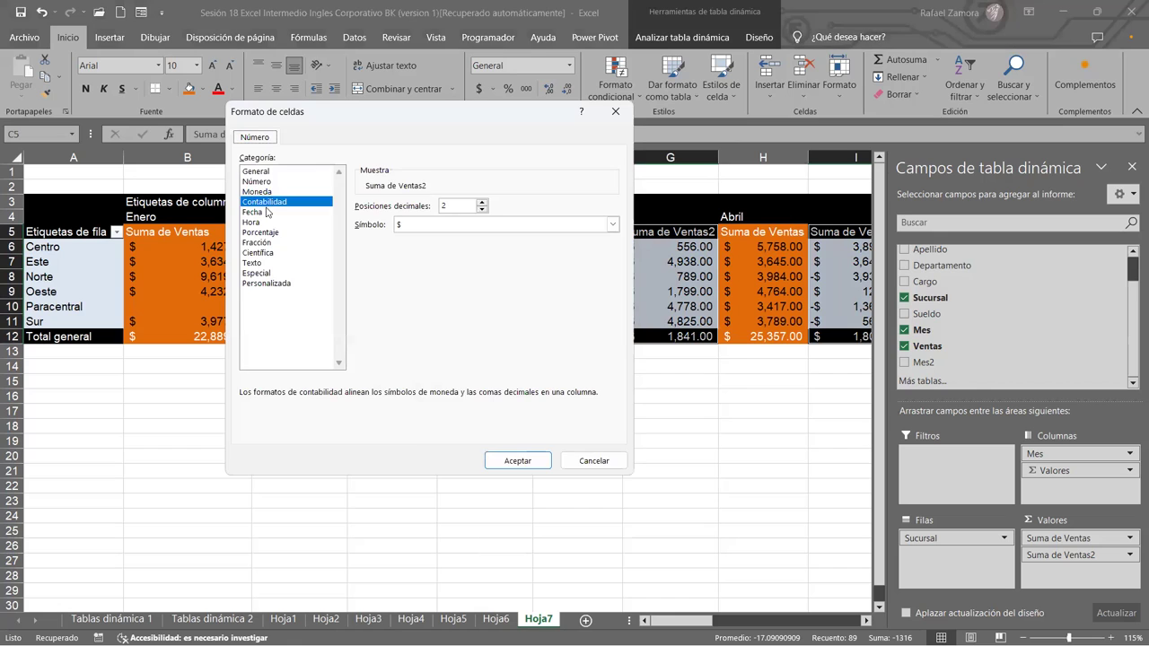
{"action": "left_click", "coordinate": [264, 192]}
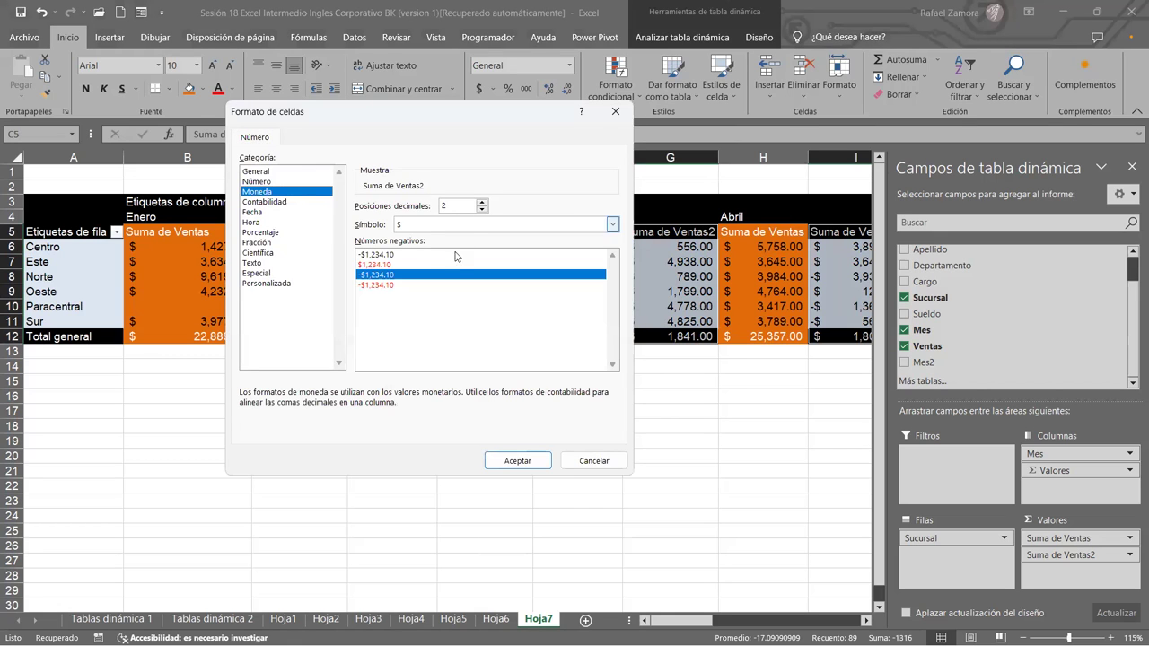
{"action": "left_click", "coordinate": [395, 263]}
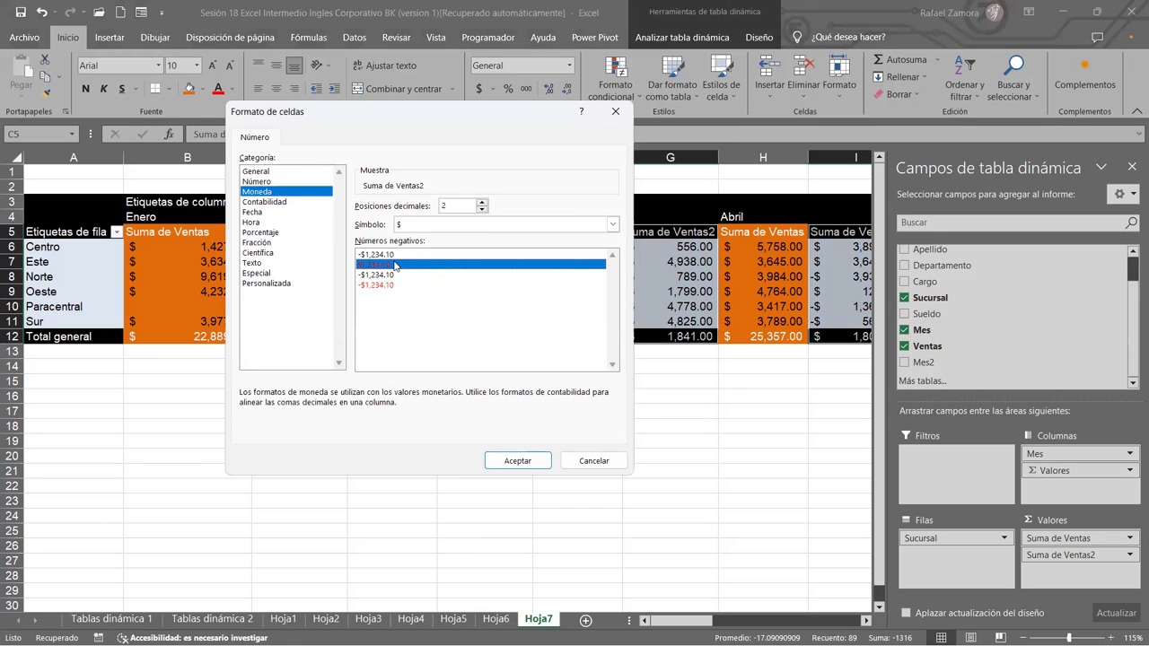
{"action": "left_click", "coordinate": [518, 461]}
{"action": "left_click", "coordinate": [640, 428]}
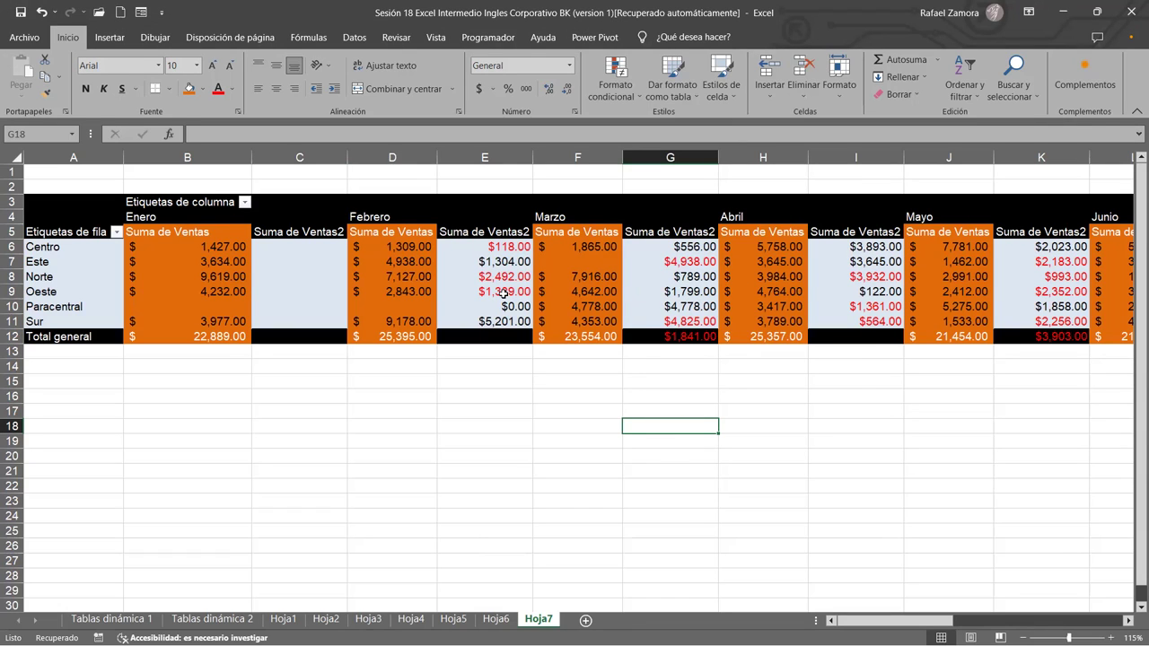
Examine the month-to-month differences in Suma de Ventas2 against the Suma de Ventas values for Enero, Febrero and Marzo
{"action": "mouse_move", "coordinate": [512, 275]}
{"action": "left_click_drag", "start_coordinate": [297, 249], "coordinate": [283, 310]}
{"action": "left_click", "coordinate": [291, 293]}
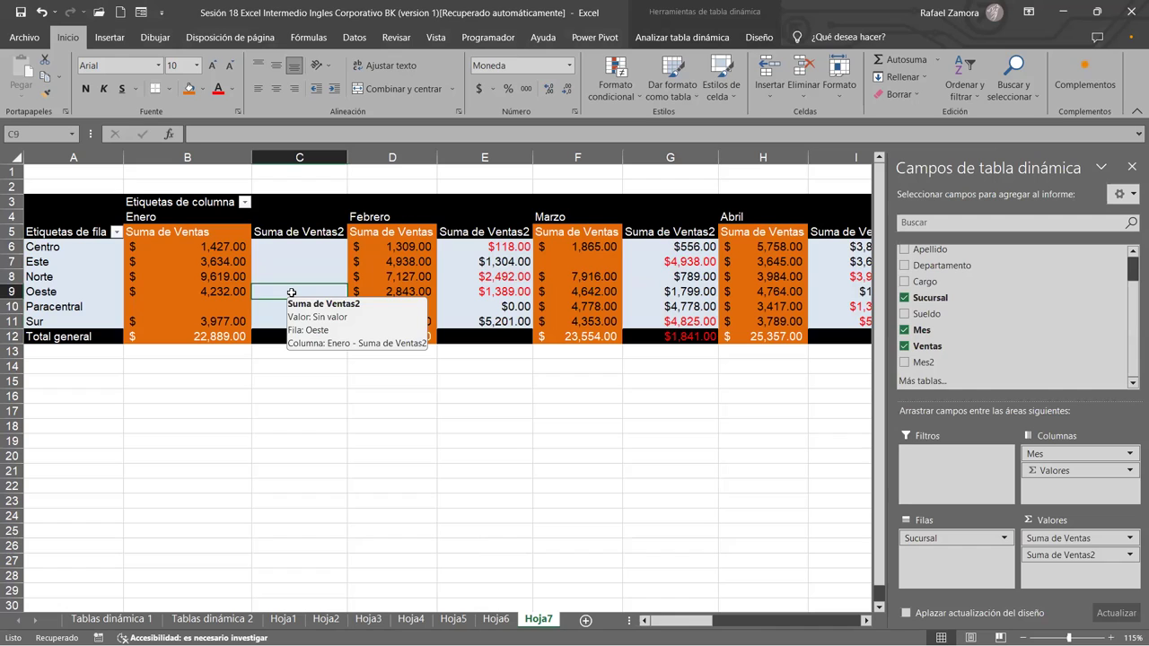
{"action": "left_click", "coordinate": [415, 233]}
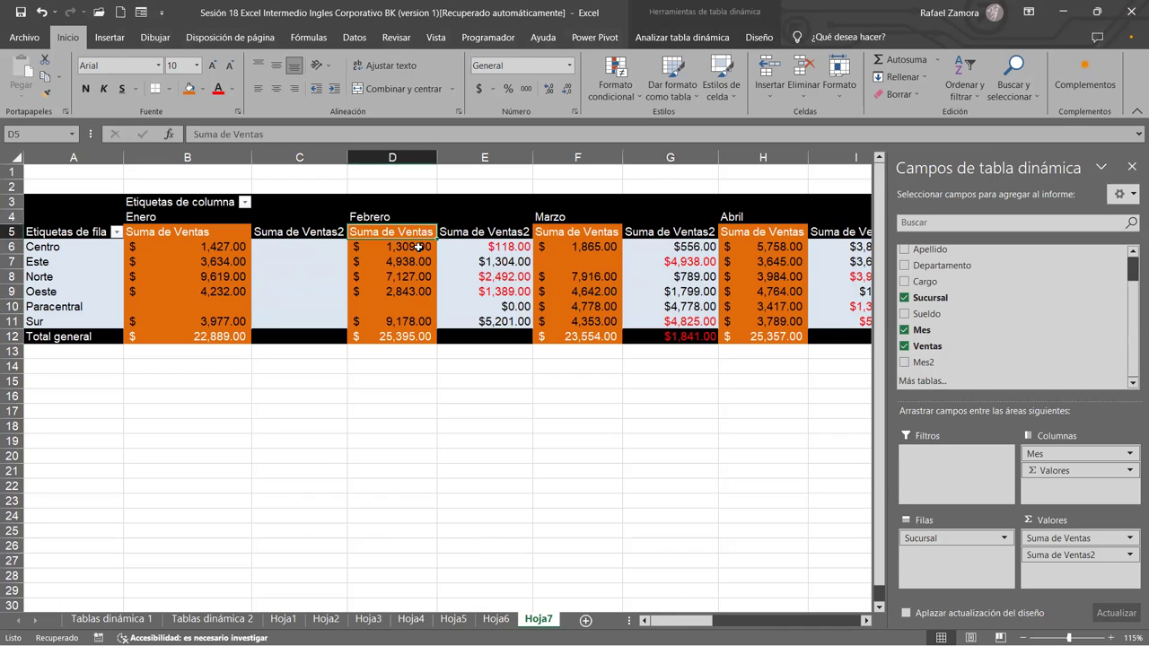
{"action": "left_click", "coordinate": [418, 247]}
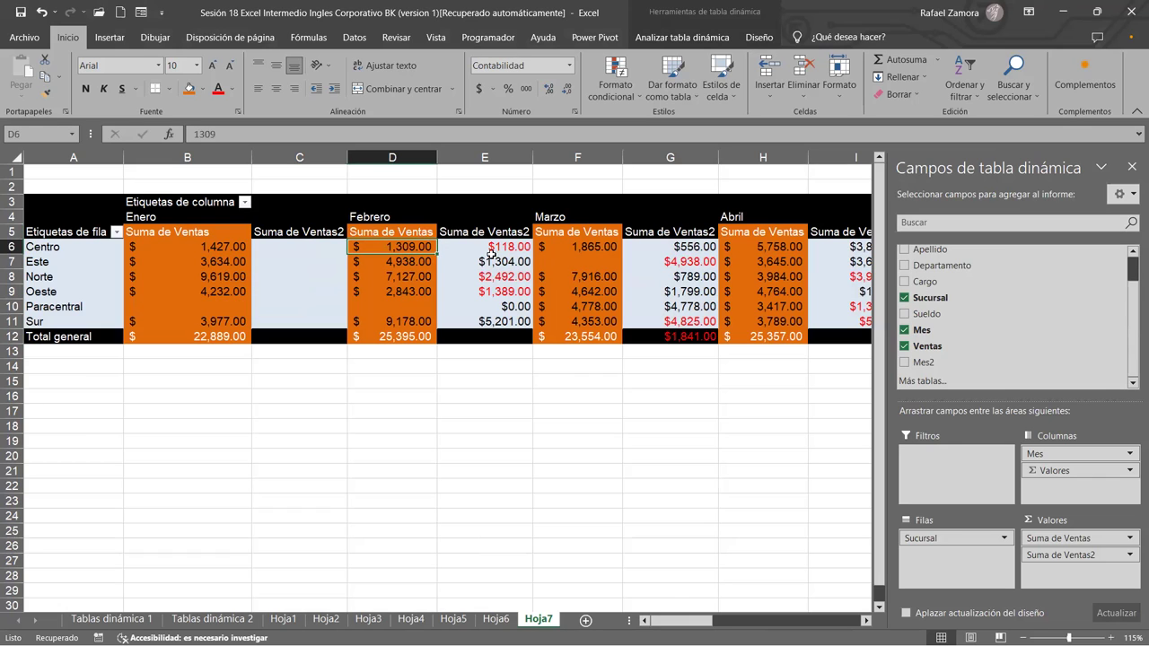
{"action": "mouse_move", "coordinate": [596, 281]}
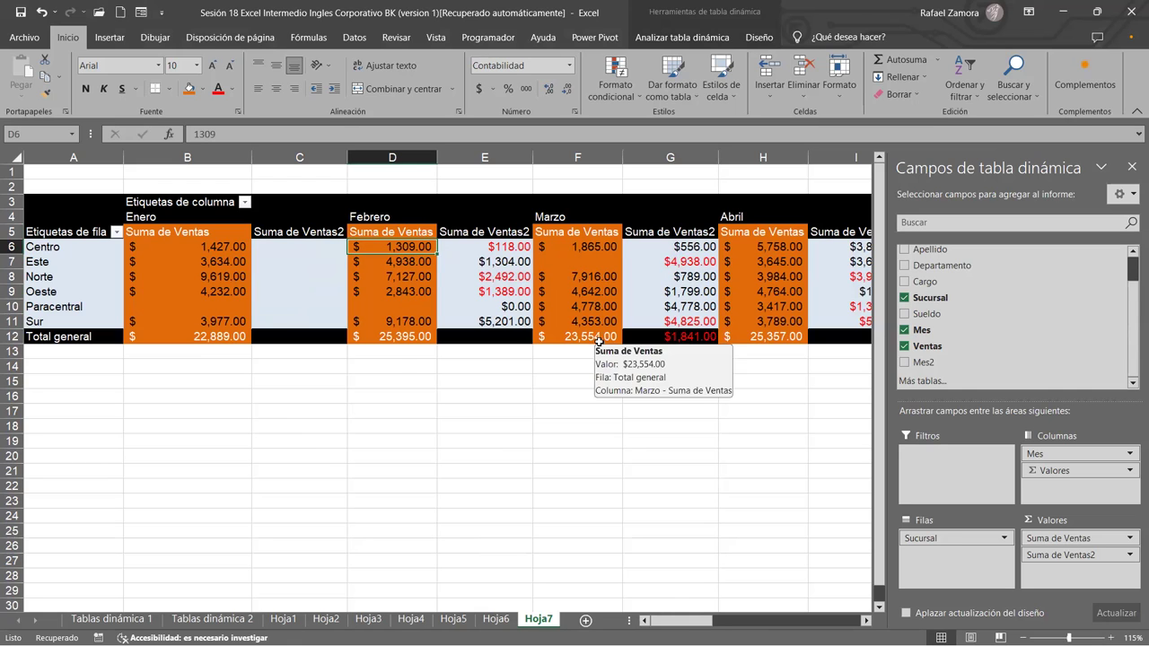
{"action": "left_click", "coordinate": [405, 395]}
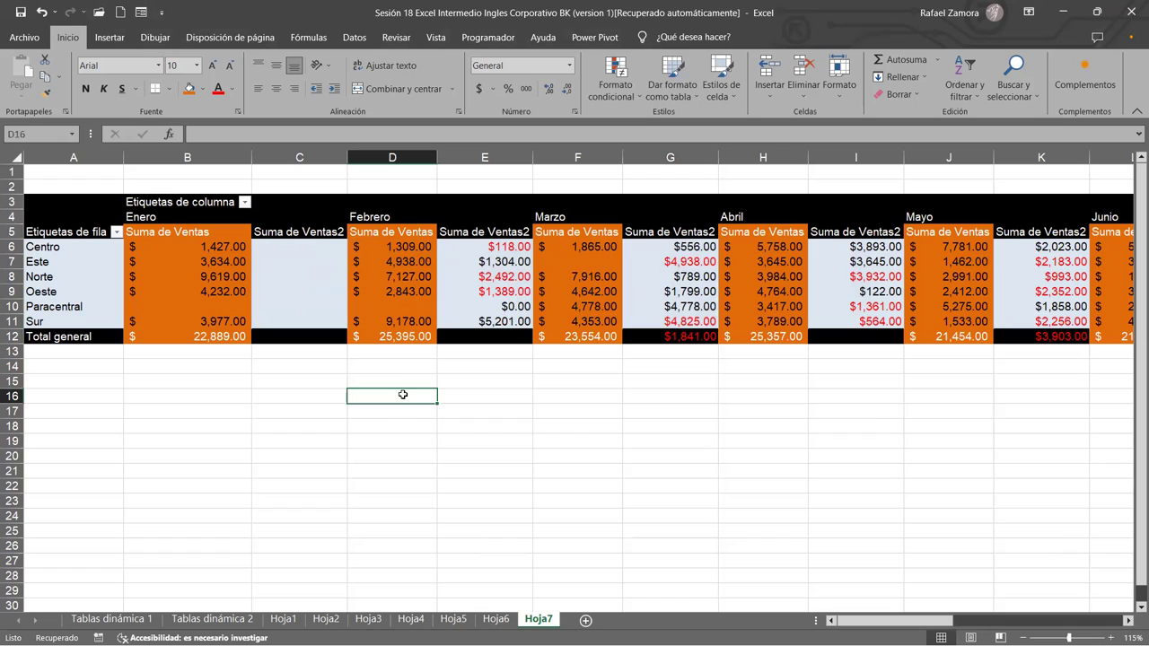
Format cells D16 to D21 as Contabilidad, and enter 1,309 in D16 and 1427 in D17
{"action": "left_click_drag", "start_coordinate": [403, 396], "coordinate": [395, 469]}
{"action": "left_click", "coordinate": [478, 88]}
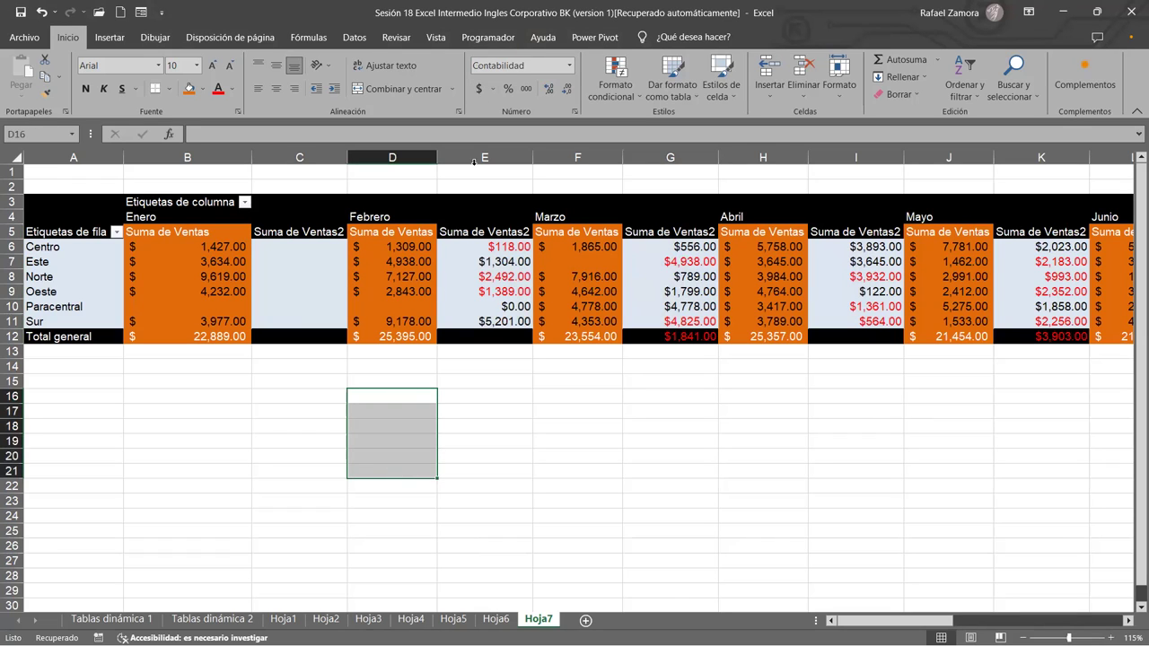
{"action": "left_click", "coordinate": [392, 400]}
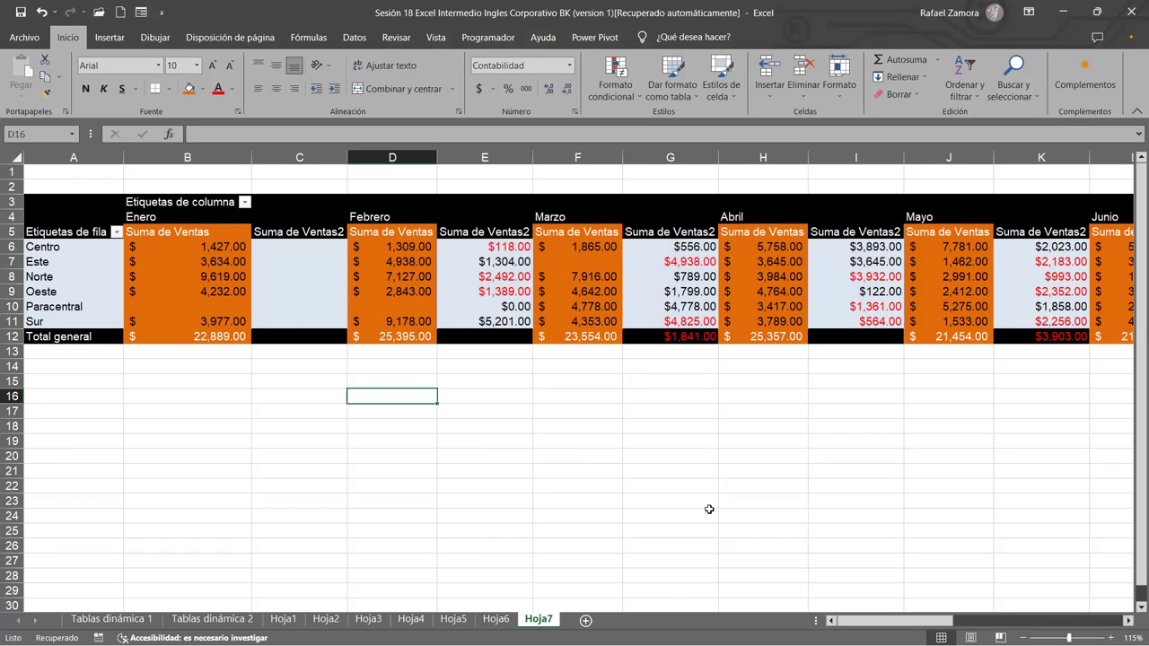
{"action": "type", "text": "1,309"}
{"action": "key", "text": "Return"}
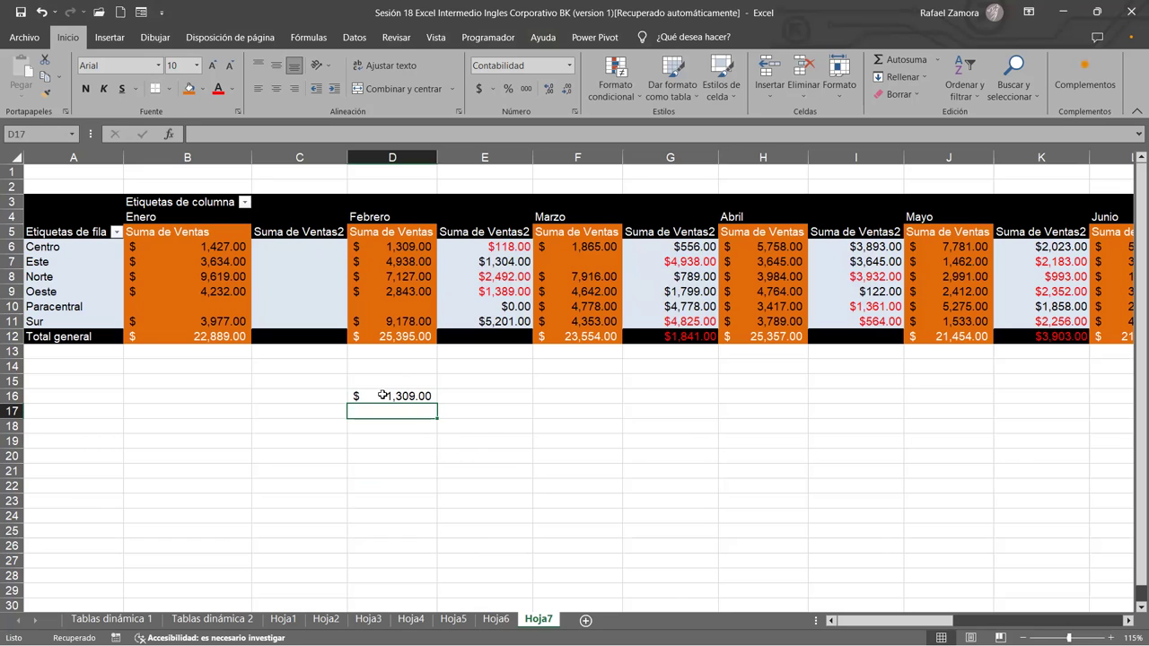
{"action": "type", "text": "1427"}
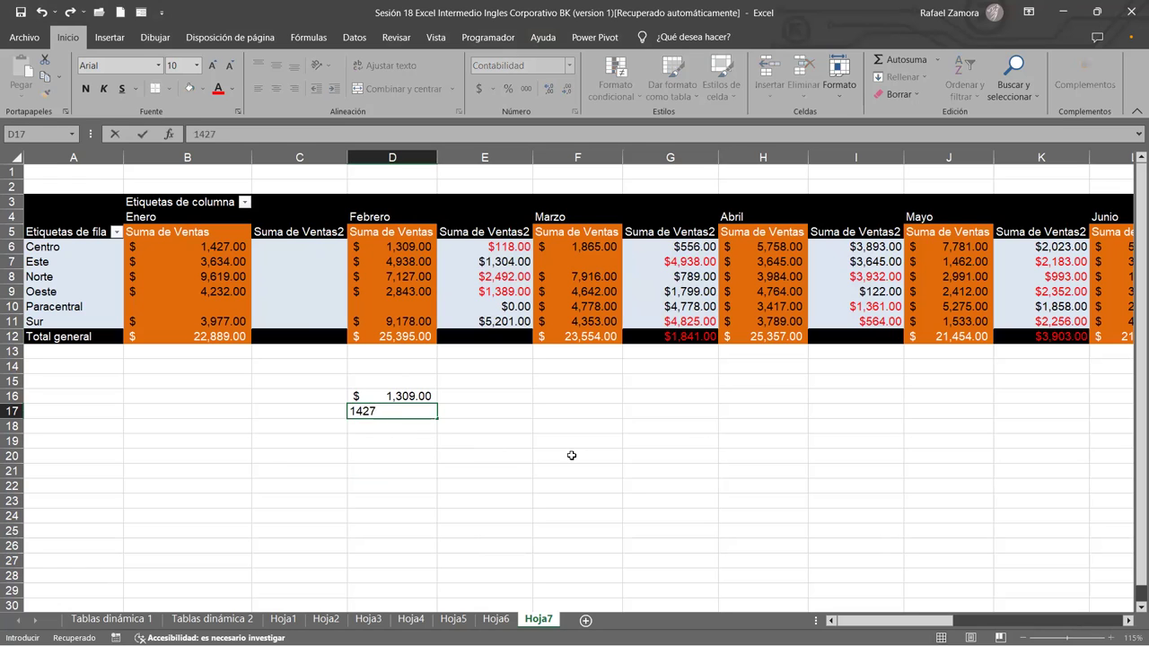
{"action": "key", "text": "Return"}
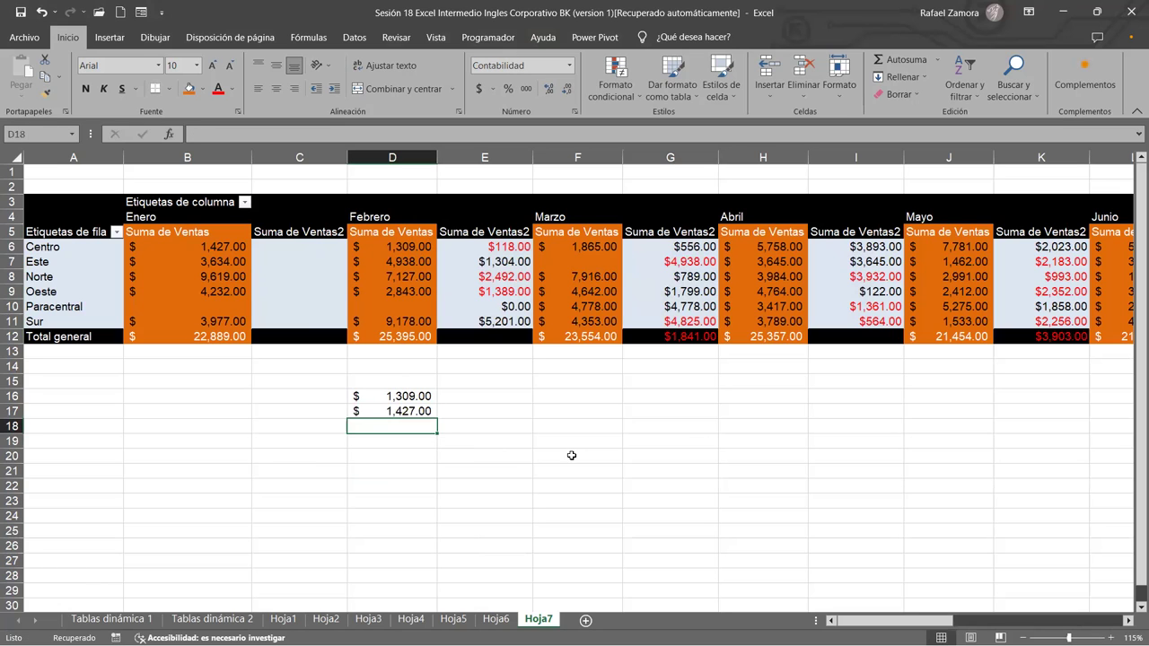
In D20, subtract D17 from D16 and compare the result with Centro's Febrero difference in E6
{"action": "left_click", "coordinate": [410, 450]}
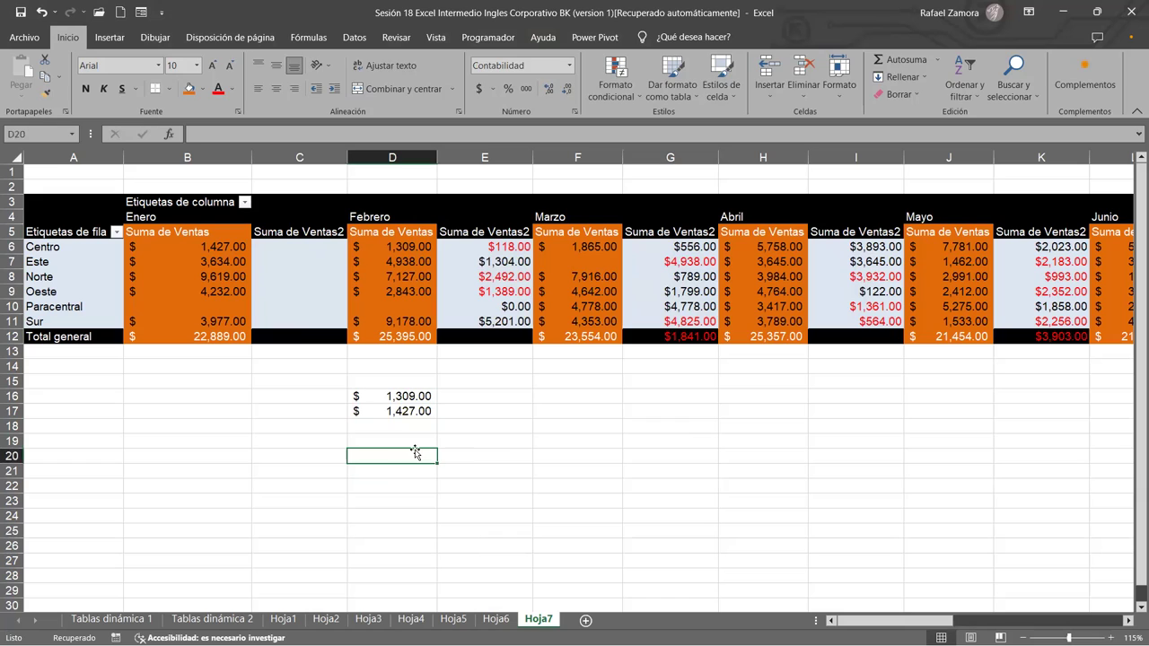
{"action": "type", "text": "="}
{"action": "left_click", "coordinate": [417, 395]}
{"action": "type", "text": "-"}
{"action": "left_click", "coordinate": [417, 411]}
{"action": "key", "text": "Return"}
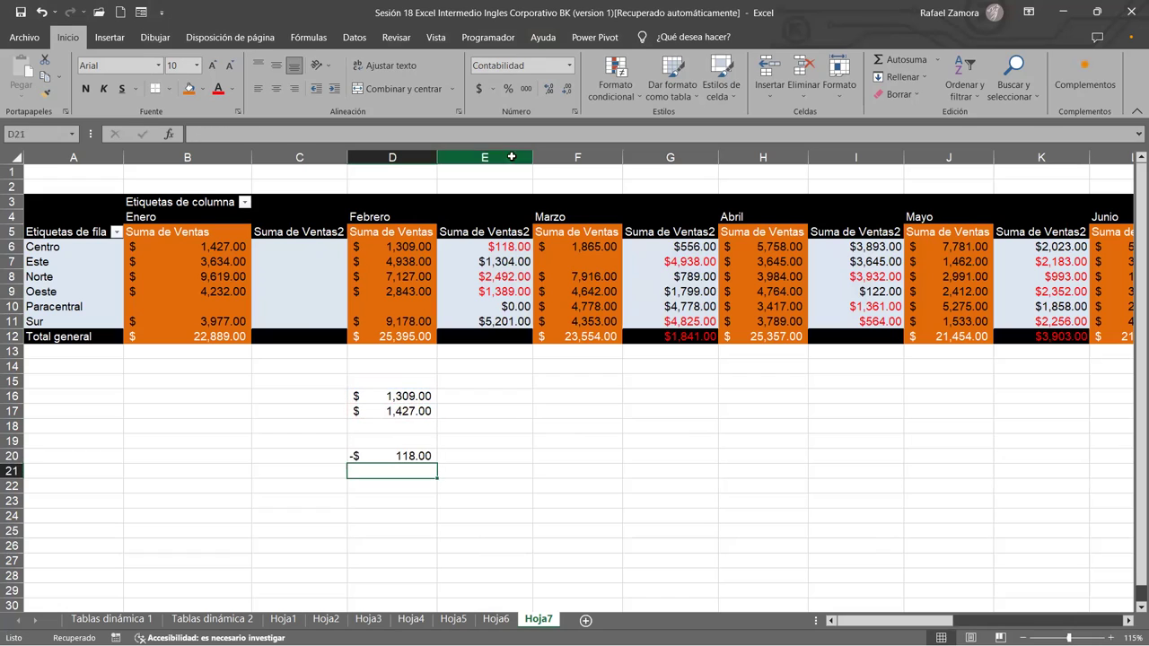
{"action": "left_click", "coordinate": [369, 457]}
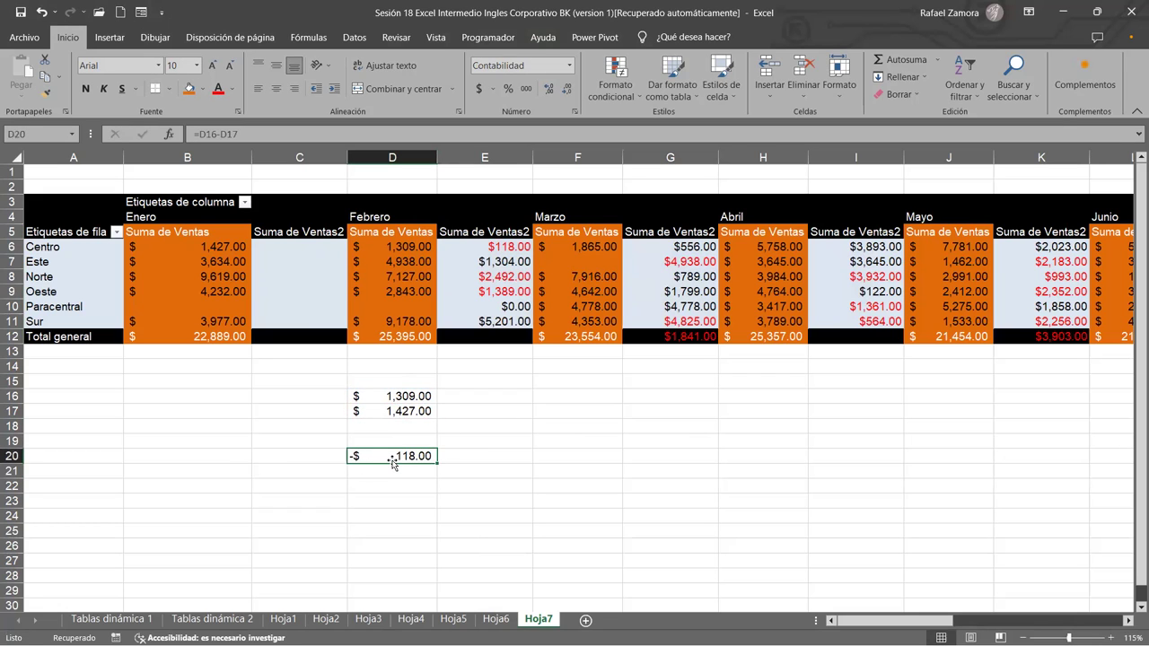
{"action": "left_click", "coordinate": [514, 249]}
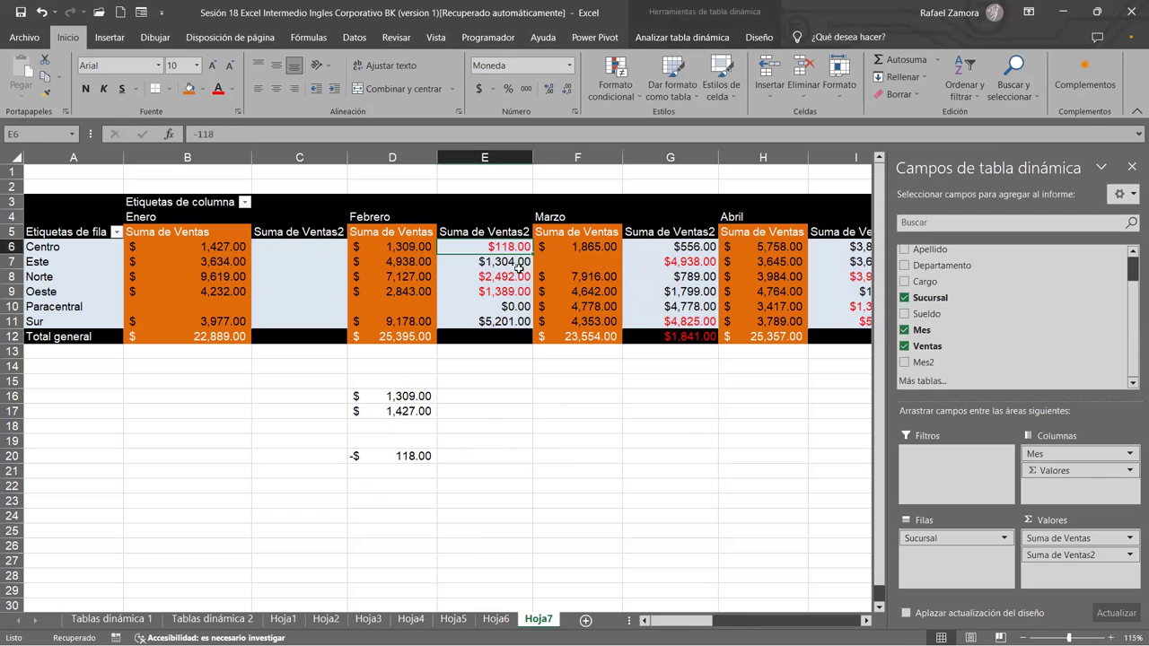
{"action": "left_click", "coordinate": [440, 451]}
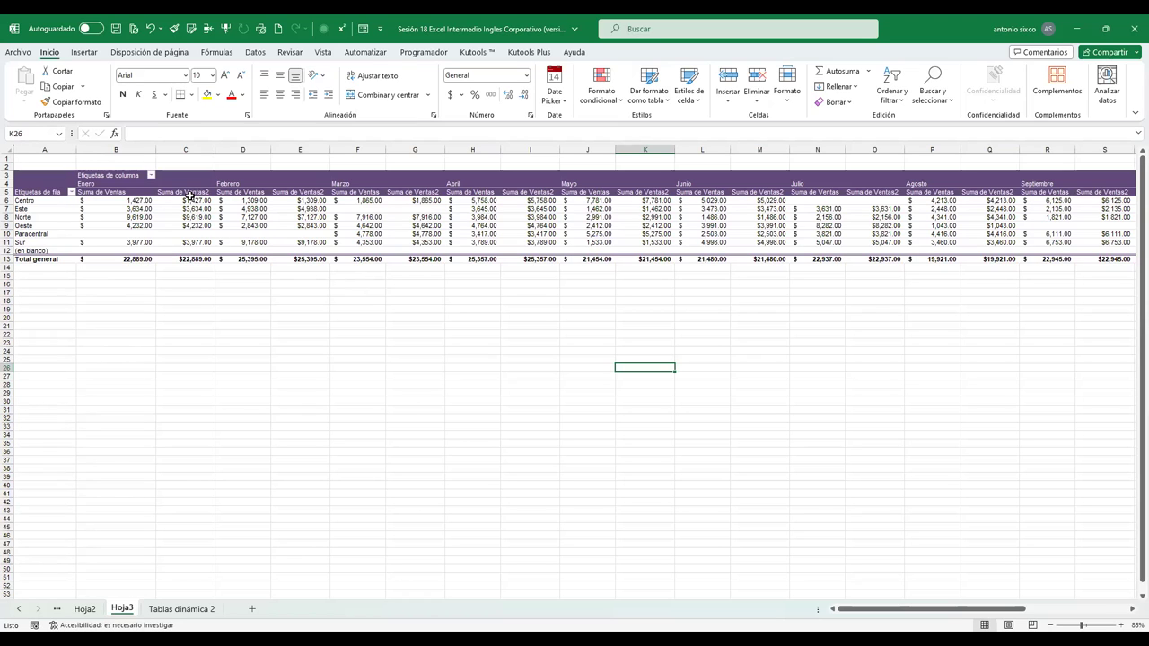
In the Hoja3 pivot table, select the Suma de Ventas columns of all months and fill them with light blue
{"action": "left_click_drag", "start_coordinate": [142, 201], "coordinate": [142, 249]}
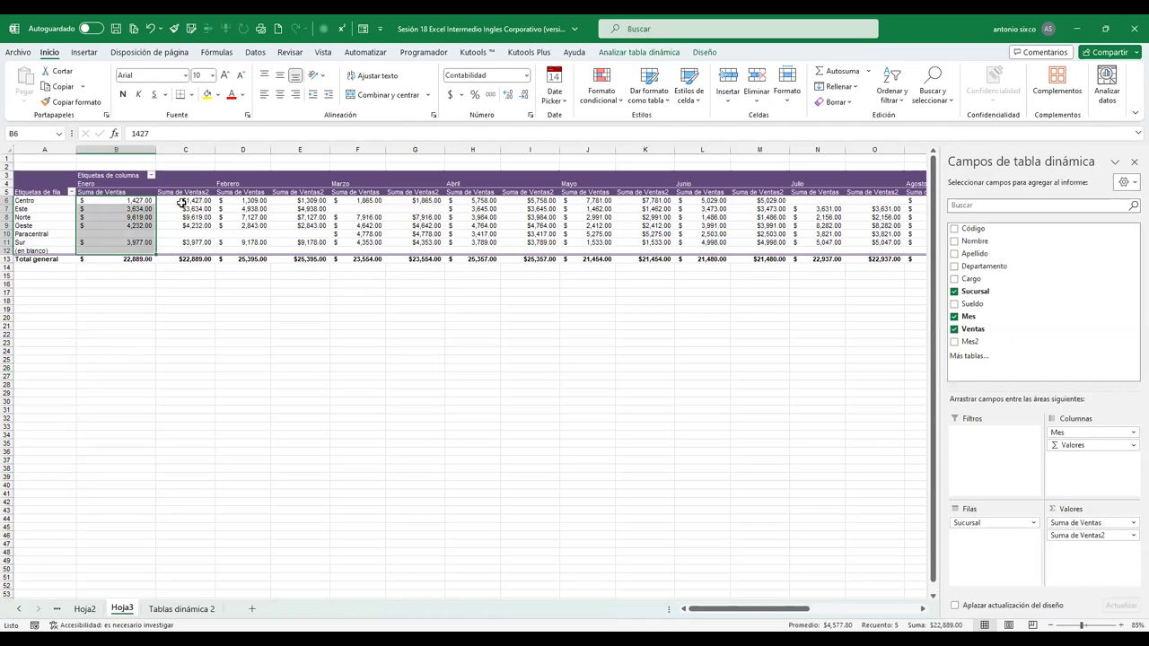
{"action": "left_click", "coordinate": [141, 199]}
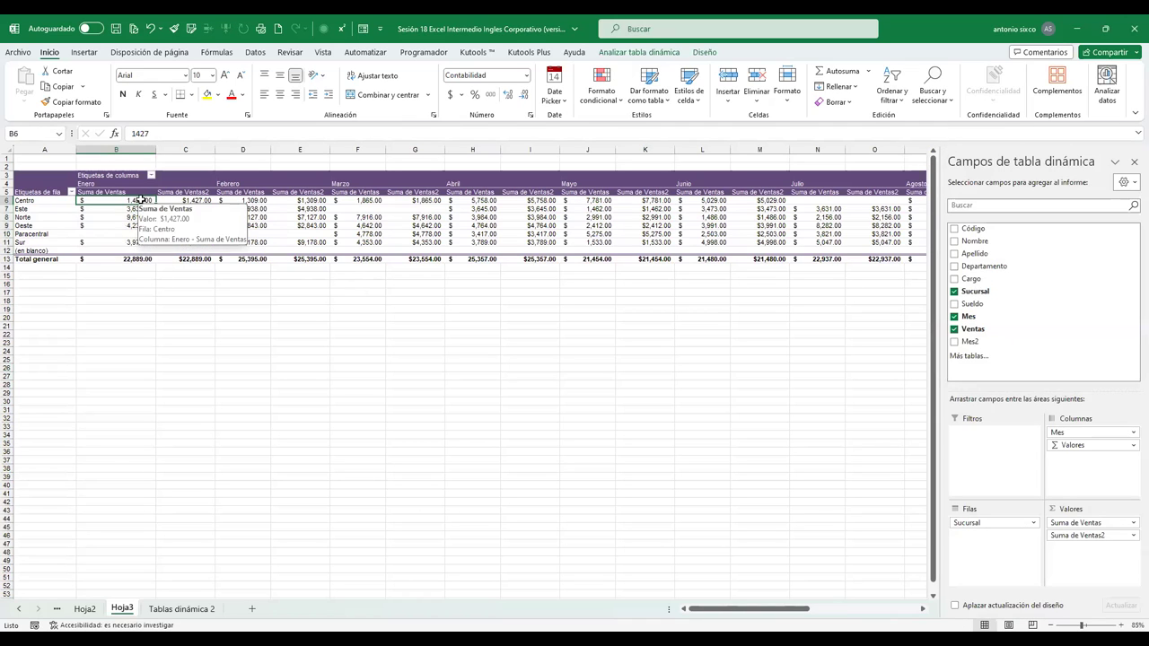
{"action": "left_click_drag", "start_coordinate": [135, 191], "coordinate": [136, 244]}
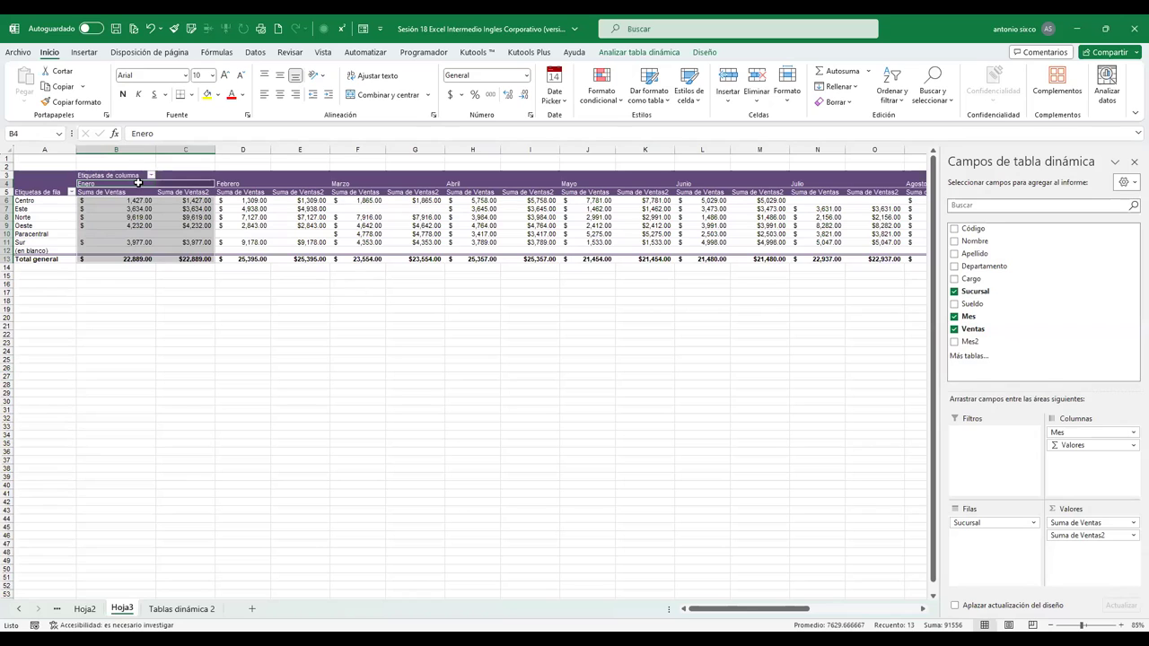
{"action": "left_click_drag", "start_coordinate": [137, 183], "coordinate": [132, 244]}
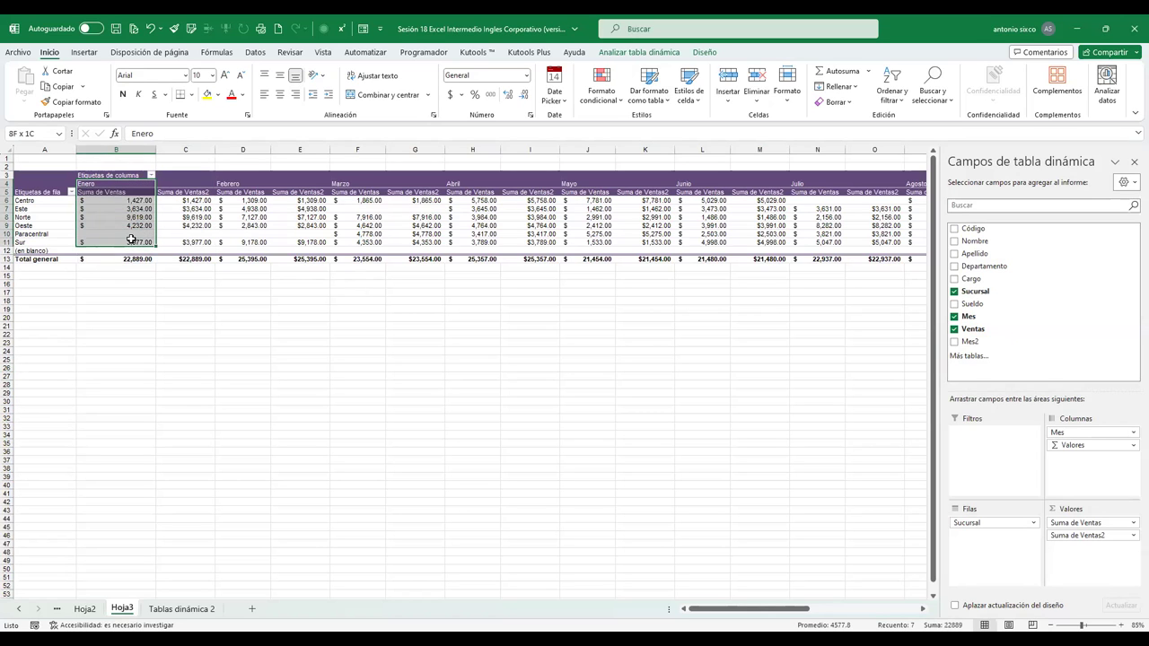
{"action": "left_click", "coordinate": [141, 184]}
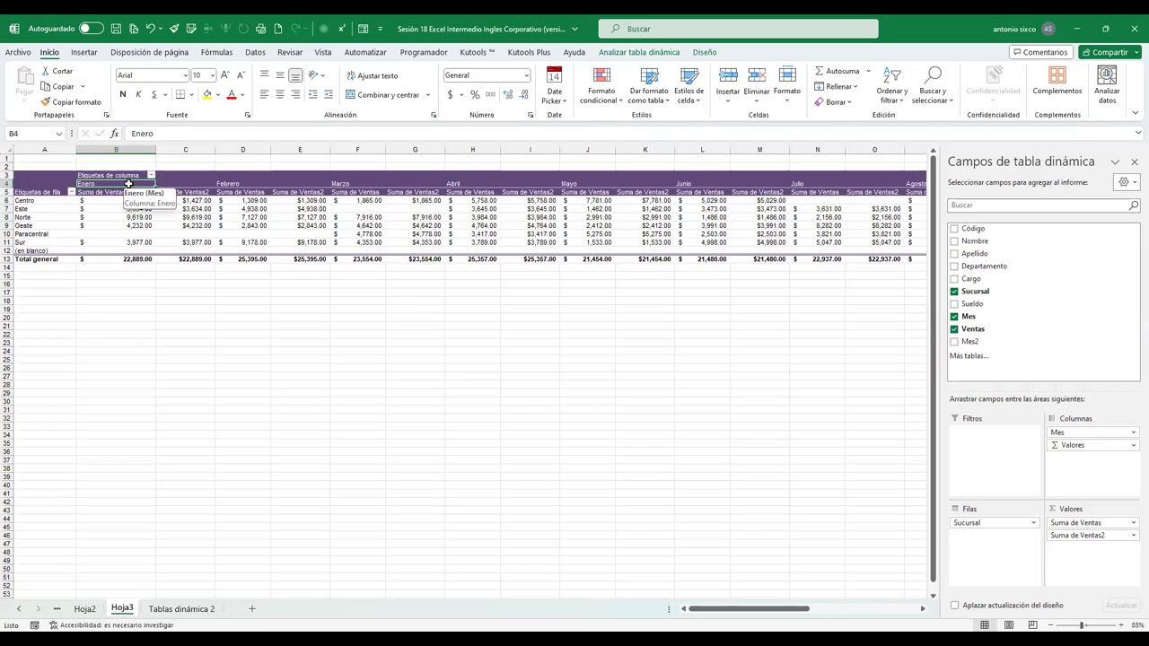
{"action": "left_click", "coordinate": [126, 192]}
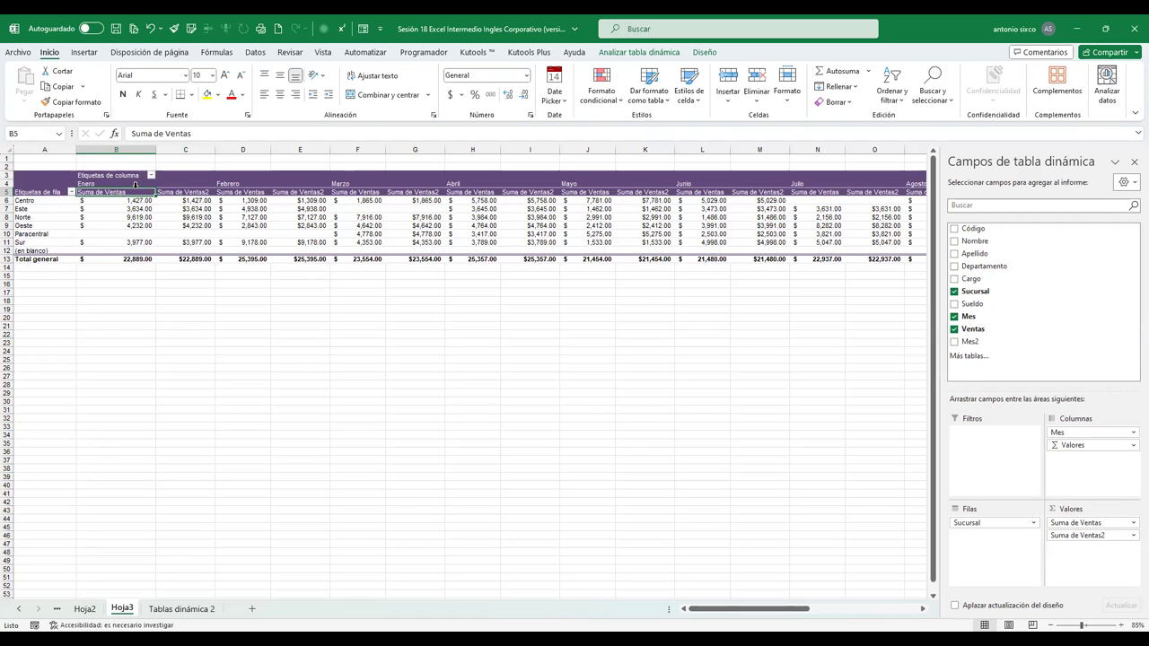
{"action": "left_click", "coordinate": [136, 184]}
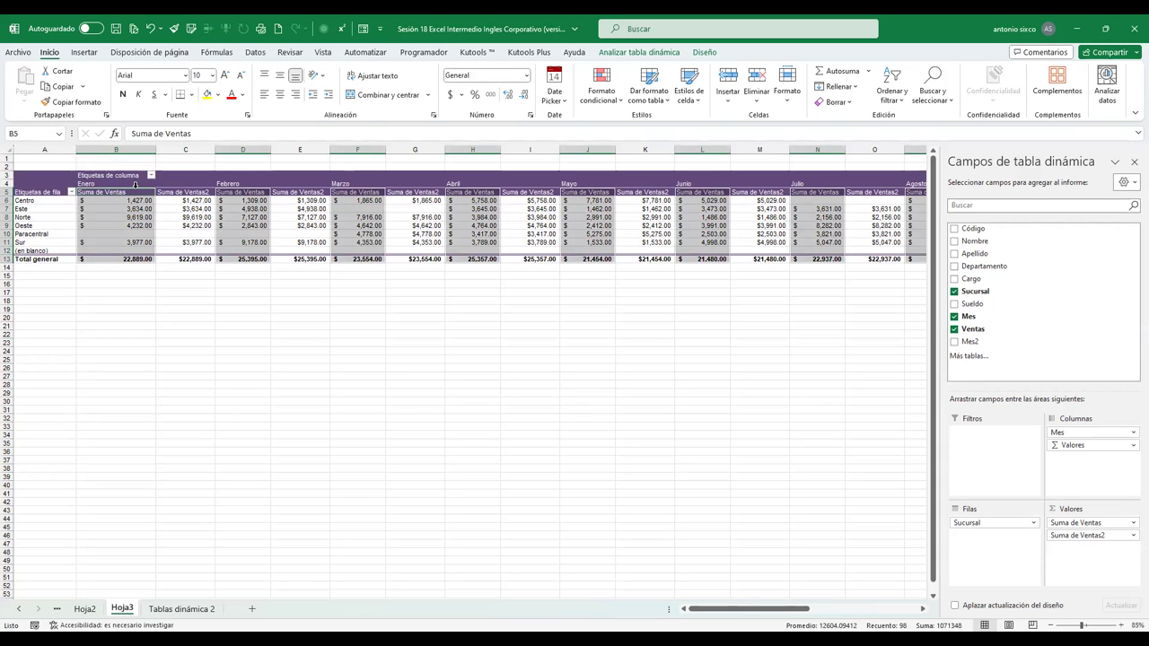
{"action": "left_click", "coordinate": [218, 97]}
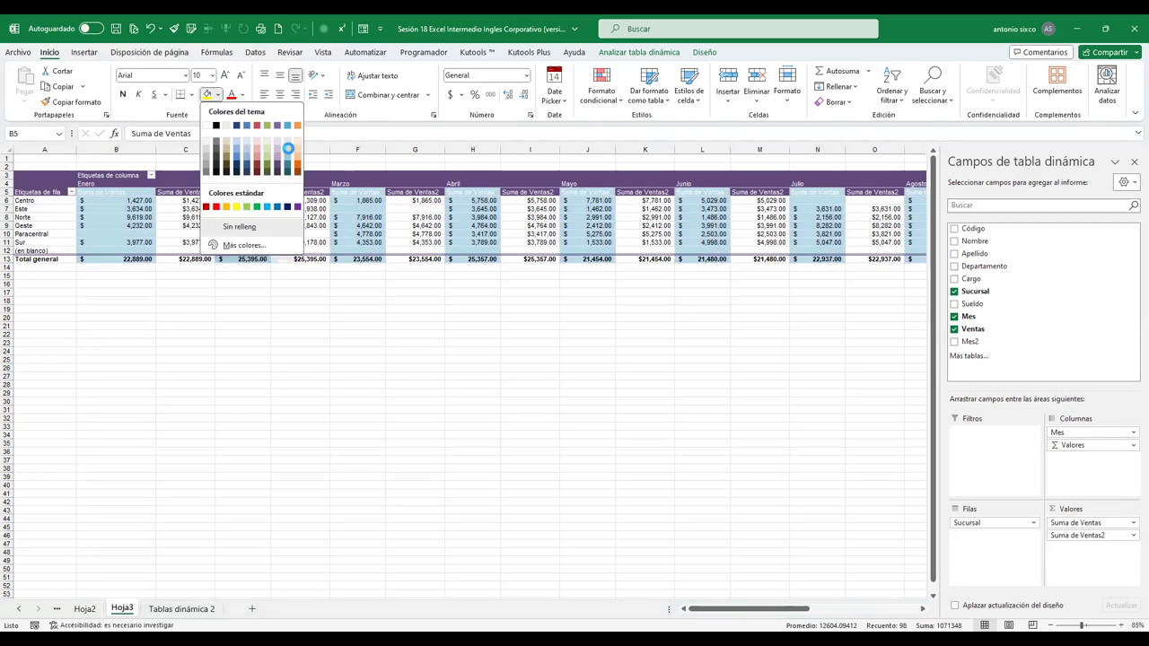
{"action": "left_click", "coordinate": [287, 146]}
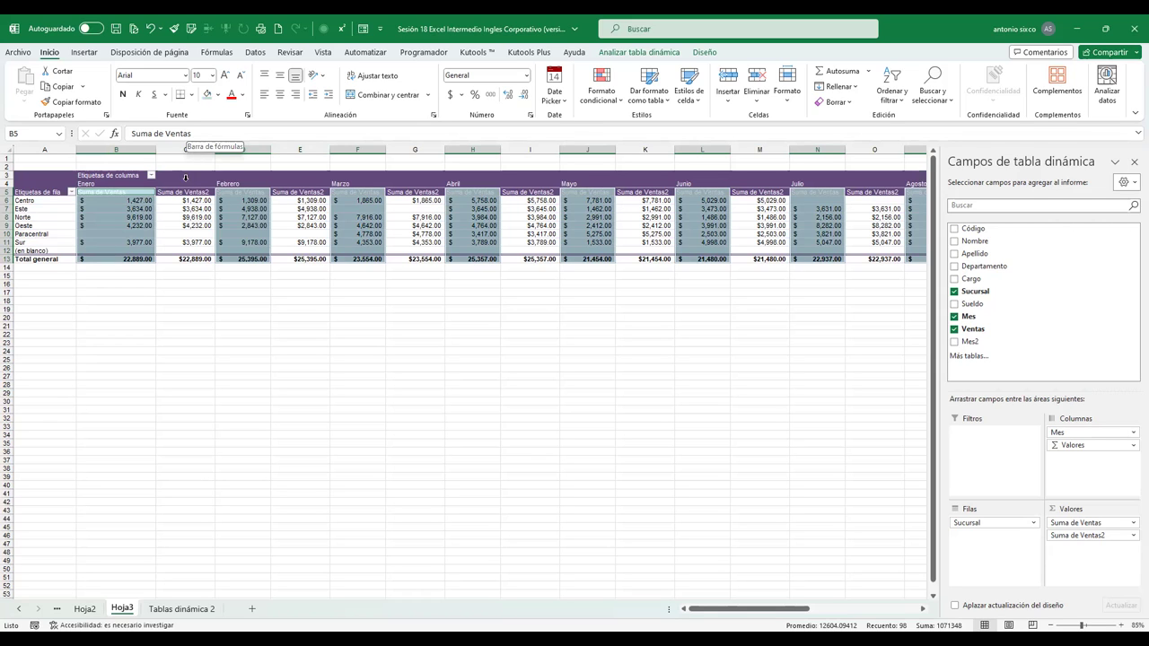
In the value field settings of Suma de Ventas2 on Hoja3, choose to show the values as Diferencia de
{"action": "left_click", "coordinate": [189, 209]}
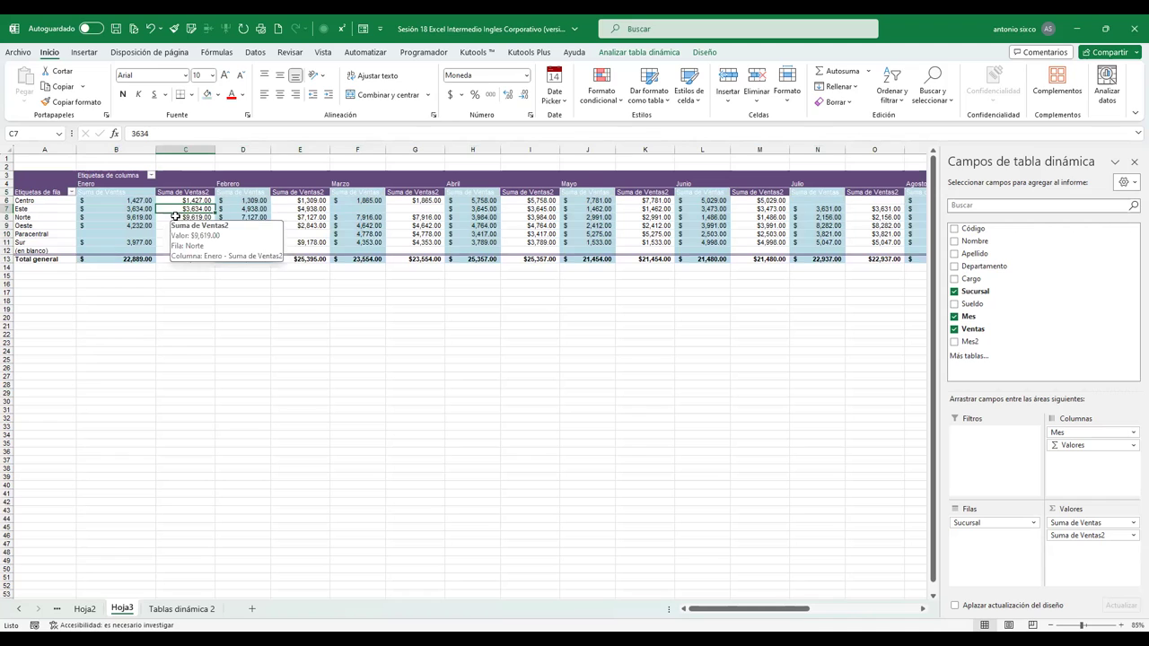
{"action": "right_click", "coordinate": [190, 212]}
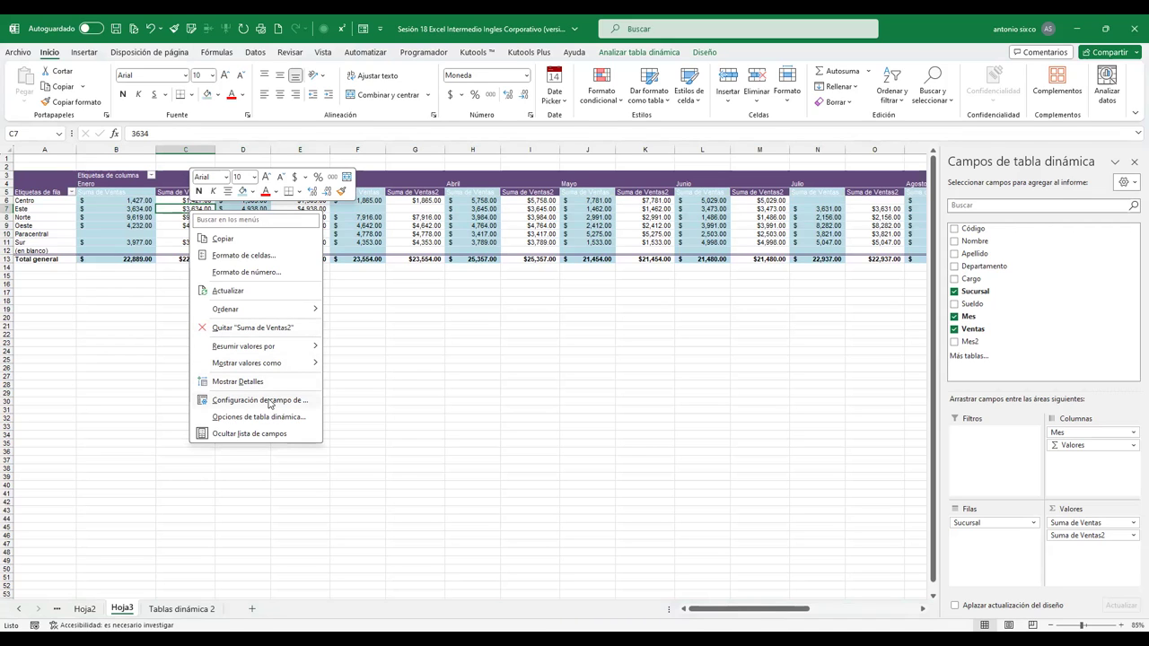
{"action": "left_click", "coordinate": [212, 405]}
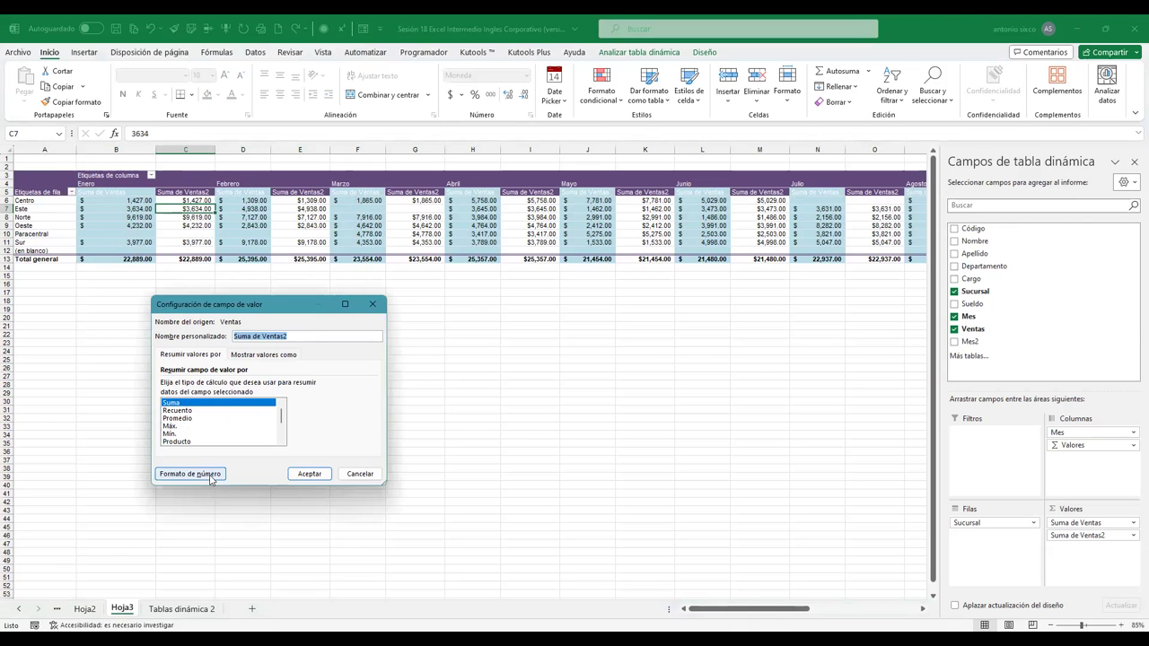
{"action": "left_click", "coordinate": [265, 356]}
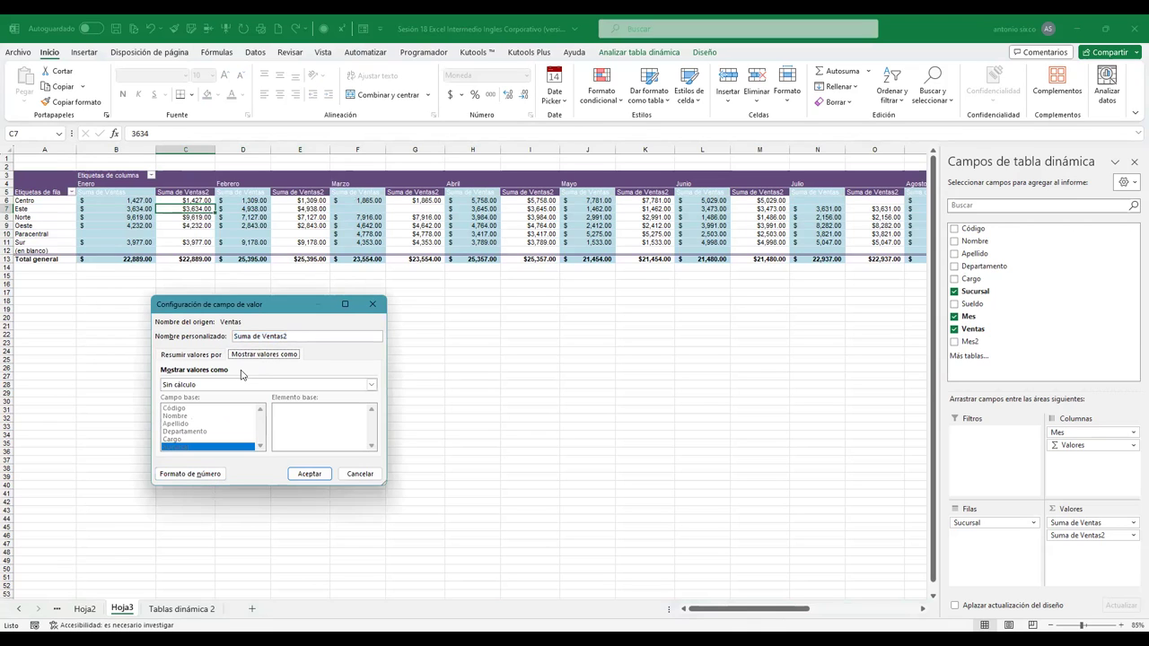
{"action": "left_click", "coordinate": [350, 386]}
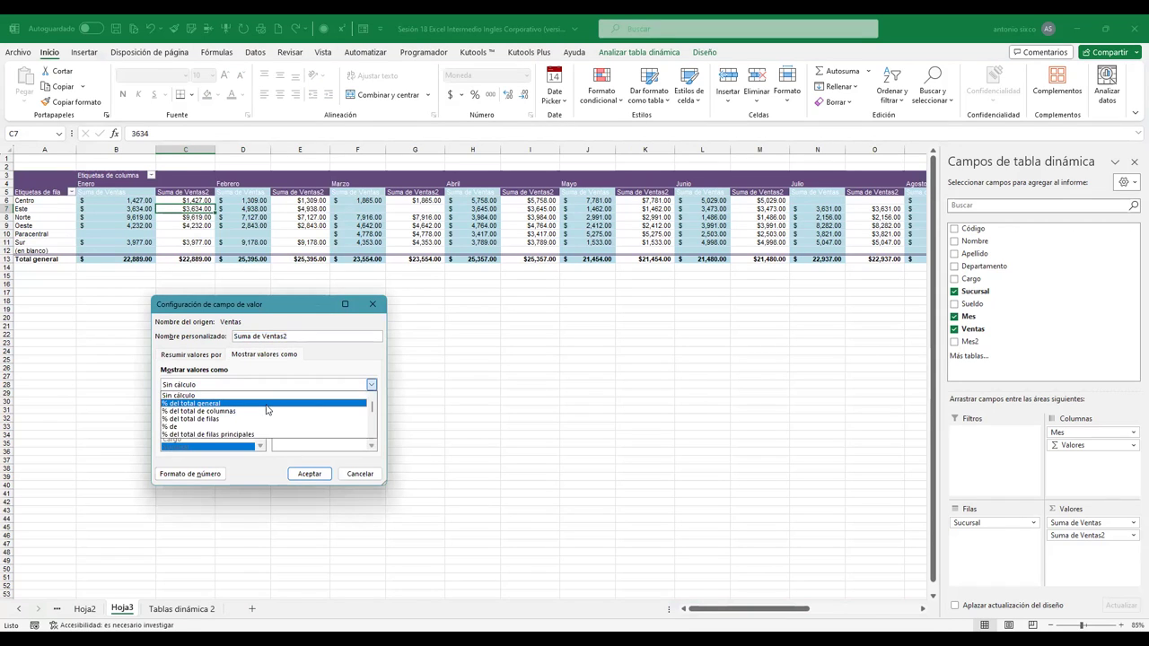
{"action": "scroll", "coordinate": [266, 409], "scroll_direction": "down", "scroll_amount": 2}
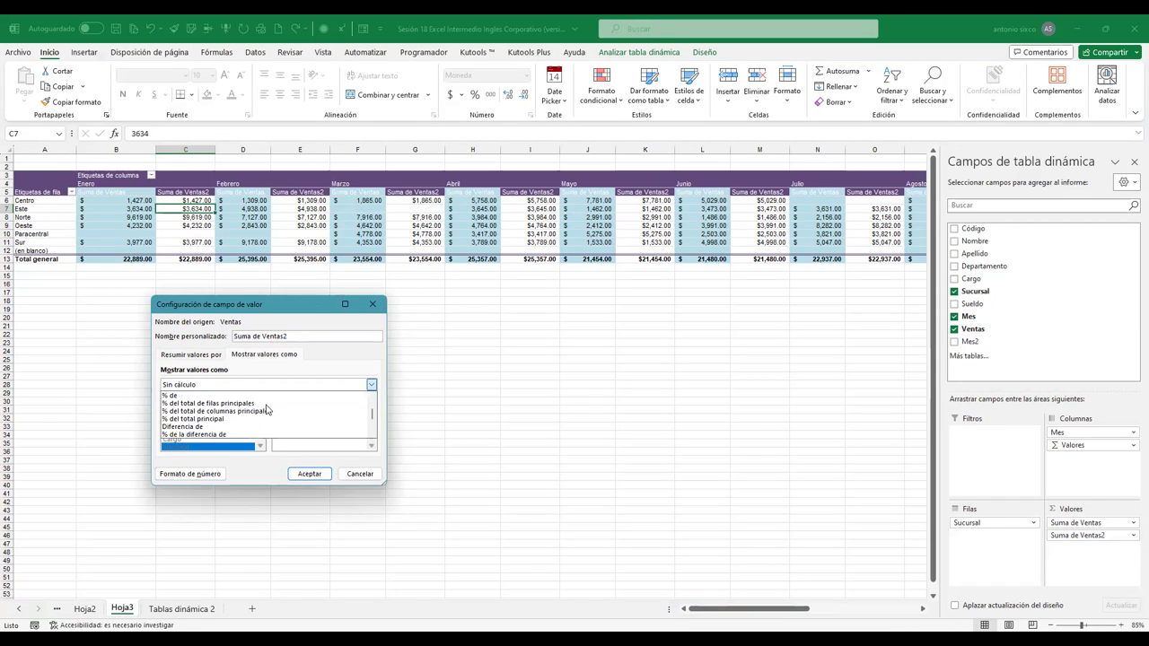
{"action": "scroll", "coordinate": [217, 427], "scroll_direction": "down", "scroll_amount": 1}
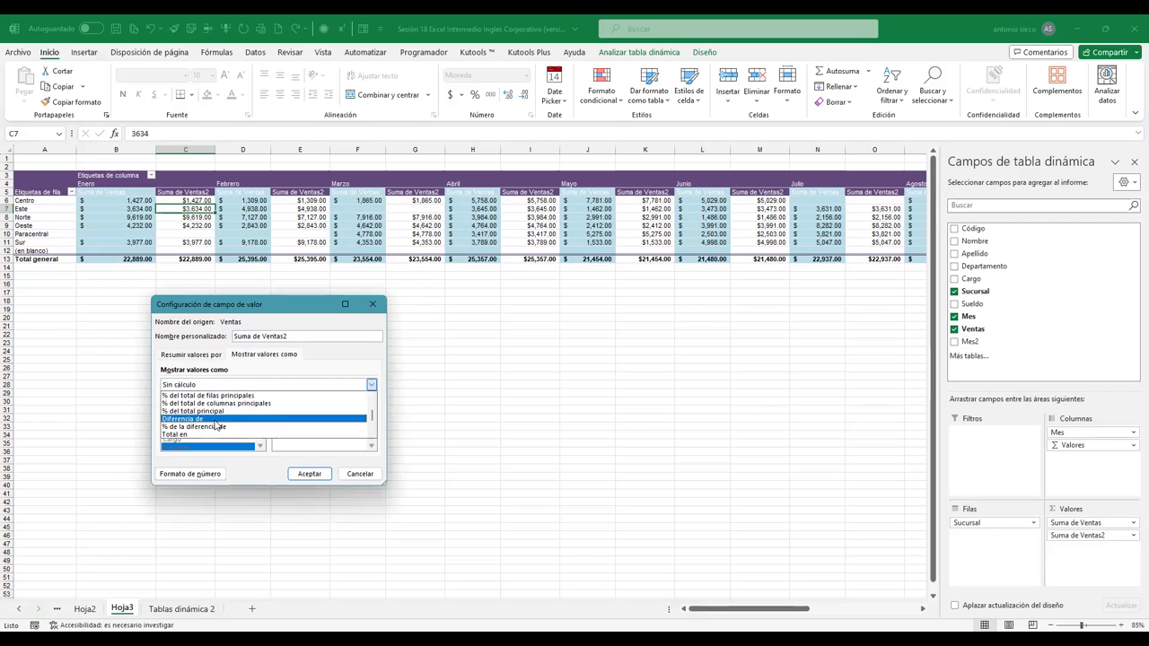
{"action": "left_click", "coordinate": [252, 417]}
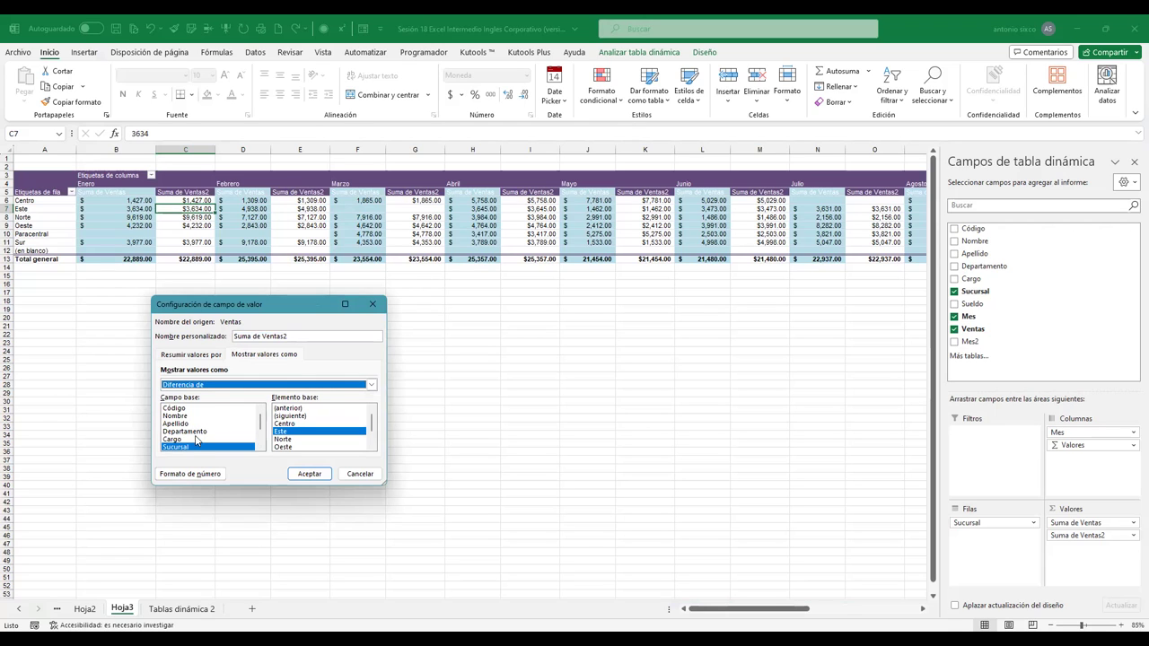
Use Mes as base field and (anterior) as base item for the Suma de Ventas2 difference, and accept the settings
{"action": "left_click_drag", "start_coordinate": [261, 420], "coordinate": [260, 437]}
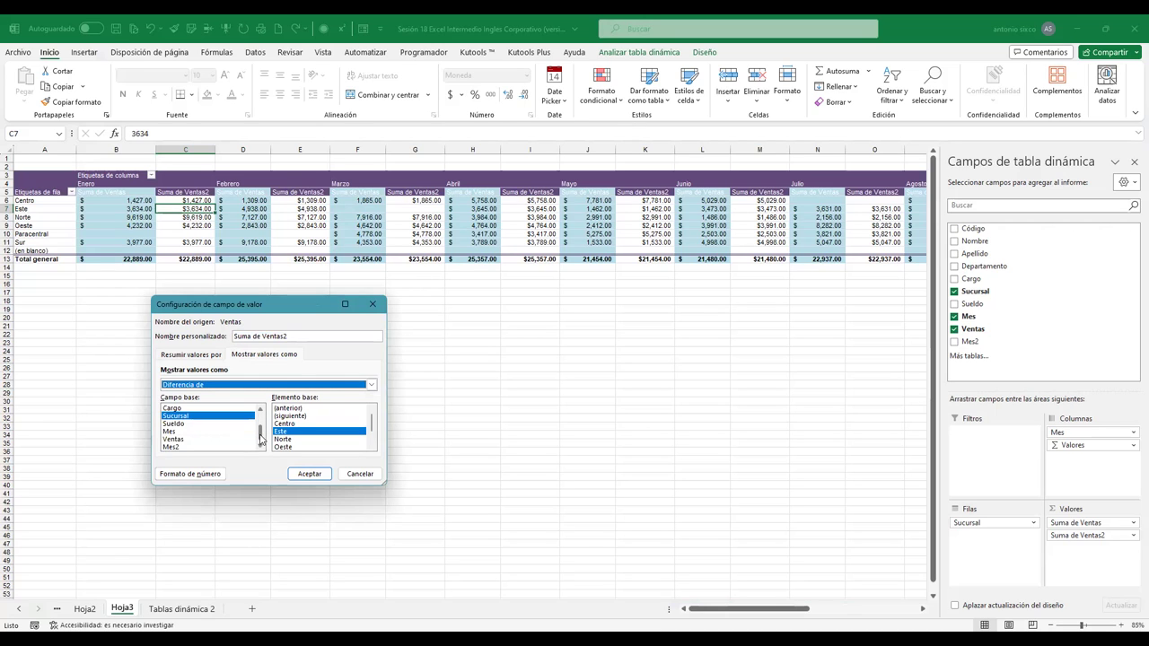
{"action": "left_click", "coordinate": [188, 432]}
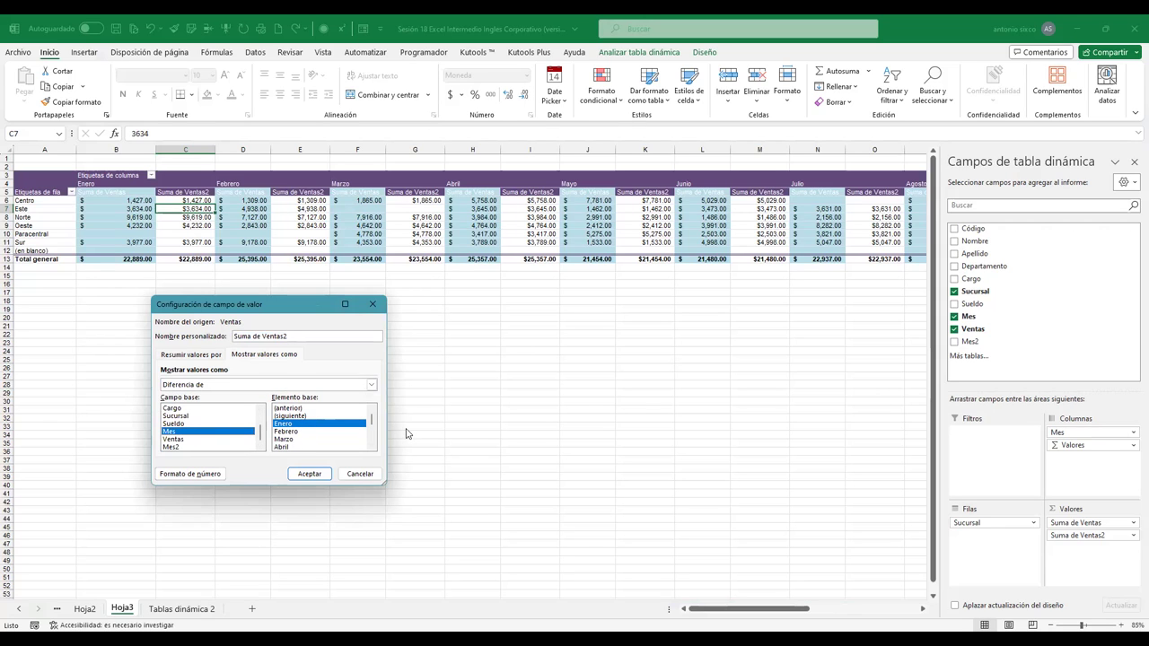
{"action": "left_click", "coordinate": [299, 409]}
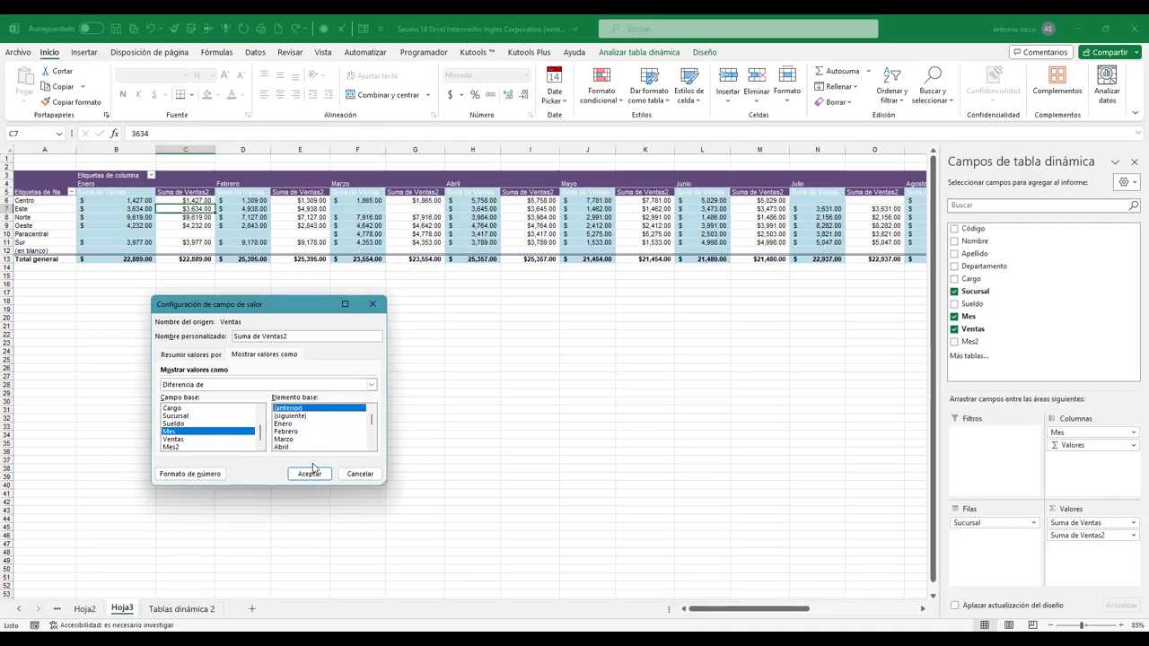
{"action": "left_click", "coordinate": [318, 474]}
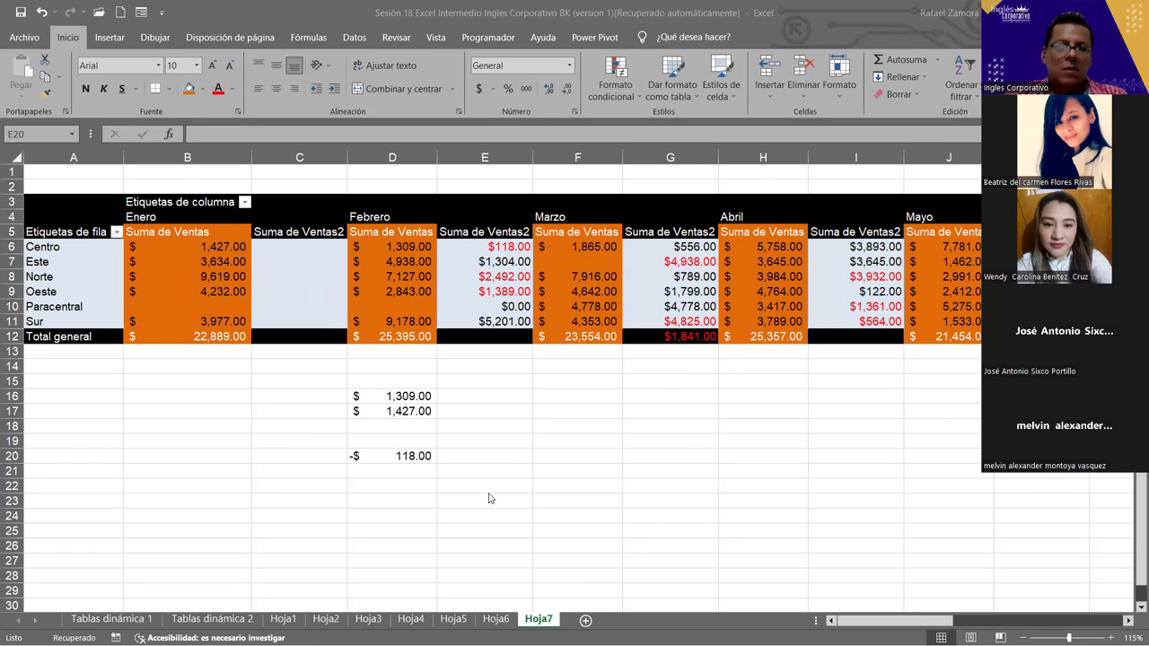
Insert a pivot table from the Tablas dinámica 2 data on a new worksheet and move that sheet after Hoja7
{"action": "left_click", "coordinate": [235, 618]}
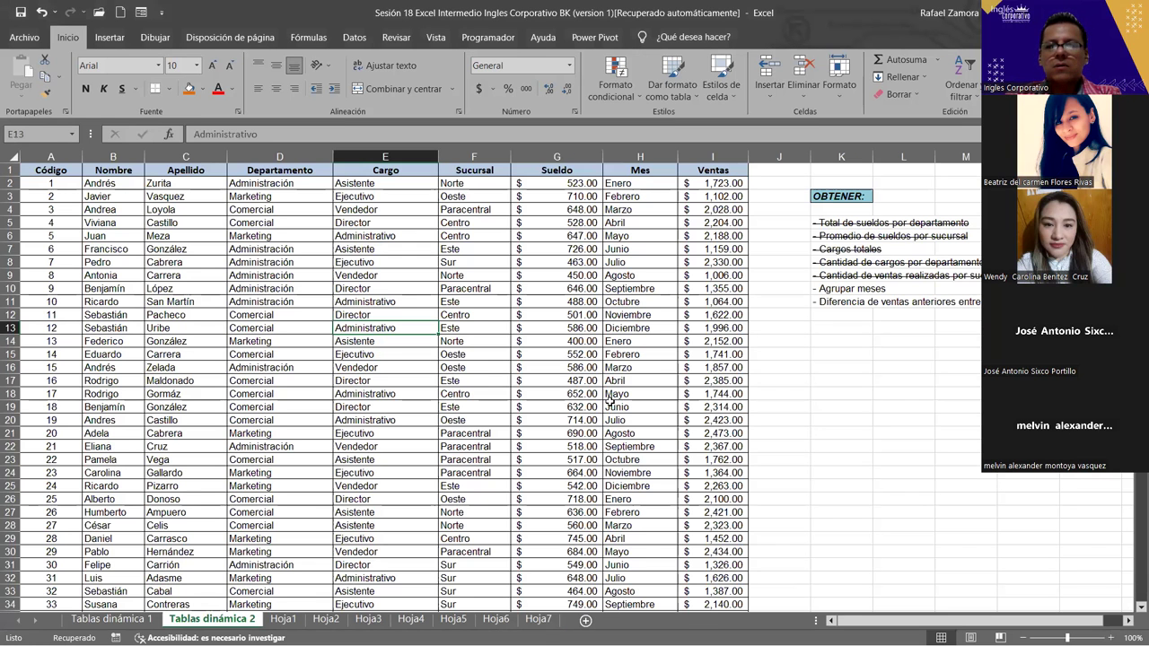
{"action": "left_click", "coordinate": [366, 354]}
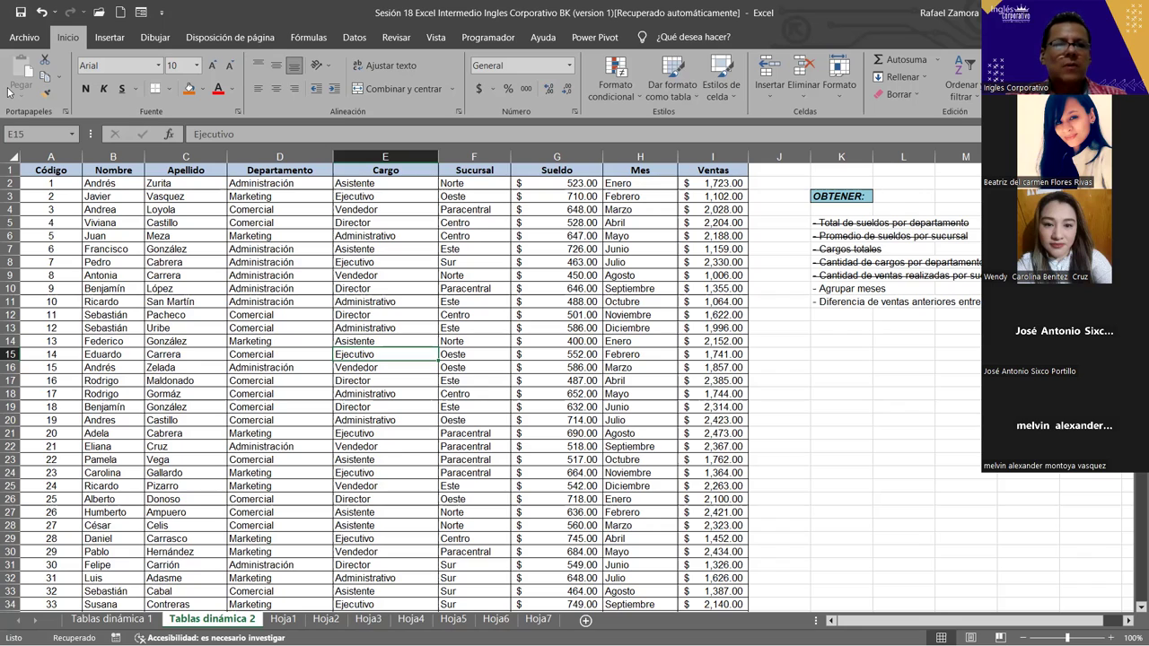
{"action": "left_click", "coordinate": [160, 245]}
{"action": "left_click", "coordinate": [110, 37]}
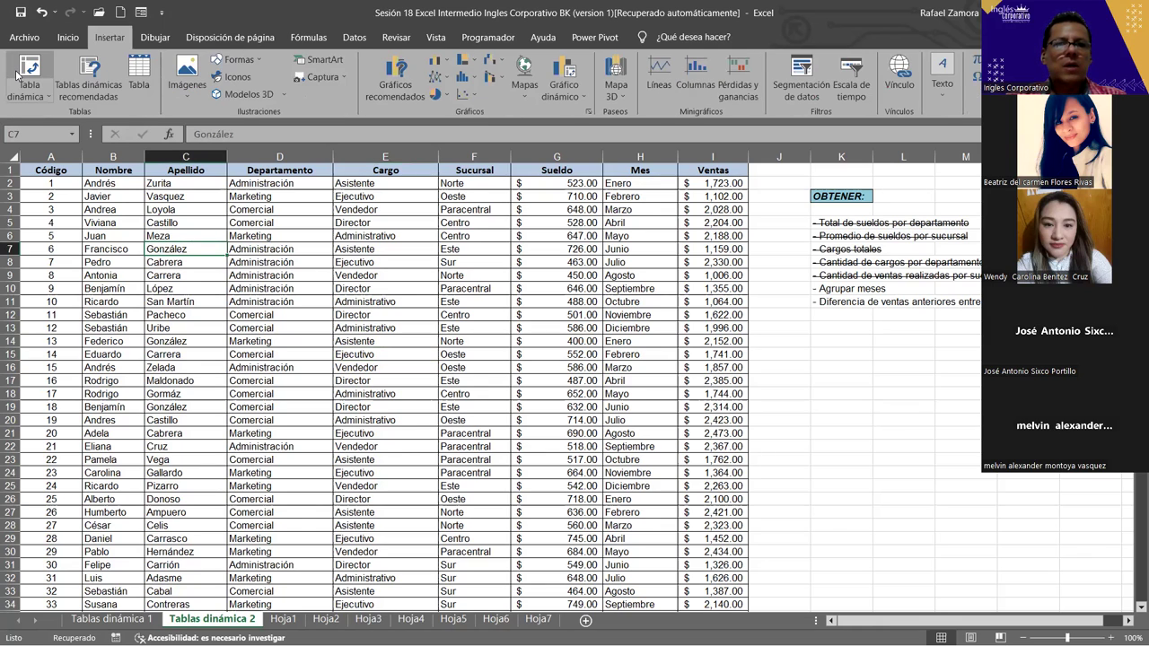
{"action": "left_click", "coordinate": [29, 74]}
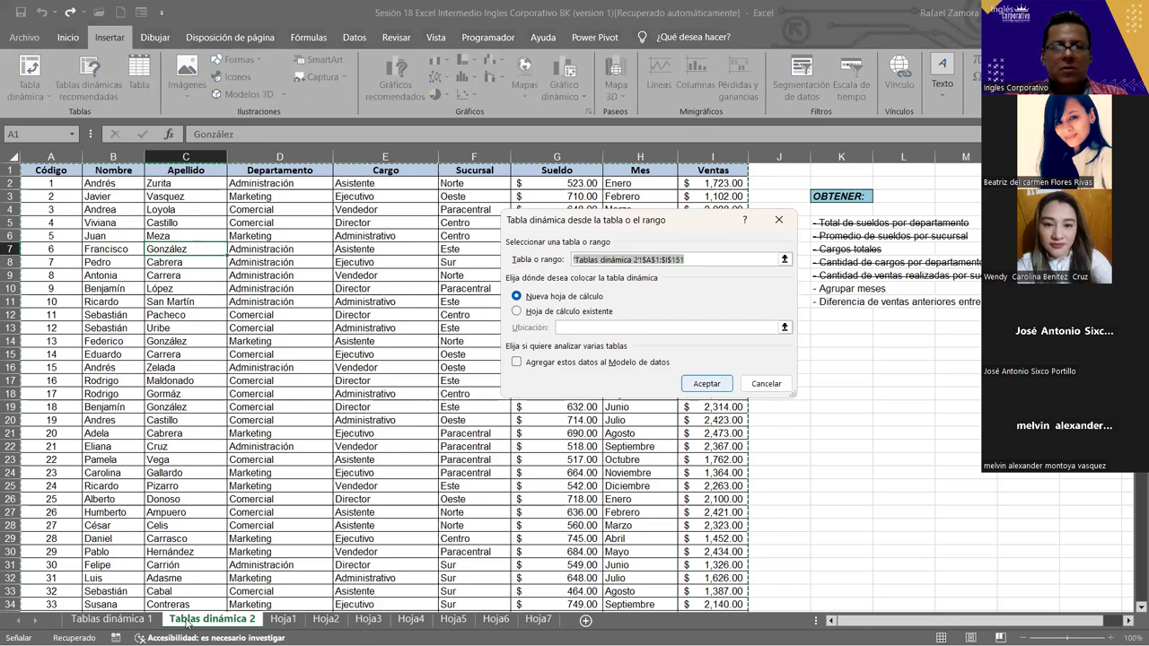
{"action": "key", "text": "Return"}
{"action": "left_click", "coordinate": [600, 623]}
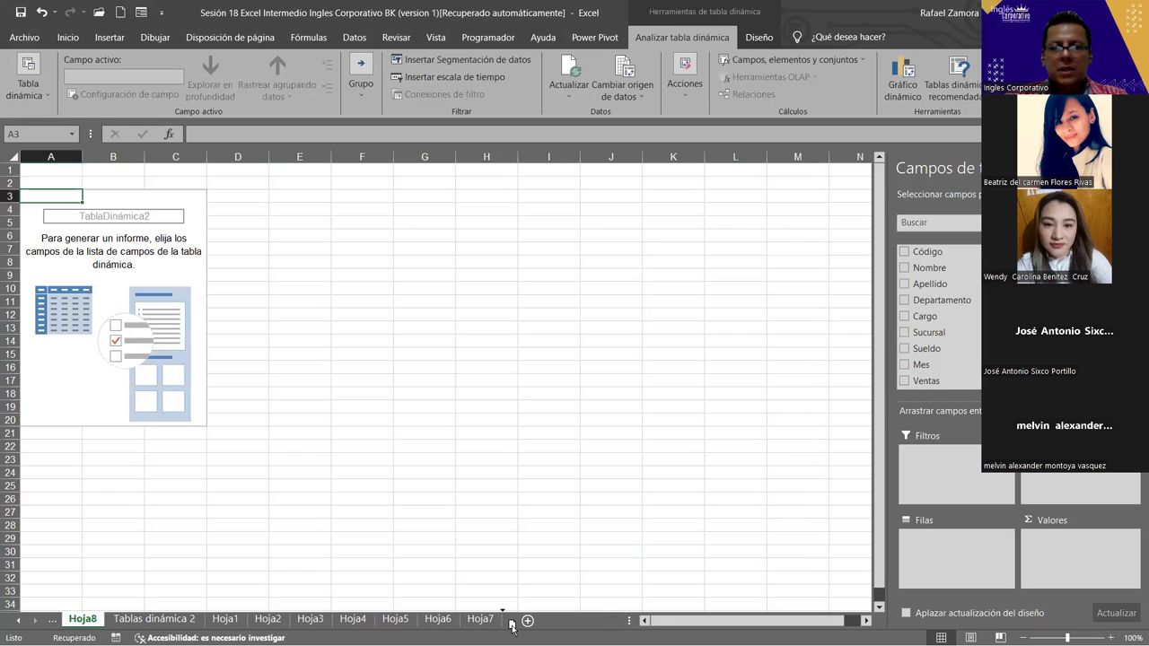
{"action": "left_click_drag", "start_coordinate": [478, 623], "coordinate": [506, 624]}
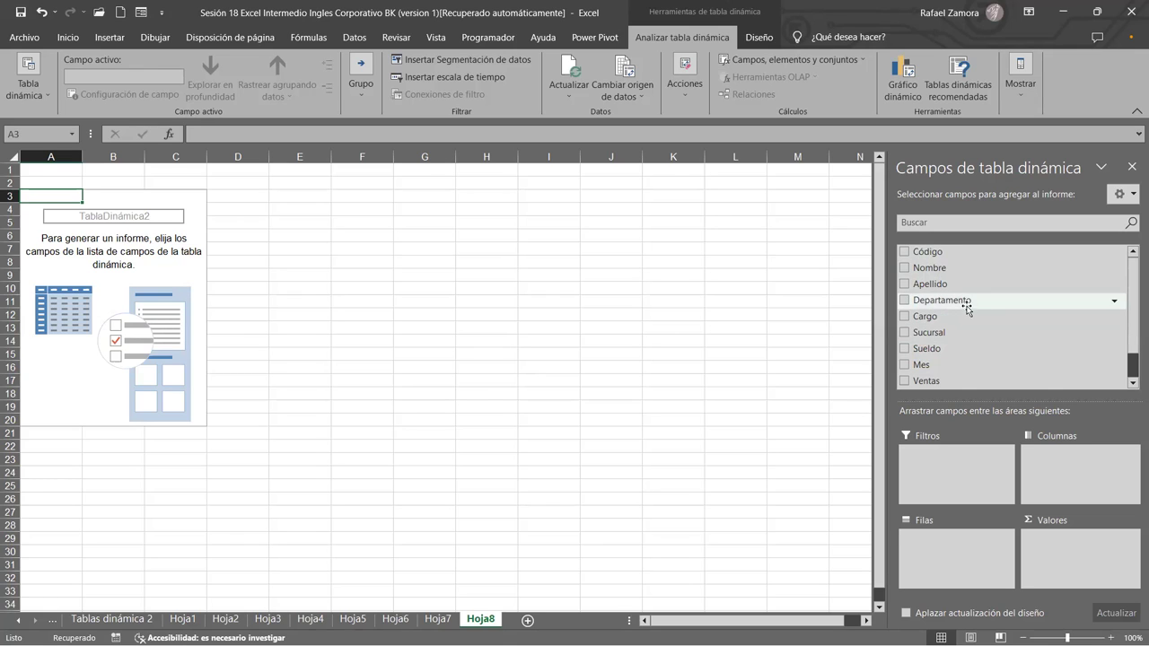
Lay out the new pivot table with Departamento as rows, Sucursal as columns and Ventas as summed values
{"action": "left_click_drag", "start_coordinate": [966, 310], "coordinate": [980, 578]}
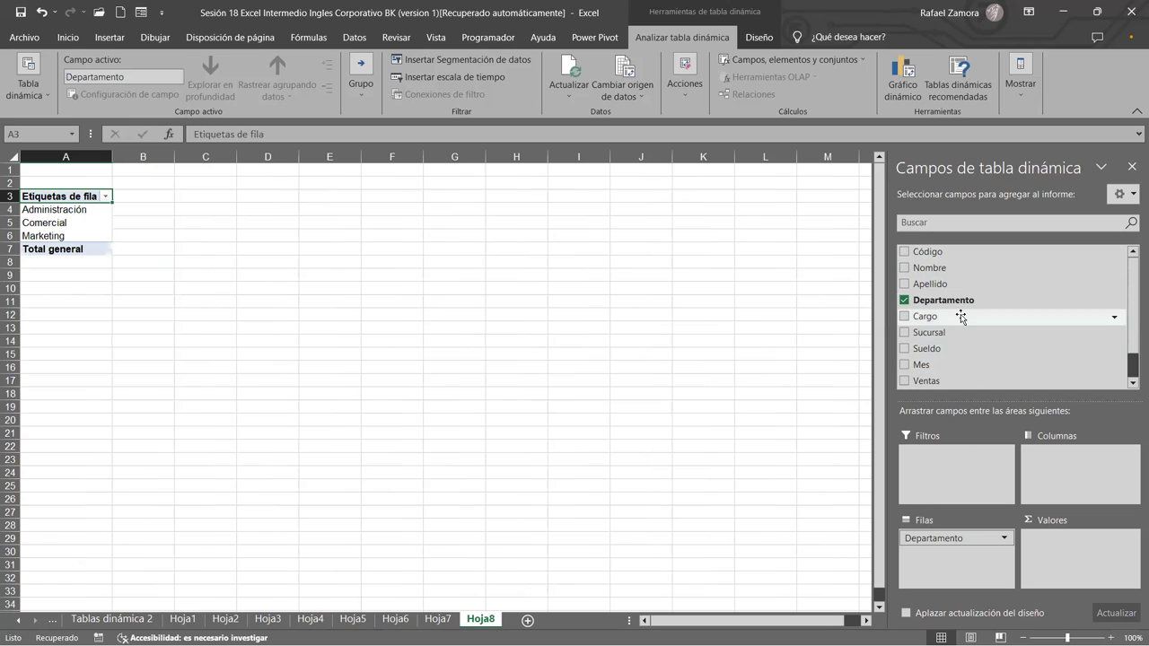
{"action": "left_click_drag", "start_coordinate": [947, 335], "coordinate": [1073, 487]}
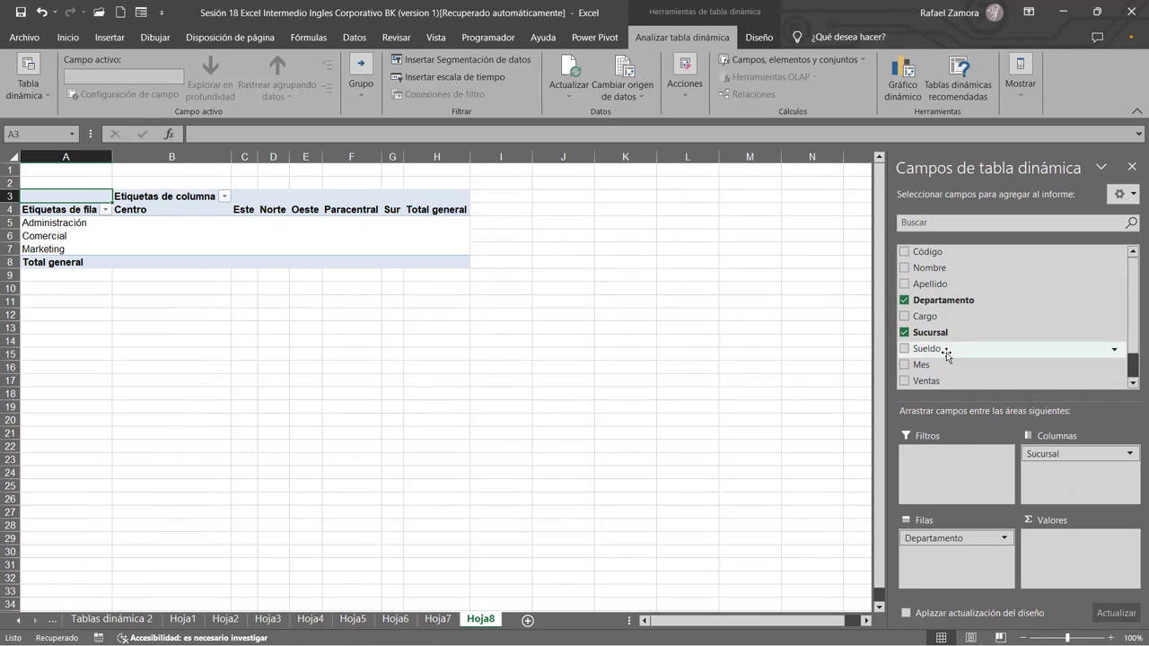
{"action": "scroll", "coordinate": [952, 355], "scroll_direction": "down", "scroll_amount": 1}
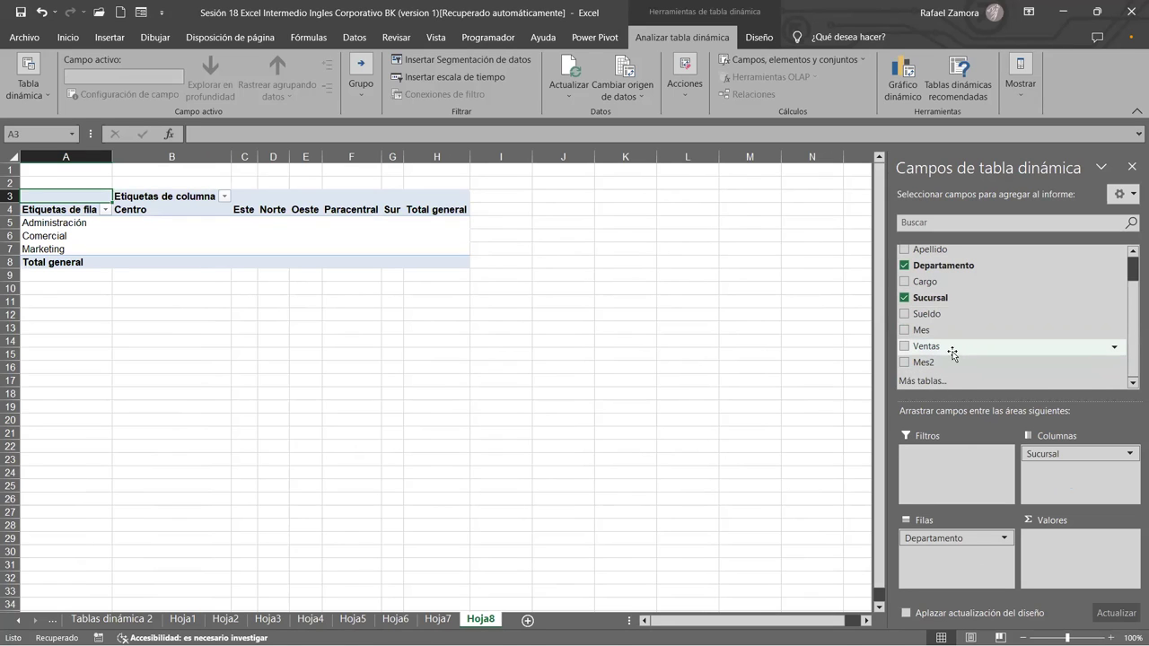
{"action": "left_click_drag", "start_coordinate": [952, 353], "coordinate": [1066, 551]}
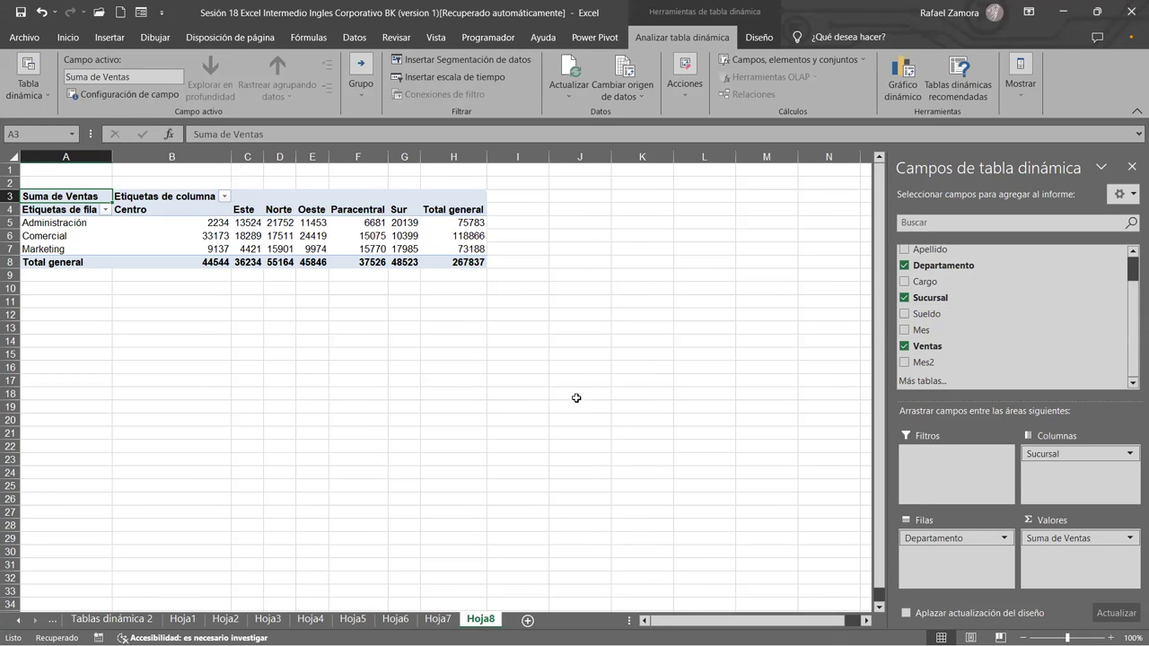
{"action": "scroll", "coordinate": [574, 392], "scroll_direction": "up", "scroll_amount": 2, "text": "ctrl"}
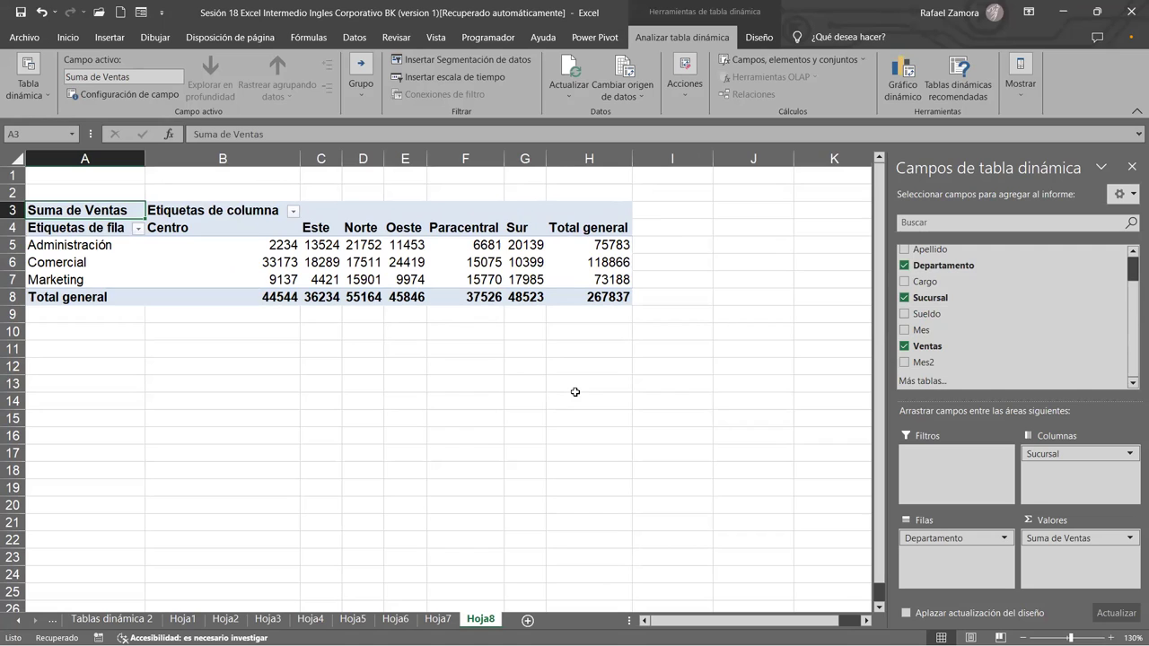
{"action": "scroll", "coordinate": [1030, 380], "scroll_direction": "up", "scroll_amount": 1}
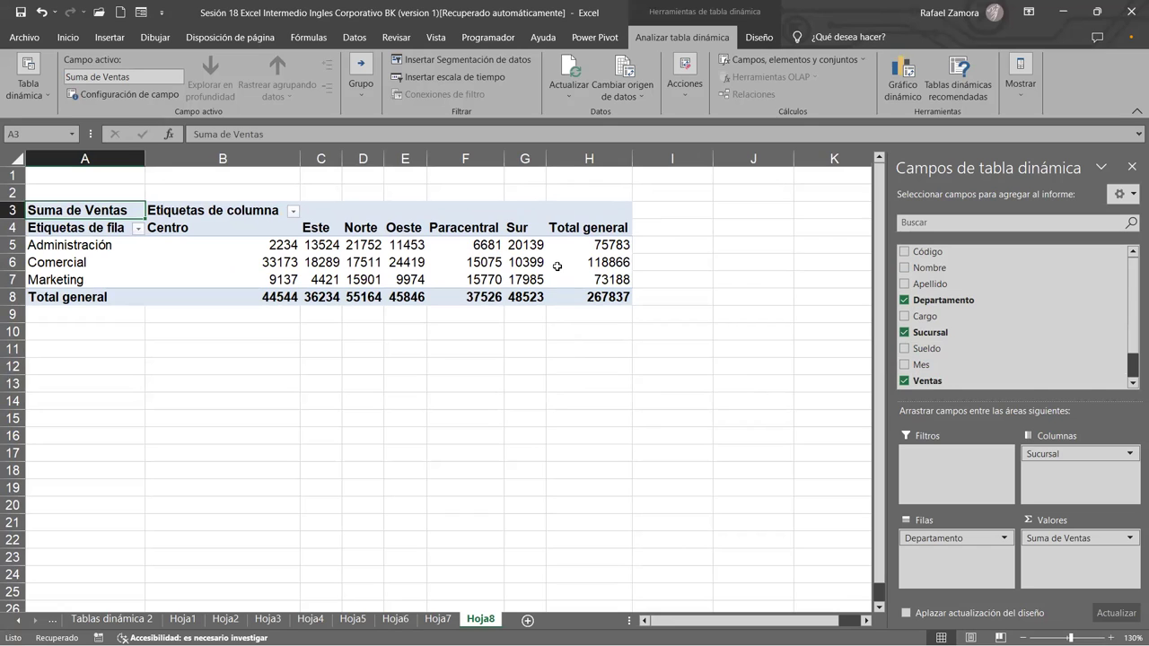
Set the number format of Suma de Ventas to Contabilidad with 2 decimal places and the $ symbol
{"action": "right_click", "coordinate": [530, 250]}
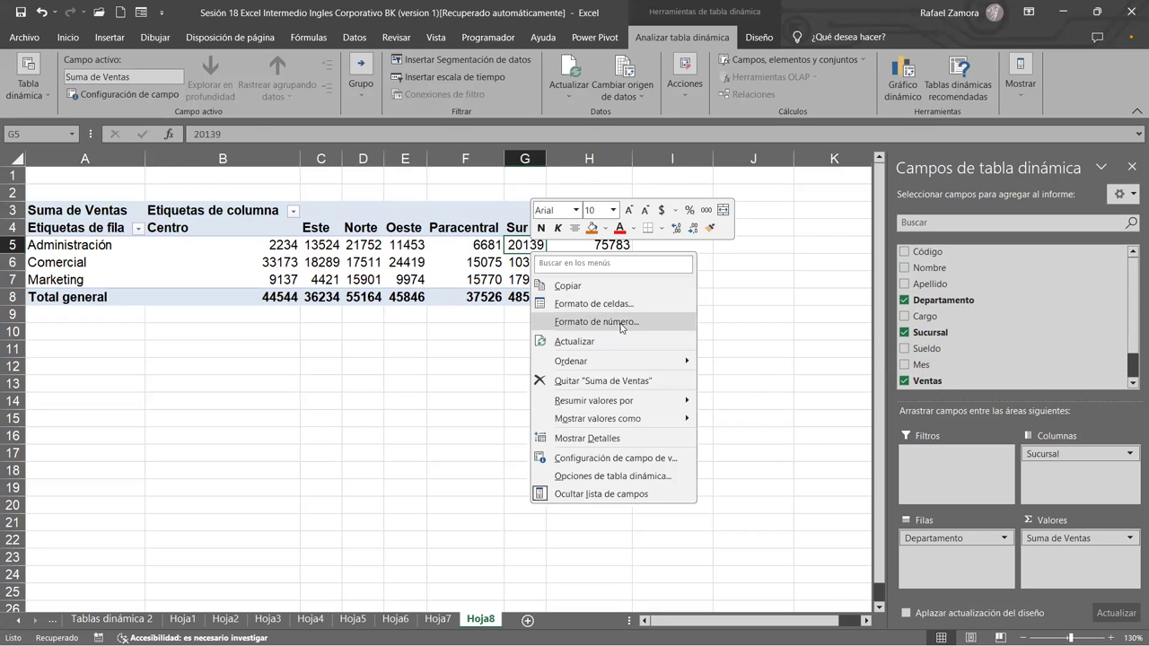
{"action": "left_click", "coordinate": [629, 321]}
{"action": "left_click", "coordinate": [466, 227]}
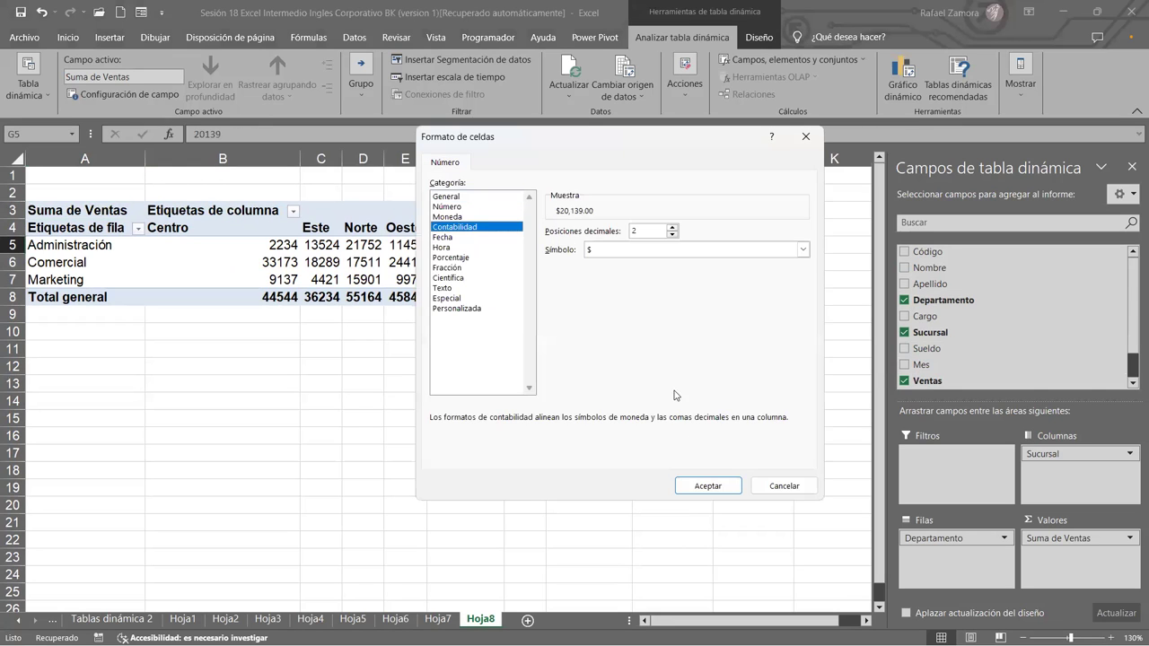
{"action": "left_click", "coordinate": [698, 484]}
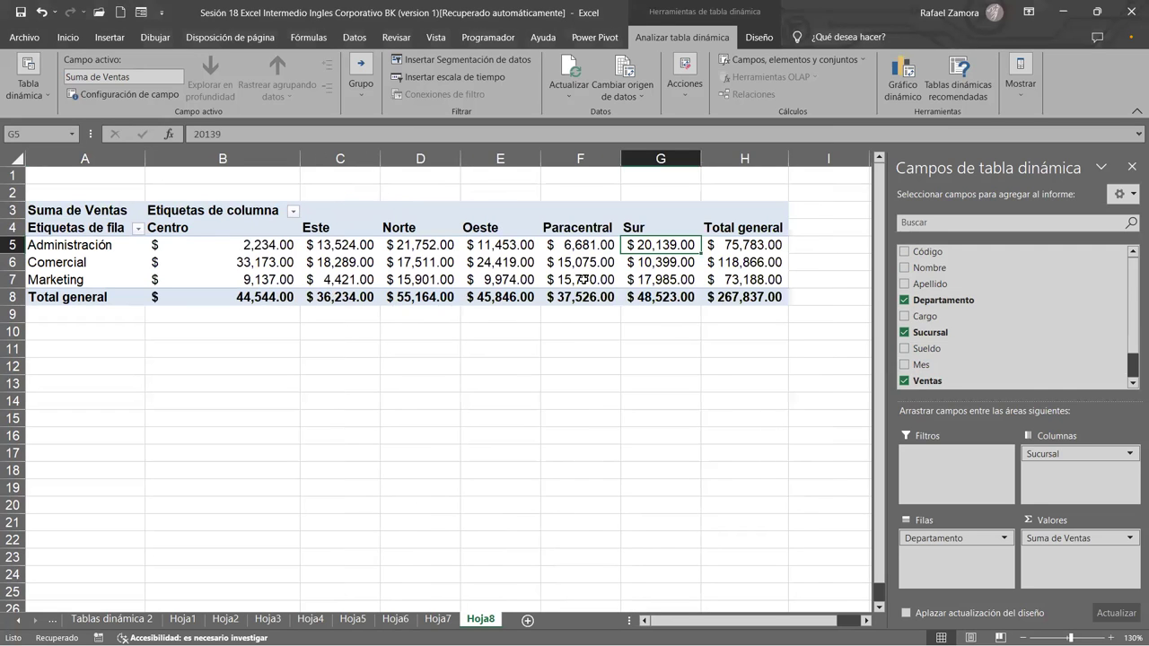
Apply the light purple Medio pivot table style with black header and total rows
{"action": "left_click", "coordinate": [579, 278]}
{"action": "left_click", "coordinate": [758, 37]}
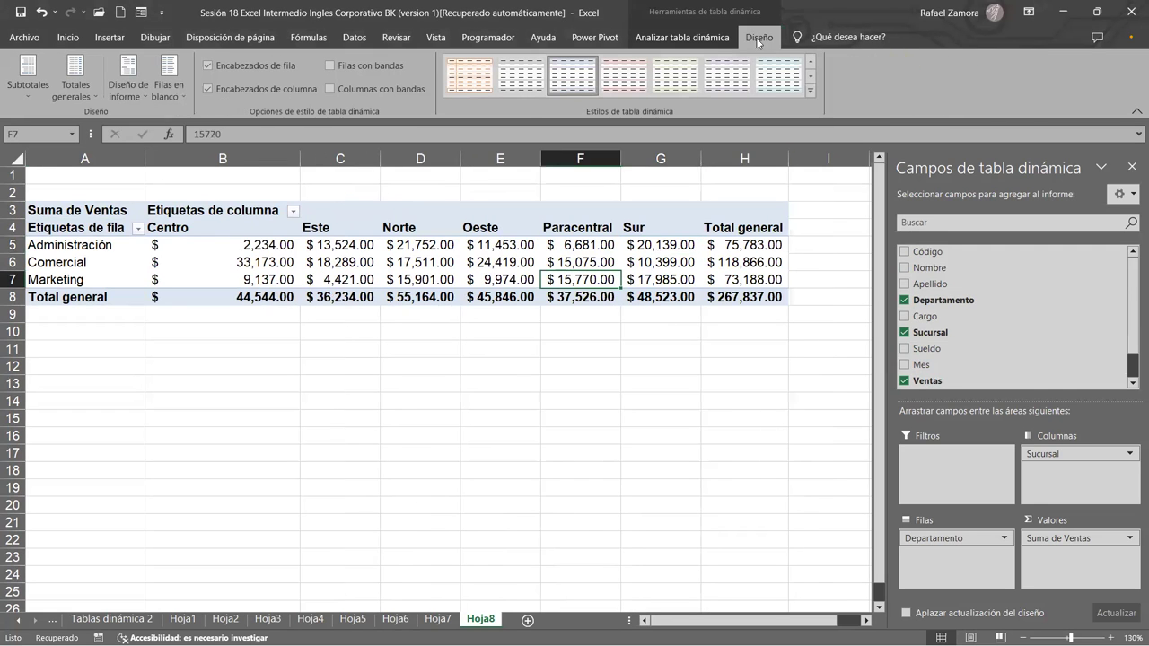
{"action": "left_click", "coordinate": [811, 89]}
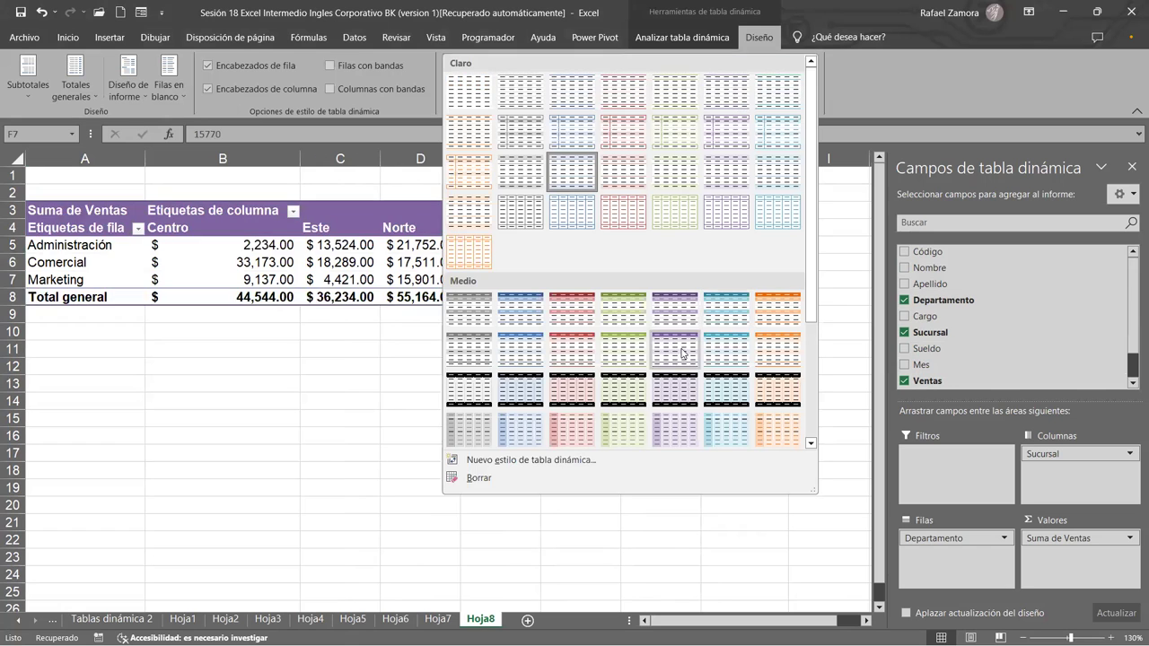
{"action": "left_click", "coordinate": [691, 395]}
{"action": "left_click", "coordinate": [500, 383]}
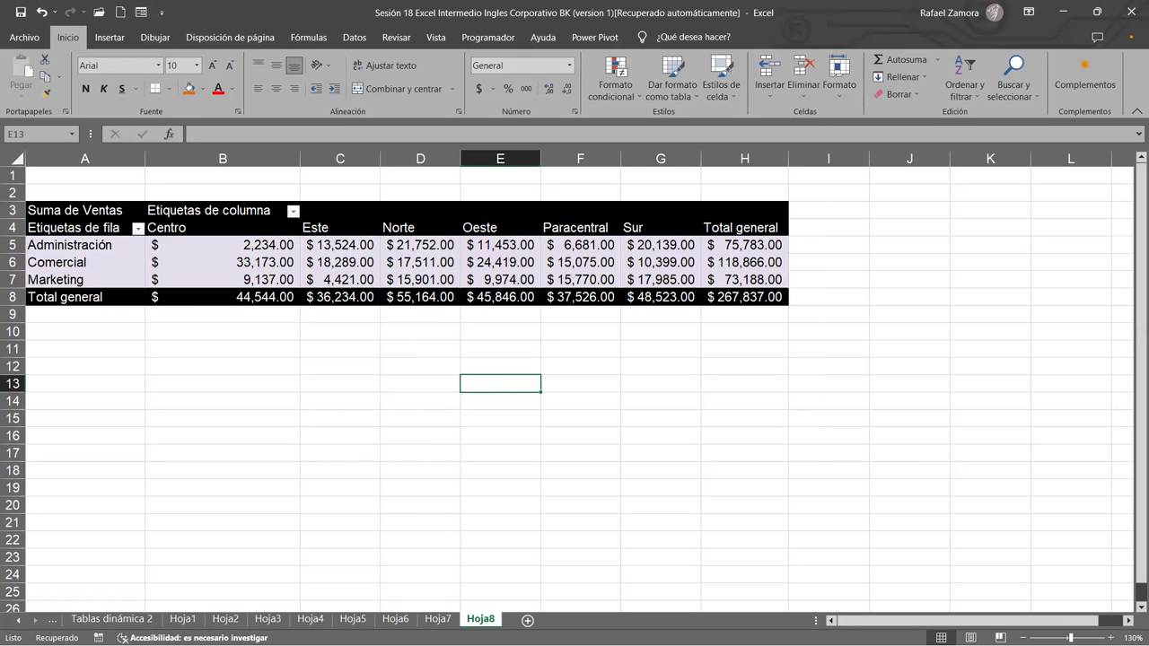
{"action": "left_click", "coordinate": [511, 273]}
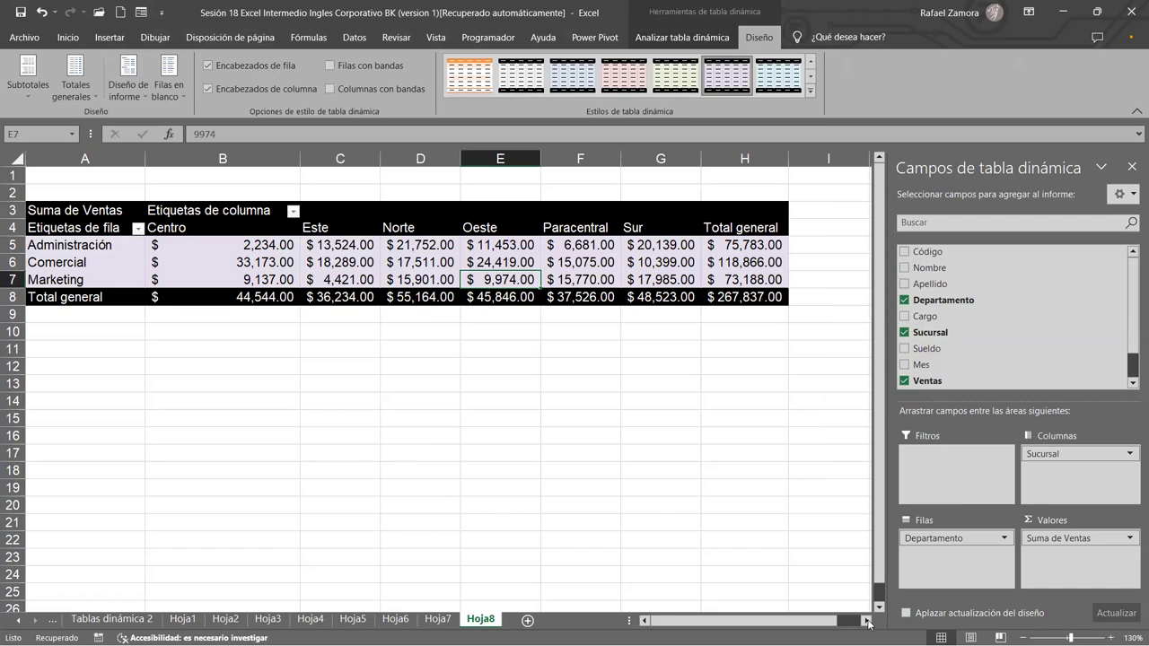
{"action": "scroll", "coordinate": [868, 623], "scroll_direction": "down", "scroll_amount": 1, "text": "ctrl"}
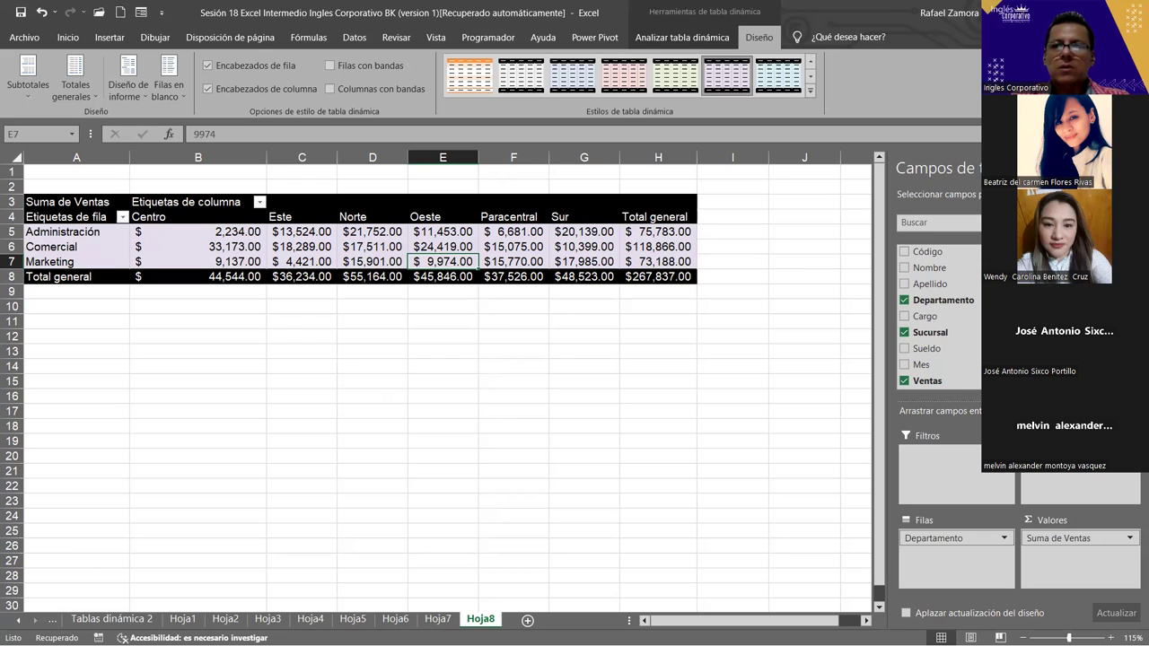
Rename the Total general heading in H4 to Total
{"action": "left_click", "coordinate": [671, 247]}
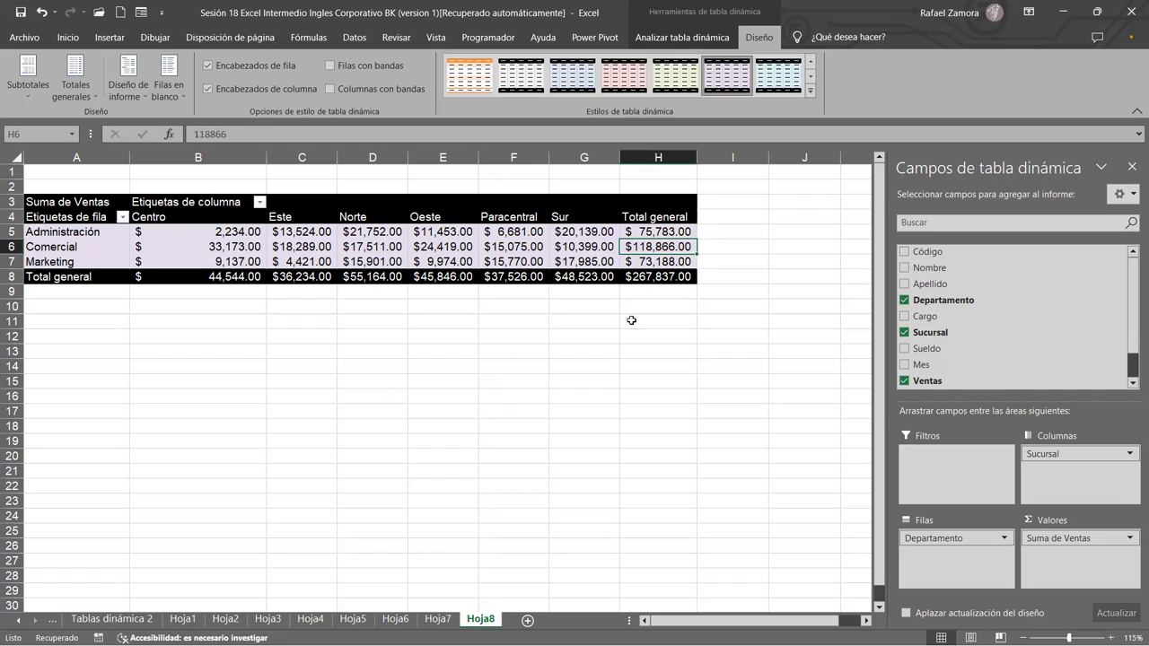
{"action": "left_click", "coordinate": [649, 220]}
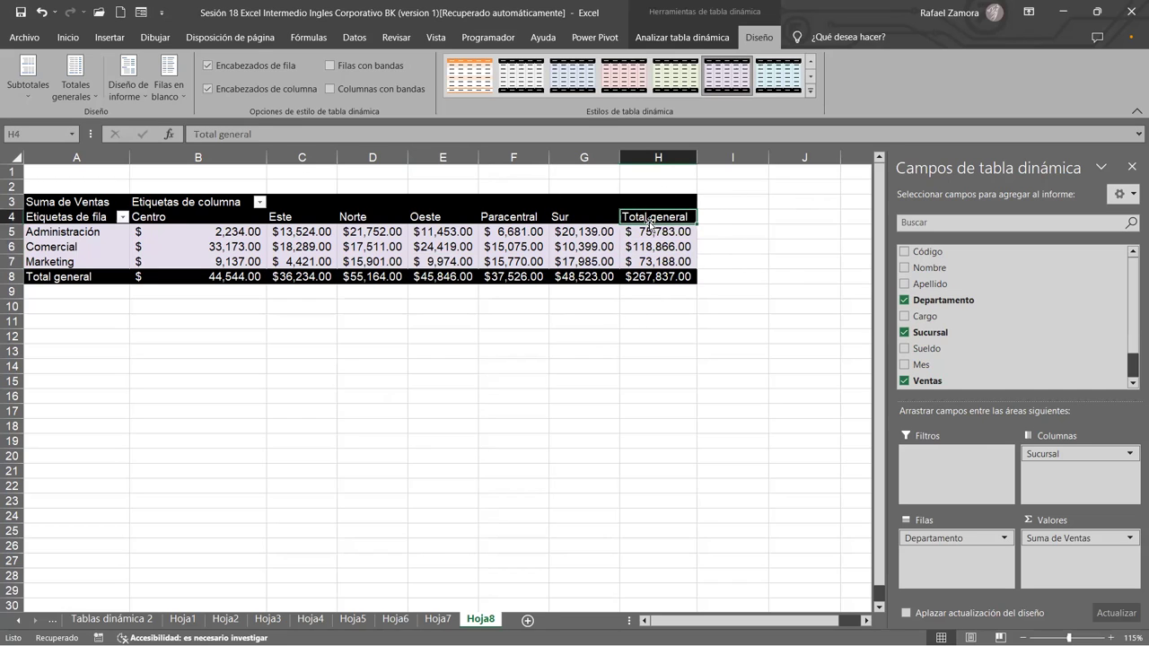
{"action": "left_click_drag", "start_coordinate": [255, 134], "coordinate": [189, 133]}
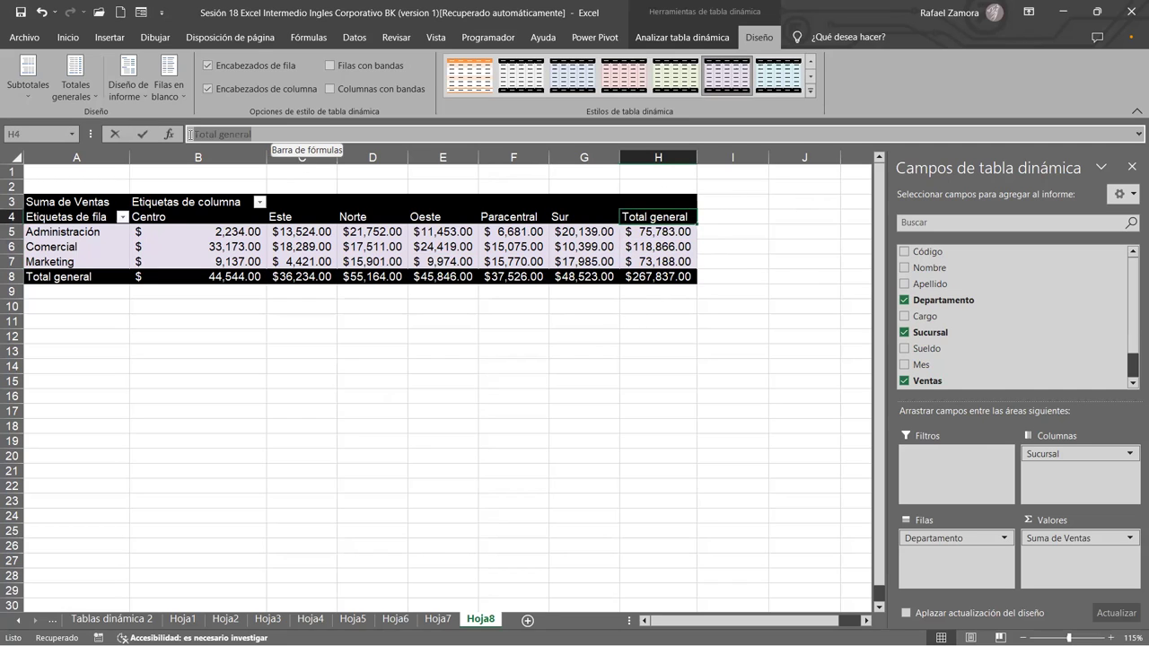
{"action": "double_click", "coordinate": [220, 136]}
{"action": "key", "text": "BackSpace"}
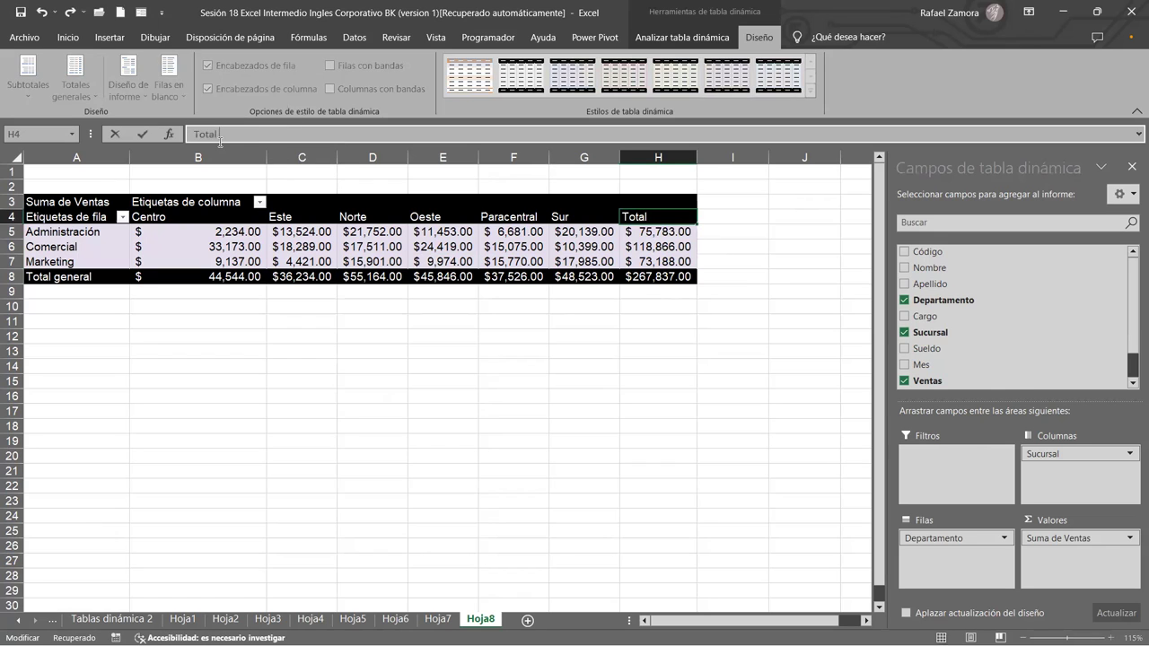
{"action": "key", "text": "Return"}
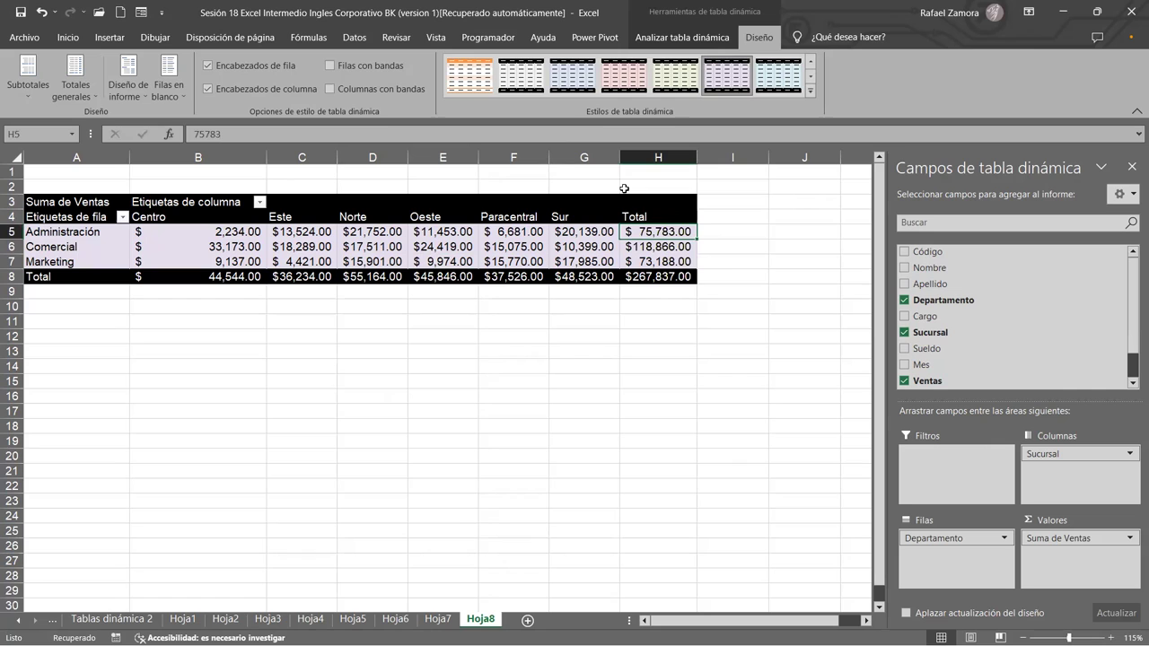
Center the branch and Total headings in B4:H4 horizontally
{"action": "left_click_drag", "start_coordinate": [655, 216], "coordinate": [177, 212]}
{"action": "left_click", "coordinate": [68, 37]}
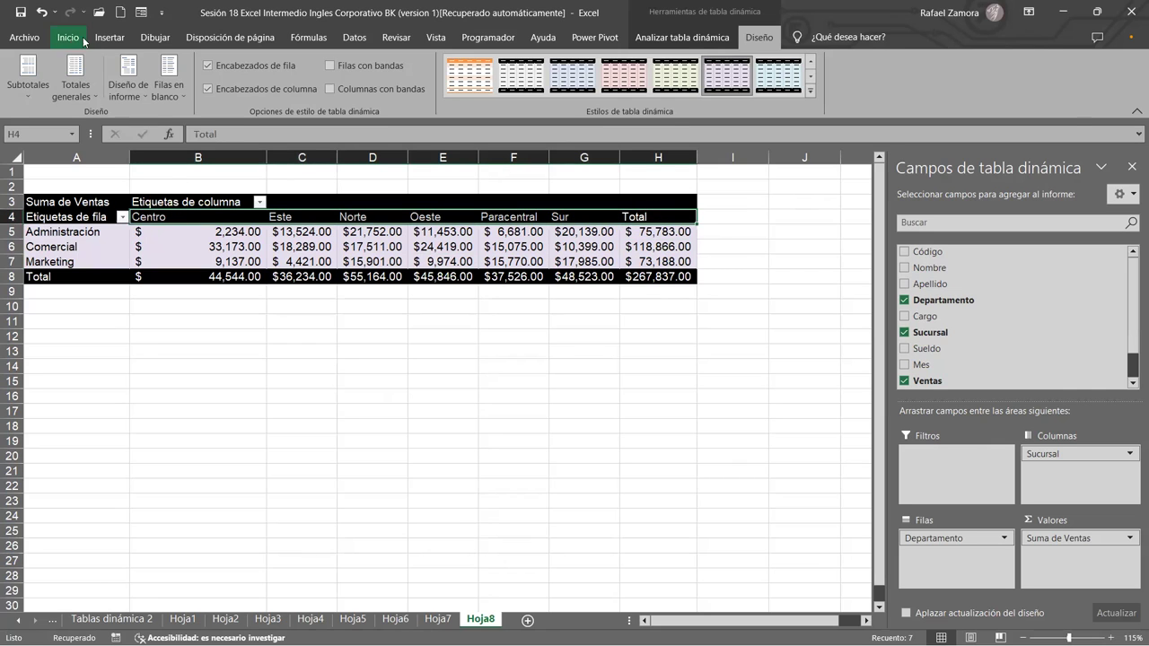
{"action": "left_click", "coordinate": [276, 90]}
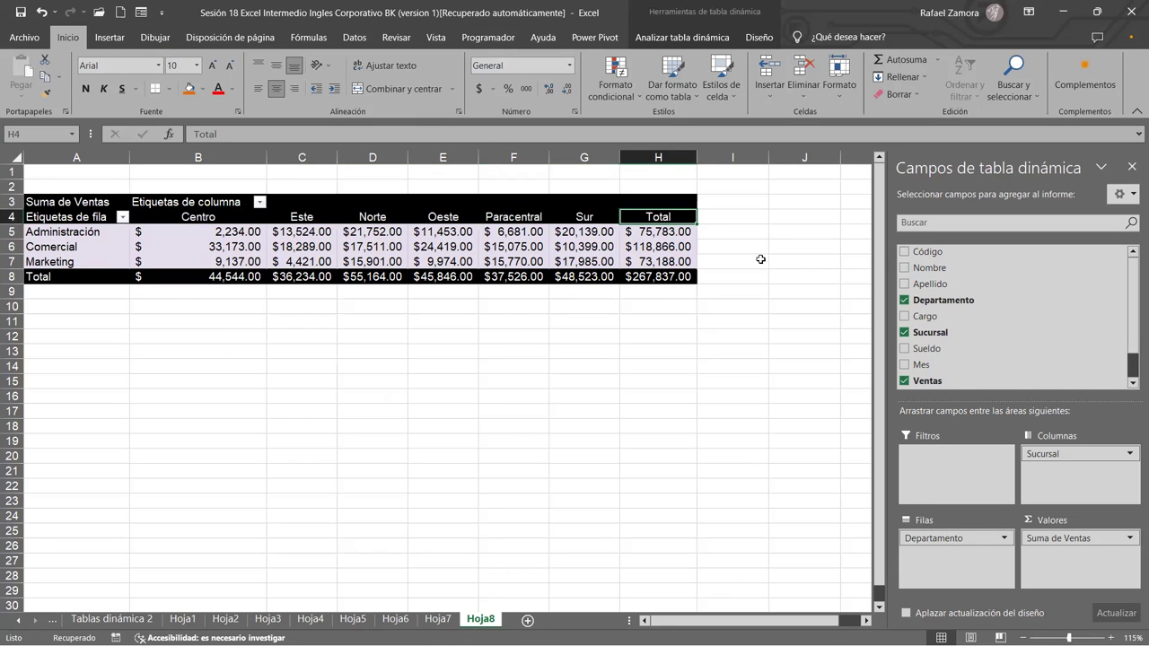
Start a new calculated field named IVA for the department-by-branch pivot table
{"action": "left_click", "coordinate": [678, 235]}
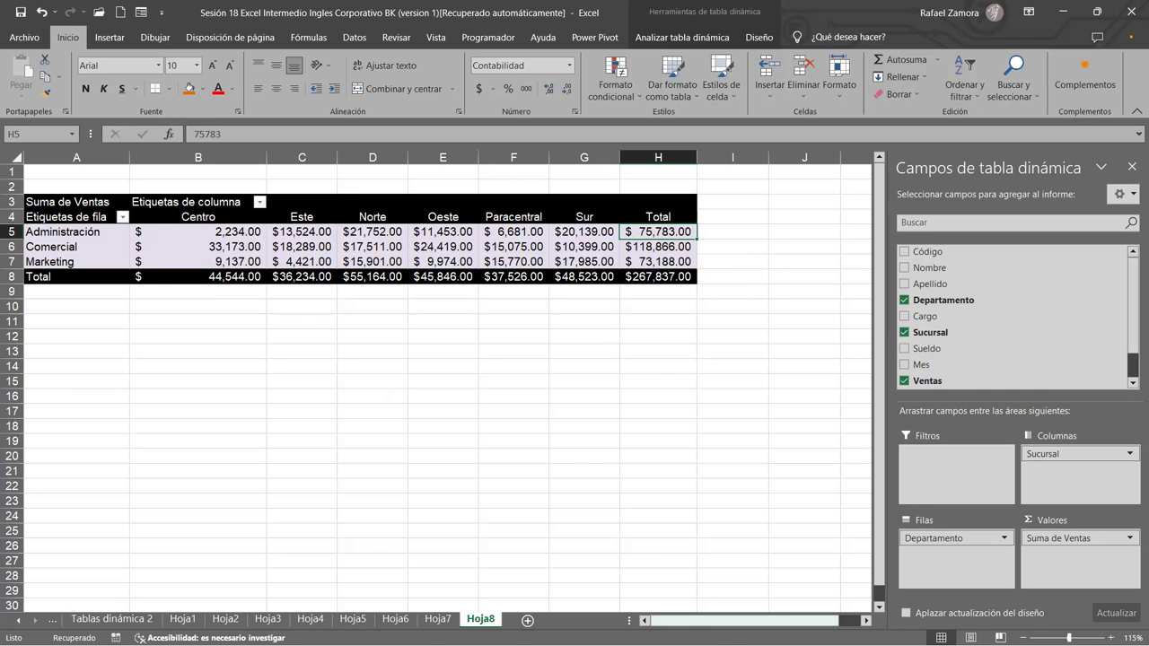
{"action": "left_click", "coordinate": [698, 36]}
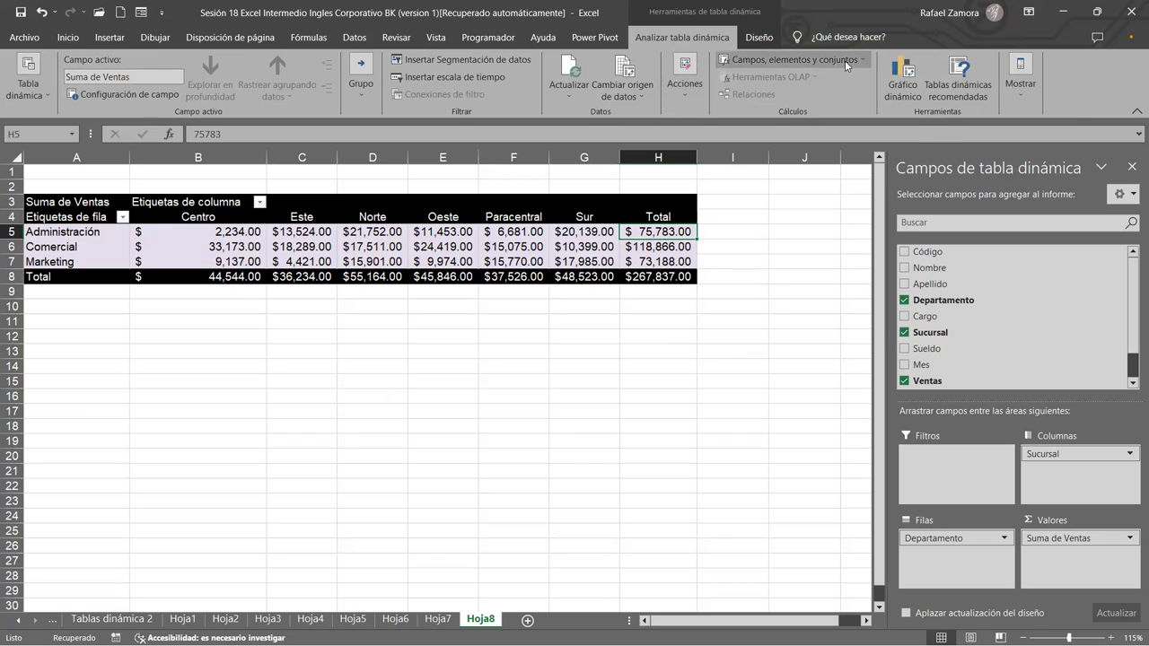
{"action": "left_click", "coordinate": [772, 59]}
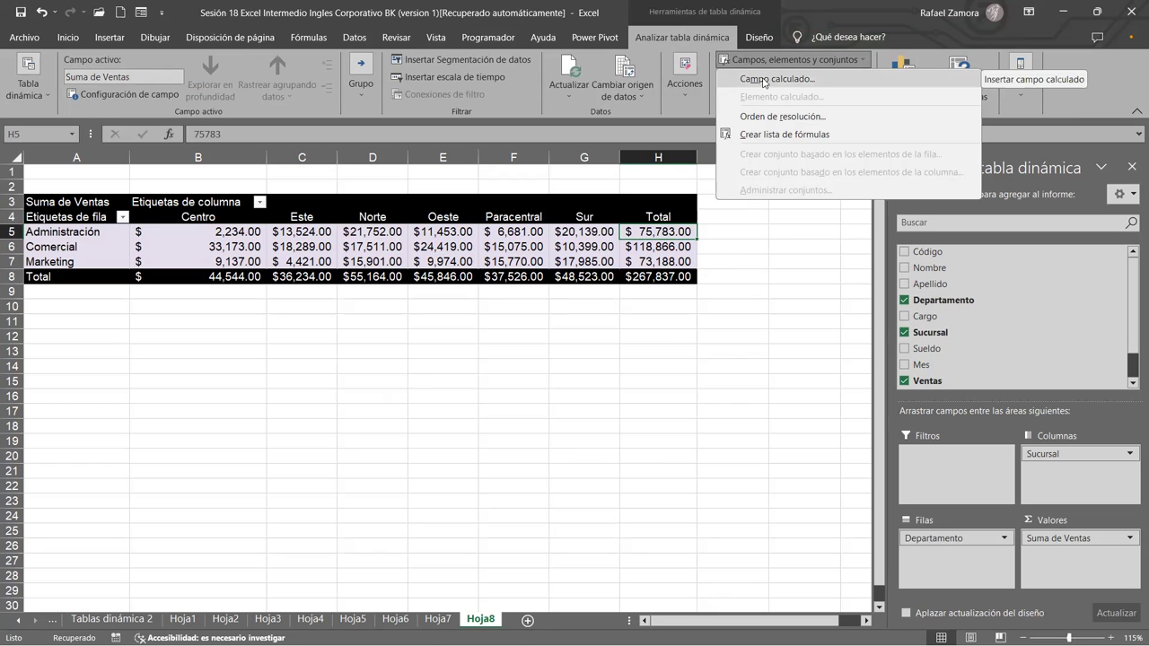
{"action": "left_click", "coordinate": [764, 82]}
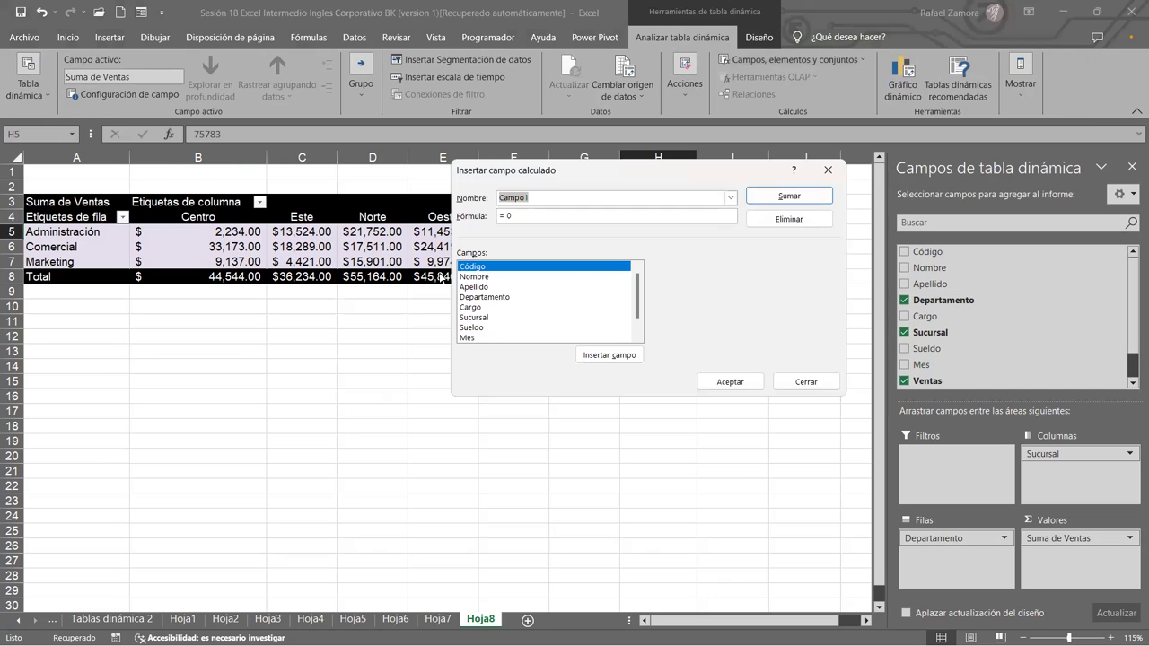
{"action": "left_click_drag", "start_coordinate": [622, 180], "coordinate": [326, 74]}
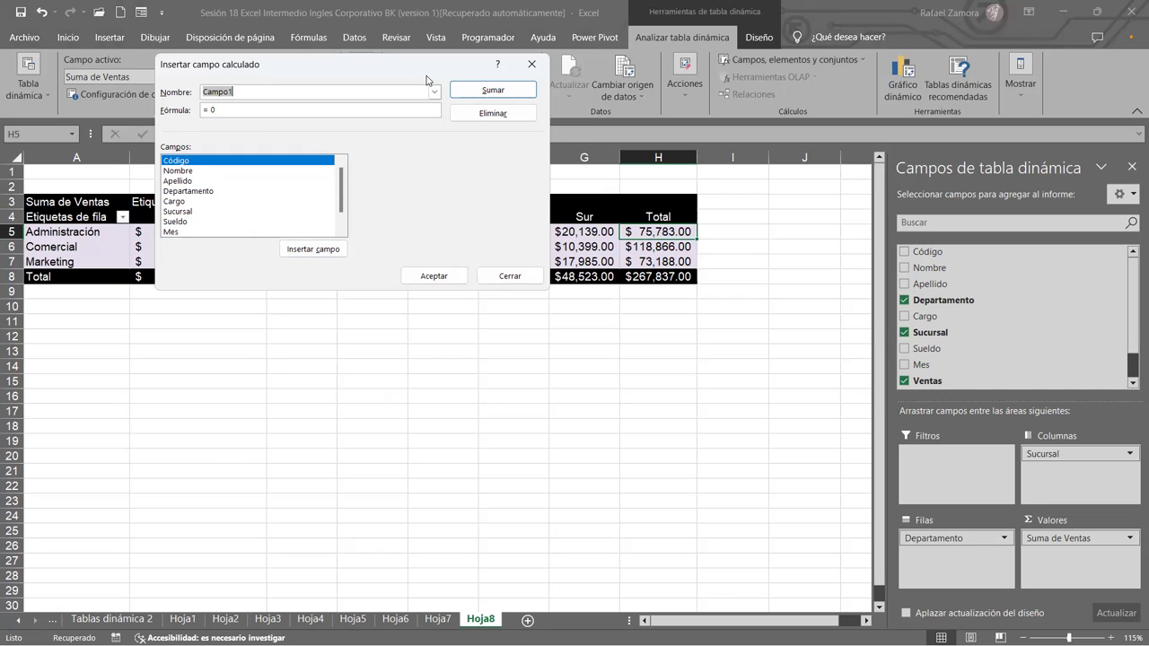
{"action": "left_click_drag", "start_coordinate": [427, 71], "coordinate": [574, 305]}
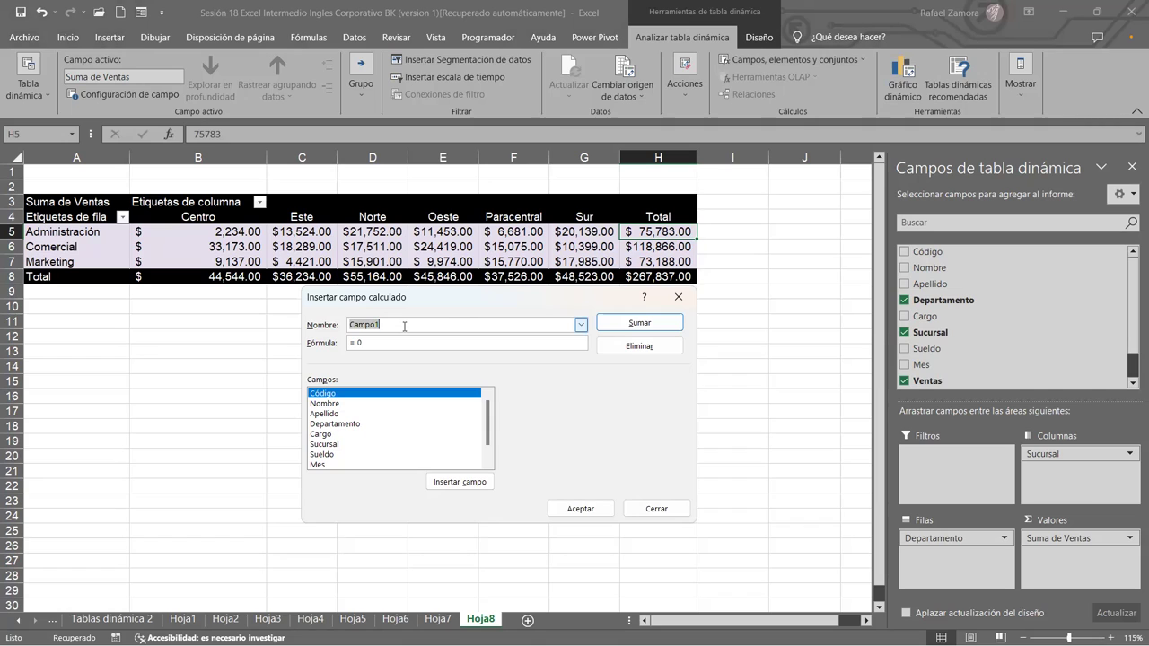
{"action": "key", "text": "BackSpace"}
Define the IVA formula as Ventas*13% using the Ventas field and add the field to the pivot table
{"action": "left_click", "coordinate": [392, 341]}
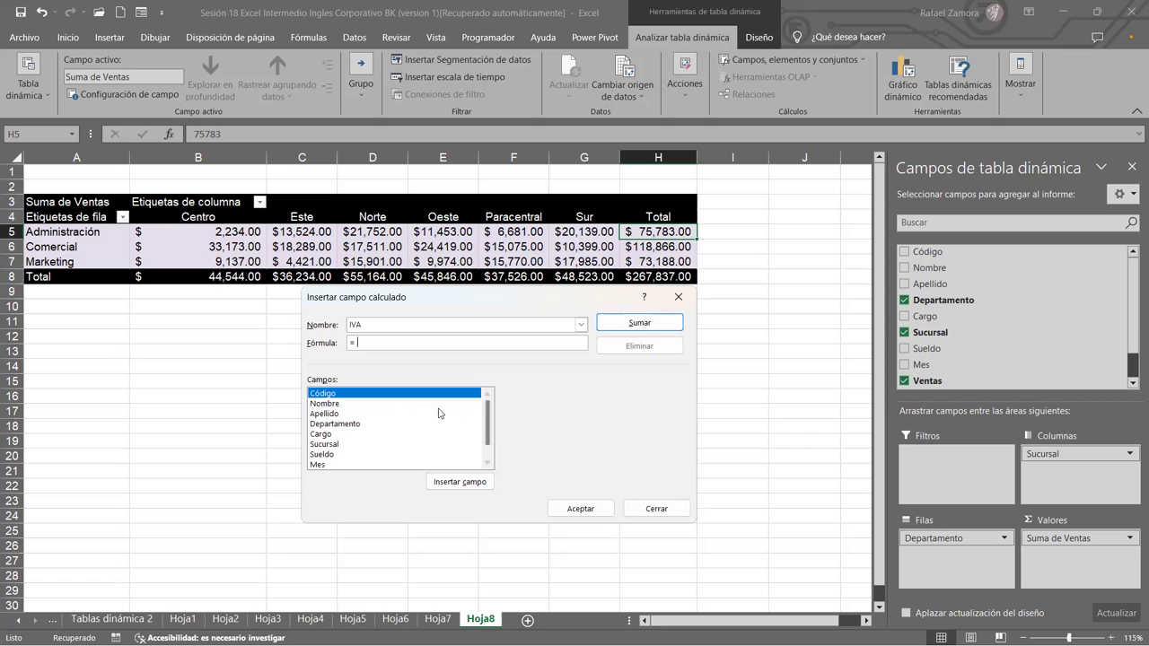
{"action": "scroll", "coordinate": [479, 419], "scroll_direction": "down", "scroll_amount": 1}
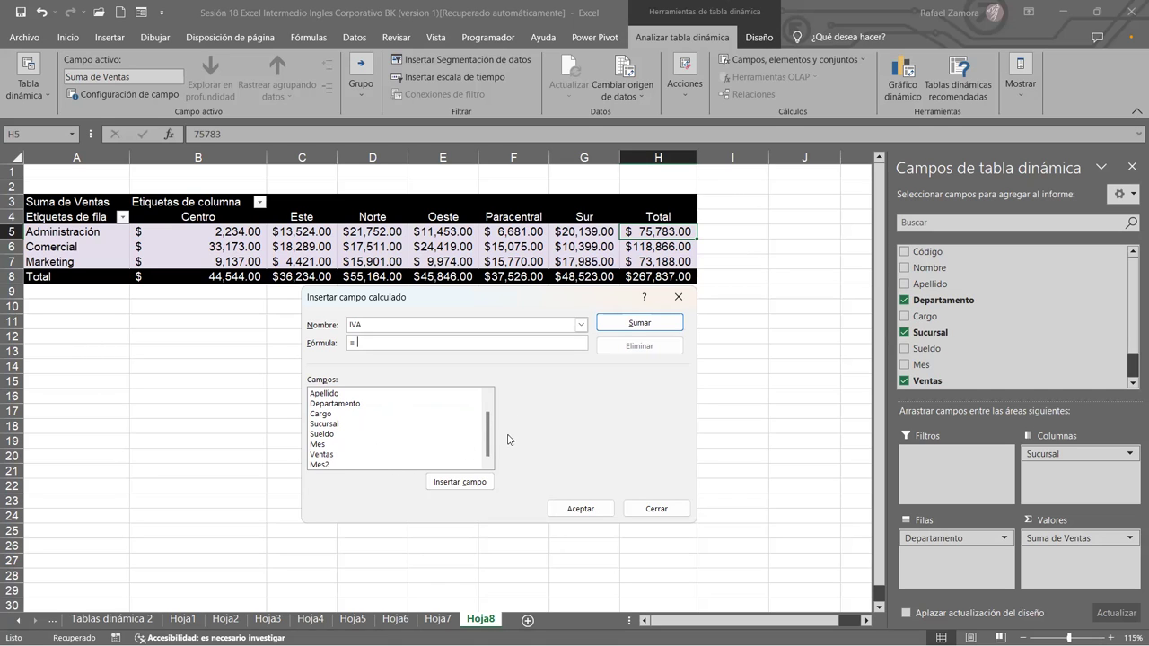
{"action": "mouse_move", "coordinate": [491, 442]}
{"action": "left_mouse_down"}
{"action": "mouse_move", "coordinate": [492, 422]}
{"action": "mouse_move", "coordinate": [490, 449]}
{"action": "left_mouse_up"}
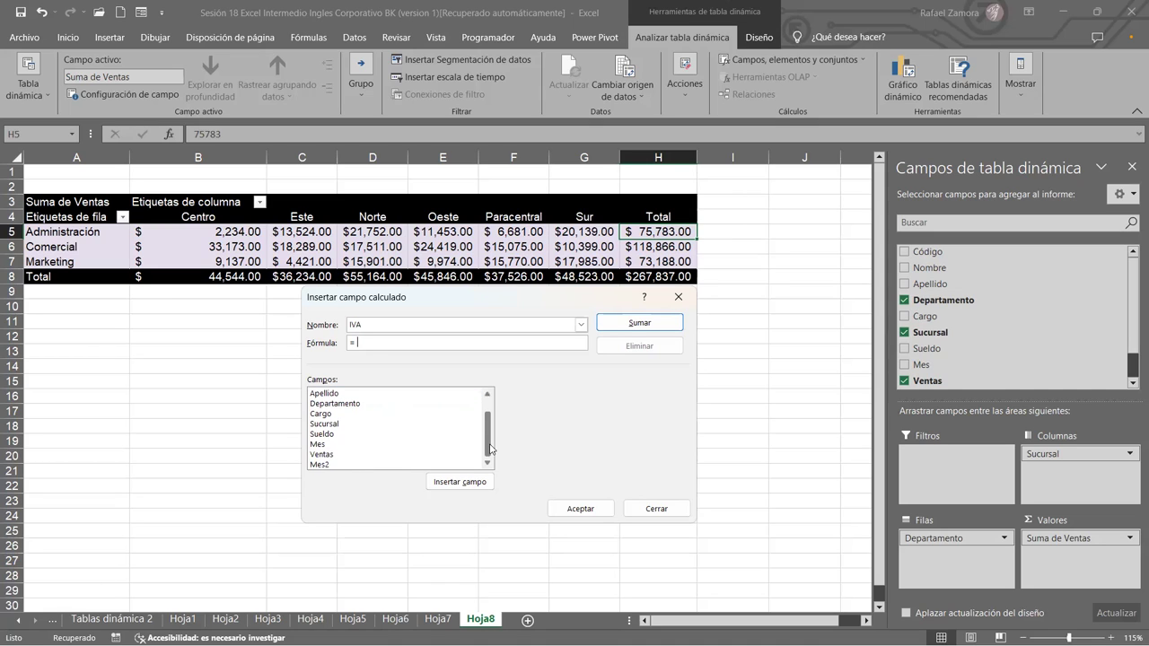
{"action": "left_click", "coordinate": [339, 455]}
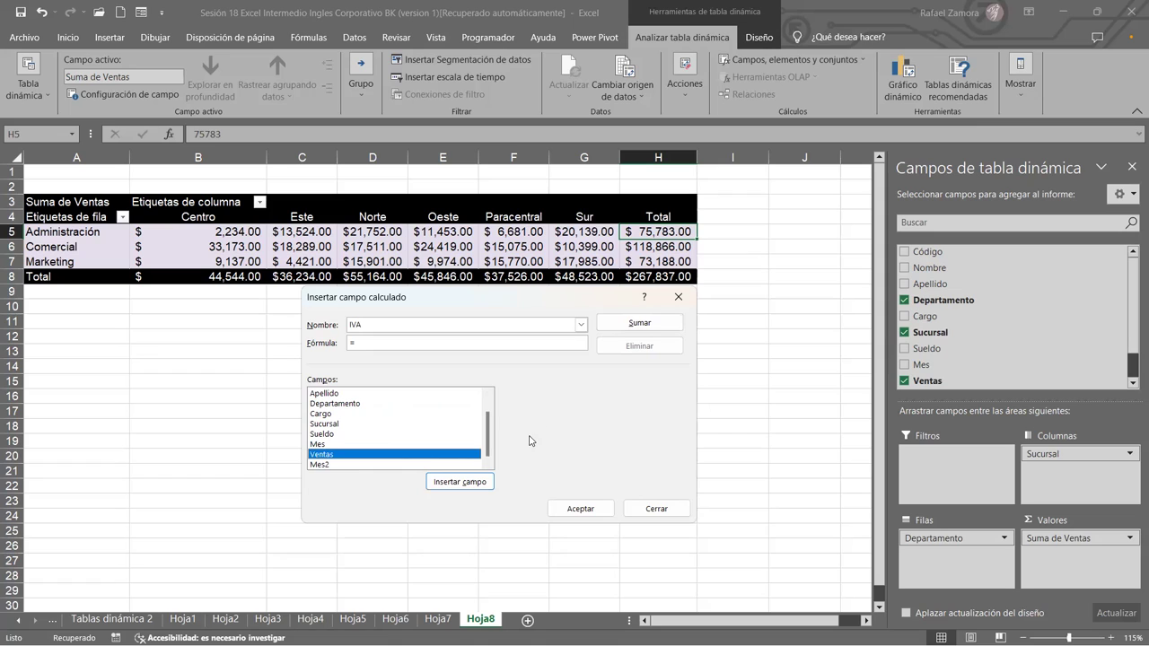
{"action": "left_click", "coordinate": [459, 482]}
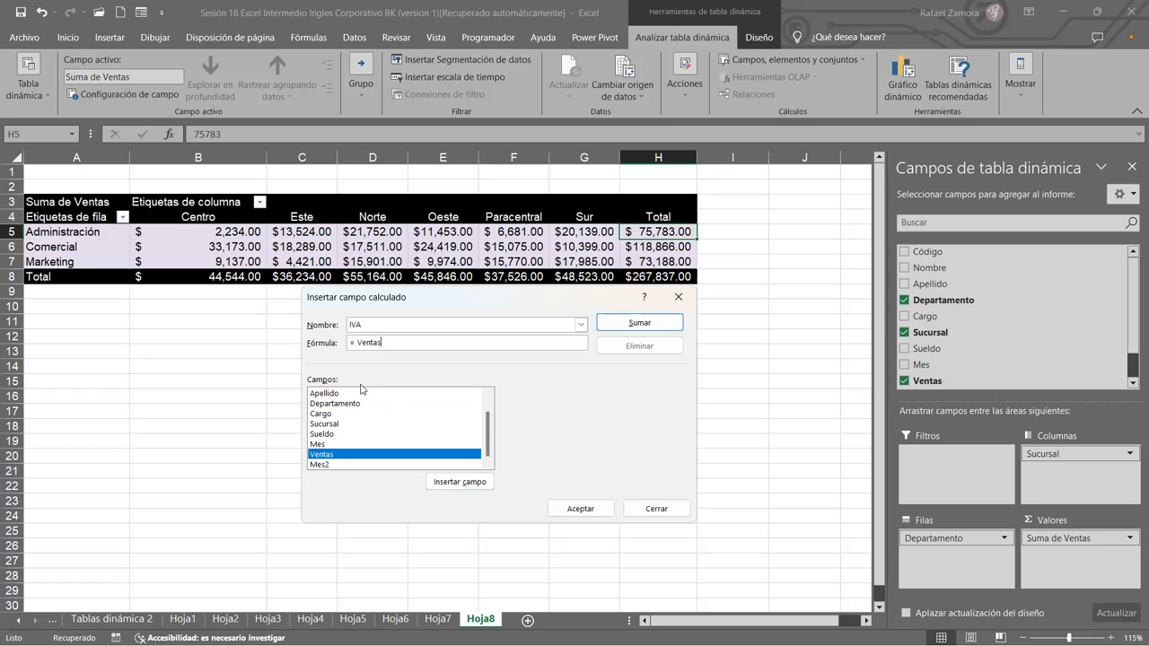
{"action": "type", "text": "*"}
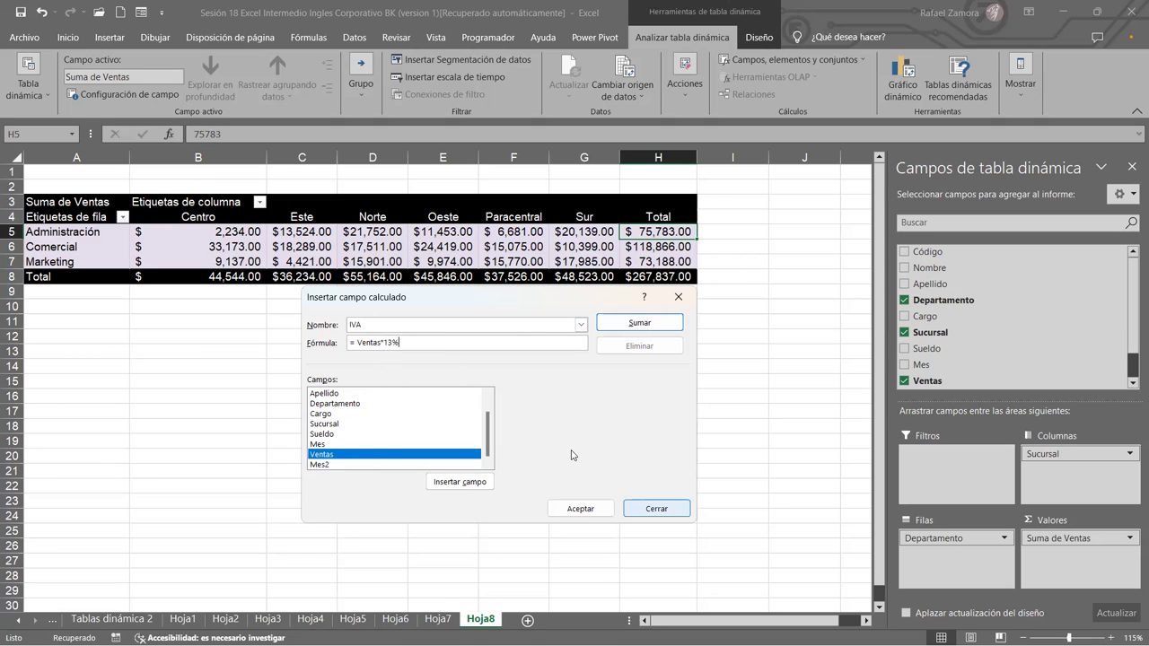
{"action": "left_click", "coordinate": [580, 508]}
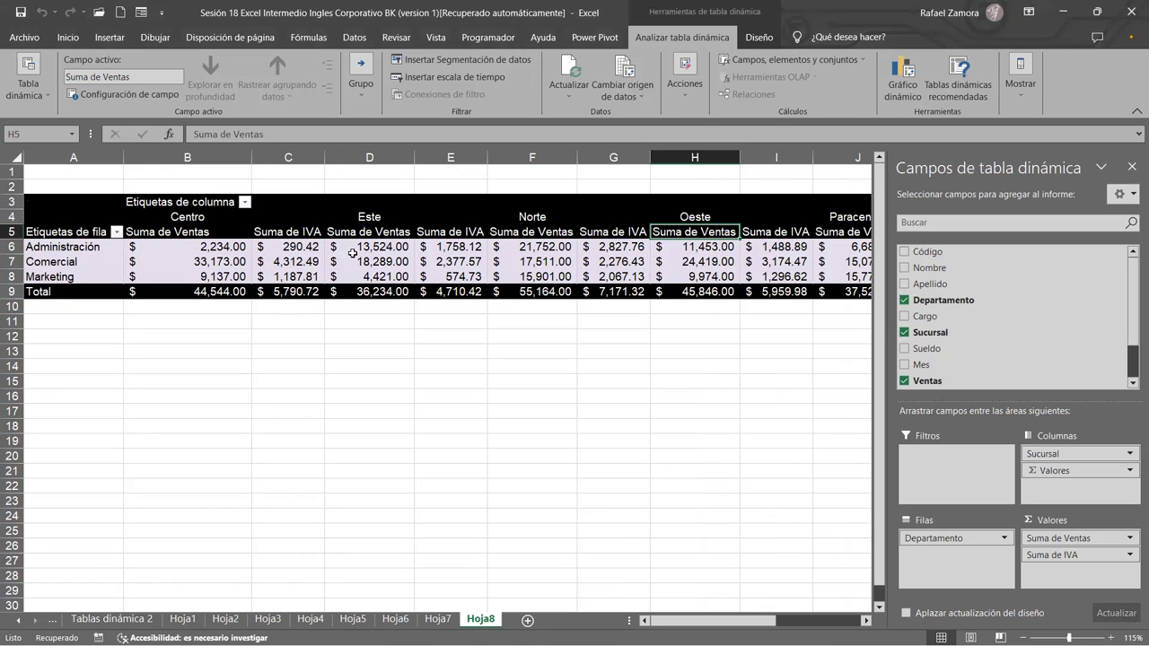
Examine the Suma de IVA columns and look for IVA in the pivot table's field list
{"action": "mouse_move", "coordinate": [355, 259]}
{"action": "left_click", "coordinate": [497, 365]}
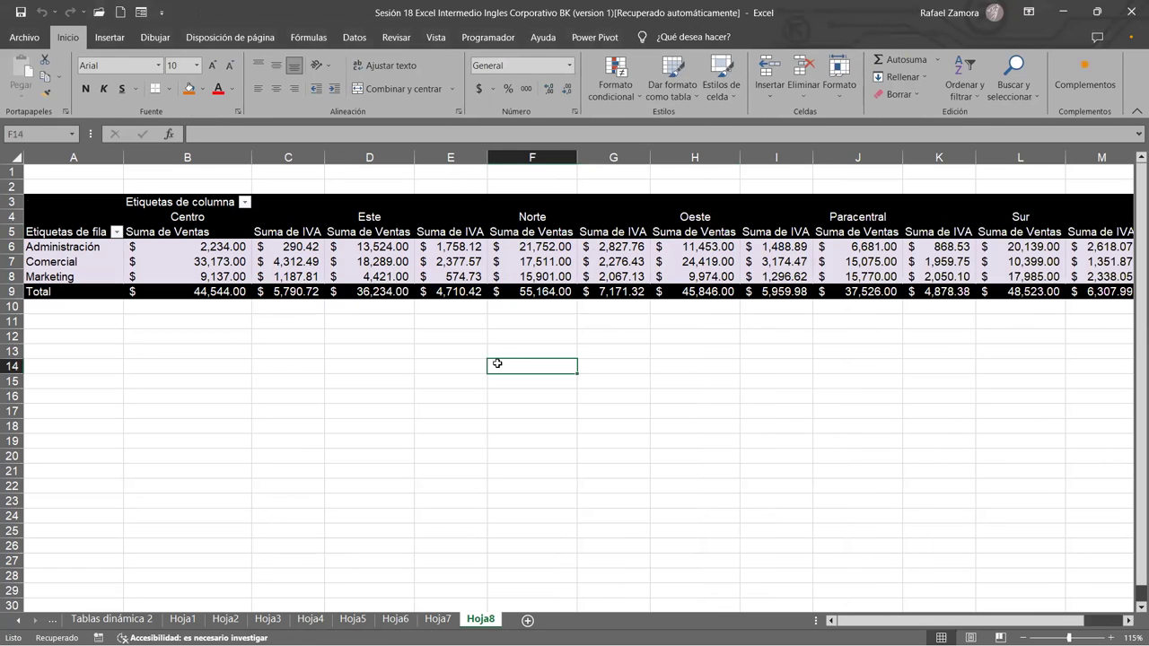
{"action": "left_click", "coordinate": [580, 266]}
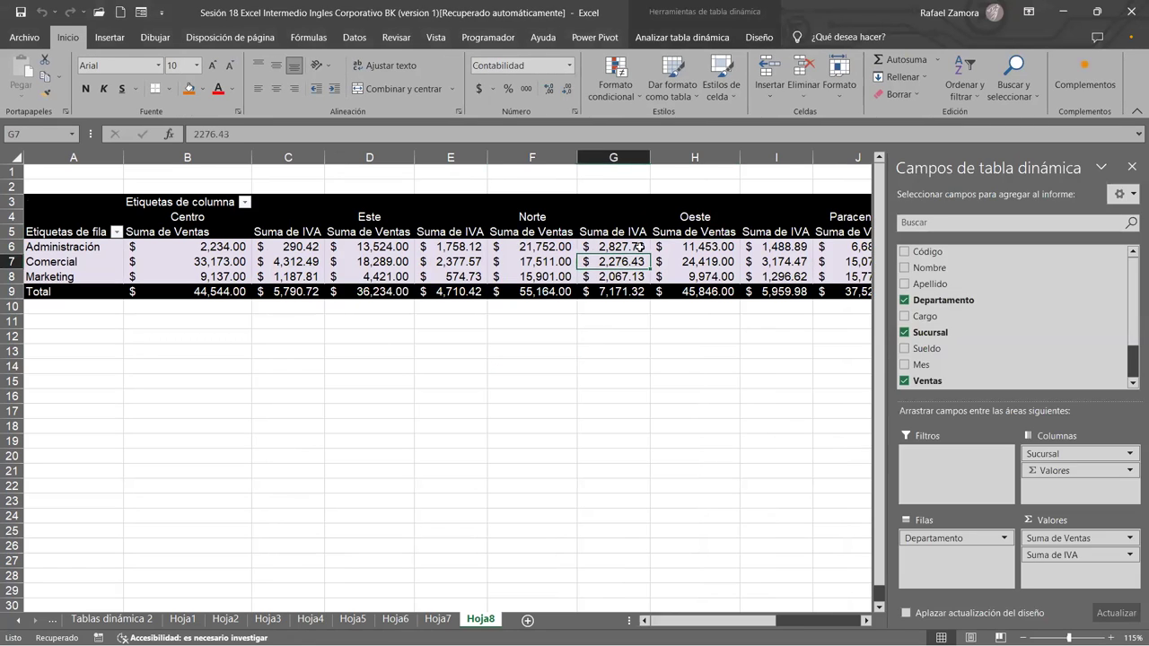
{"action": "mouse_move", "coordinate": [849, 280]}
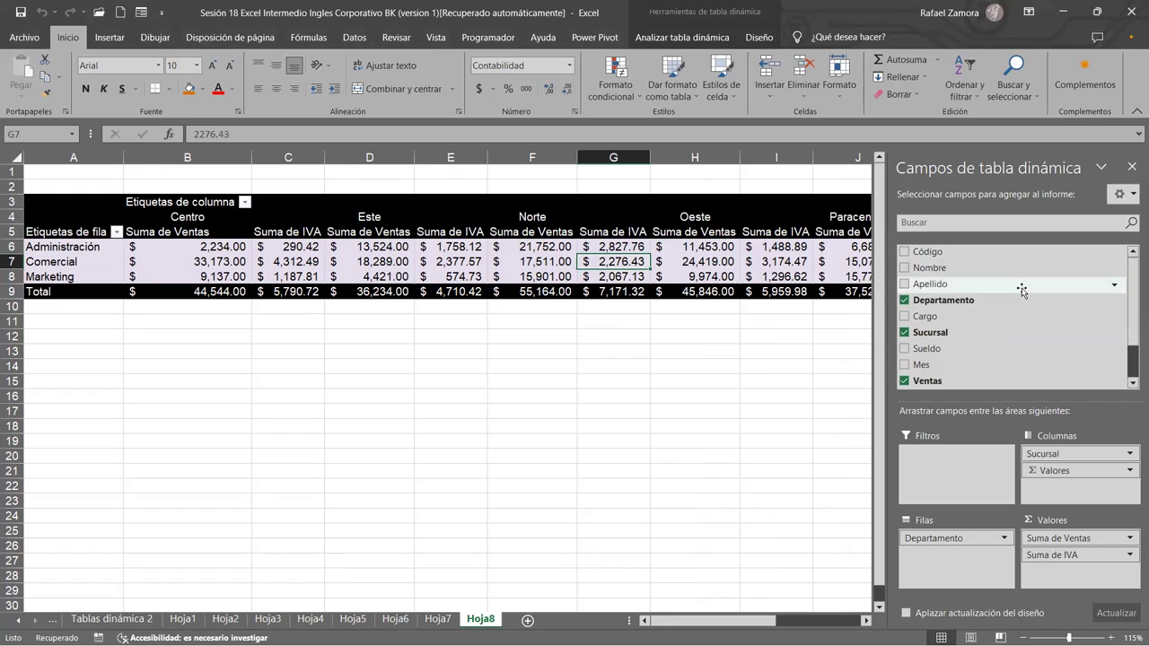
{"action": "scroll", "coordinate": [1021, 289], "scroll_direction": "down", "scroll_amount": 2}
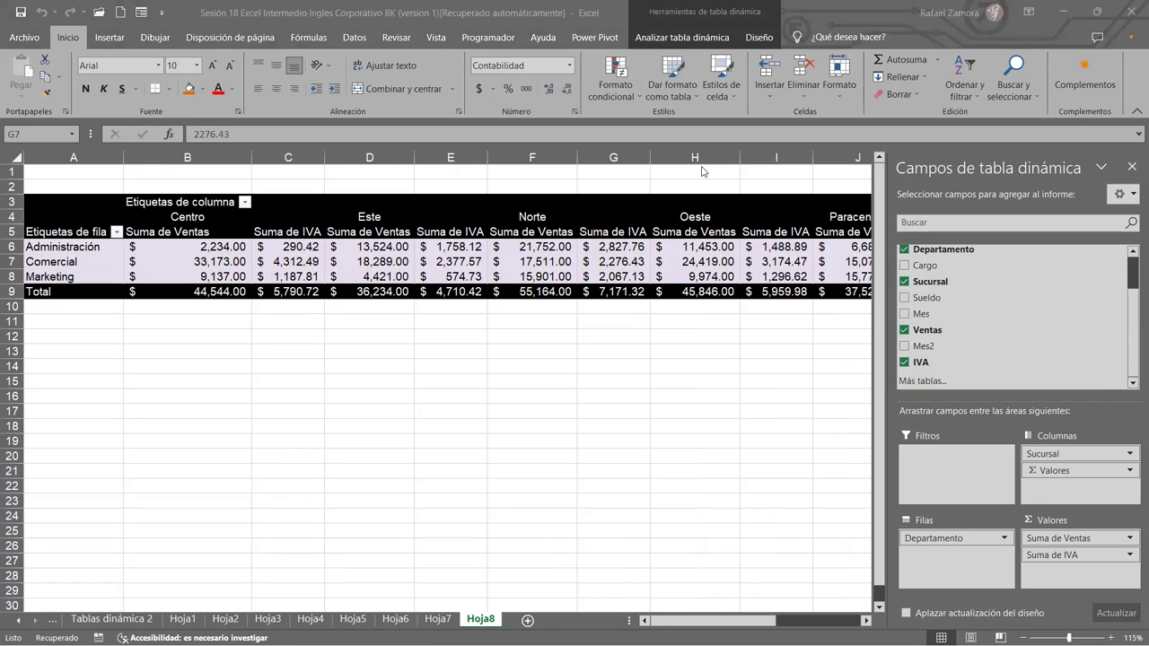
{"action": "left_click", "coordinate": [636, 262]}
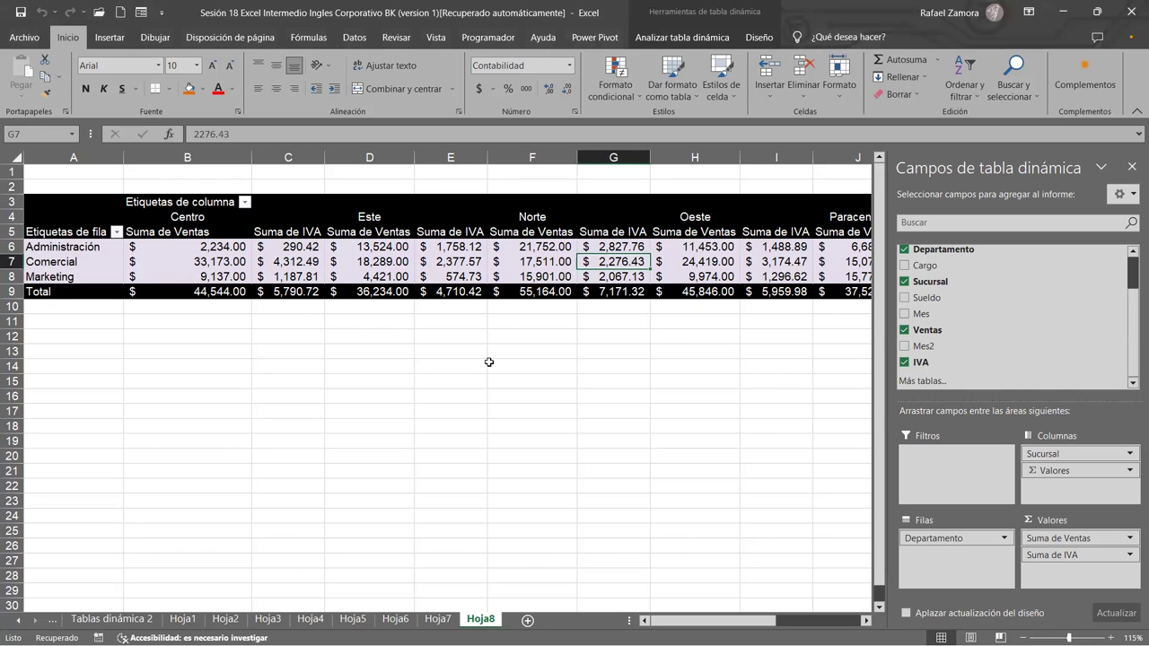
{"action": "double_click", "coordinate": [229, 252]}
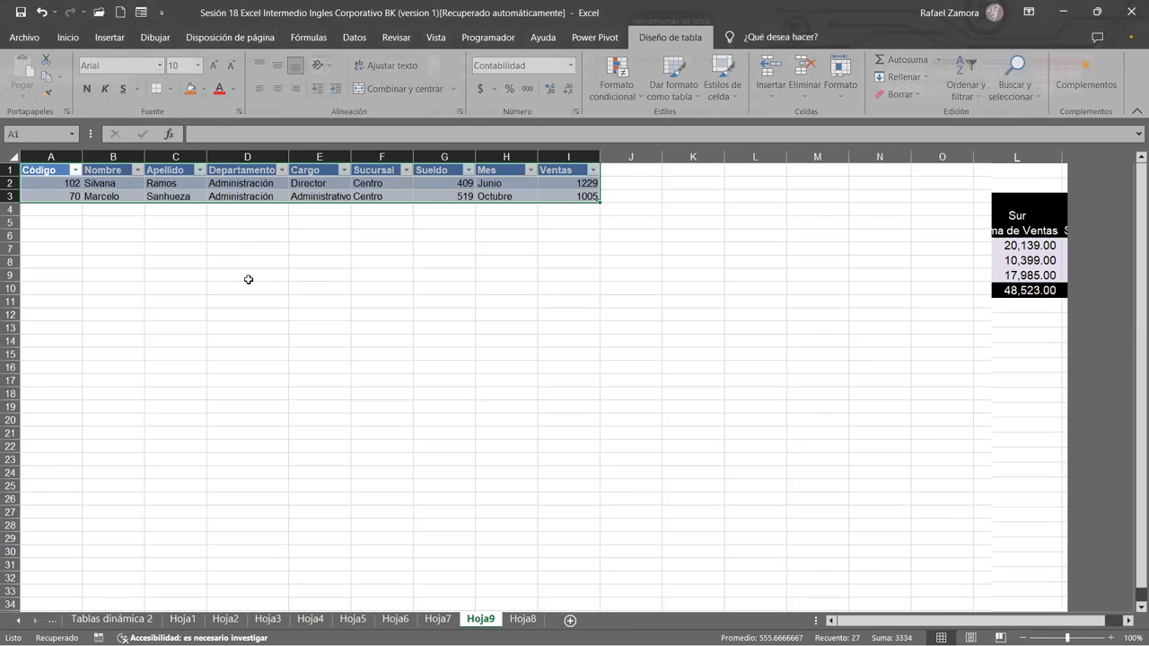
{"action": "key", "text": "ctrl+z"}
{"action": "key", "text": "Escape"}
Fill all Suma de IVA columns of the pivot table, including headings and totals, with dark olive green
{"action": "left_click", "coordinate": [306, 248]}
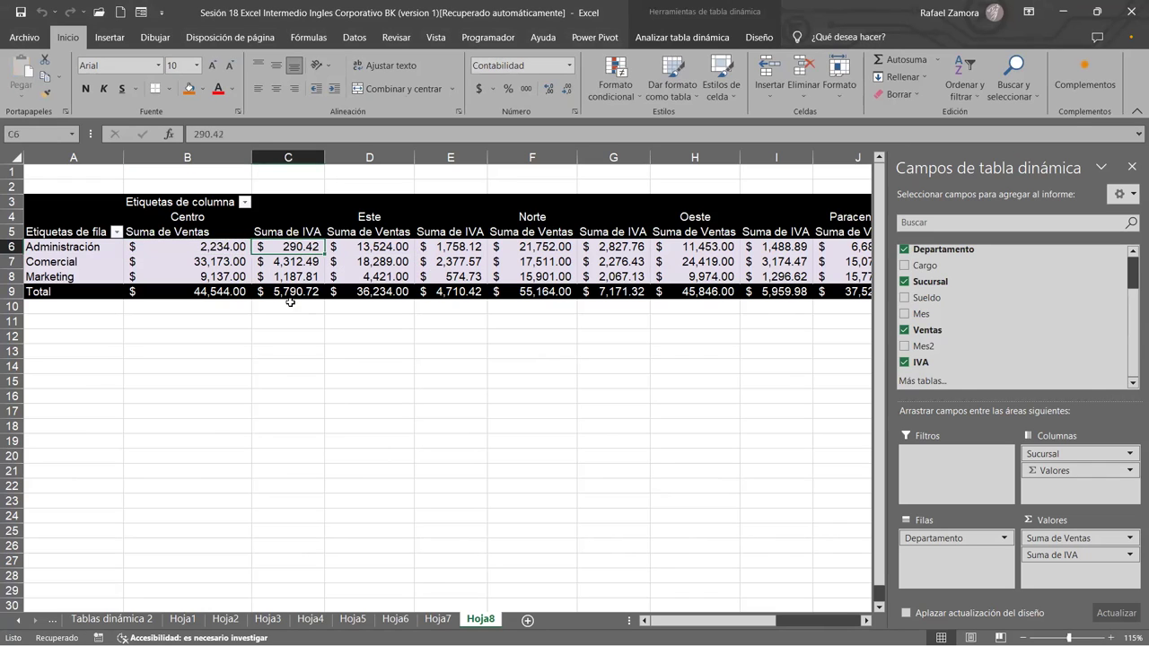
{"action": "left_click", "coordinate": [272, 231]}
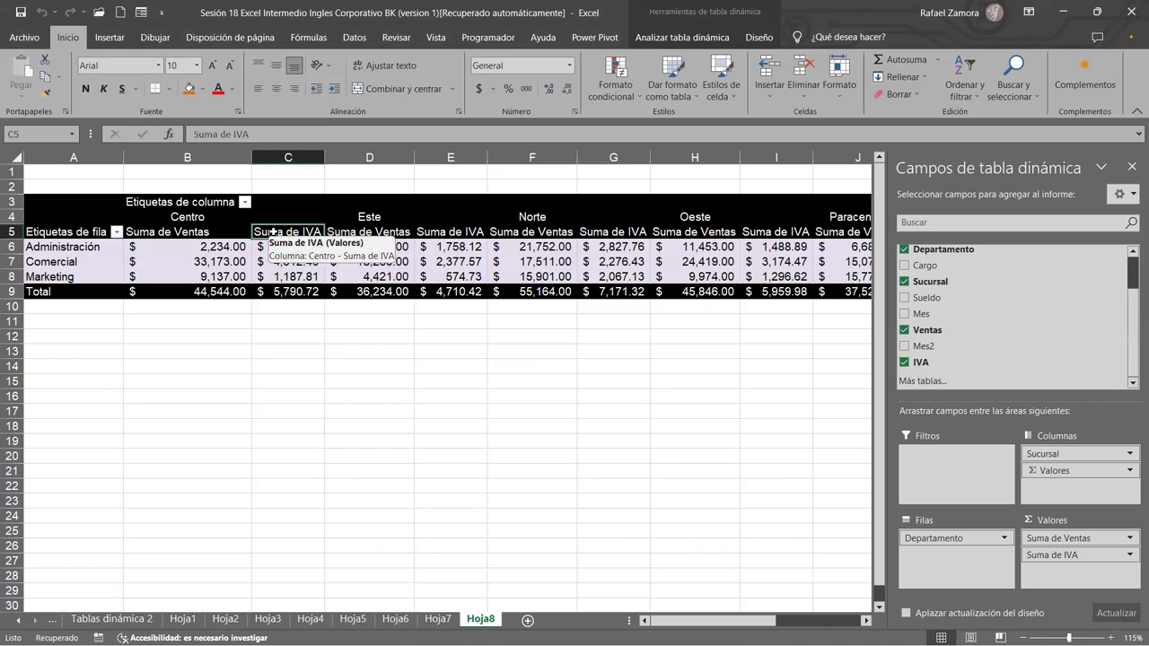
{"action": "left_click", "coordinate": [272, 231]}
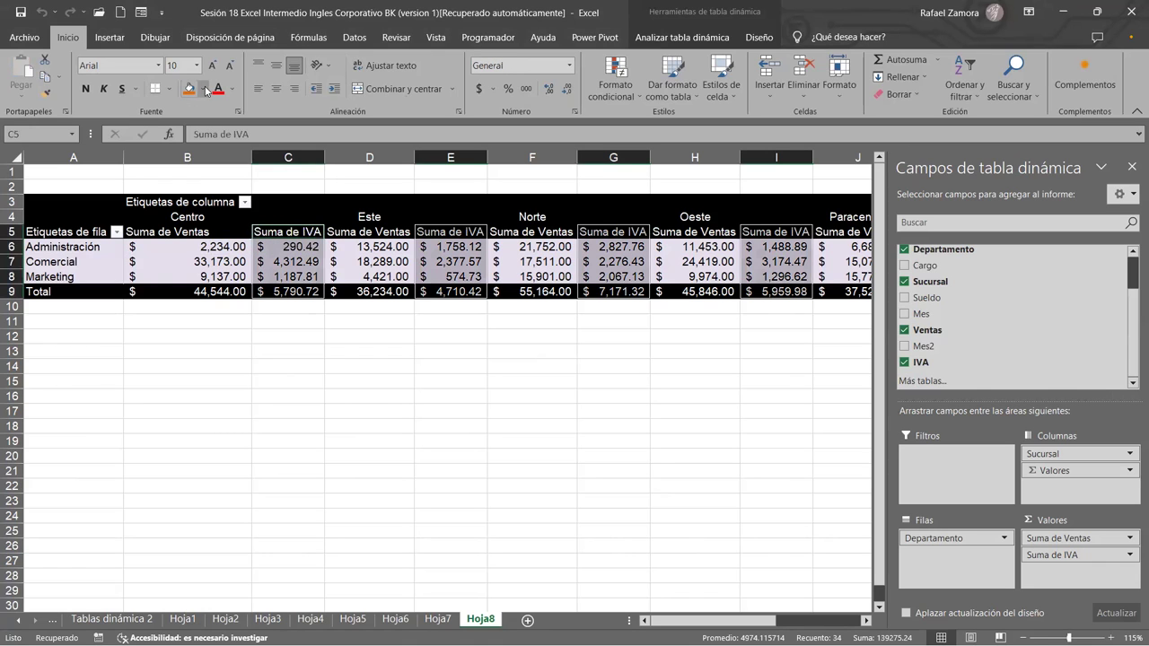
{"action": "left_click", "coordinate": [205, 90]}
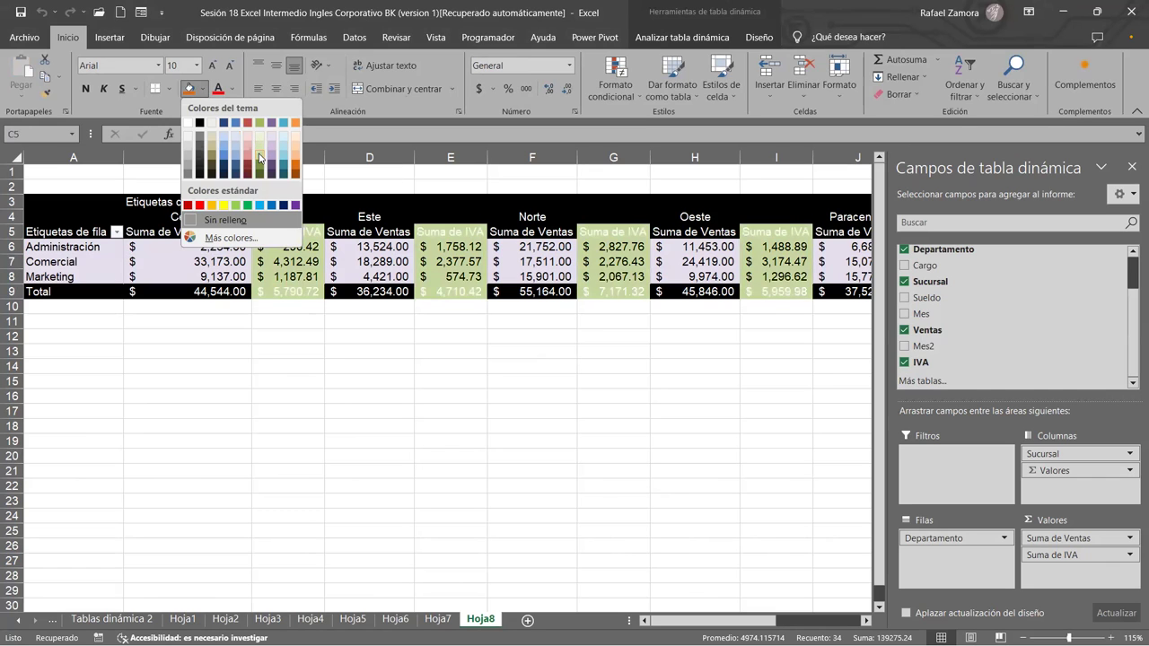
{"action": "left_click", "coordinate": [260, 169]}
{"action": "left_click", "coordinate": [500, 408]}
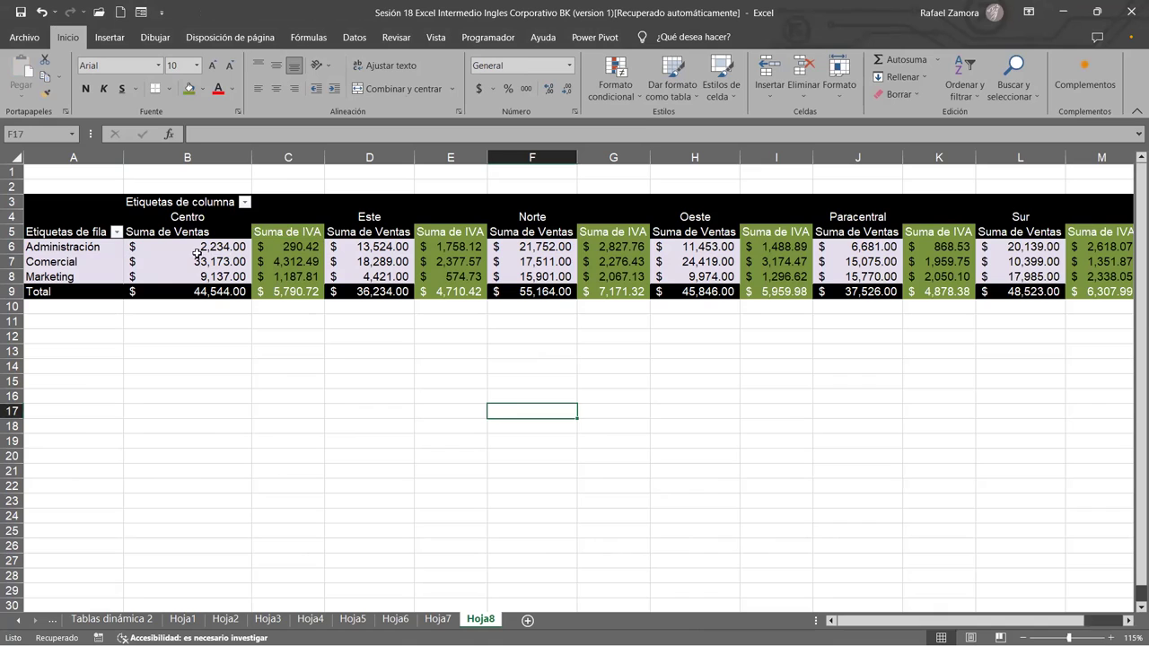
Start another calculated field for the pivot table and name it Total_Final
{"action": "mouse_move", "coordinate": [214, 282]}
{"action": "left_click_drag", "start_coordinate": [923, 621], "coordinate": [931, 620]}
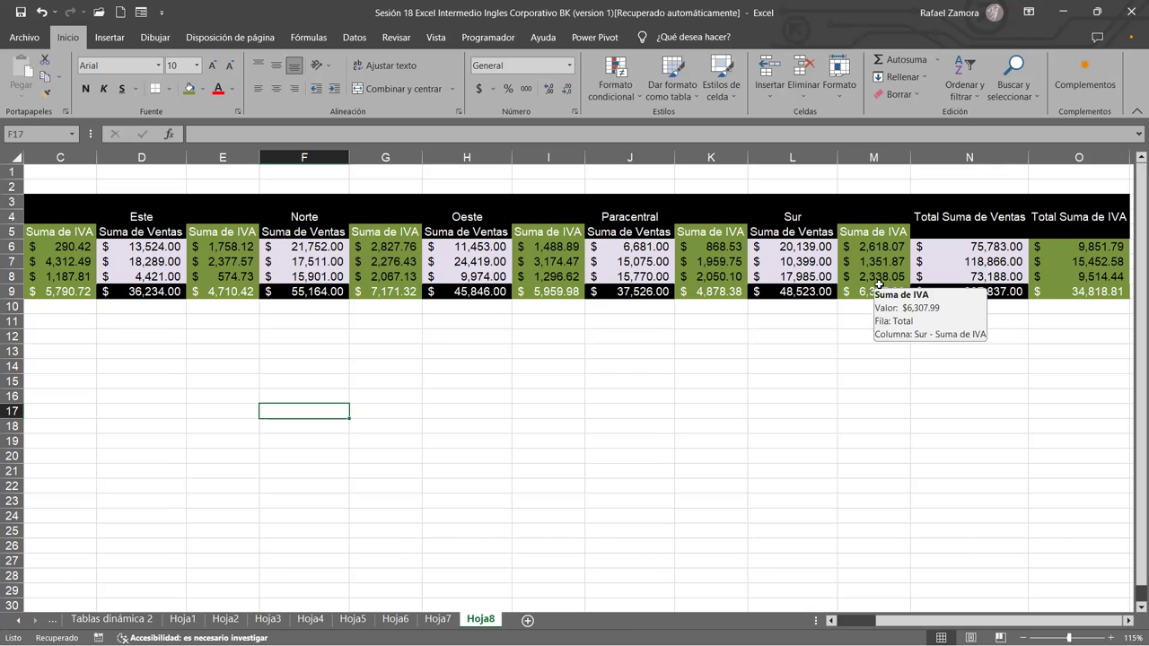
{"action": "left_click", "coordinate": [1066, 248]}
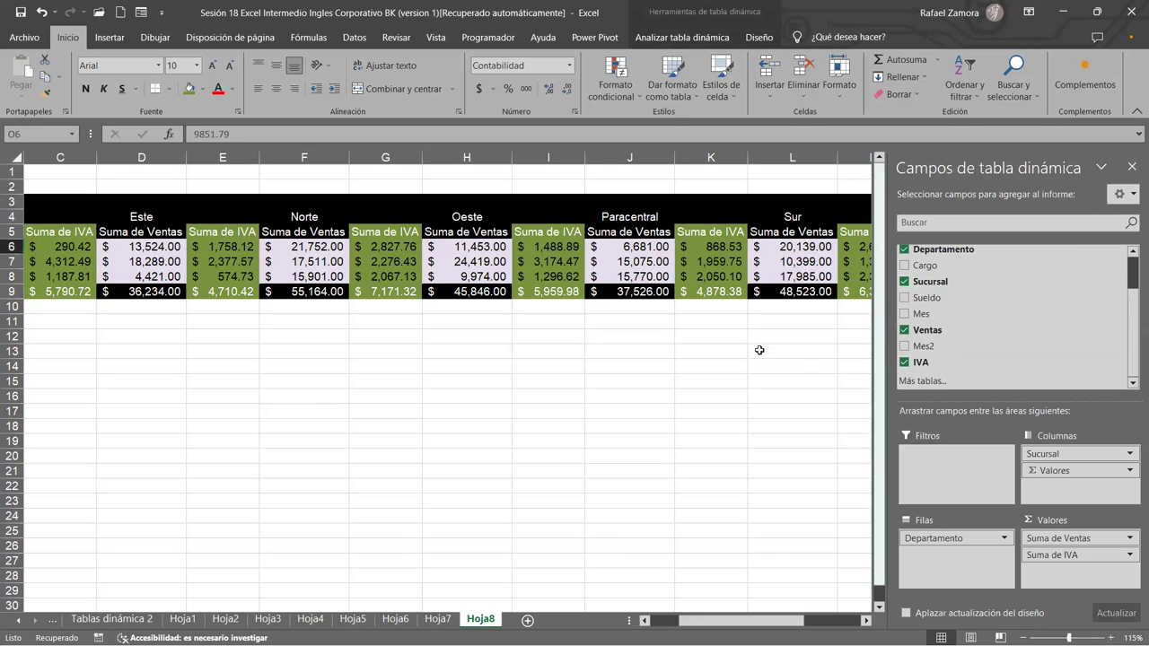
{"action": "left_click", "coordinate": [676, 38]}
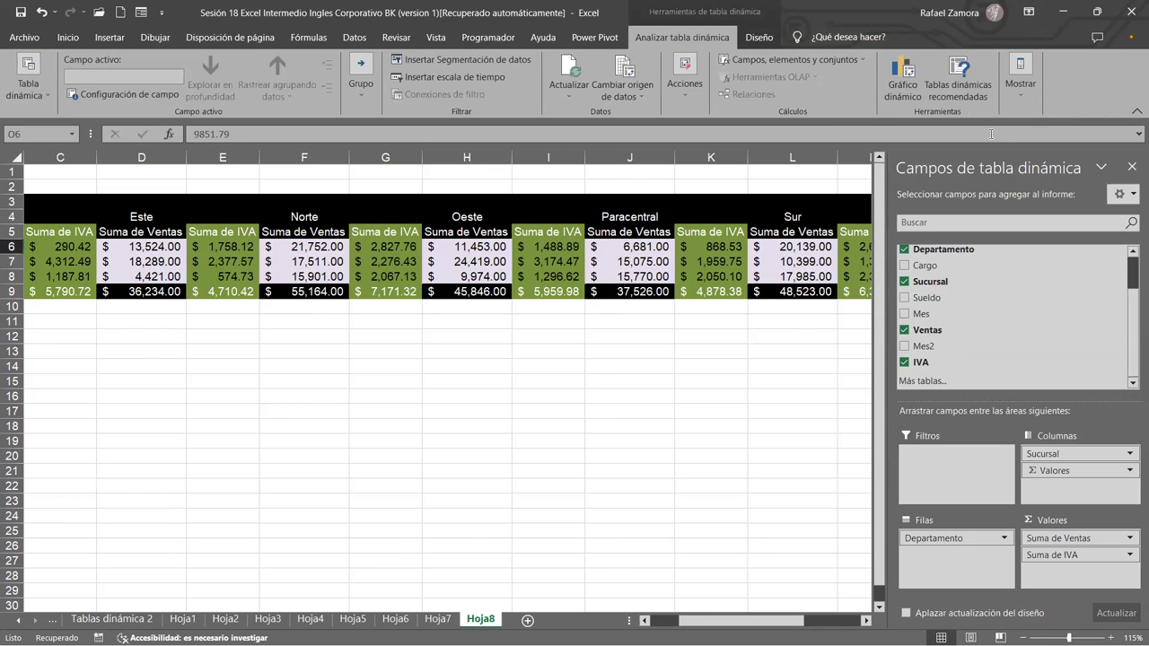
{"action": "left_click", "coordinate": [804, 57]}
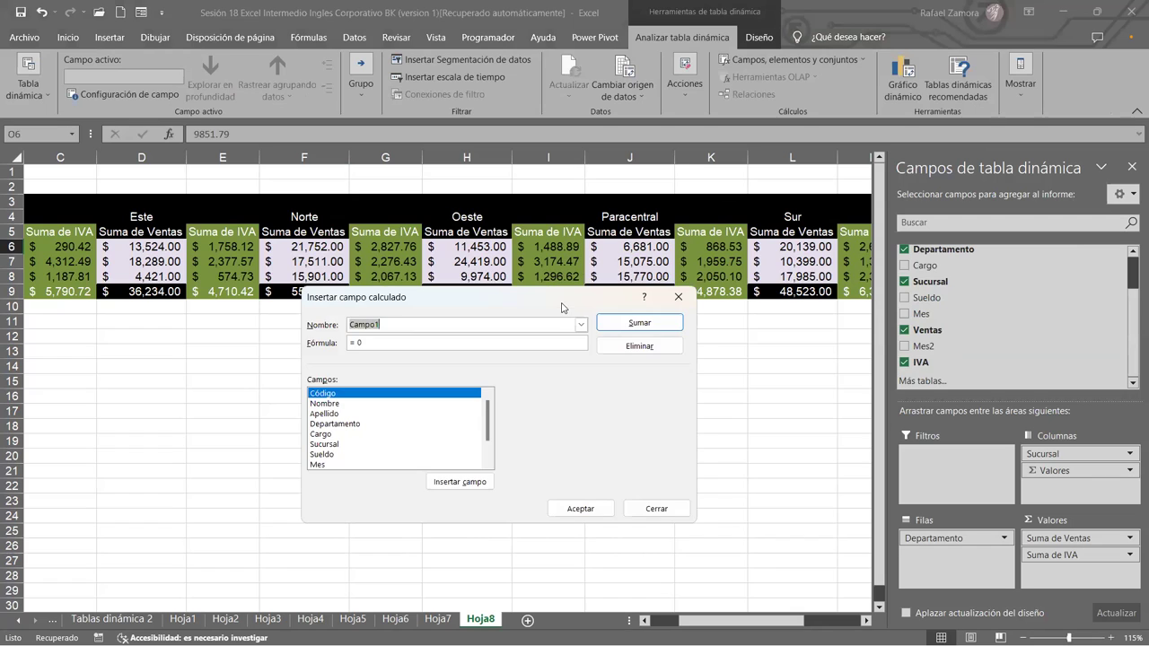
{"action": "left_click_drag", "start_coordinate": [561, 308], "coordinate": [553, 154]}
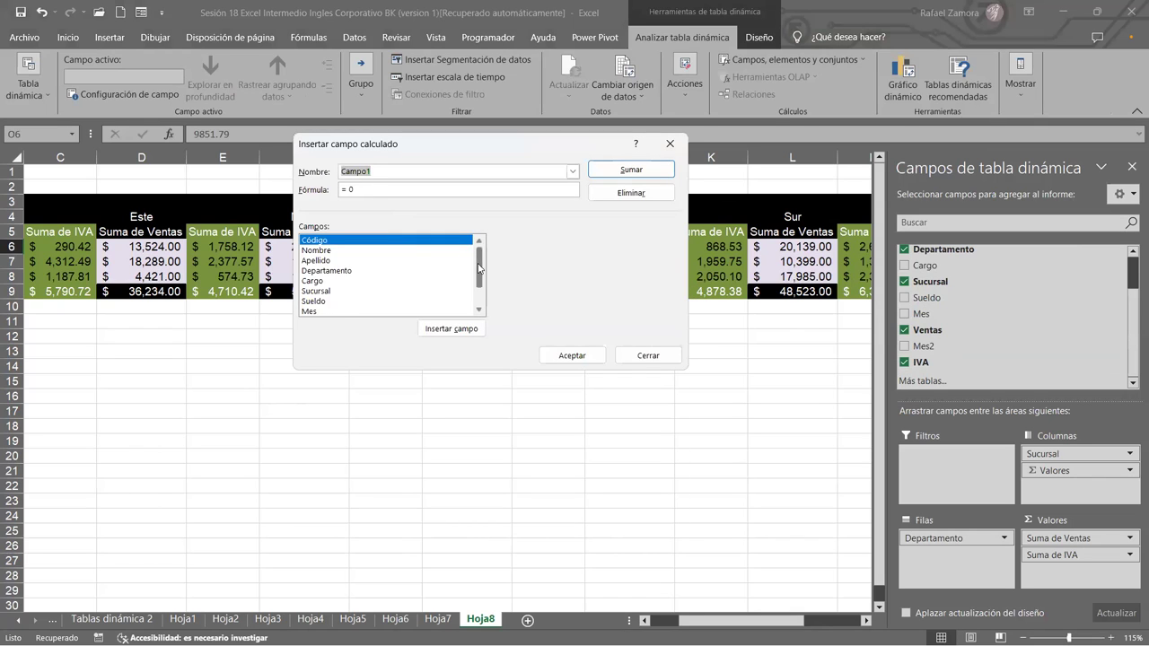
{"action": "scroll", "coordinate": [479, 266], "scroll_direction": "down", "scroll_amount": 1}
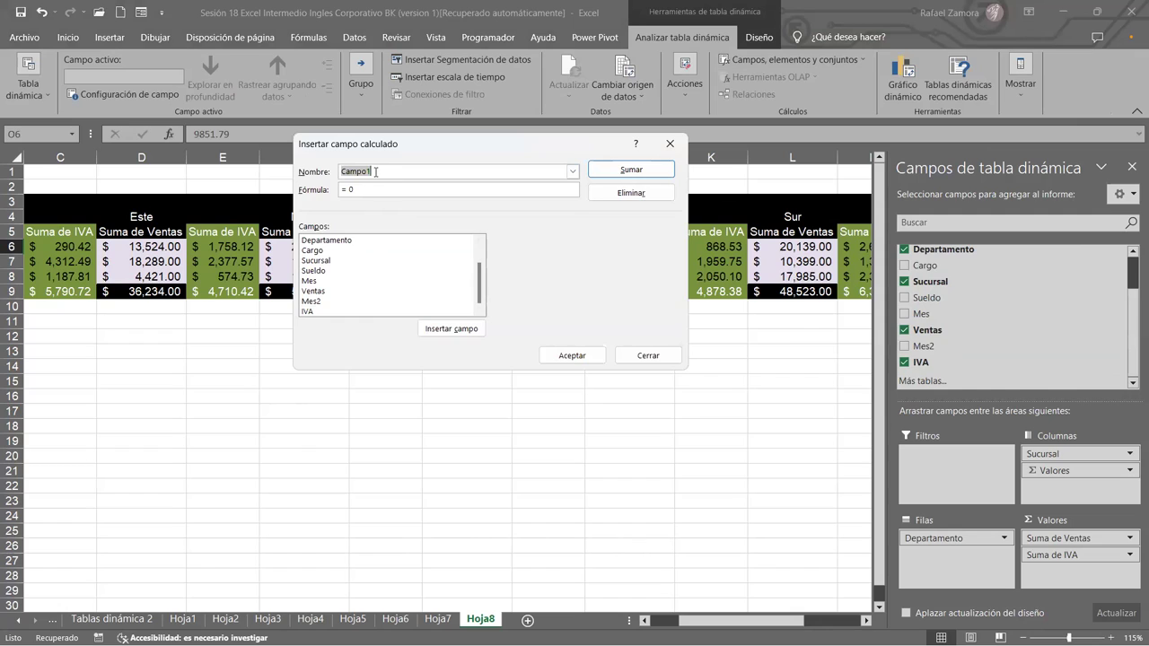
{"action": "type", "text": "Total_Final"}
Define the Total_Final formula as Ventas + IVA from the field list and add the field to the pivot table
{"action": "left_click", "coordinate": [324, 291]}
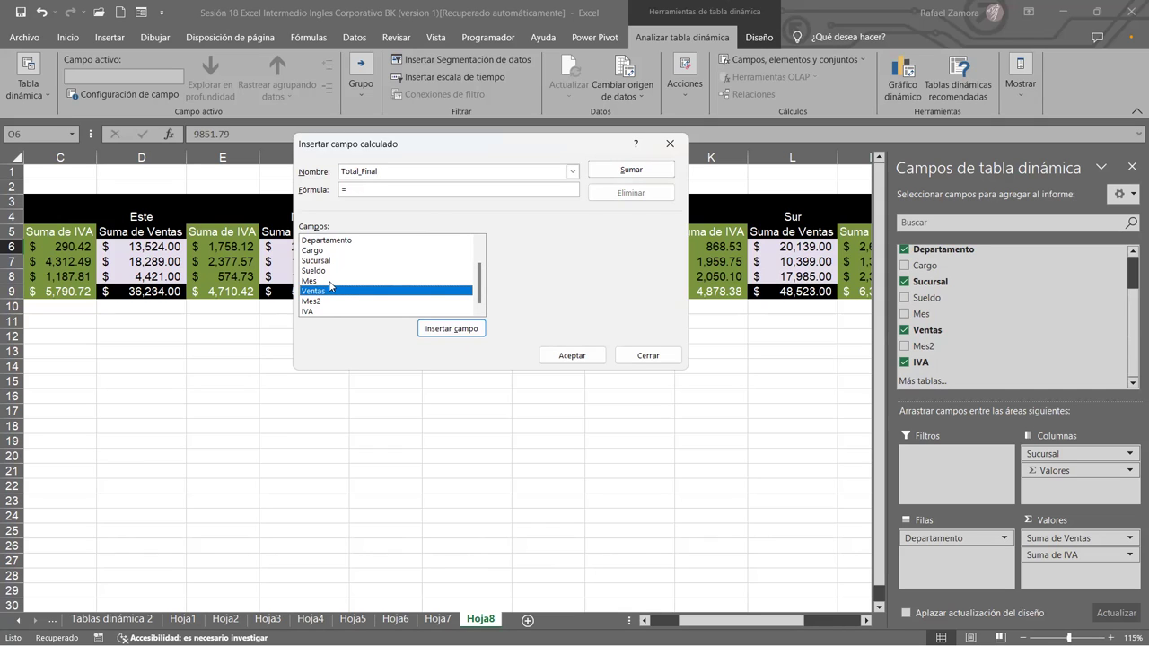
{"action": "left_click", "coordinate": [448, 329]}
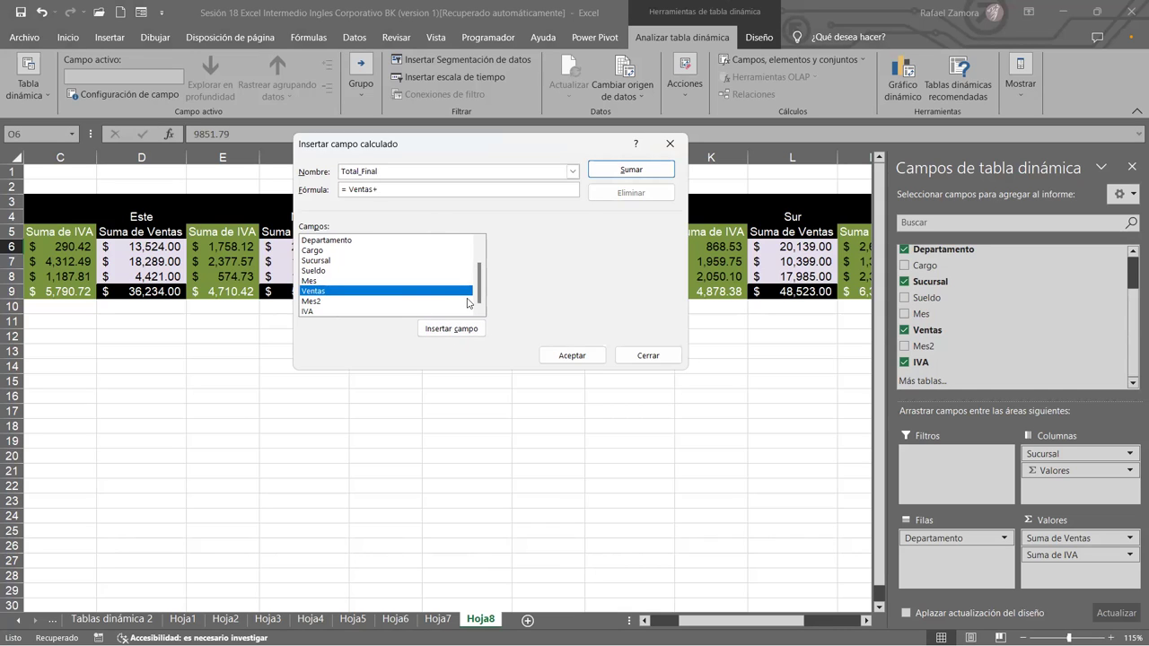
{"action": "left_click", "coordinate": [312, 311]}
{"action": "left_click", "coordinate": [451, 328]}
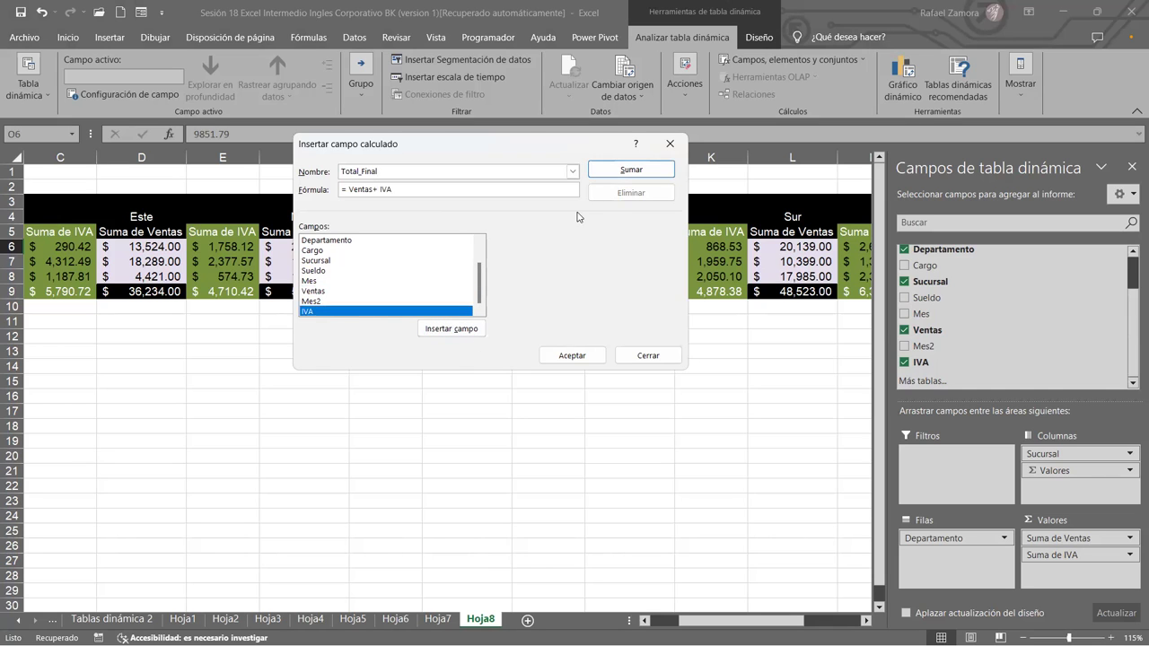
{"action": "left_click", "coordinate": [582, 360]}
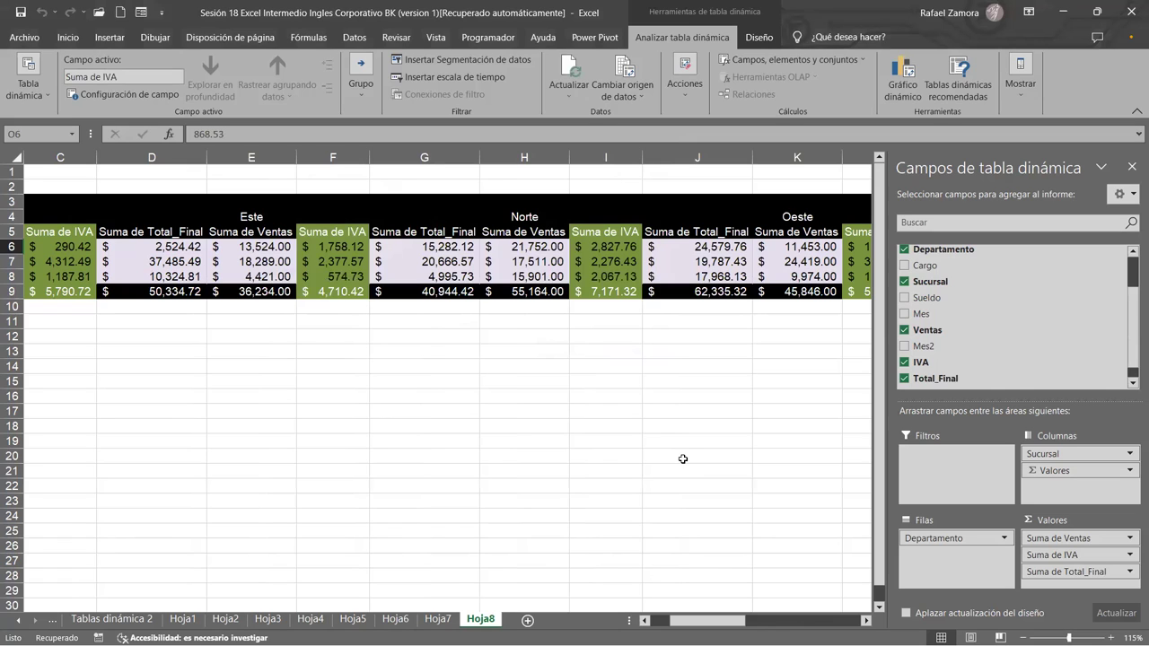
{"action": "left_click_drag", "start_coordinate": [715, 620], "coordinate": [606, 618]}
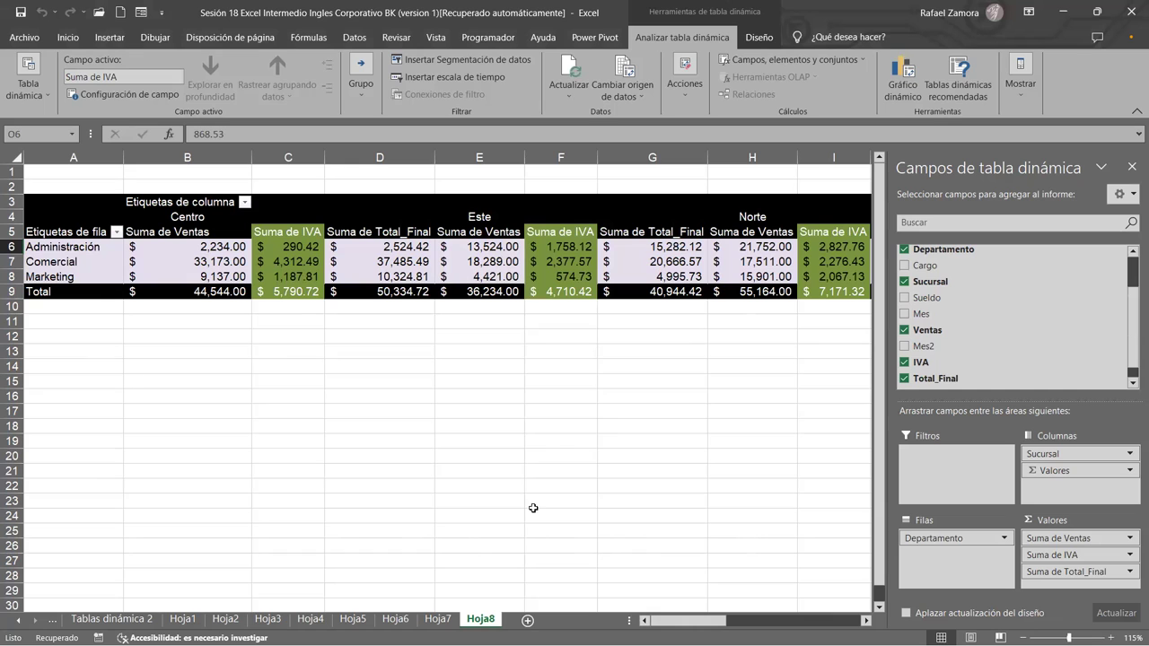
Create a pivot table from the employee data on the Tablas dinámica 2 sheet, placed in Hoja8 at cell A16
{"action": "left_click", "coordinate": [114, 339]}
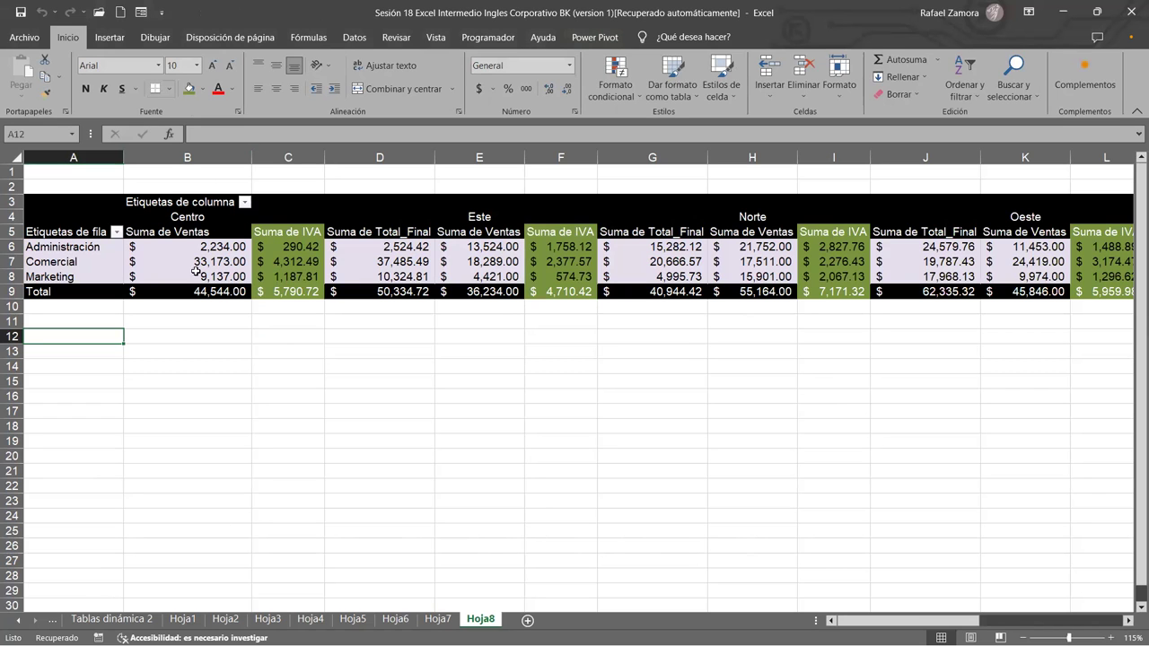
{"action": "left_click", "coordinate": [134, 623]}
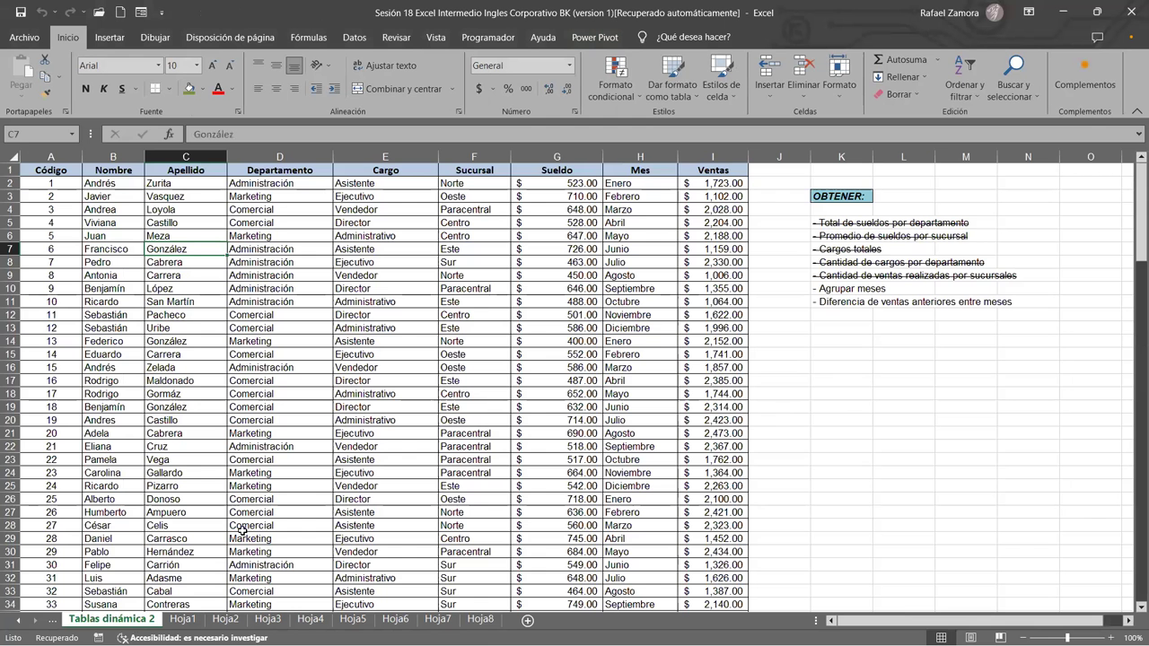
{"action": "left_click", "coordinate": [331, 281]}
{"action": "left_click", "coordinate": [110, 37]}
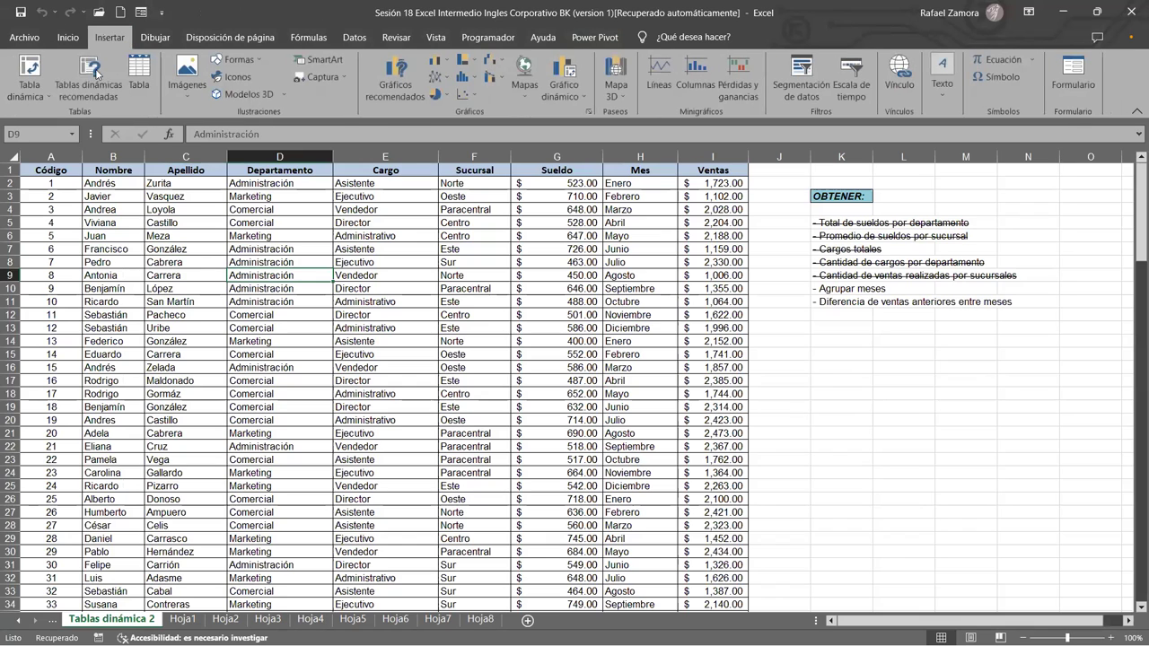
{"action": "left_click", "coordinate": [32, 70]}
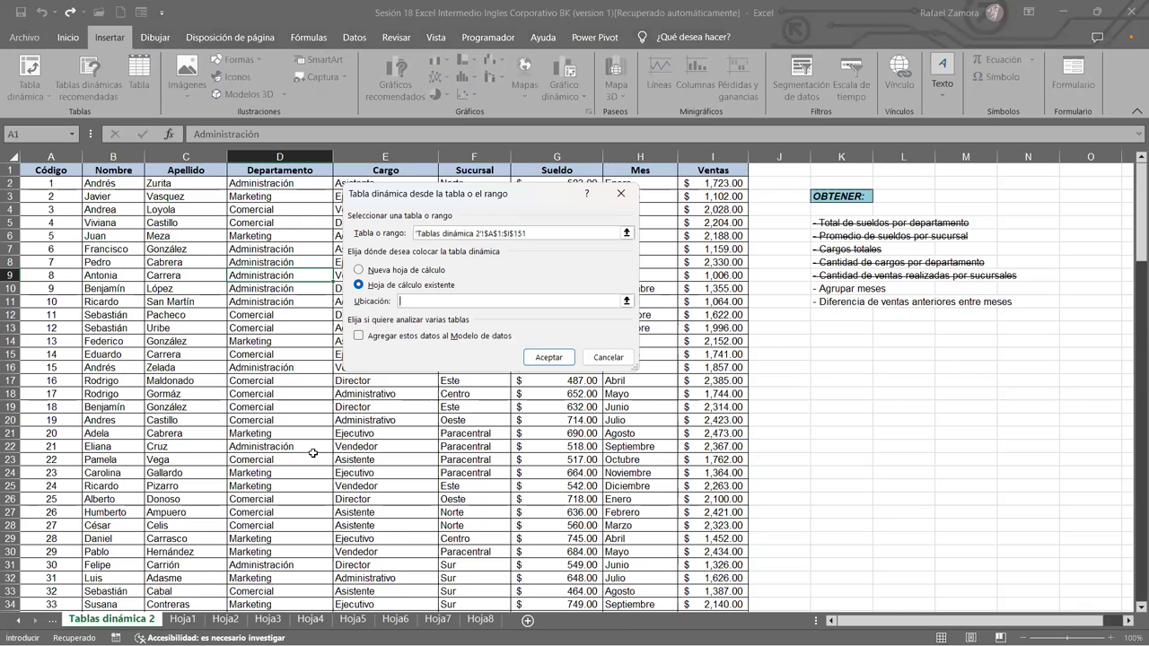
{"action": "left_click", "coordinate": [480, 618]}
{"action": "left_click", "coordinate": [74, 395]}
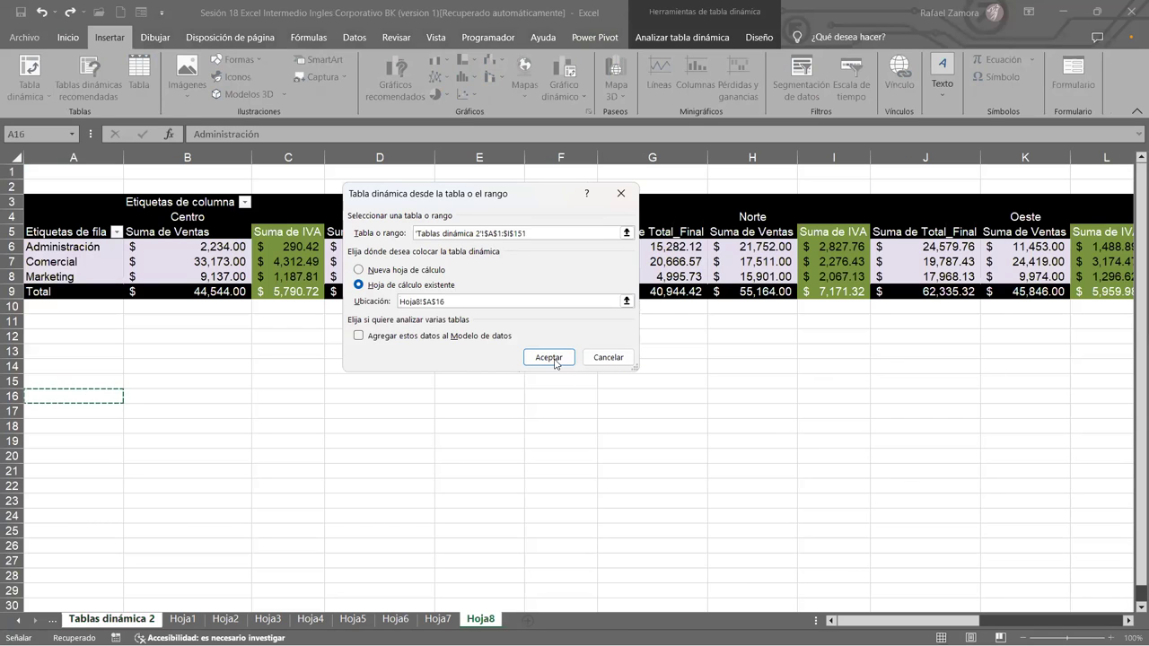
{"action": "left_click", "coordinate": [549, 358]}
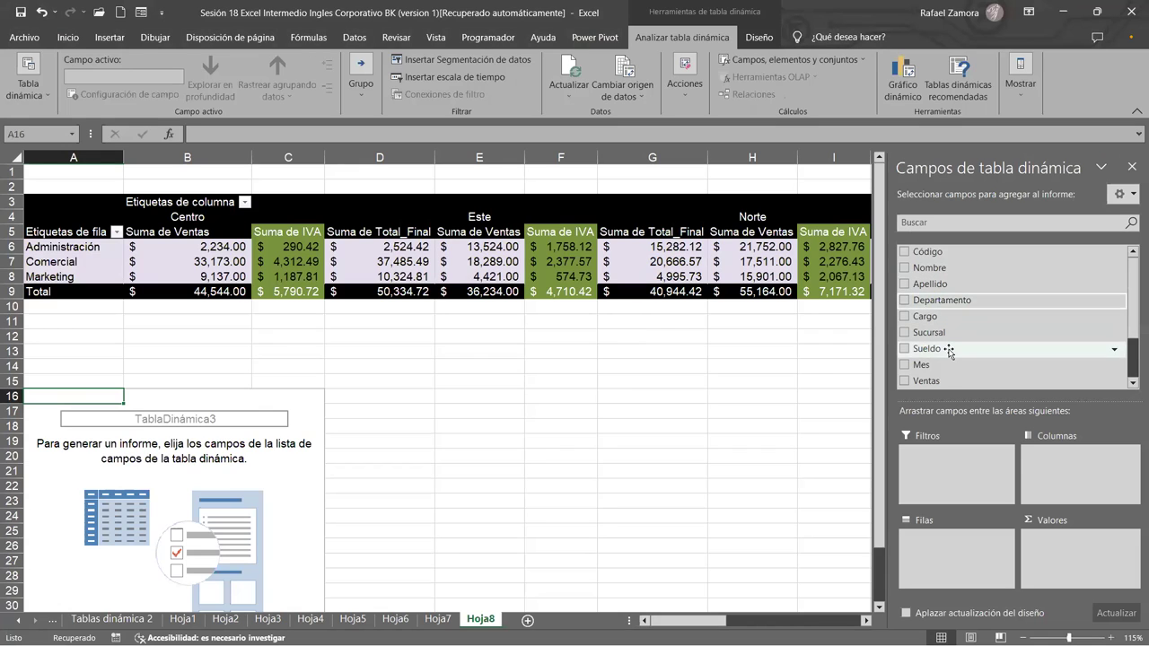
Sum Sueldo by Departamento rows in the new pivot table and format the sums as Contabilidad with $ and 2 decimals
{"action": "left_click_drag", "start_coordinate": [949, 350], "coordinate": [1087, 574]}
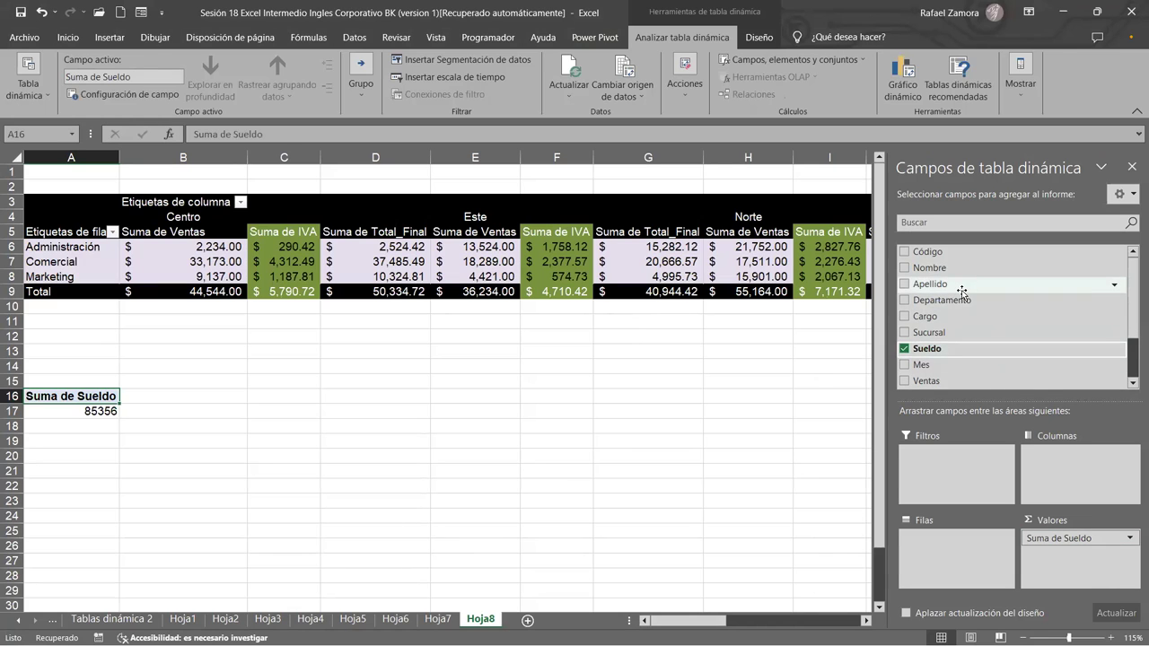
{"action": "left_click_drag", "start_coordinate": [959, 306], "coordinate": [956, 551]}
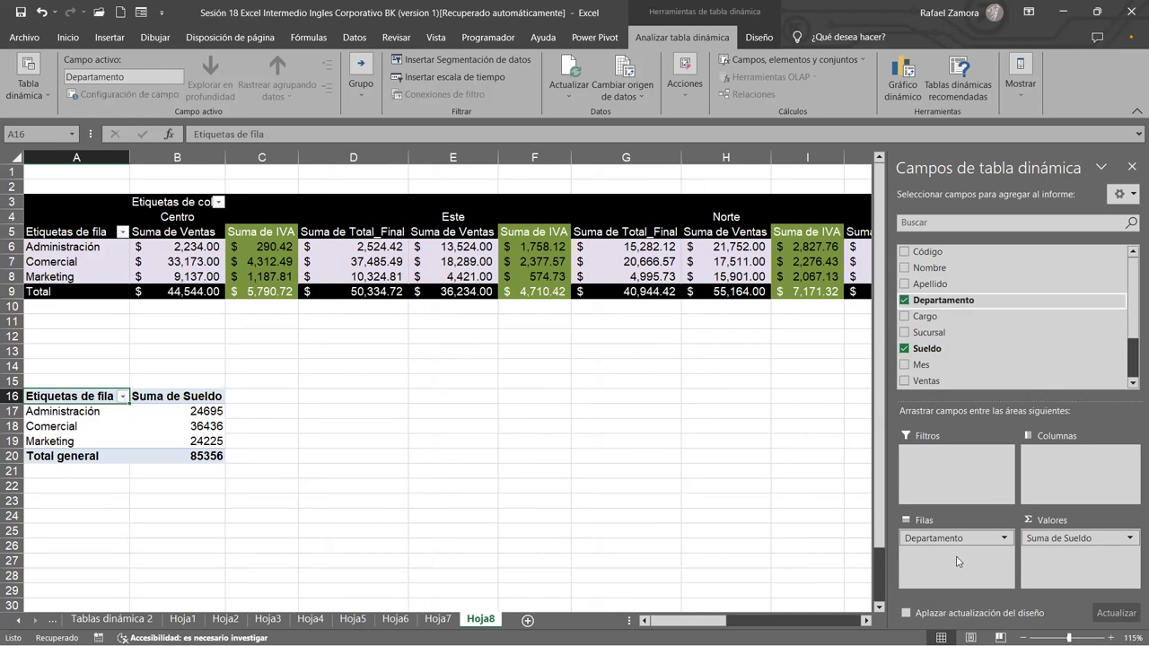
{"action": "scroll", "coordinate": [269, 447], "scroll_direction": "down", "scroll_amount": 2}
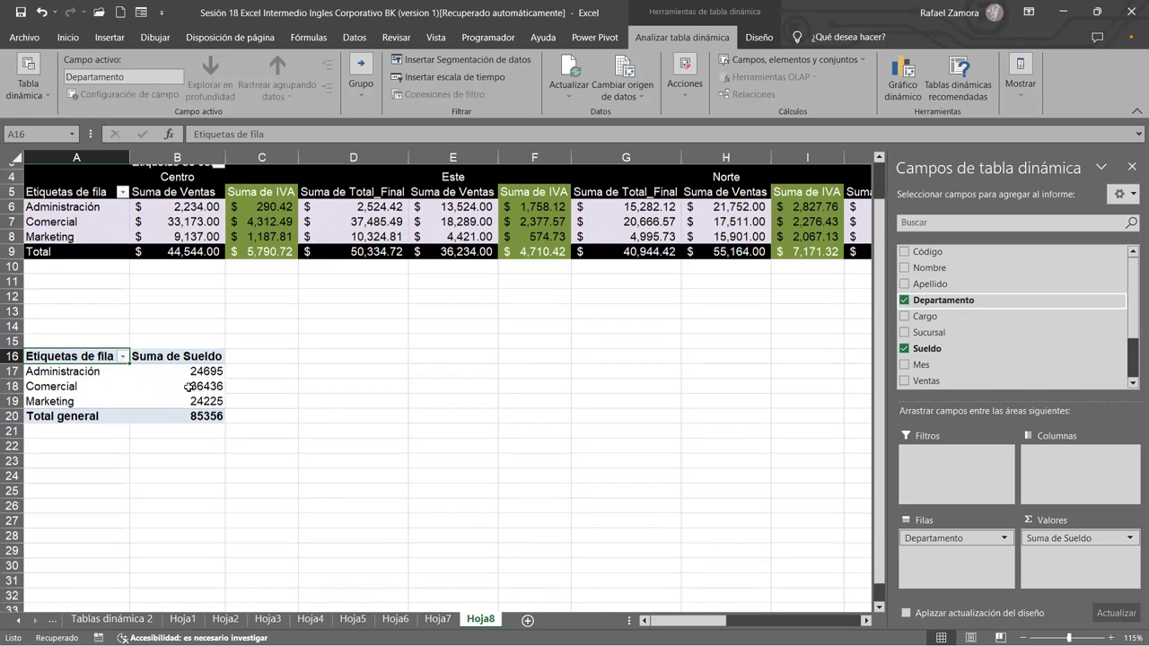
{"action": "right_click", "coordinate": [218, 337]}
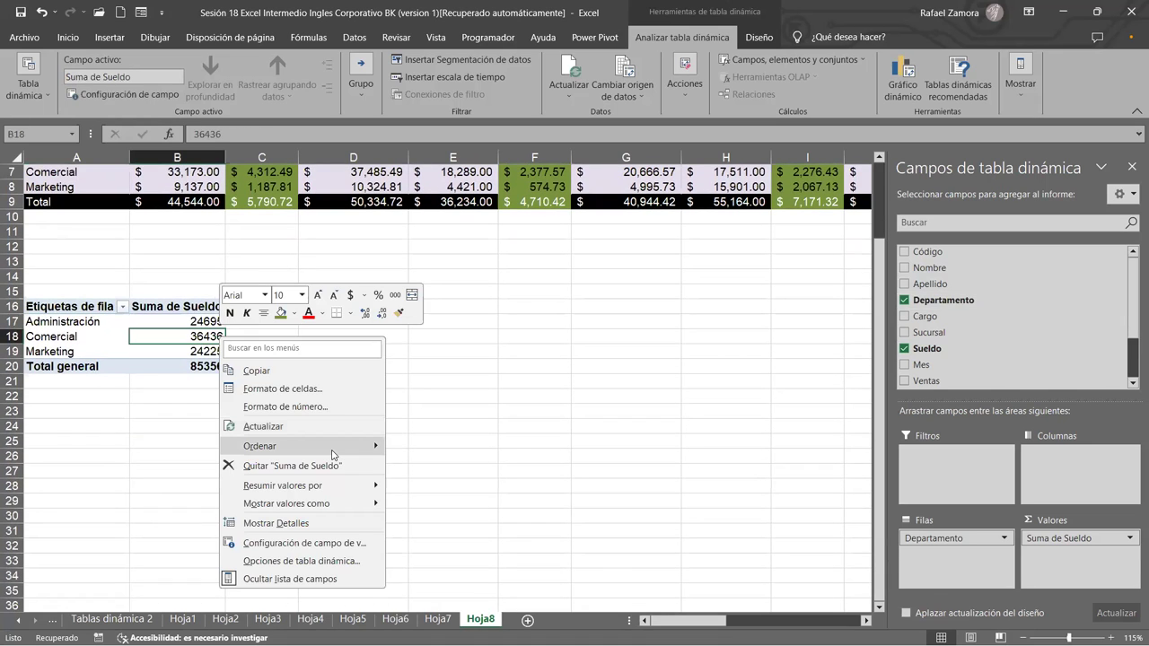
{"action": "mouse_move", "coordinate": [341, 485]}
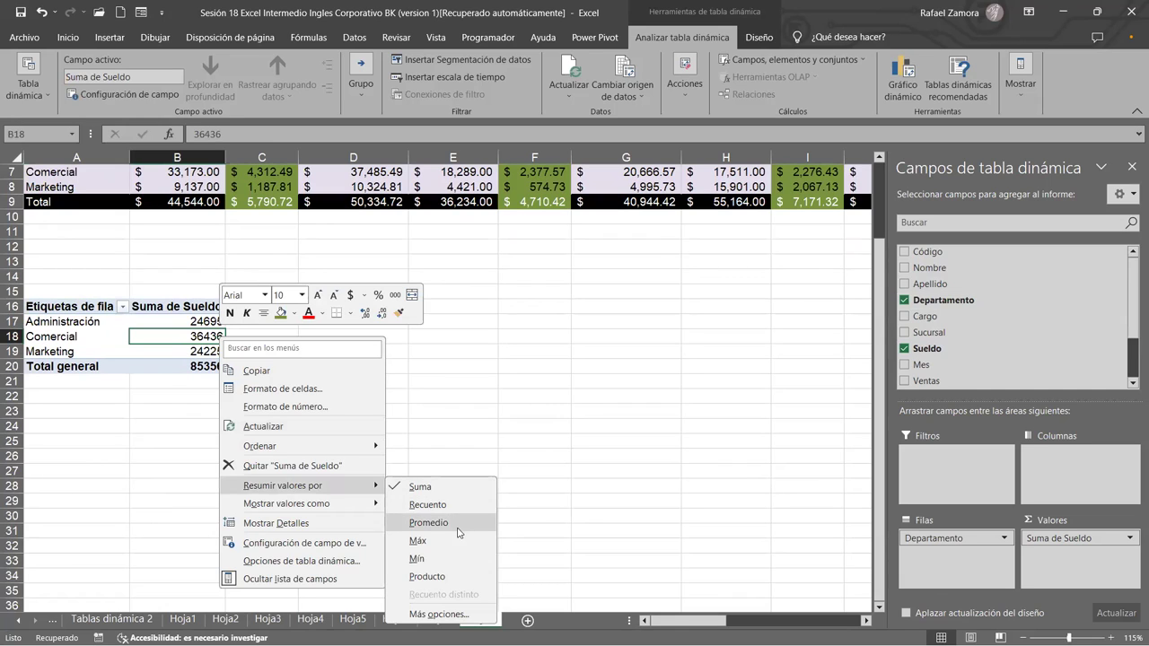
{"action": "left_click", "coordinate": [312, 404]}
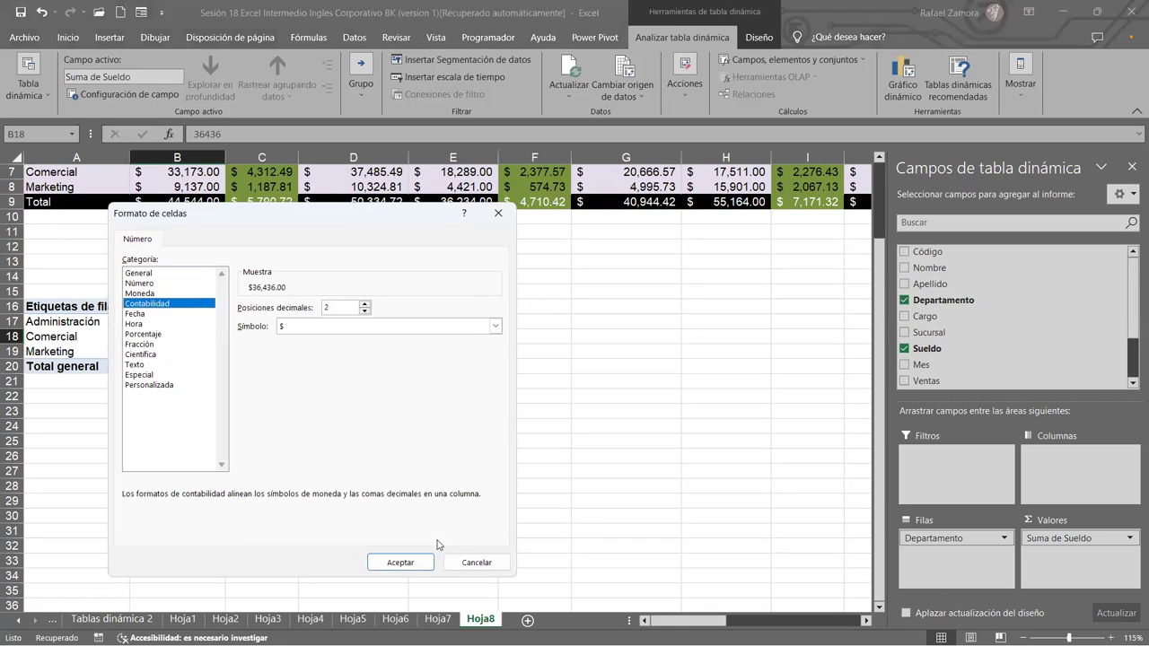
{"action": "left_click_drag", "start_coordinate": [398, 226], "coordinate": [572, 116]}
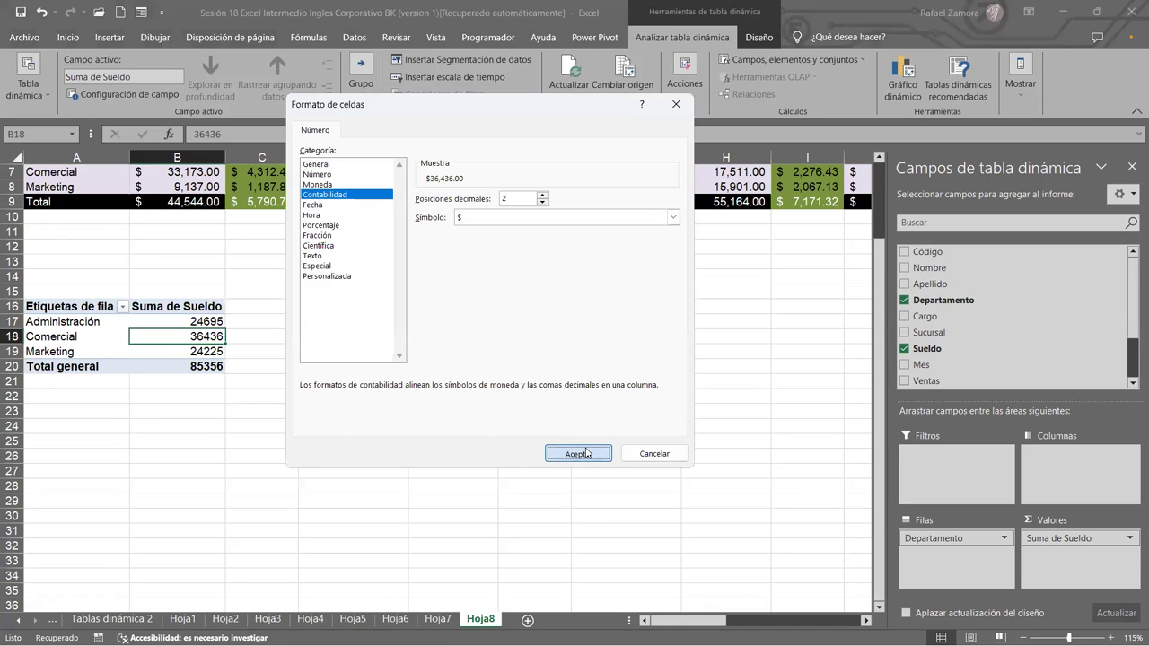
{"action": "left_click", "coordinate": [579, 453]}
{"action": "left_click", "coordinate": [257, 334]}
{"action": "left_click", "coordinate": [204, 334]}
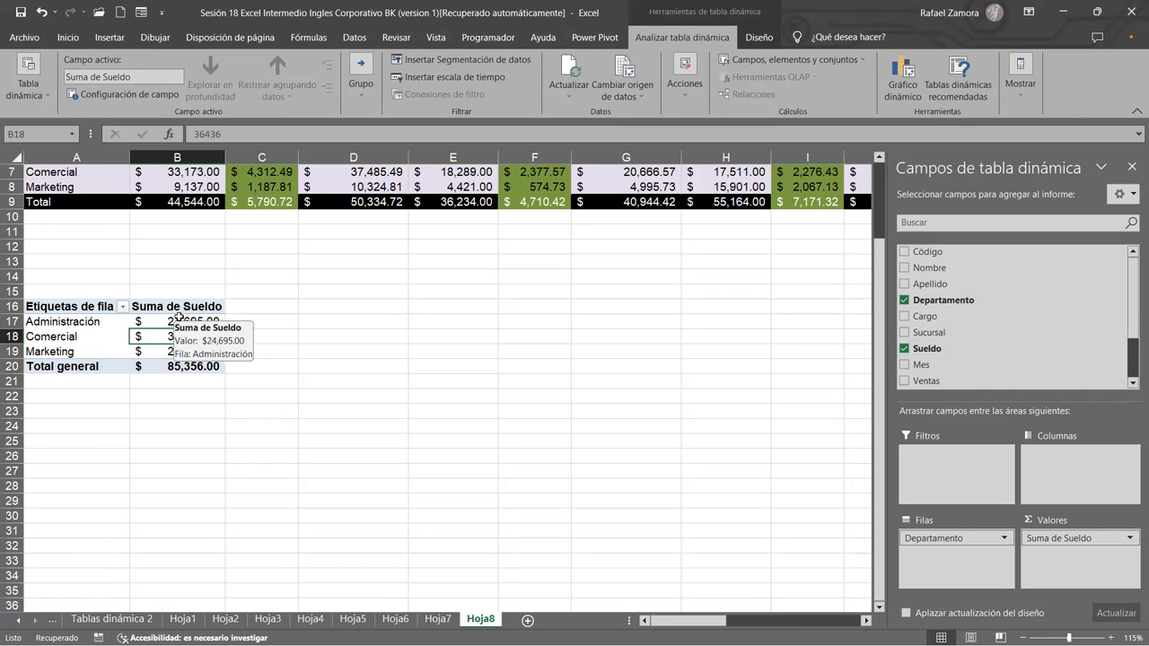
Add a calculated field named Bono with the formula Sueldo*5% to the salary pivot table and widen column C to fit its heading
{"action": "left_click", "coordinate": [179, 316]}
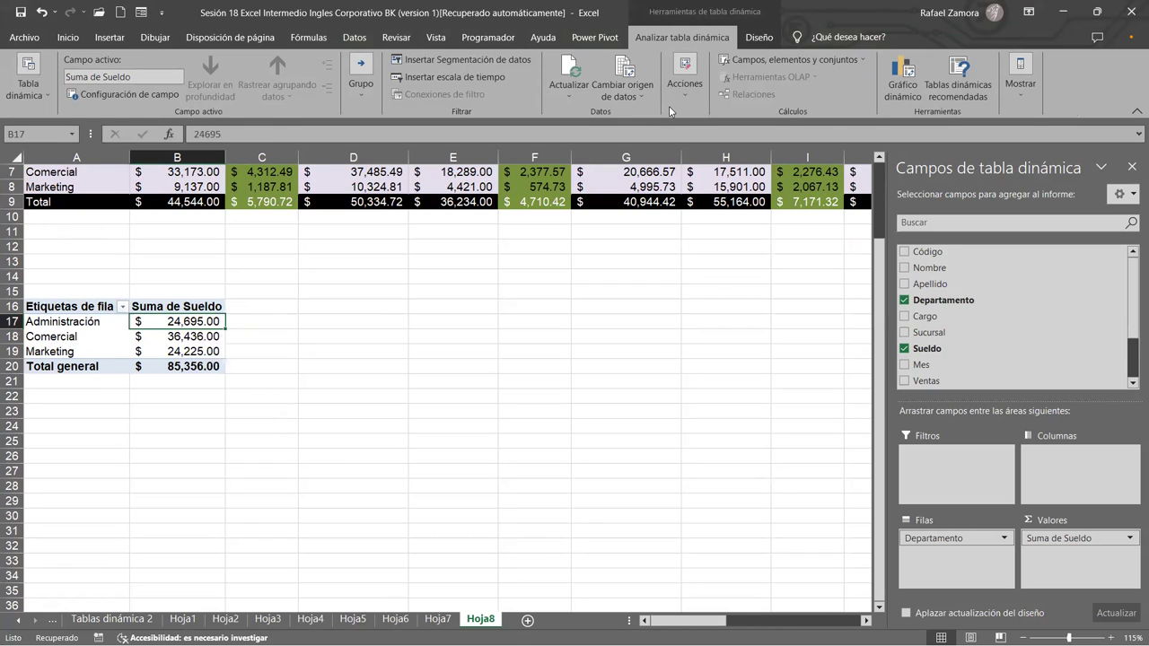
{"action": "left_click", "coordinate": [792, 61]}
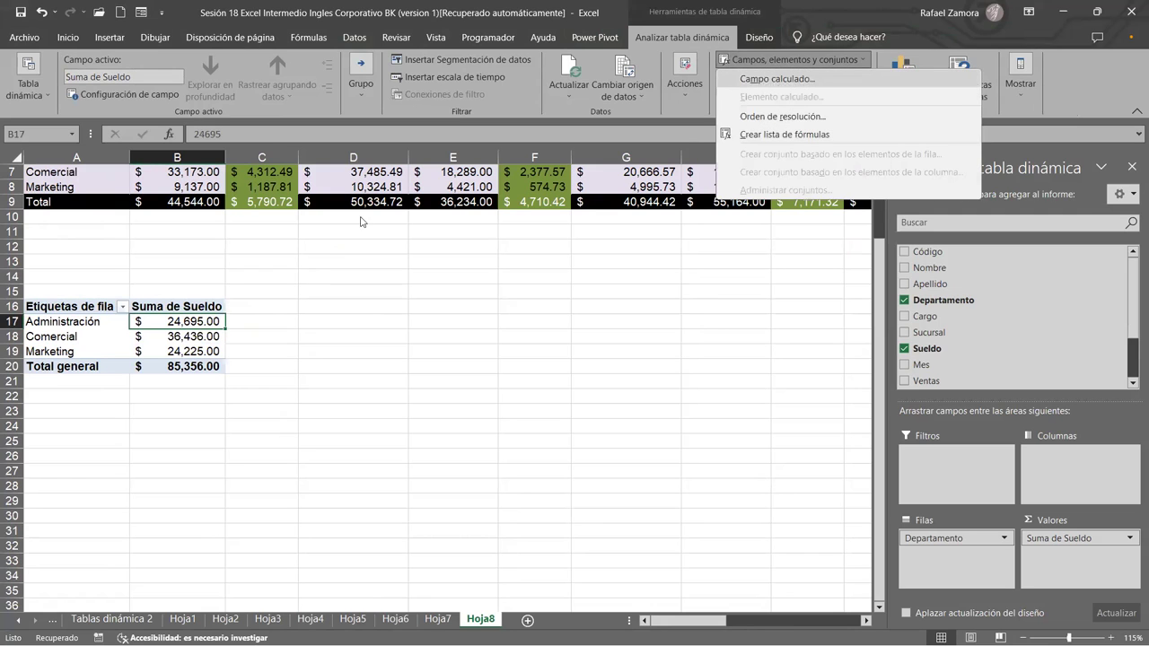
{"action": "key", "text": "m"}
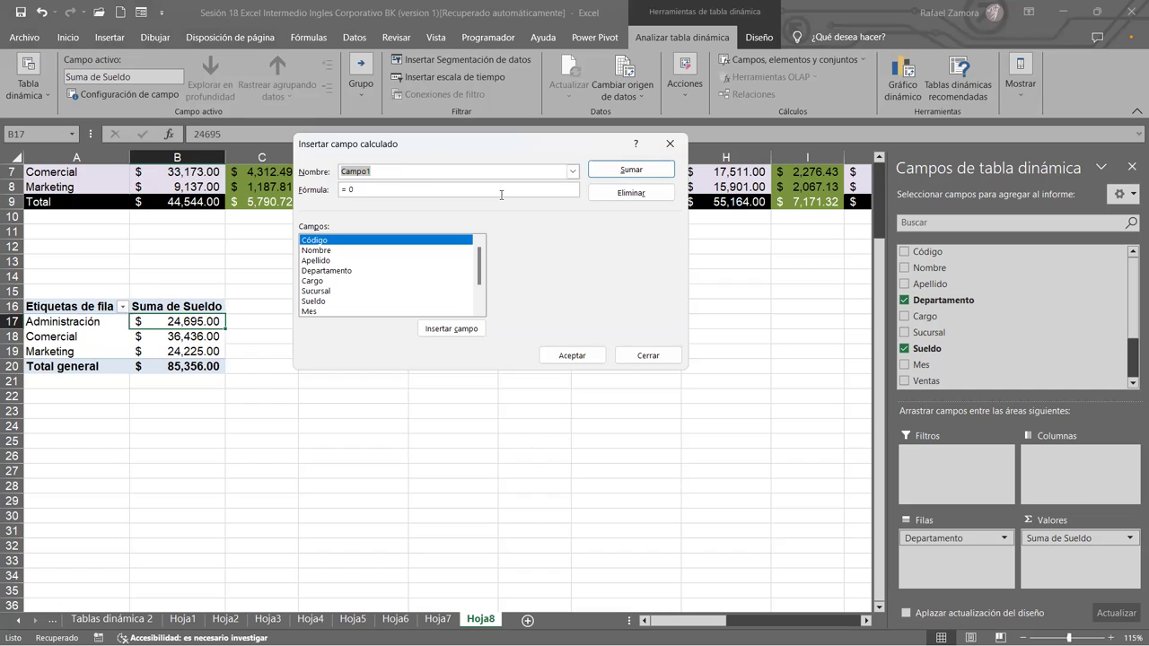
{"action": "type", "text": "Bono"}
{"action": "left_click", "coordinate": [322, 302]}
{"action": "left_click", "coordinate": [457, 330]}
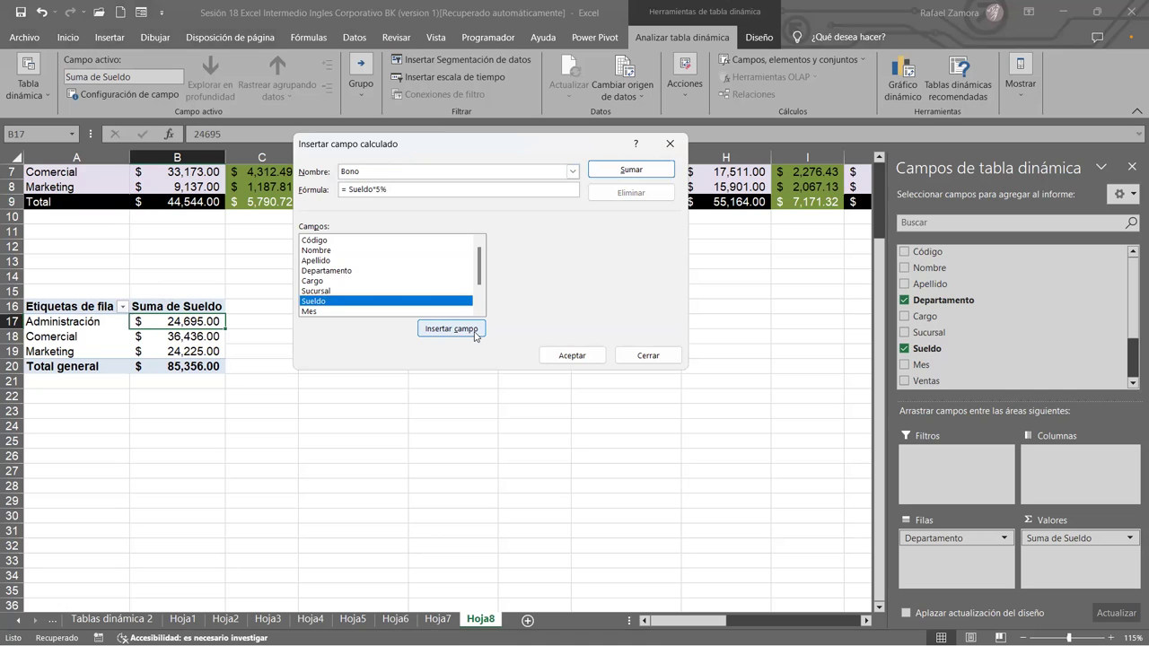
{"action": "left_click", "coordinate": [580, 356]}
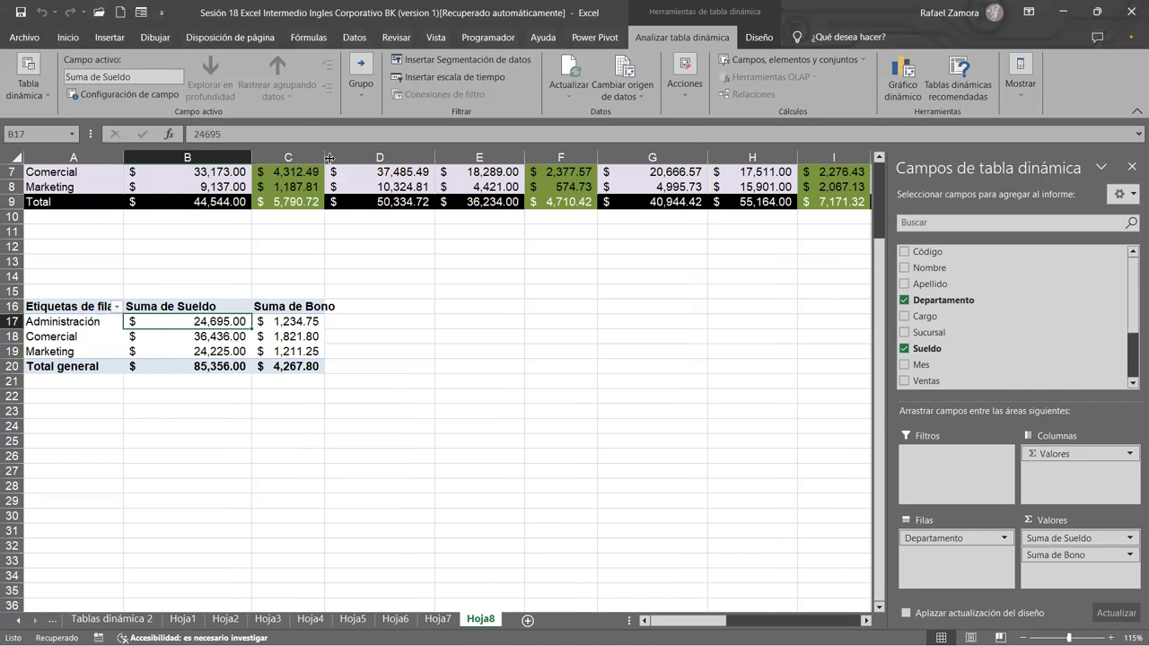
{"action": "left_click_drag", "start_coordinate": [325, 157], "coordinate": [341, 157]}
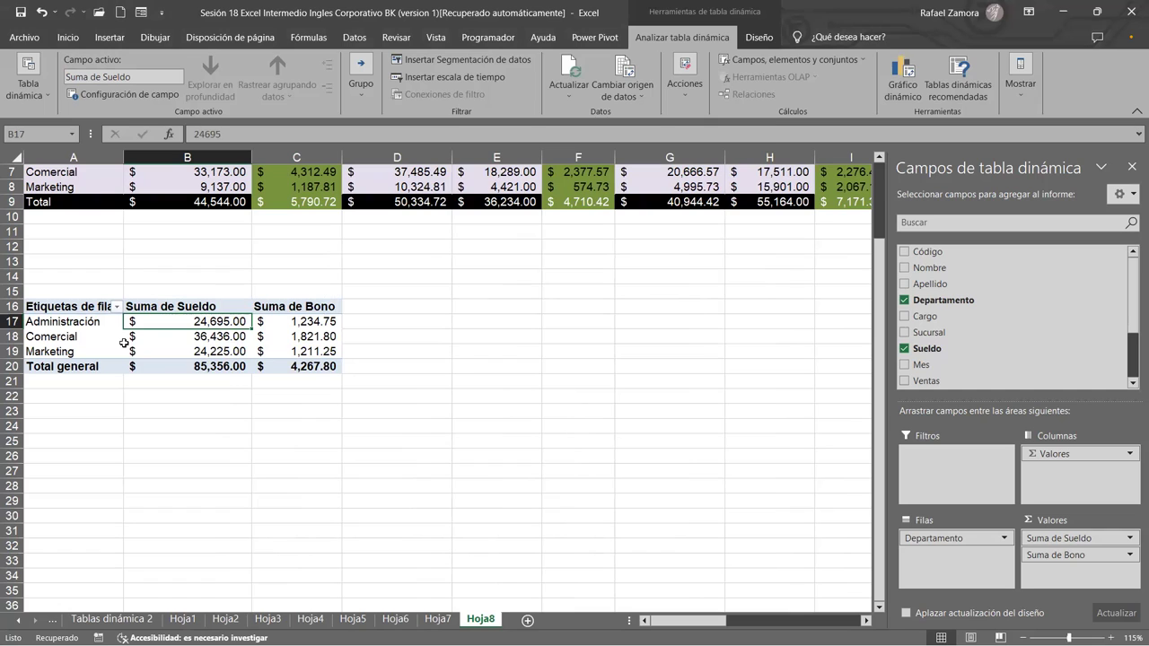
Examine the Suma de Sueldo and Suma de Bono values for each department in the salary pivot table
{"action": "mouse_move", "coordinate": [126, 342]}
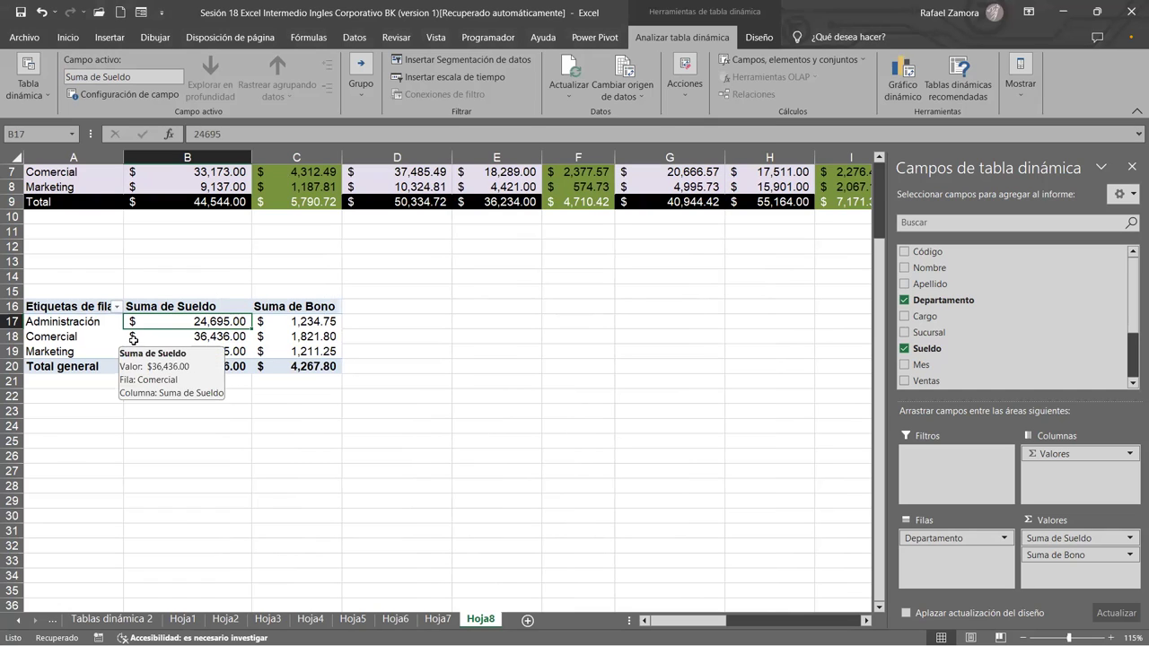
{"action": "left_click", "coordinate": [270, 337]}
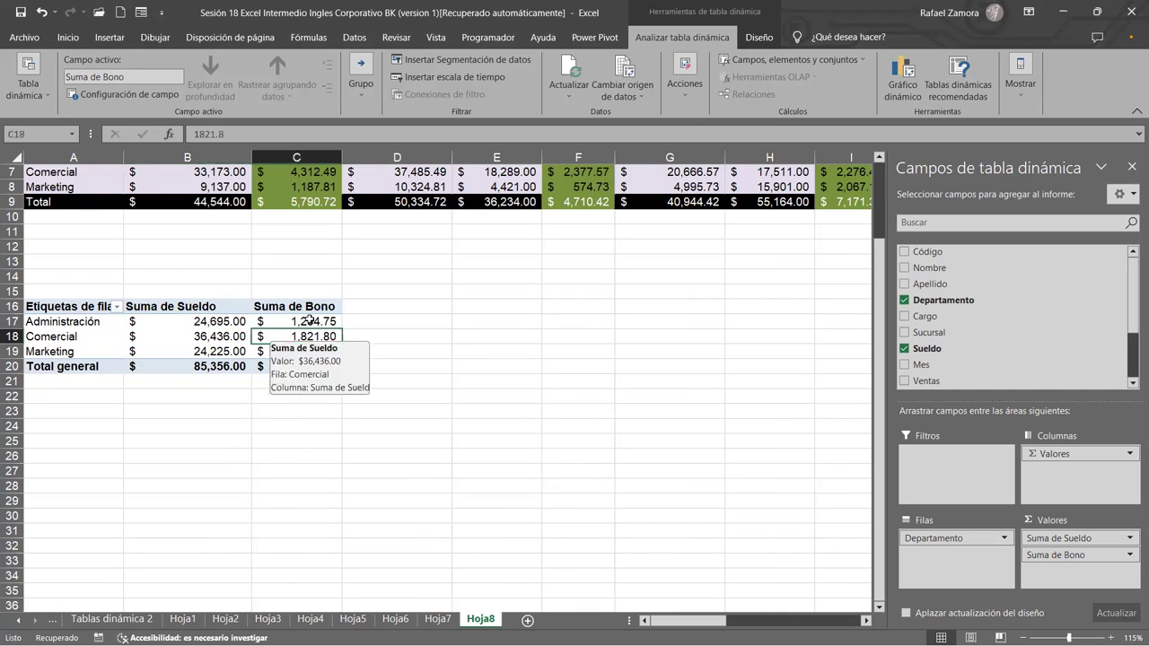
{"action": "left_click", "coordinate": [231, 317]}
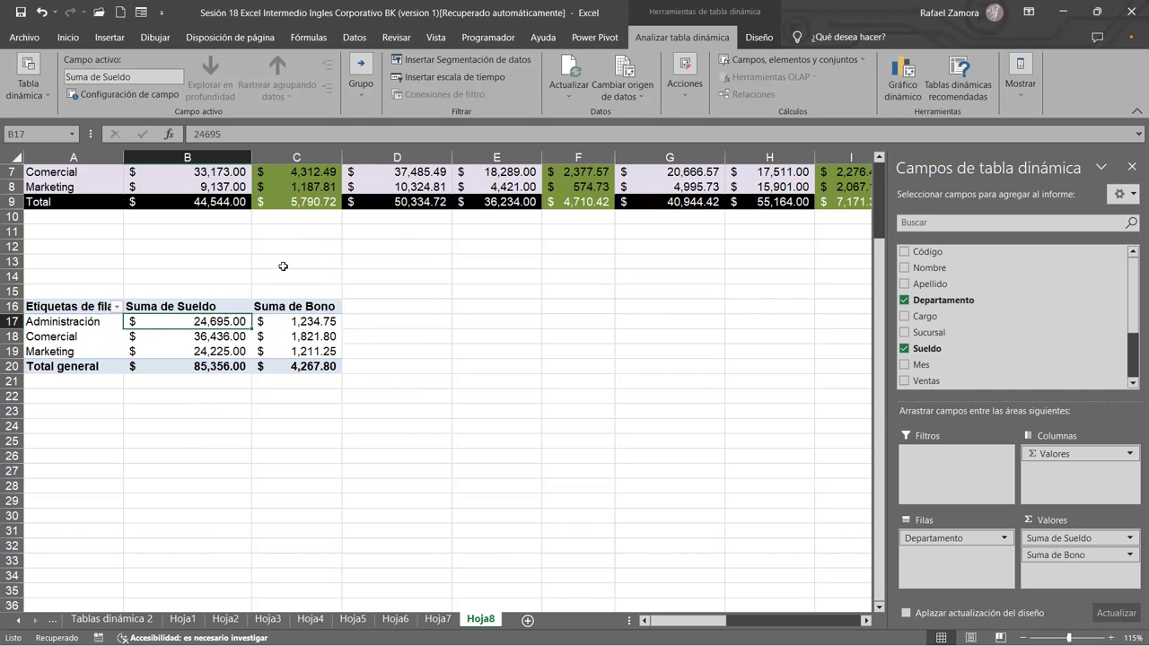
{"action": "scroll", "coordinate": [495, 381], "scroll_direction": "up", "scroll_amount": 2}
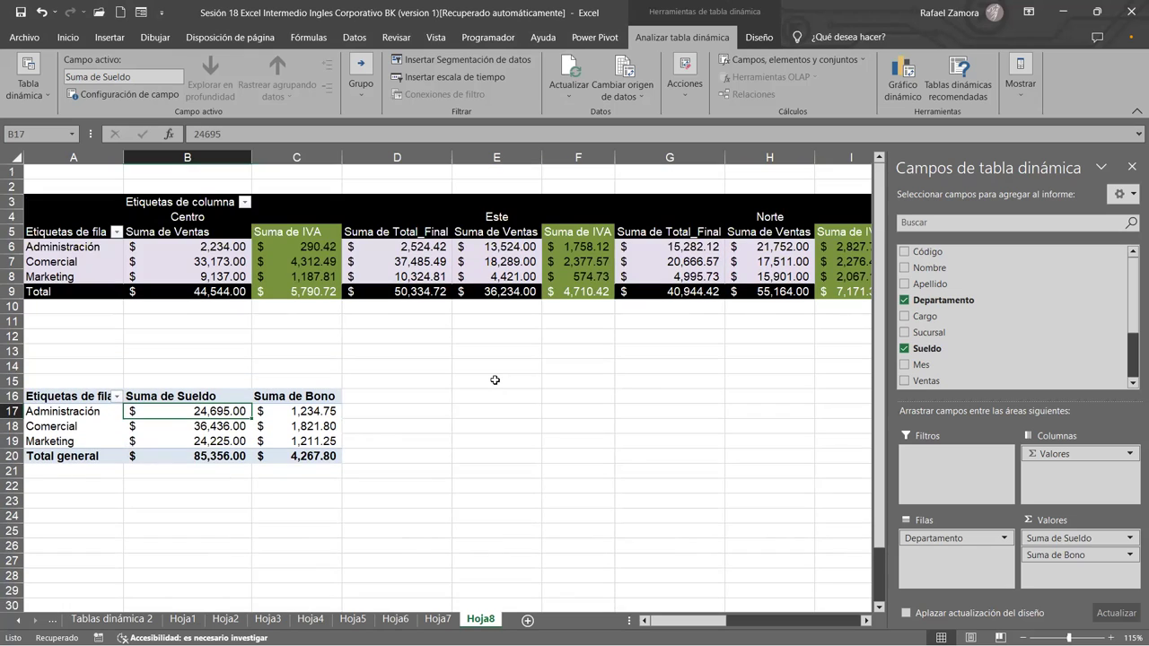
{"action": "left_click", "coordinate": [271, 425]}
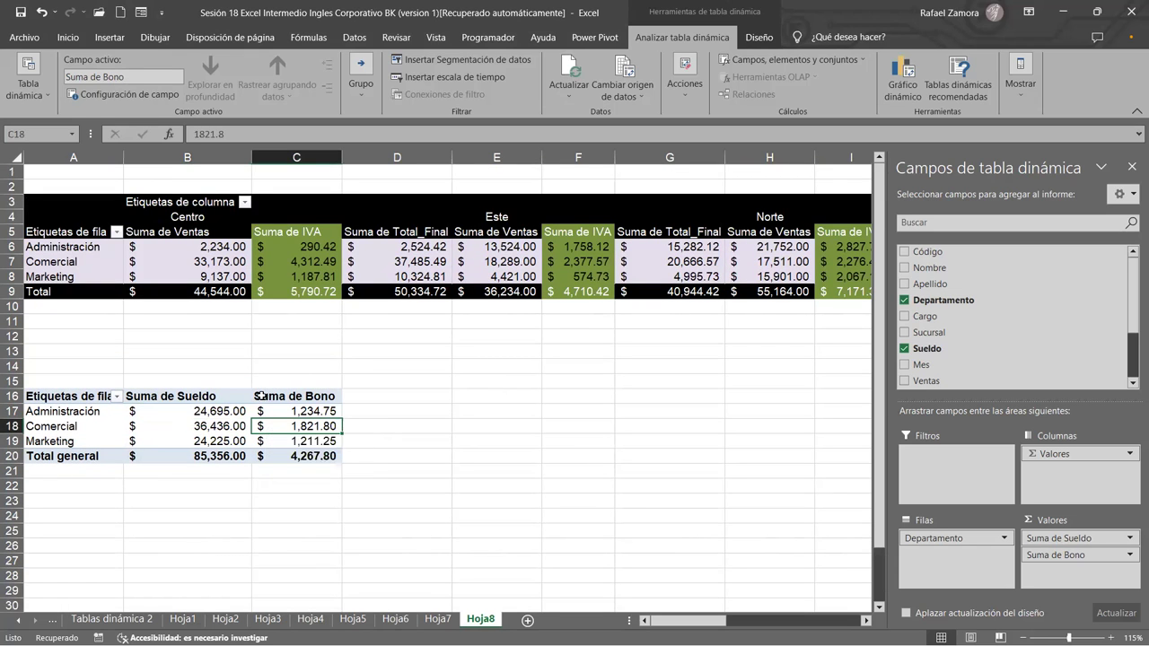
{"action": "left_click", "coordinate": [434, 395]}
{"action": "left_click", "coordinate": [278, 429]}
{"action": "mouse_move", "coordinate": [241, 411]}
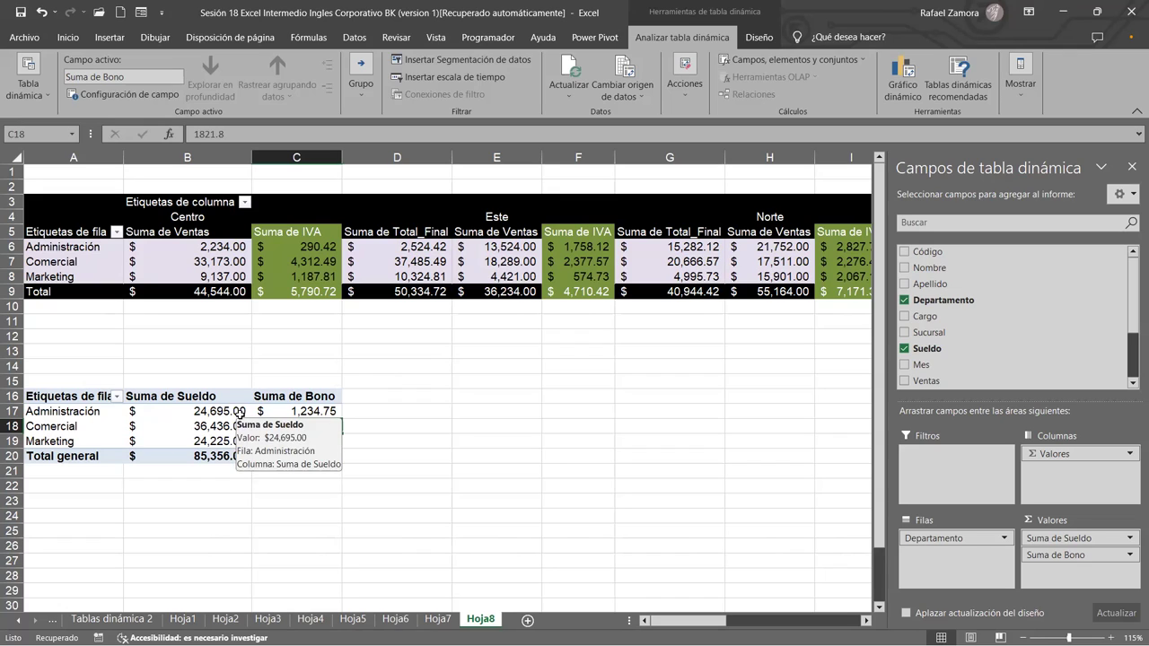
{"action": "mouse_move", "coordinate": [303, 404]}
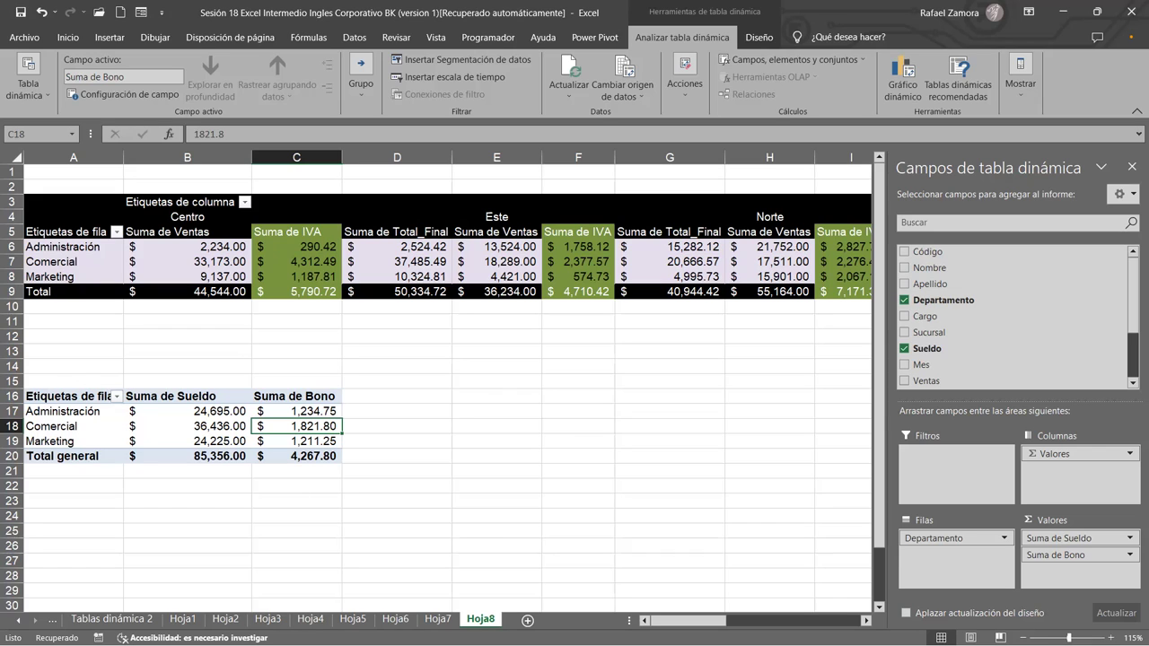
{"action": "scroll", "coordinate": [638, 466], "scroll_direction": "down", "scroll_amount": 2}
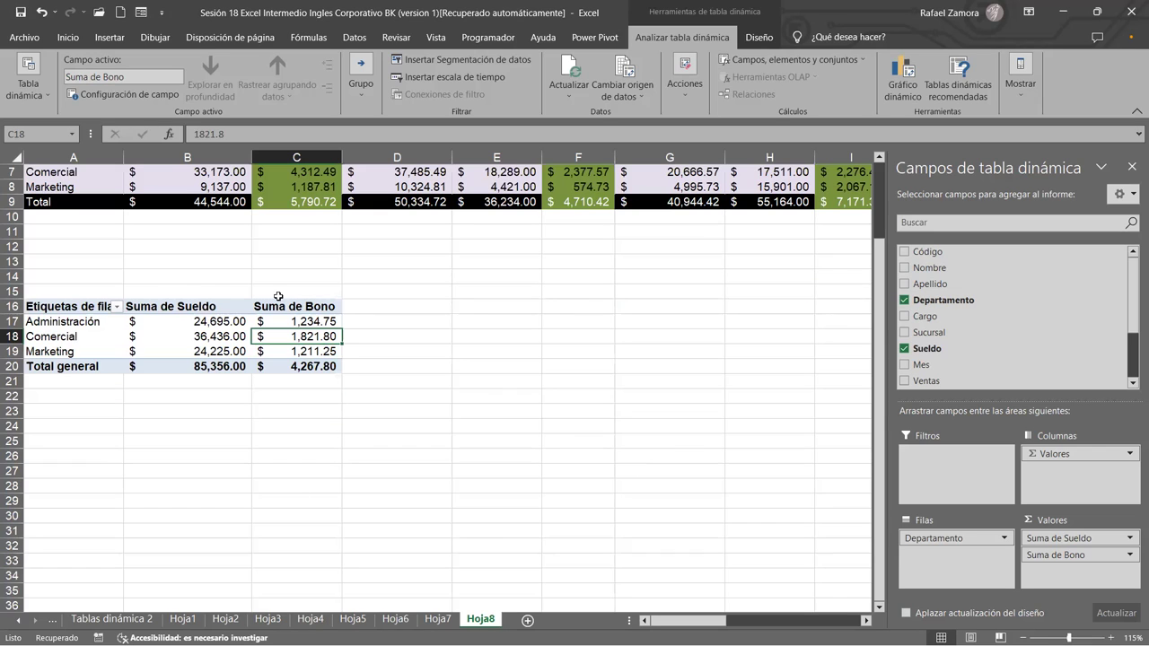
{"action": "left_click", "coordinate": [549, 366]}
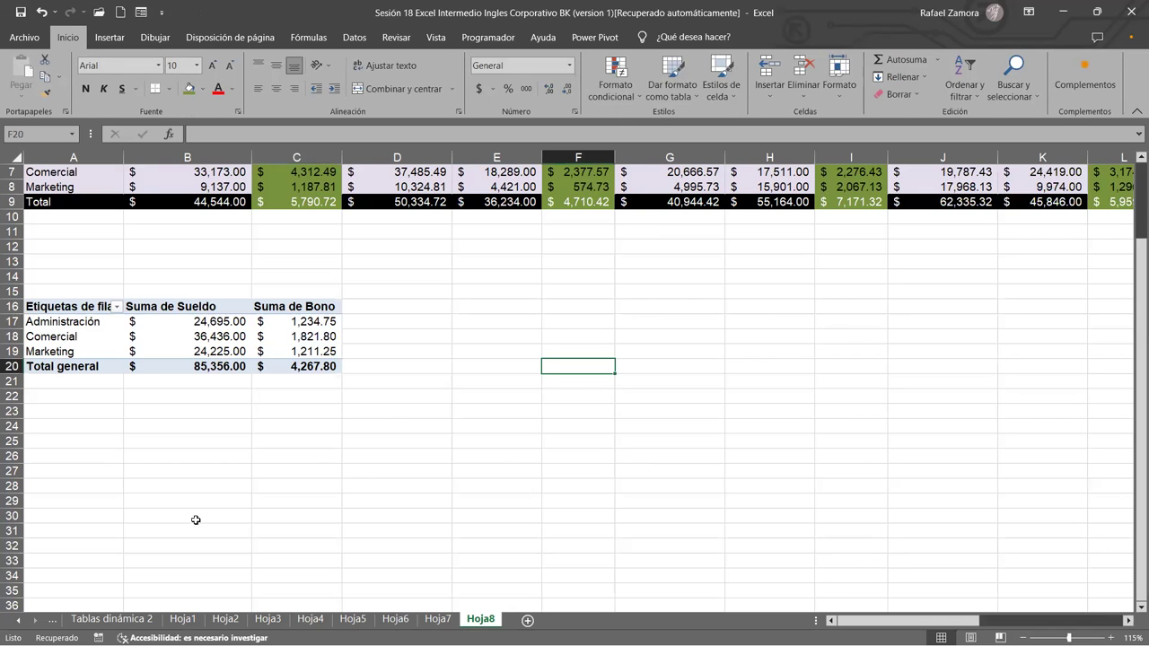
Create a pivot chart with its pivot table on a new worksheet from the employee data on the Tablas dinámica 2 sheet
{"action": "left_click", "coordinate": [141, 623]}
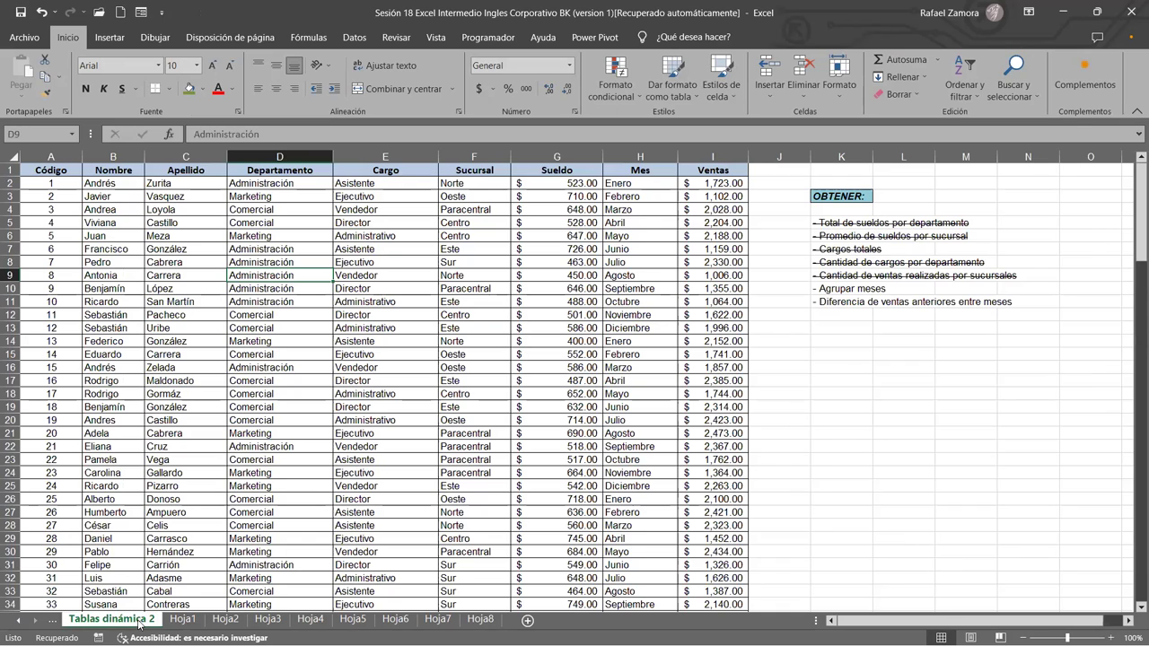
{"action": "left_click", "coordinate": [455, 249]}
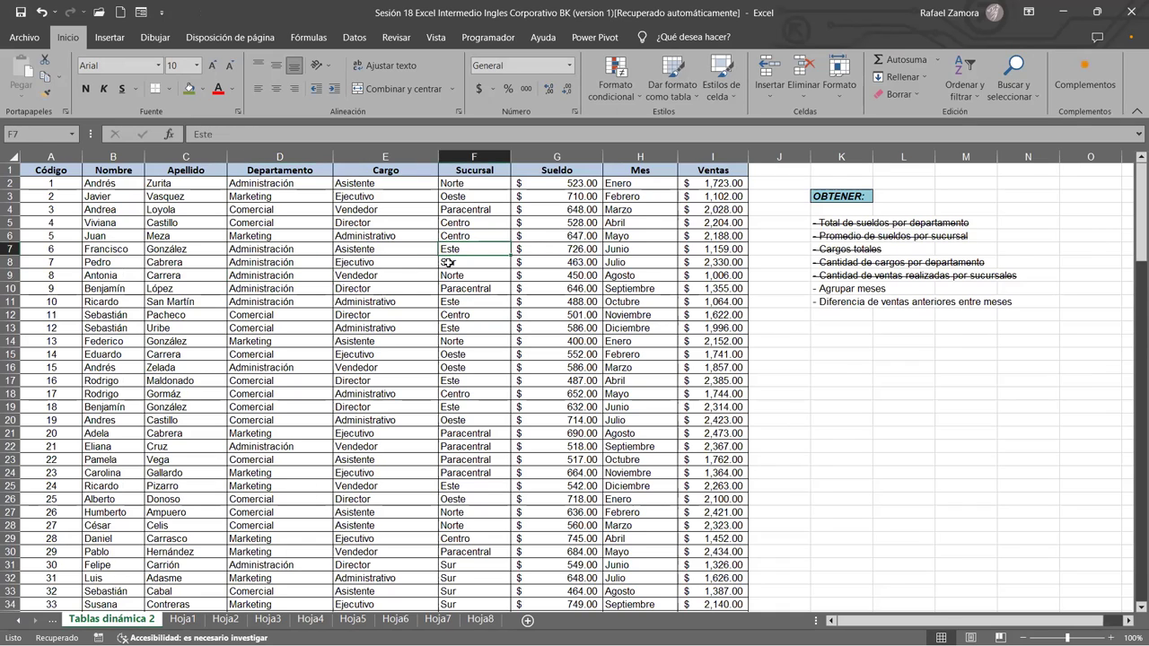
{"action": "left_click", "coordinate": [267, 274]}
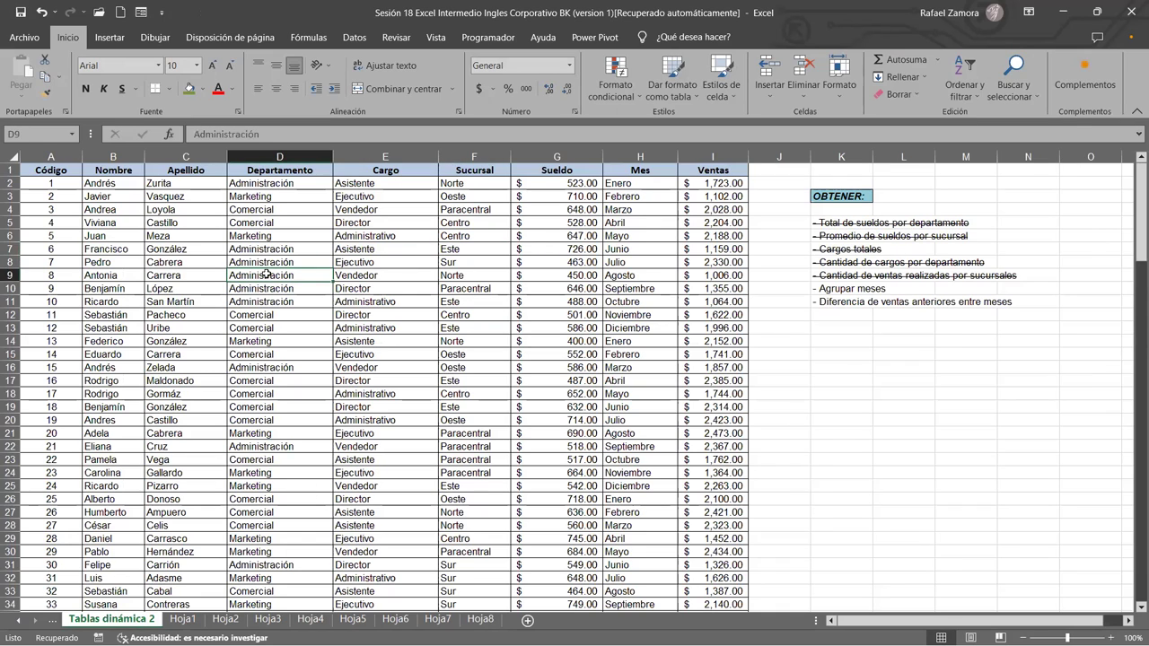
{"action": "left_click", "coordinate": [373, 239]}
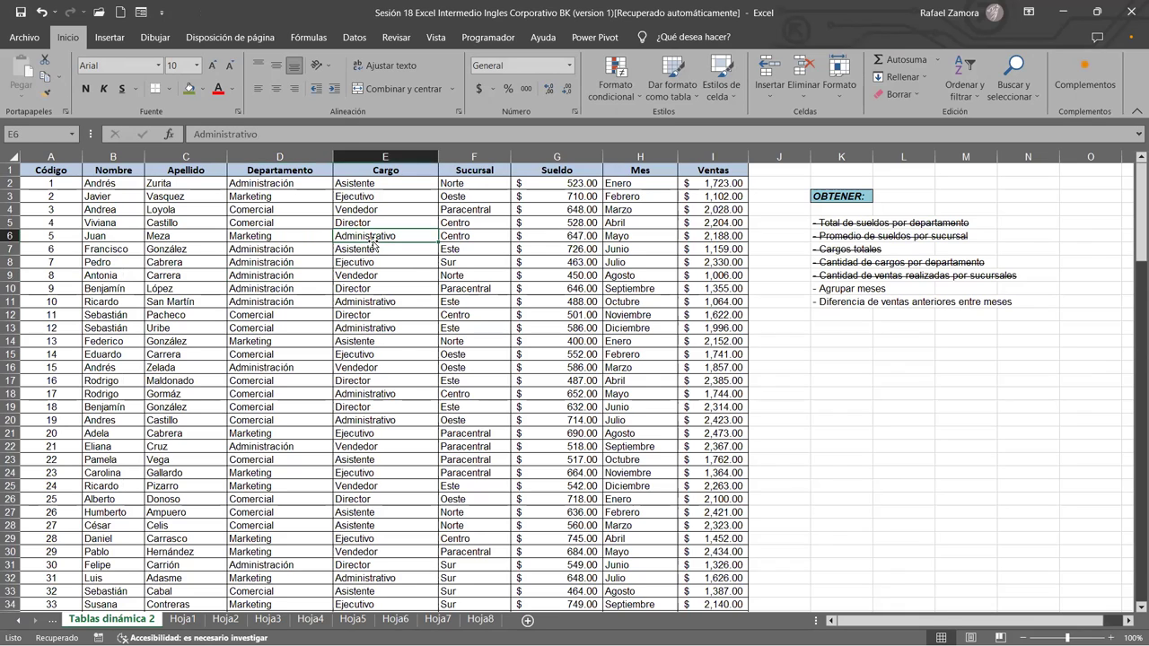
{"action": "left_click", "coordinate": [110, 38]}
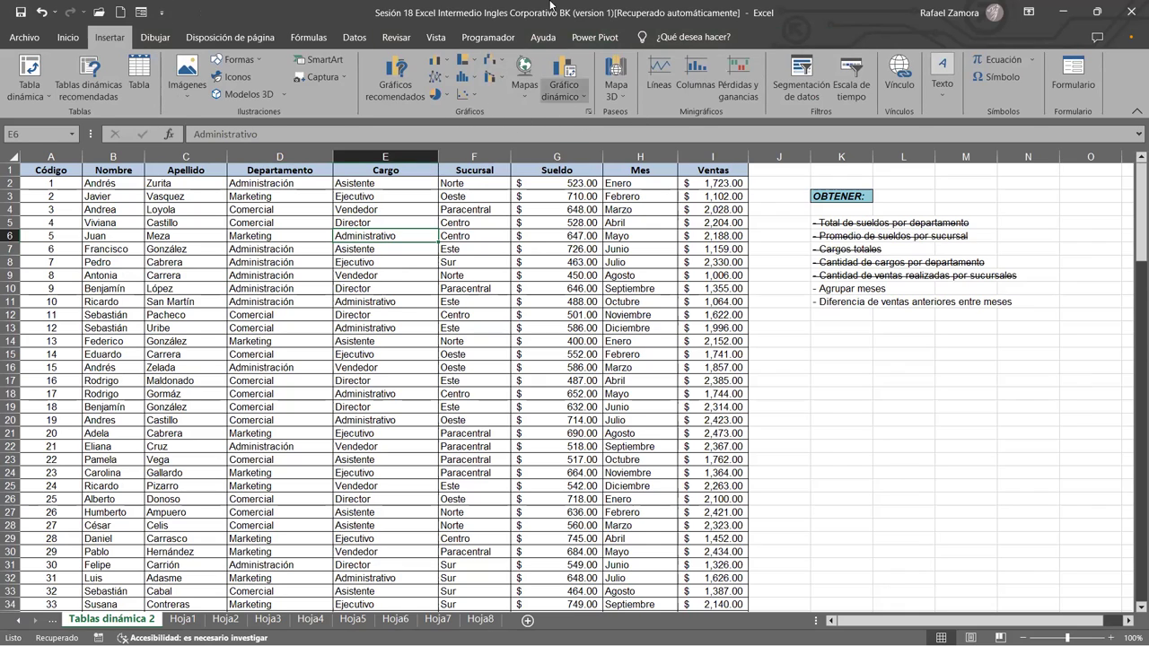
{"action": "left_click", "coordinate": [567, 78]}
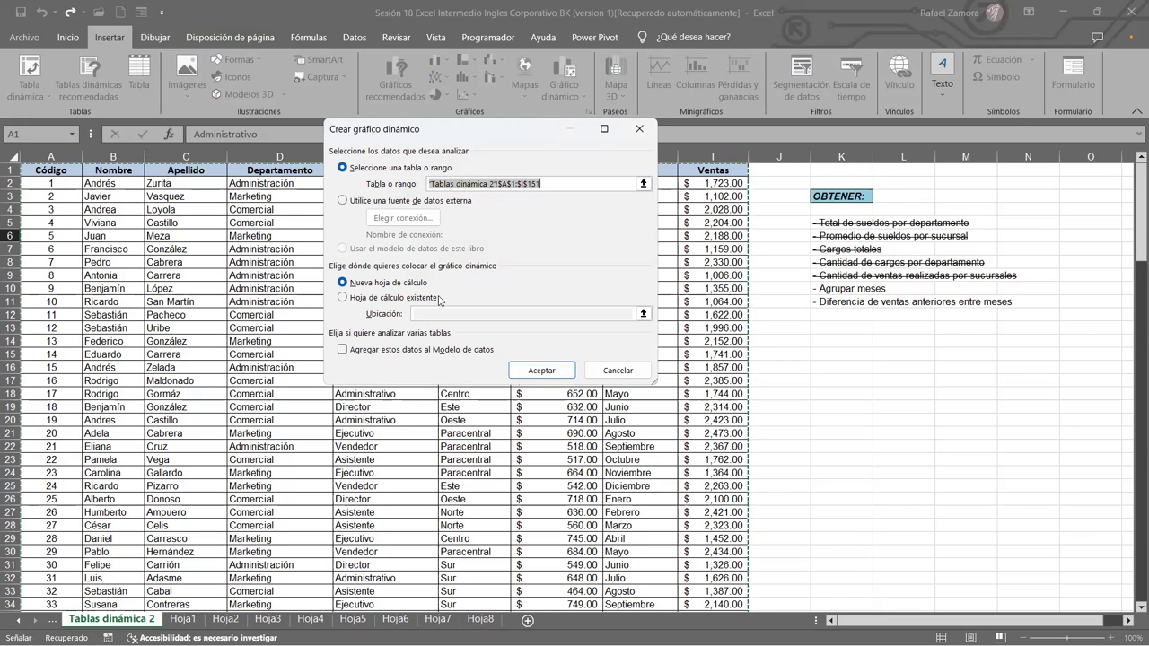
{"action": "left_click", "coordinate": [534, 375]}
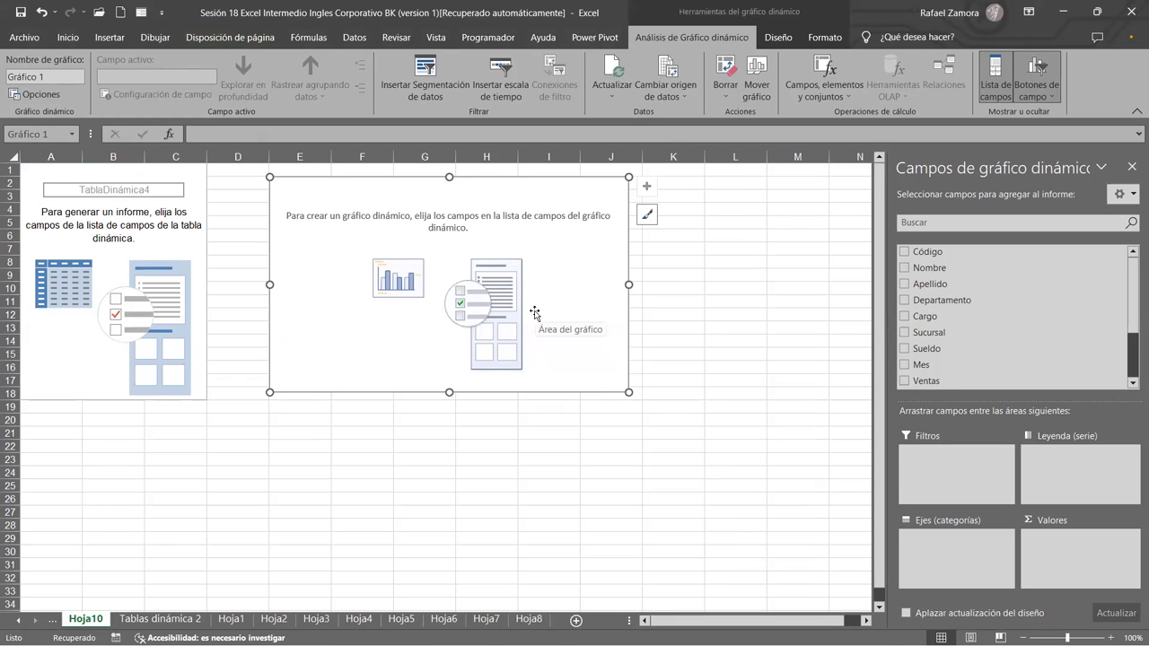
Sum Ventas by Departamento rows in the new pivot table so that the pivot chart plots sales per department
{"action": "left_click", "coordinate": [184, 261]}
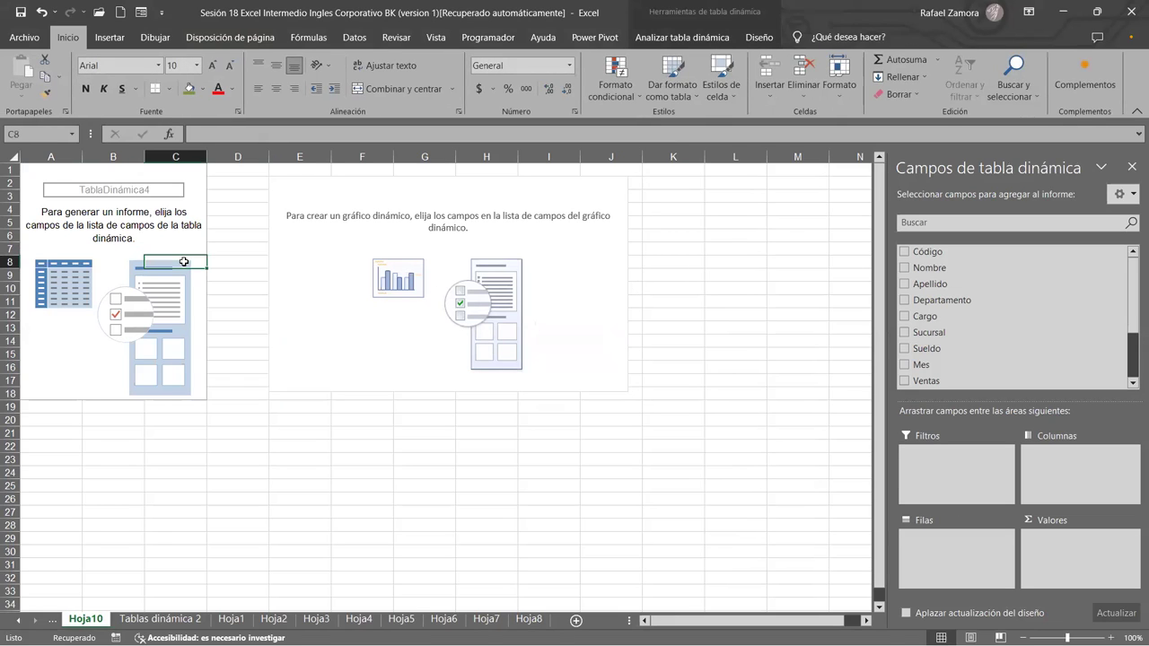
{"action": "left_click", "coordinate": [169, 236]}
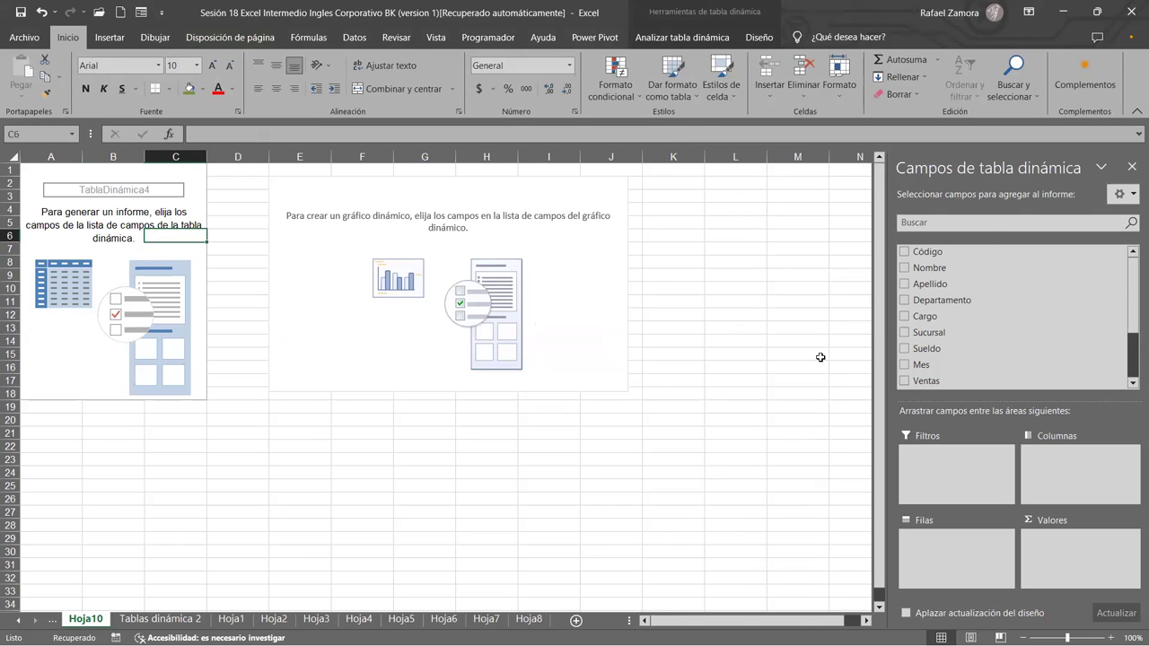
{"action": "left_click_drag", "start_coordinate": [976, 300], "coordinate": [965, 560]}
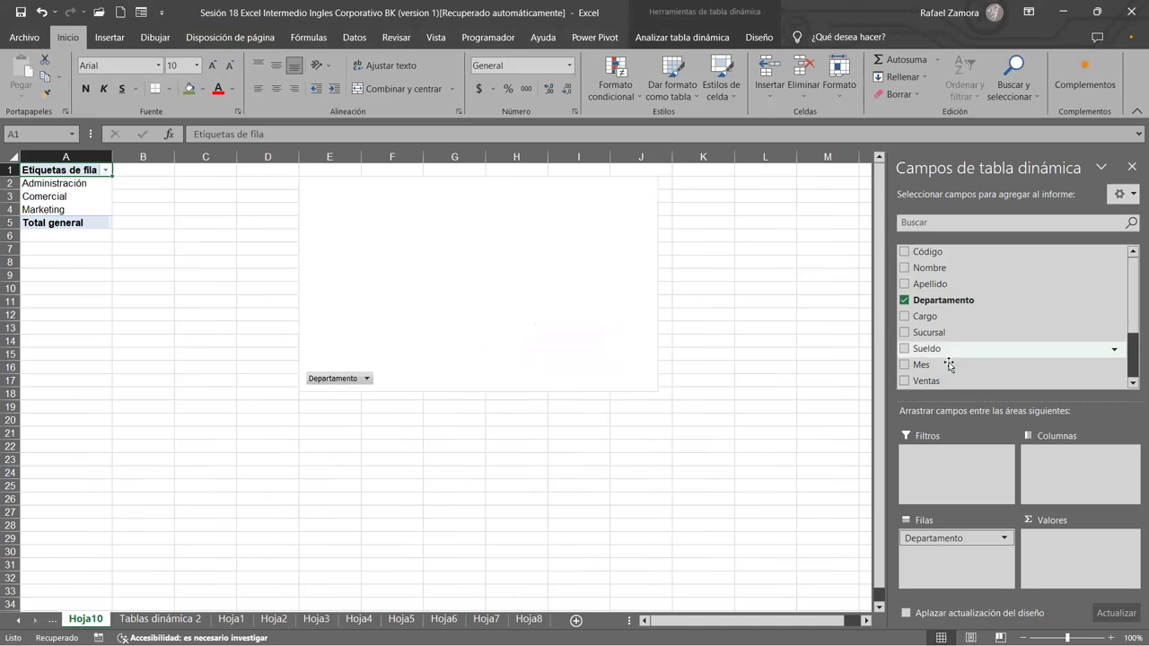
{"action": "left_click_drag", "start_coordinate": [933, 380], "coordinate": [1073, 560]}
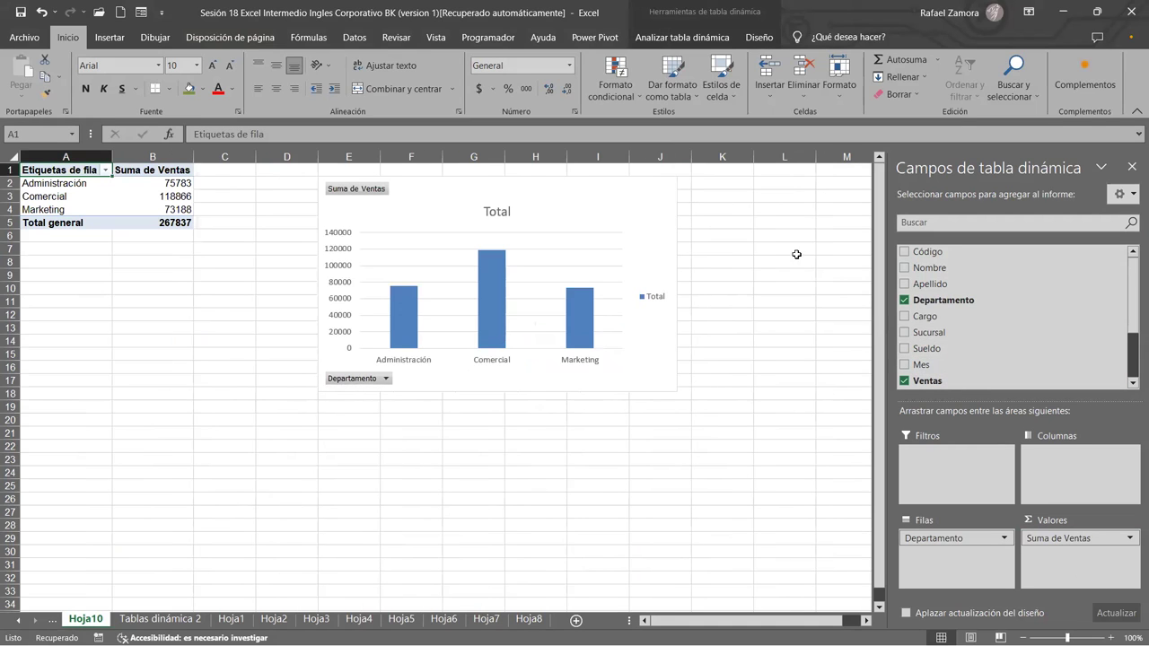
Move the sales chart up close beside the pivot table and replace Departamento with Sucursal as its category field
{"action": "left_click_drag", "start_coordinate": [687, 232], "coordinate": [612, 228]}
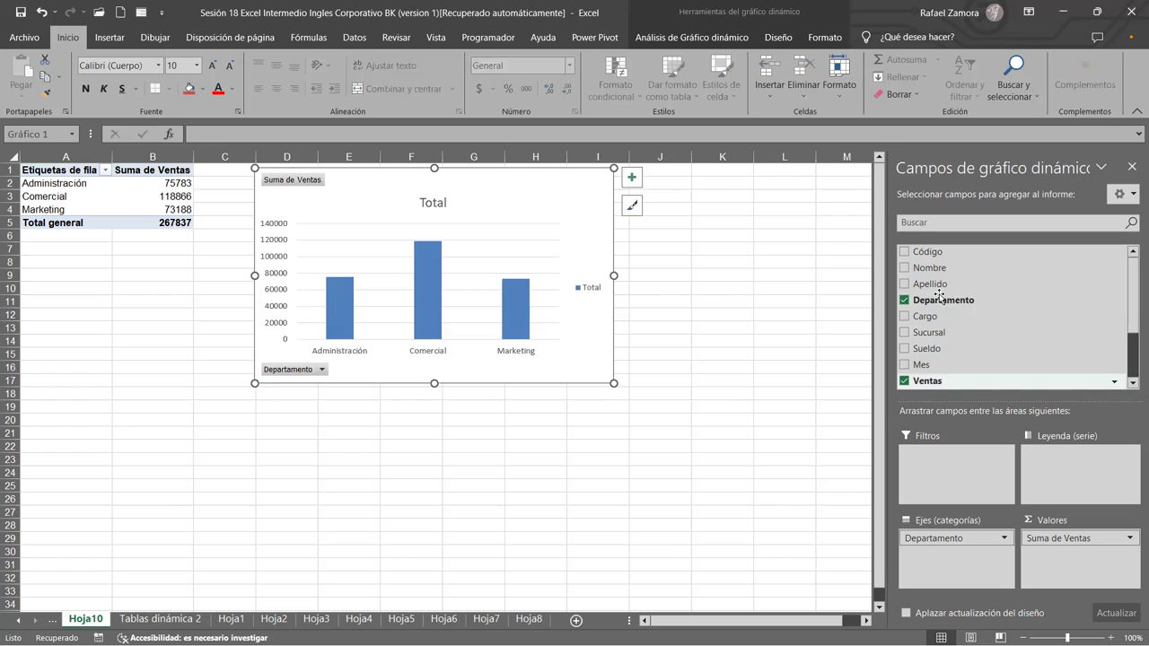
{"action": "left_click_drag", "start_coordinate": [940, 321], "coordinate": [1032, 325]}
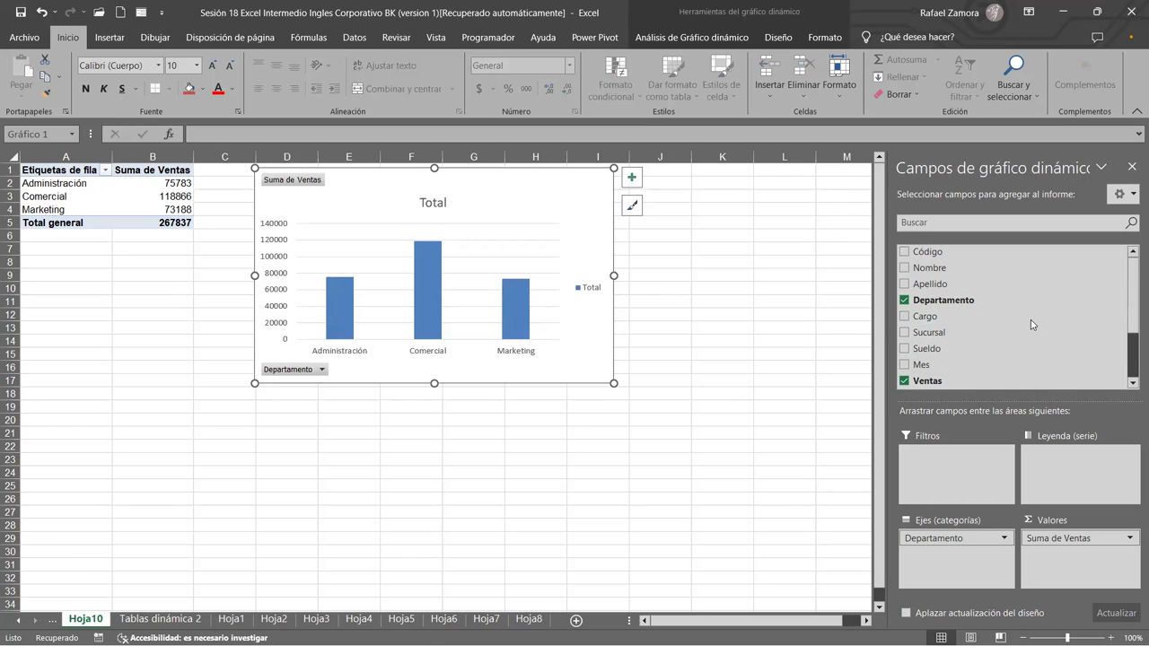
{"action": "left_click_drag", "start_coordinate": [927, 332], "coordinate": [933, 558]}
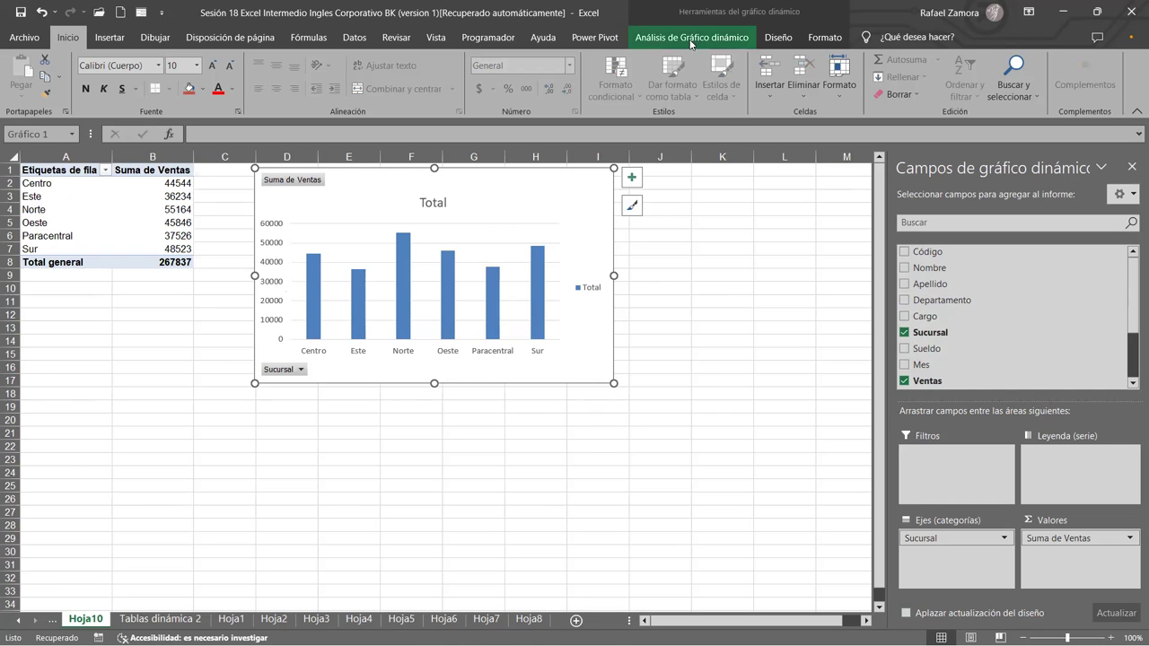
Apply the dark-background chart style with shaded blue columns to the chart of sales per Sucursal
{"action": "left_click", "coordinate": [822, 39]}
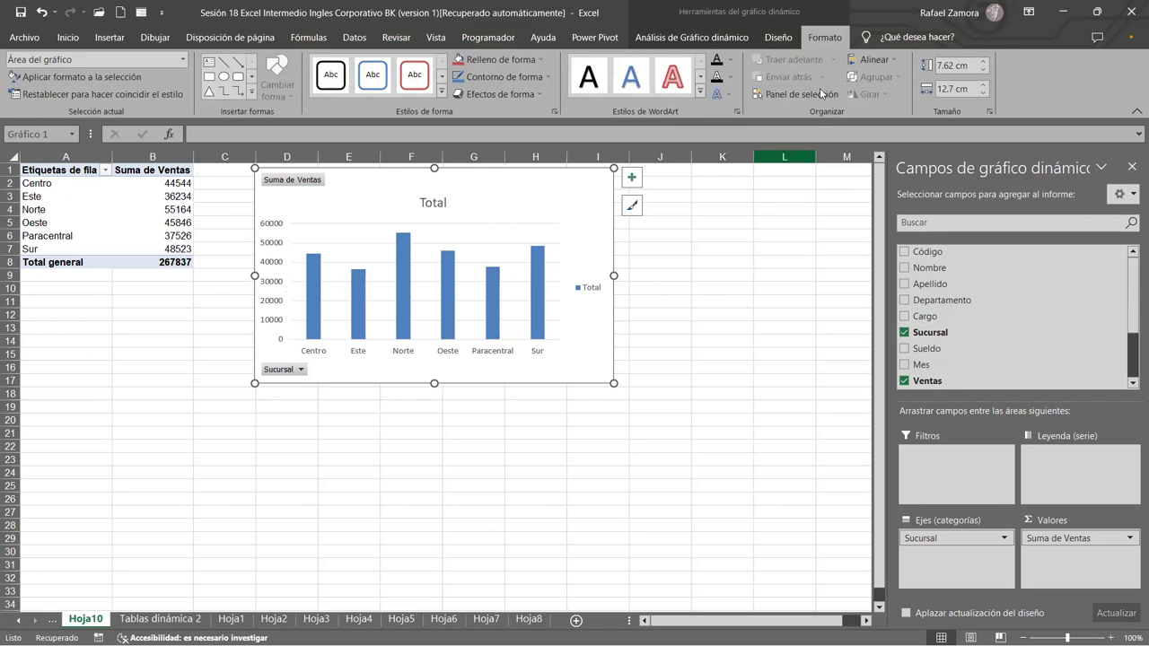
{"action": "left_click", "coordinate": [779, 39]}
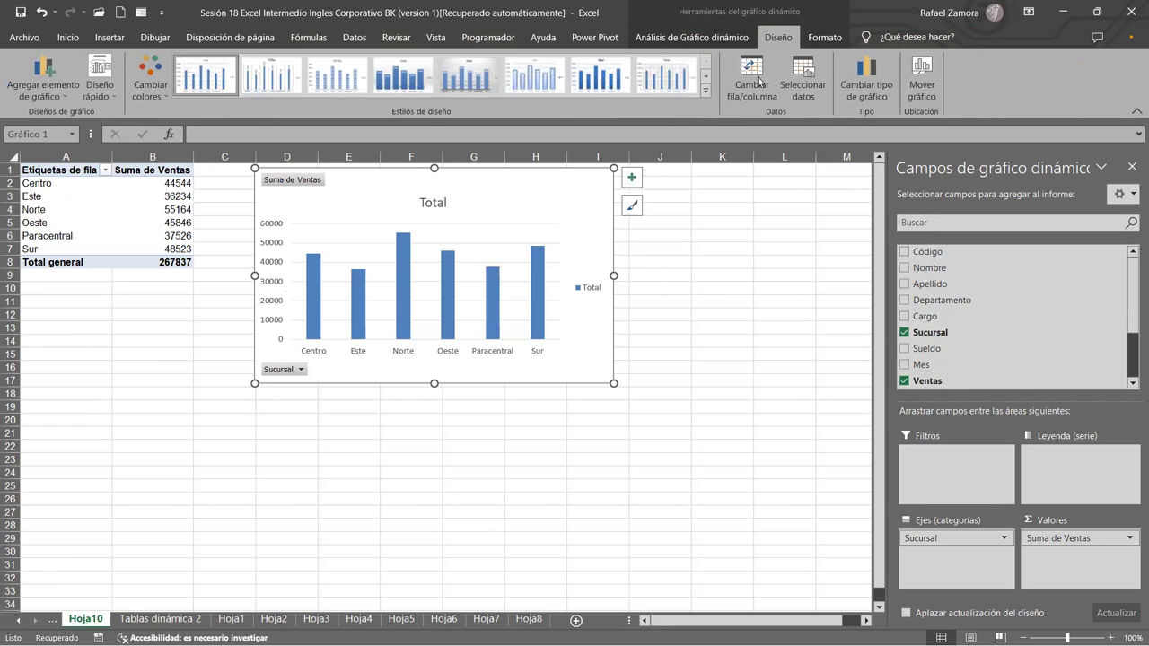
{"action": "left_click", "coordinate": [705, 96]}
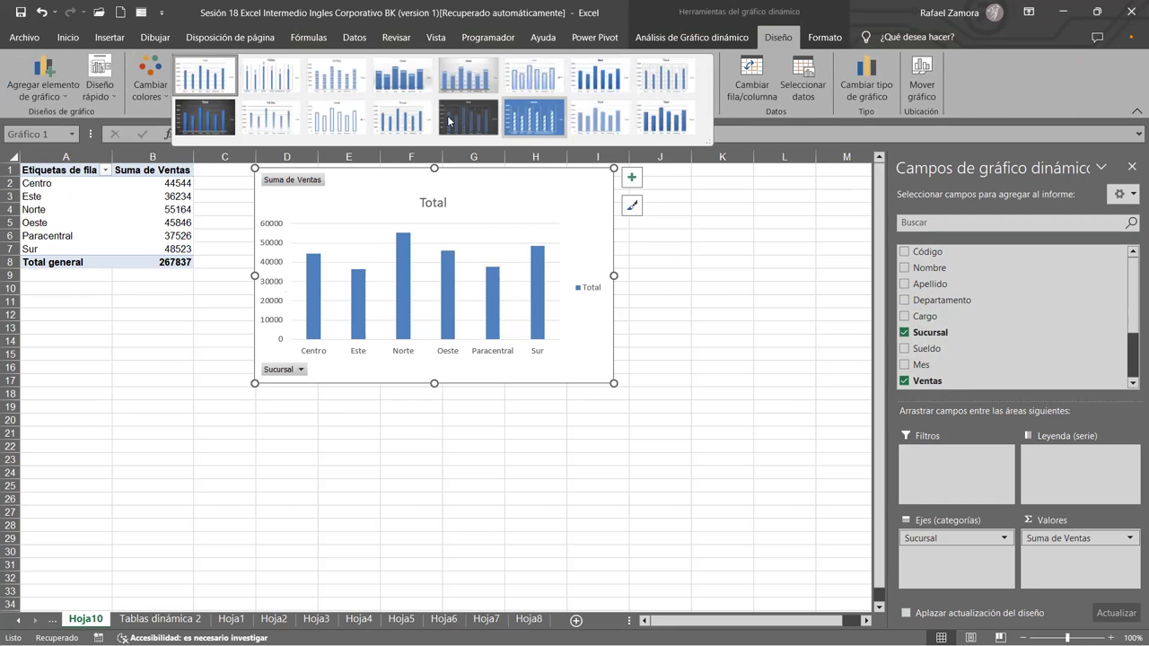
{"action": "left_click", "coordinate": [216, 109]}
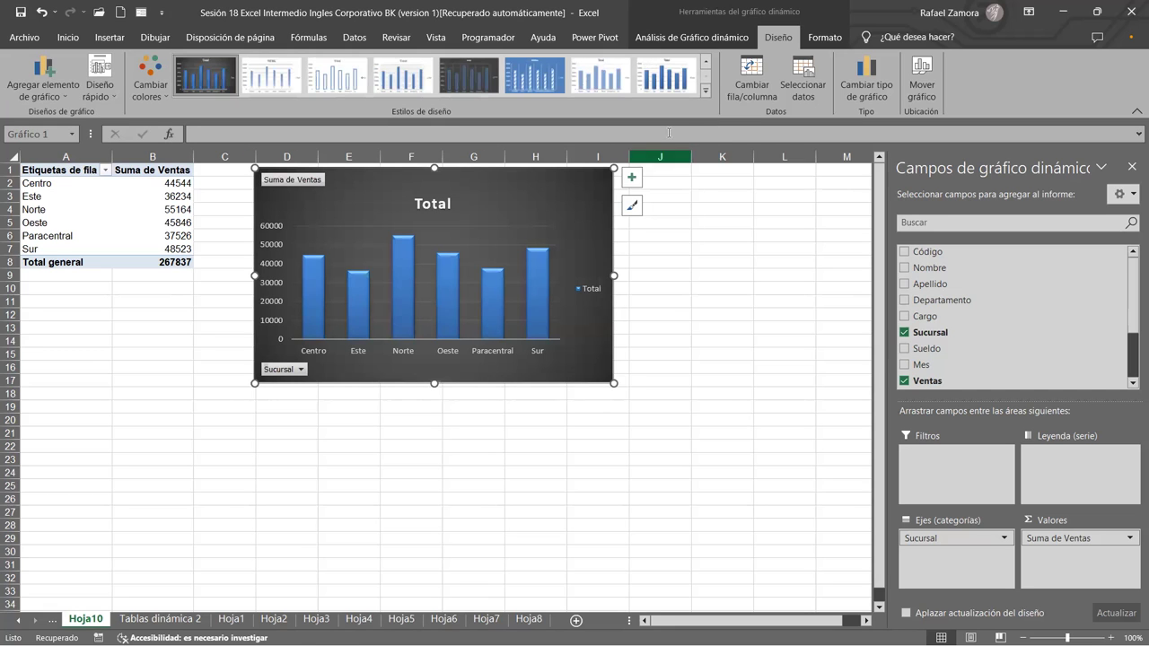
{"action": "left_click", "coordinate": [705, 41]}
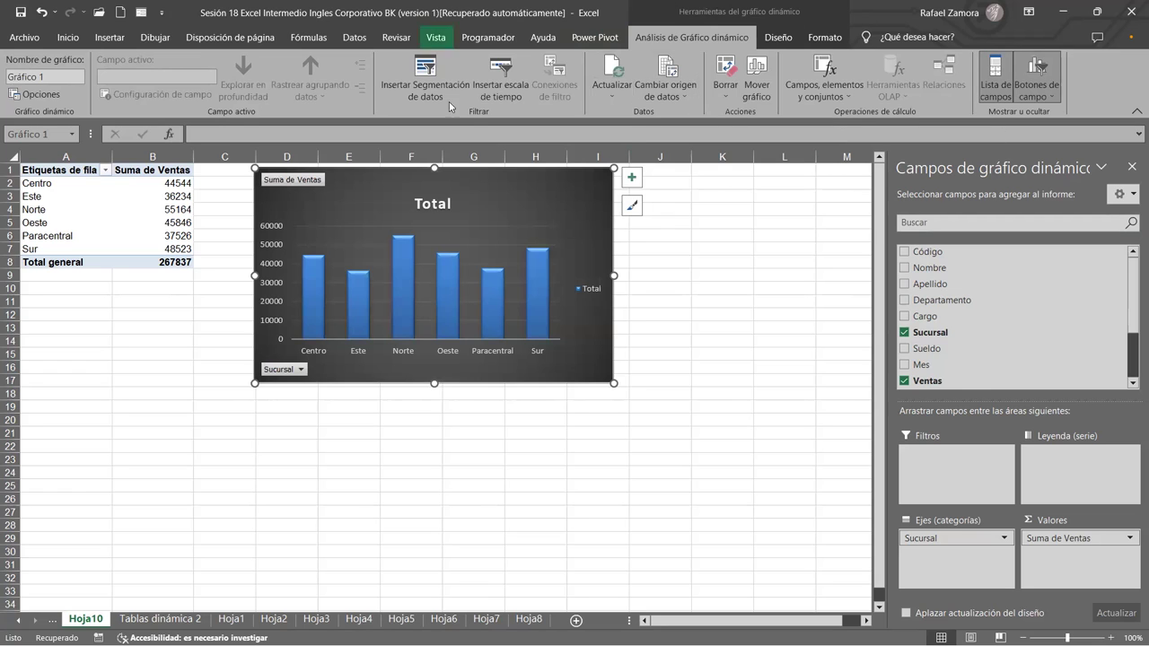
{"action": "left_click", "coordinate": [773, 287]}
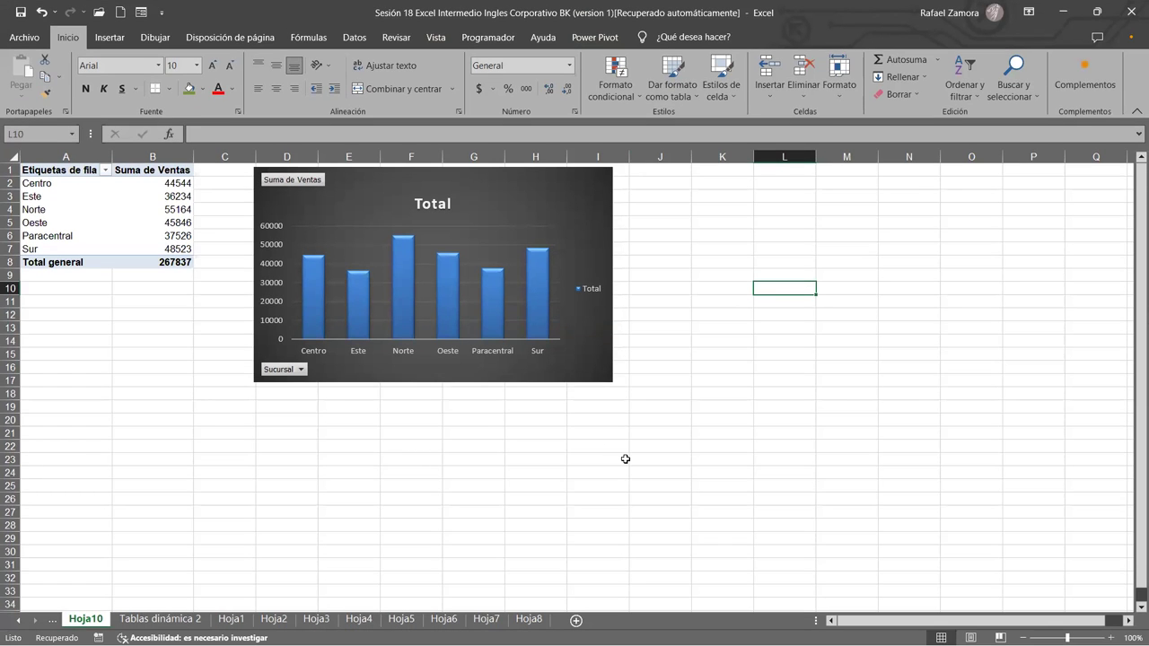
Create a second pivot chart with its pivot table on another new worksheet from the Tablas dinámica 2 employee data
{"action": "left_click", "coordinate": [164, 621]}
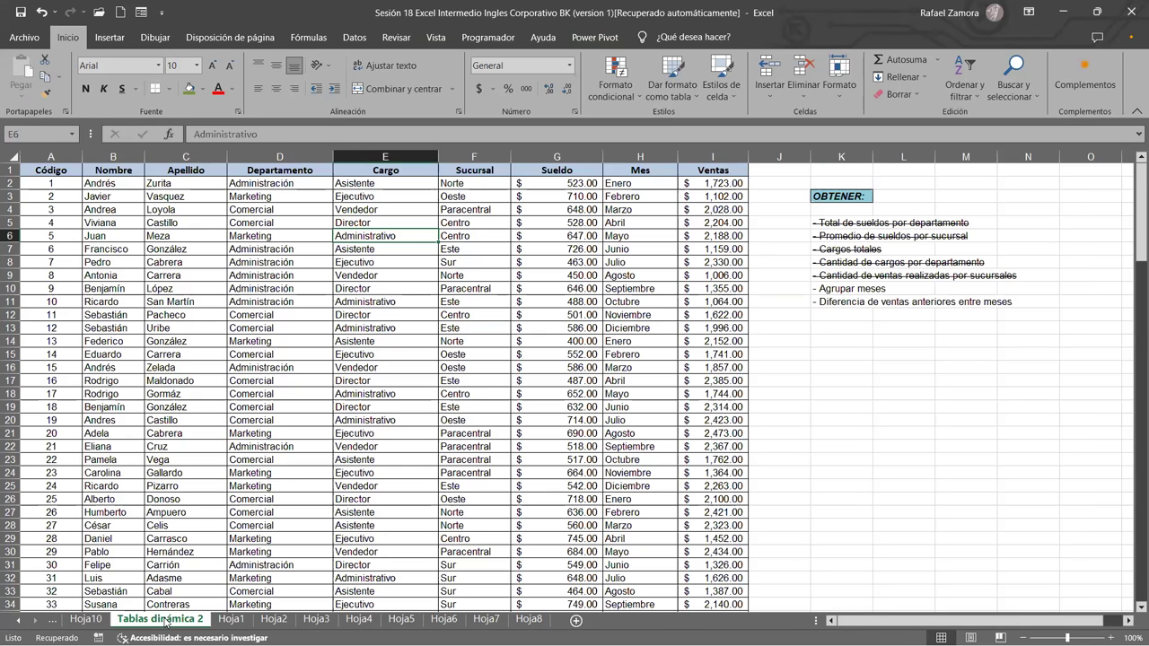
{"action": "left_click", "coordinate": [352, 367]}
{"action": "left_click_drag", "start_coordinate": [262, 250], "coordinate": [269, 240]}
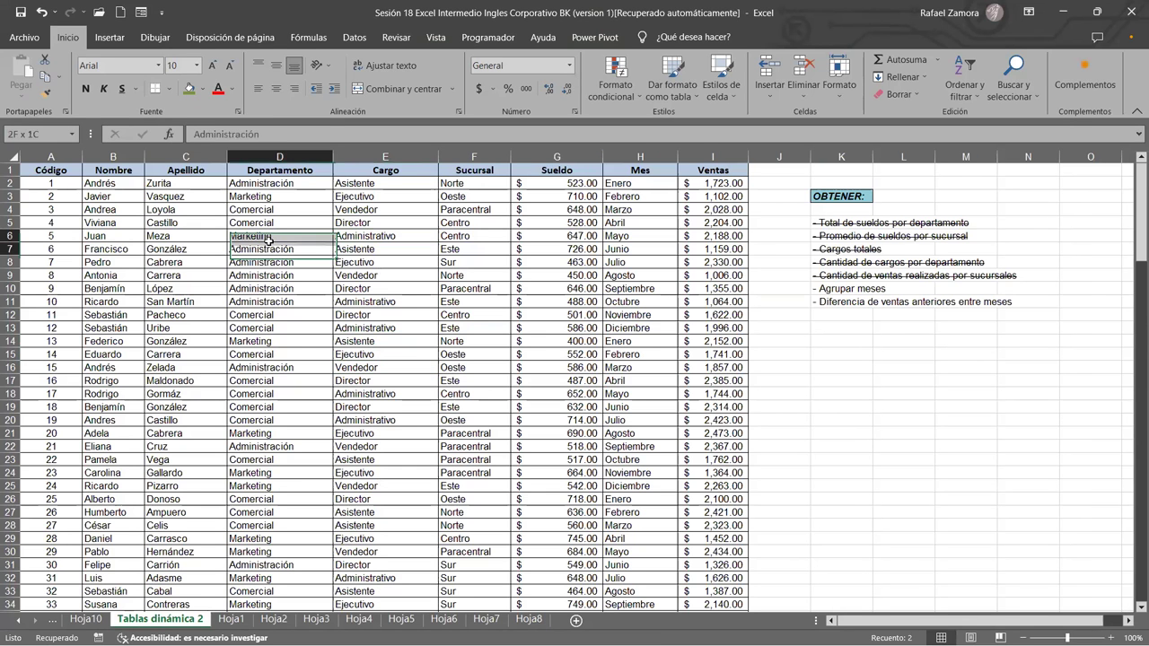
{"action": "left_click", "coordinate": [267, 288]}
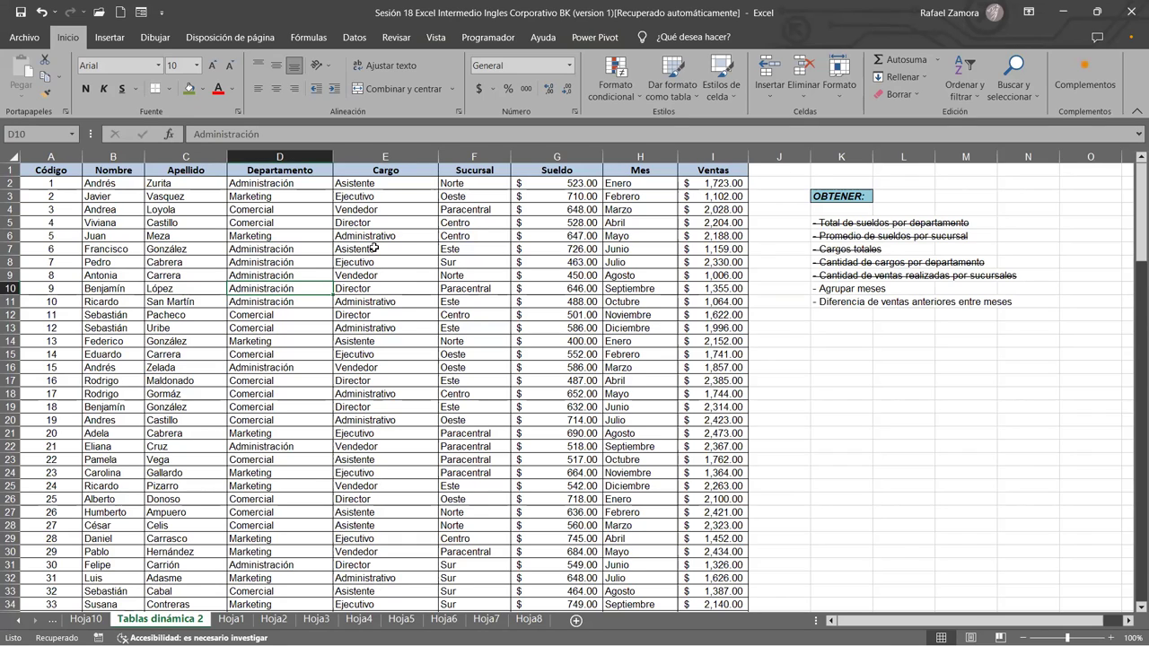
{"action": "left_click", "coordinate": [343, 249]}
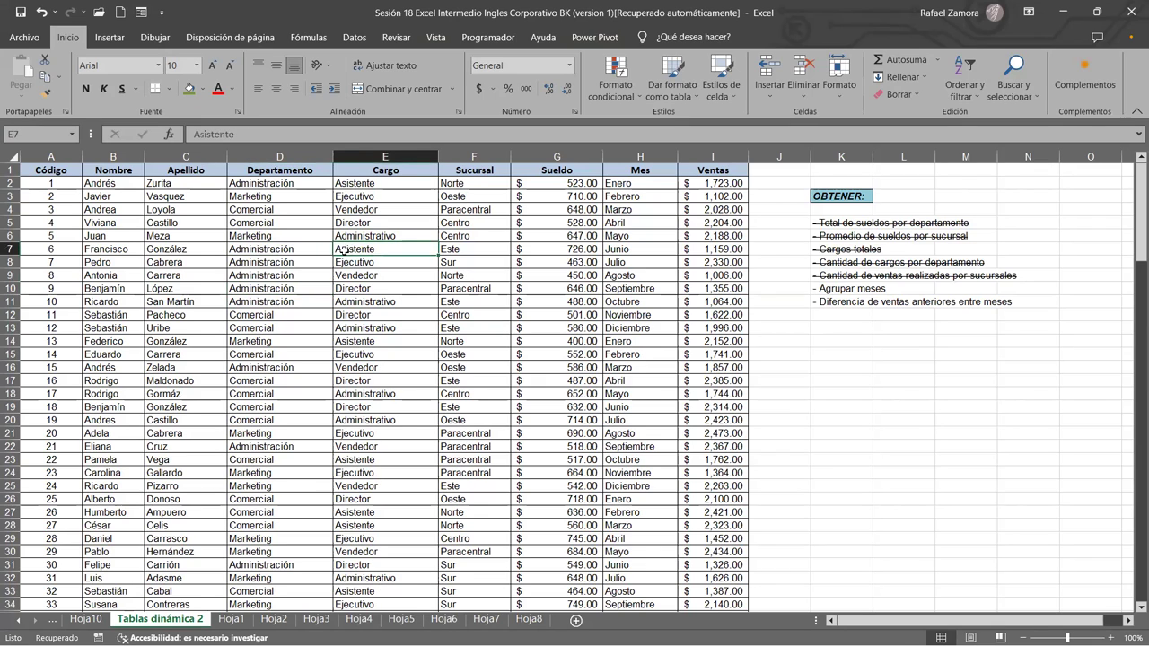
{"action": "left_click_drag", "start_coordinate": [343, 251], "coordinate": [345, 262]}
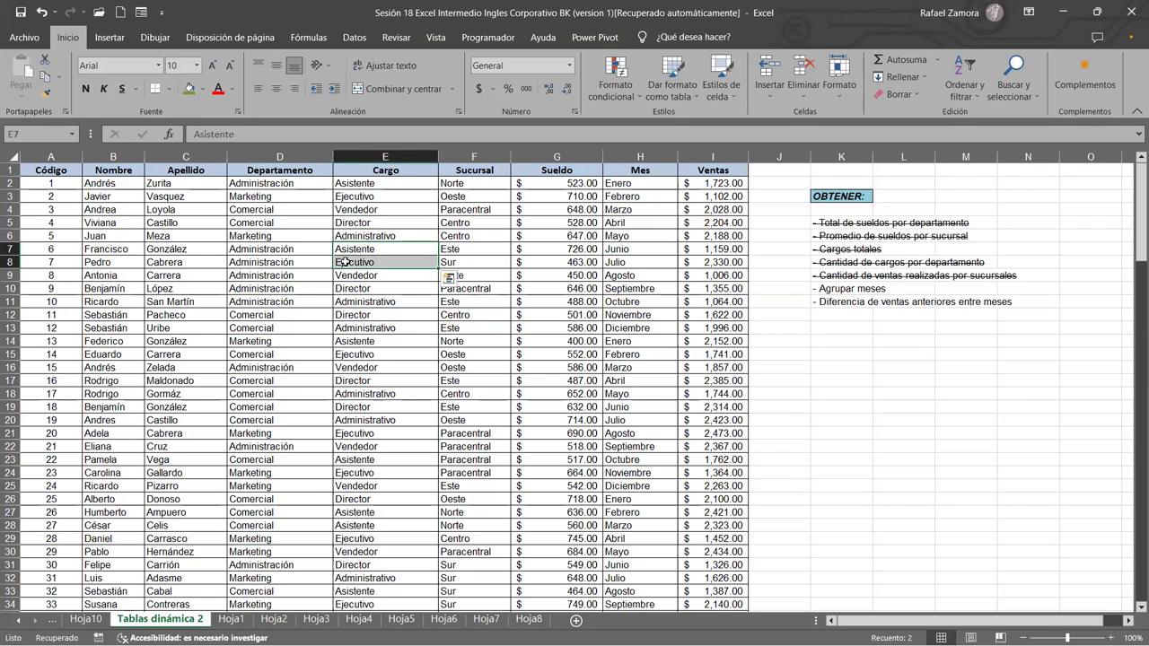
{"action": "left_click", "coordinate": [277, 248]}
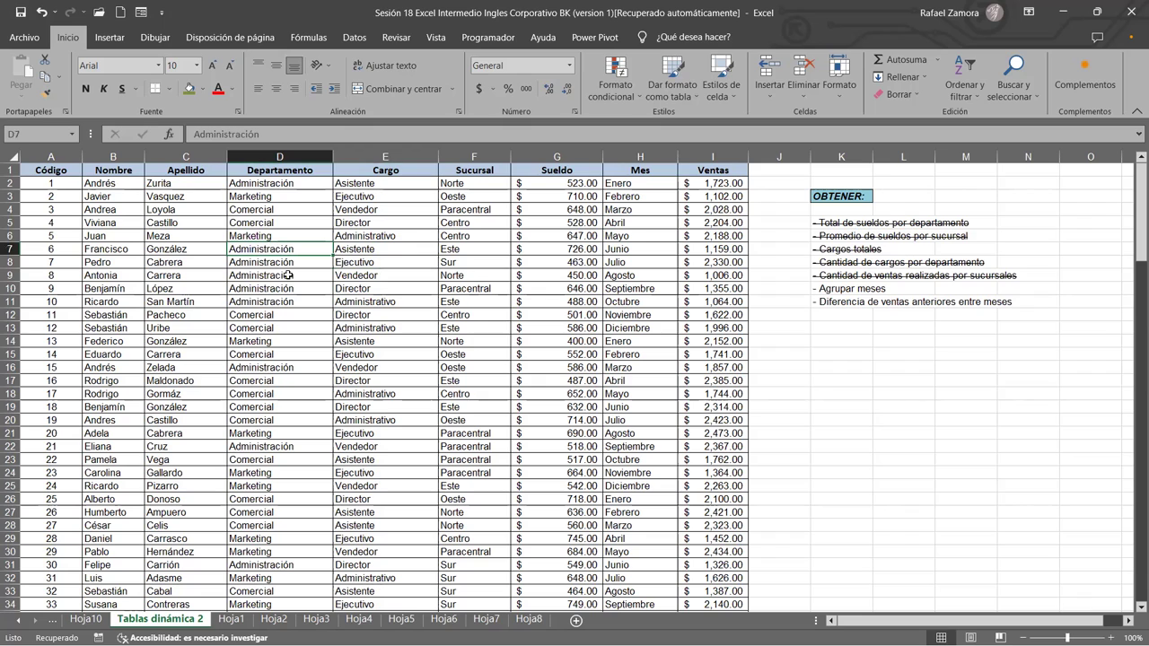
{"action": "left_click", "coordinate": [111, 37]}
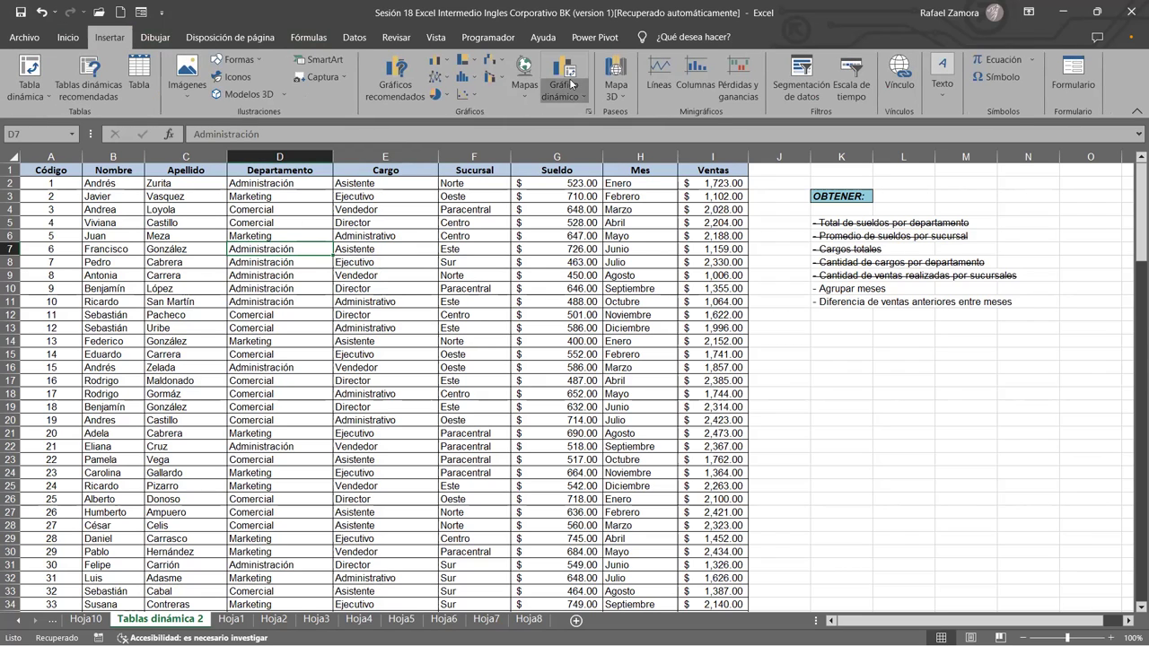
{"action": "left_click", "coordinate": [585, 97]}
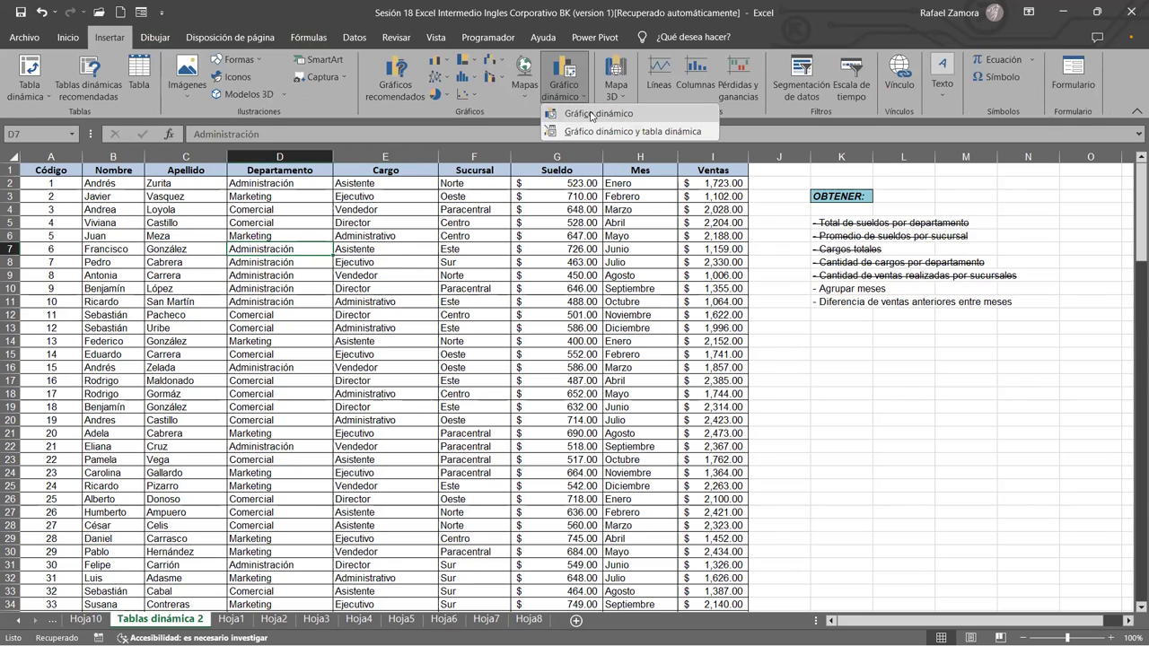
{"action": "left_click", "coordinate": [591, 115]}
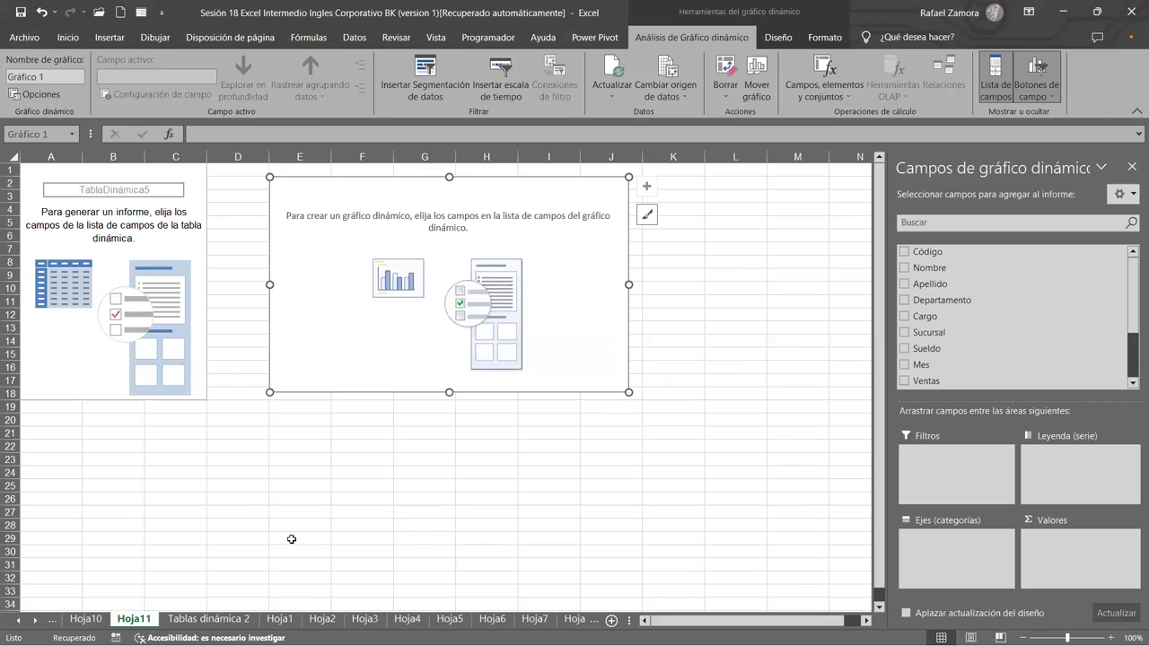
Sum Sueldo by Departamento rows in the pivot table on Hoja11 so that its chart plots salaries per department
{"action": "left_click", "coordinate": [131, 328]}
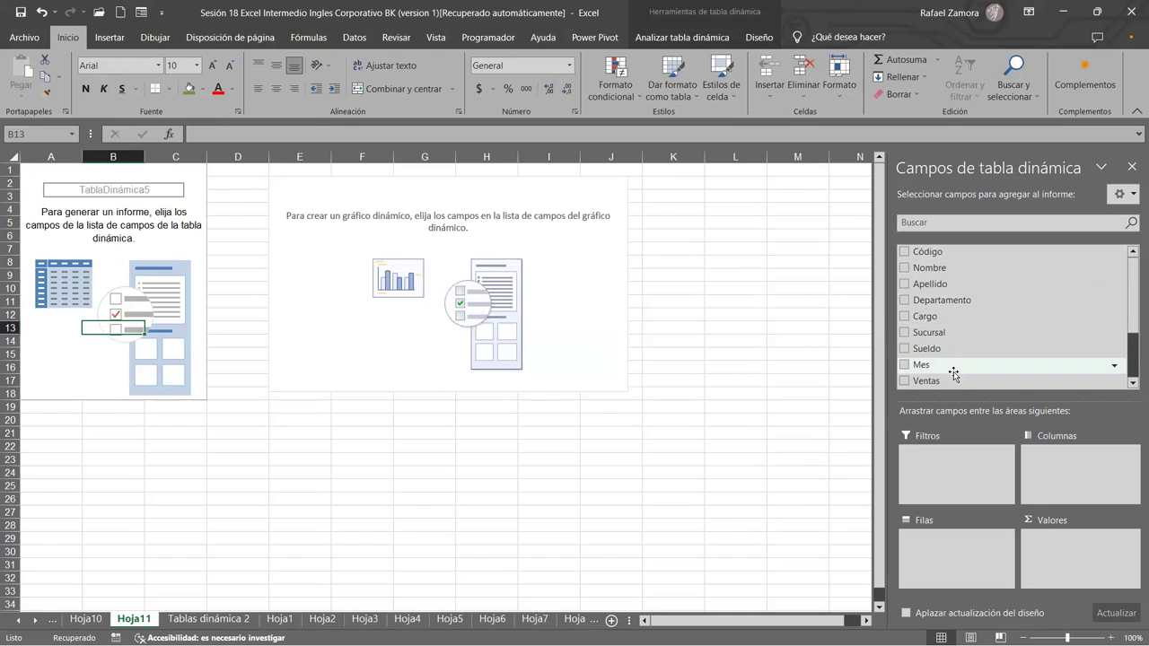
{"action": "mouse_move", "coordinate": [952, 381]}
{"action": "left_mouse_down"}
{"action": "mouse_move", "coordinate": [1073, 563]}
{"action": "mouse_move", "coordinate": [990, 395]}
{"action": "mouse_move", "coordinate": [943, 377]}
{"action": "left_mouse_up"}
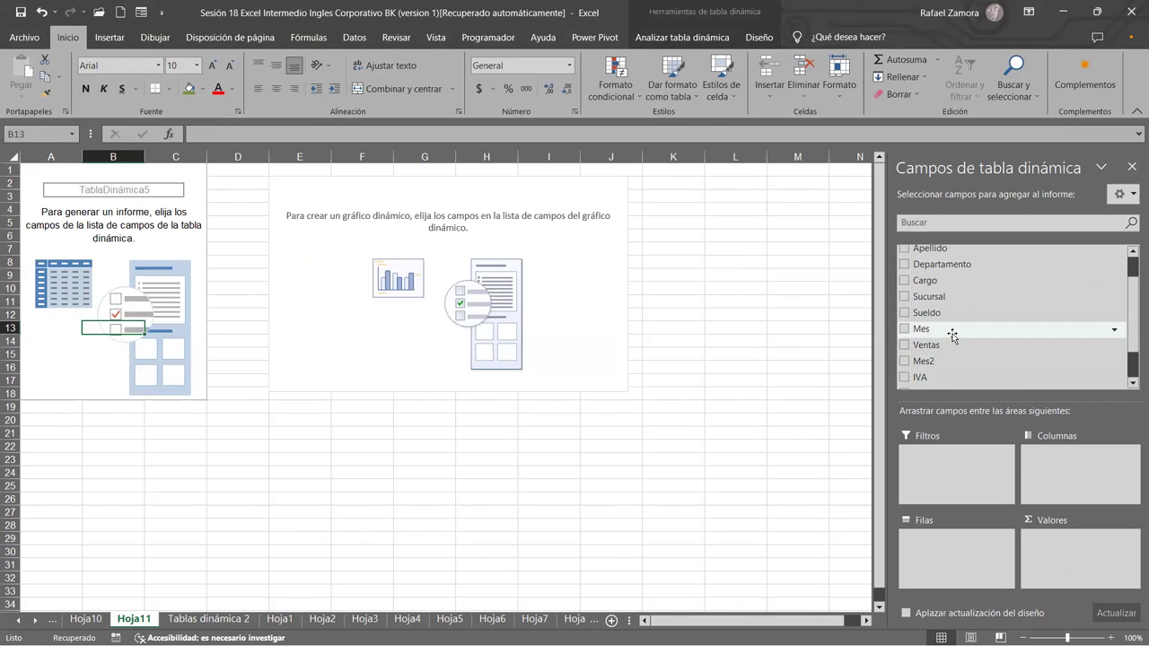
{"action": "left_click_drag", "start_coordinate": [950, 315], "coordinate": [1050, 563]}
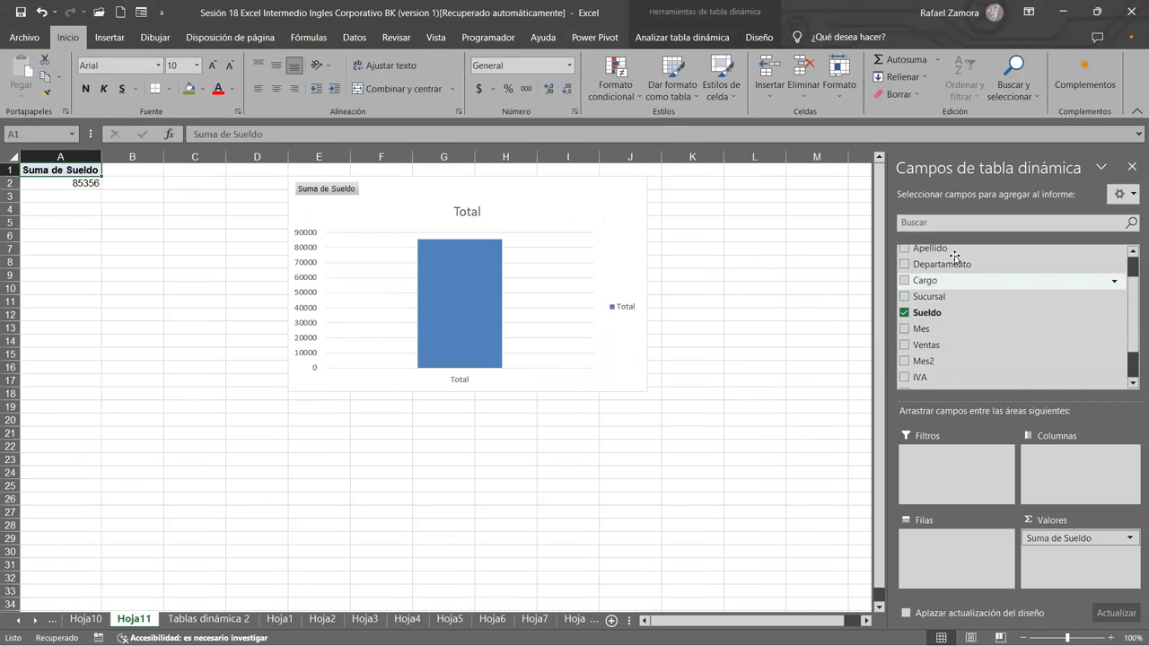
{"action": "left_click_drag", "start_coordinate": [953, 269], "coordinate": [976, 588]}
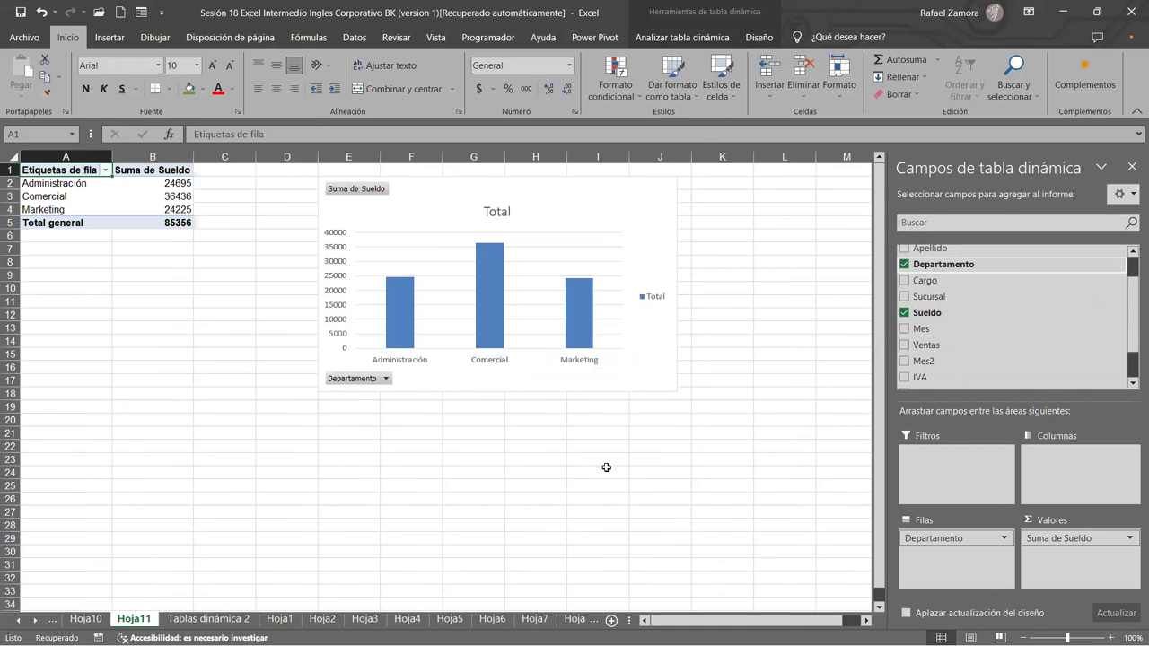
{"action": "left_click", "coordinate": [357, 403]}
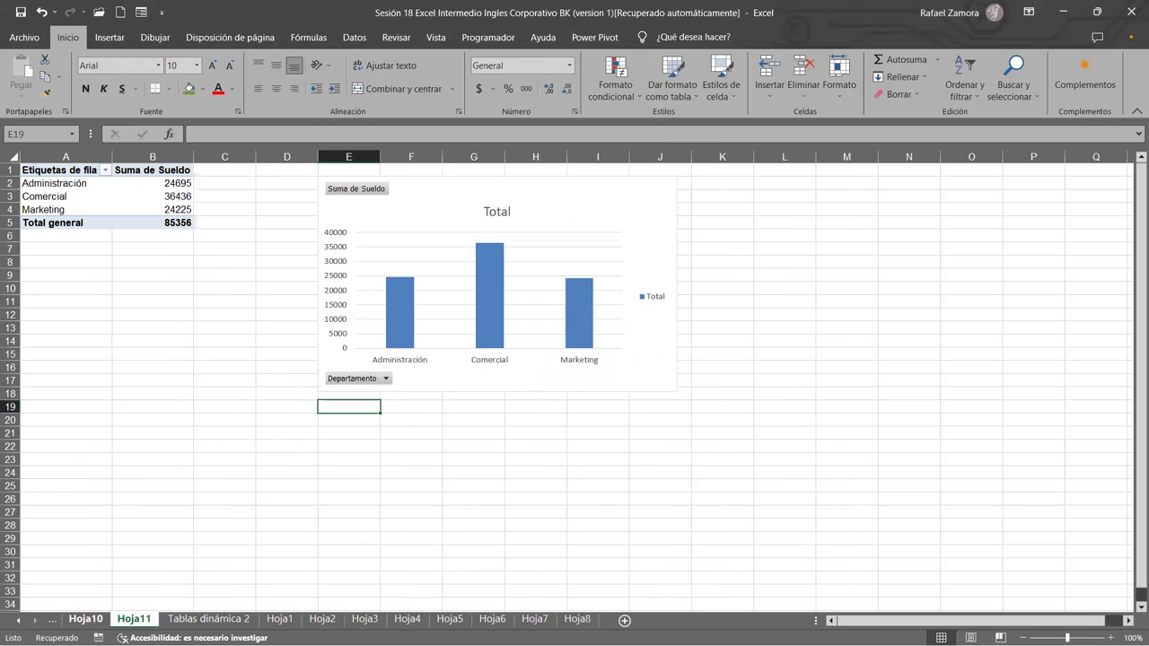
Review the pivot table and chart of sales per Sucursal on Hoja10, and return to Hoja11
{"action": "left_click", "coordinate": [87, 619]}
{"action": "left_click", "coordinate": [169, 208]}
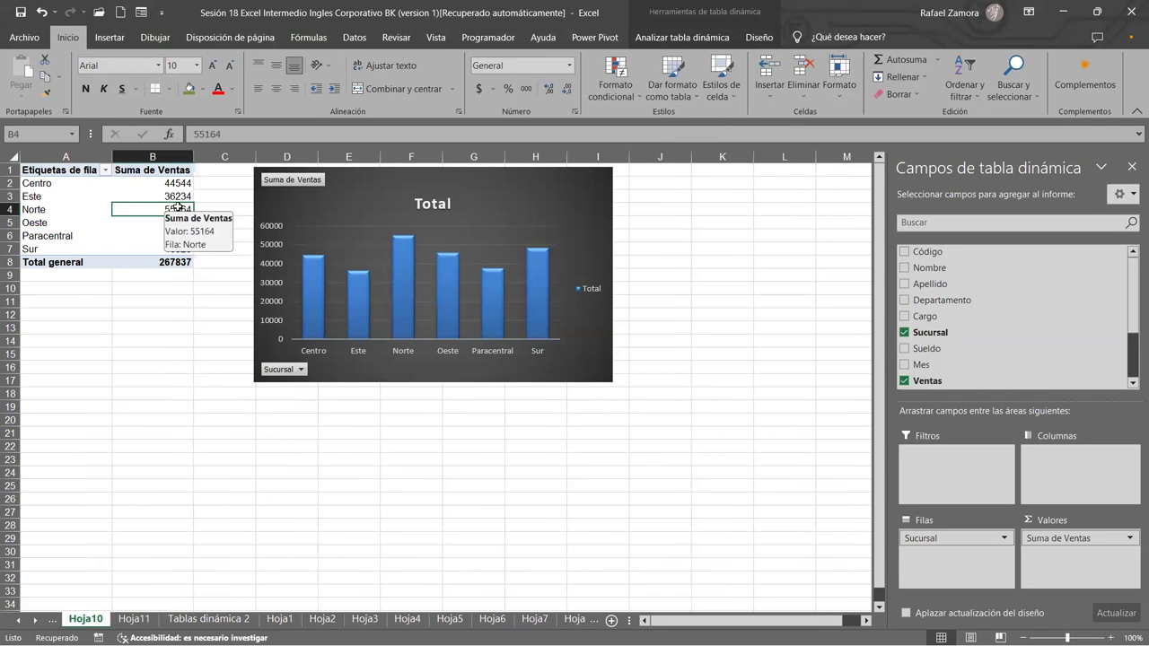
{"action": "left_click", "coordinate": [135, 621]}
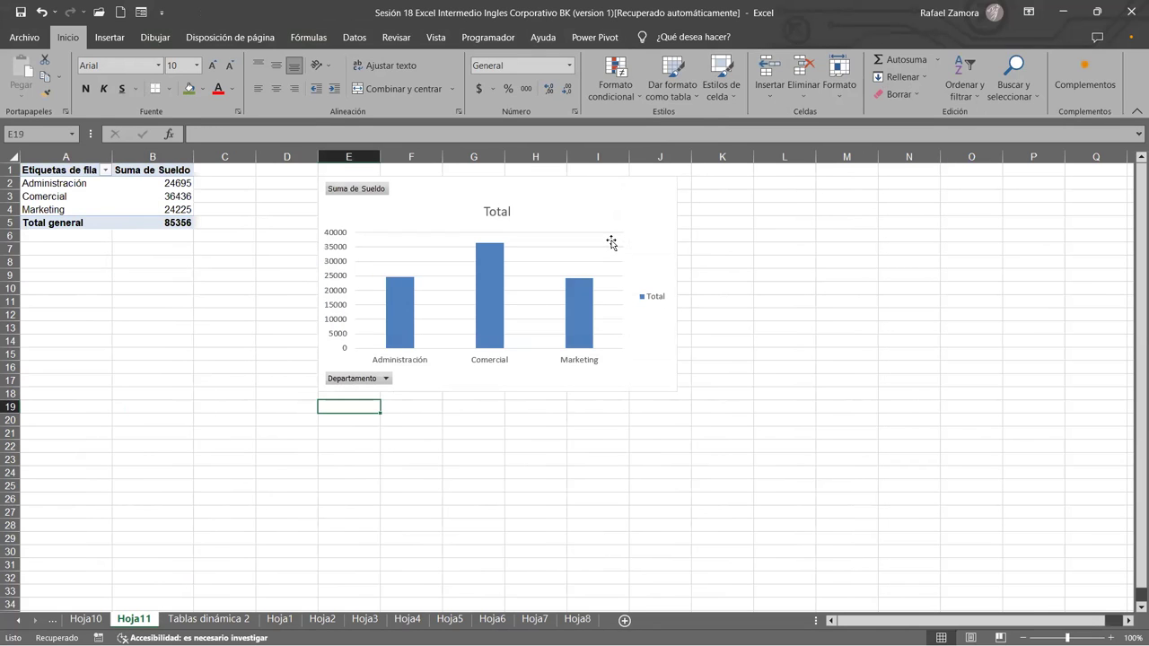
Change the chart of salaries per Departamento to the Barra 3D agrupada type and move it up close beside its pivot table
{"action": "left_click", "coordinate": [651, 199]}
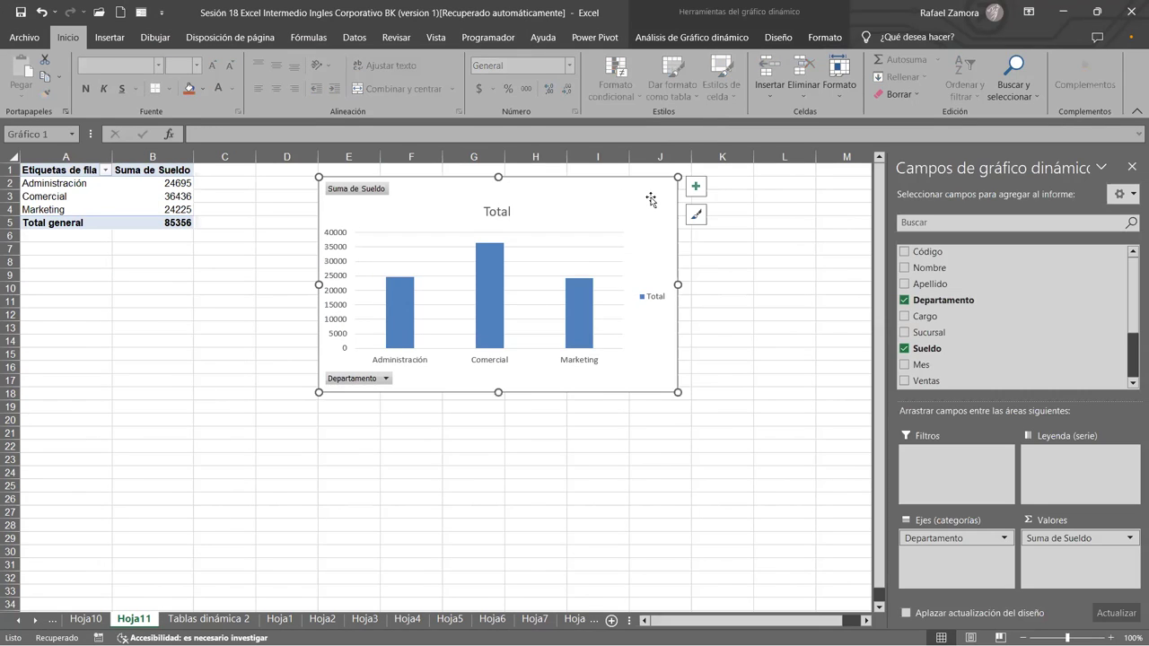
{"action": "left_click", "coordinate": [824, 36]}
{"action": "left_click", "coordinate": [778, 37]}
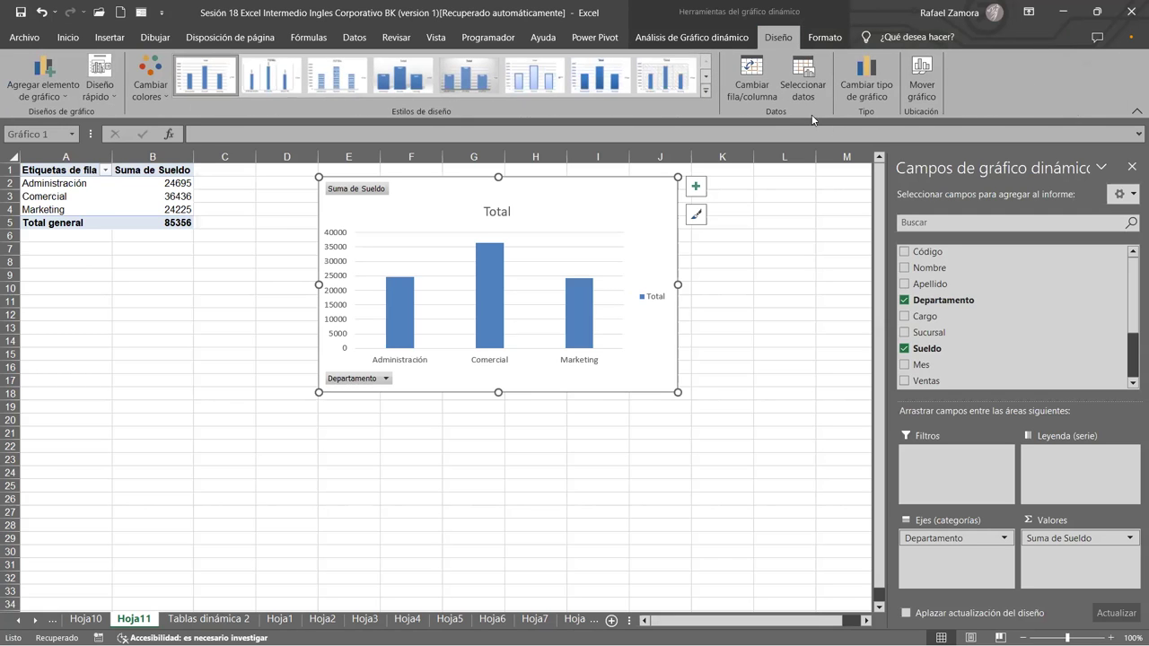
{"action": "left_click", "coordinate": [867, 90]}
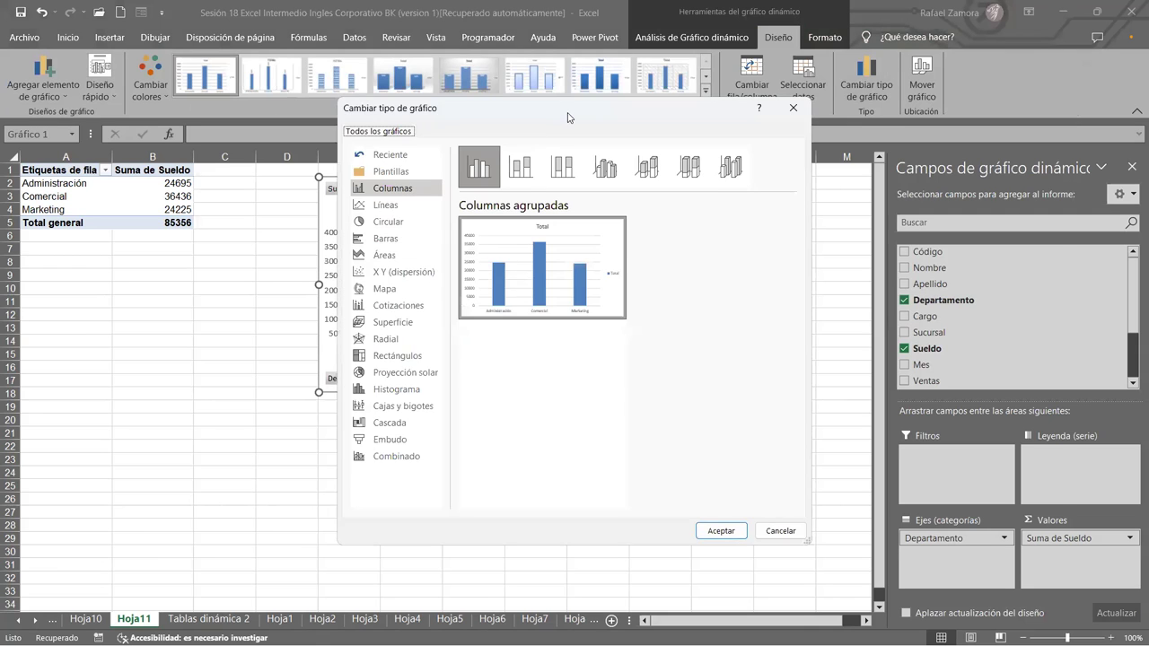
{"action": "left_click_drag", "start_coordinate": [567, 118], "coordinate": [824, 86]}
{"action": "left_click", "coordinate": [655, 175]}
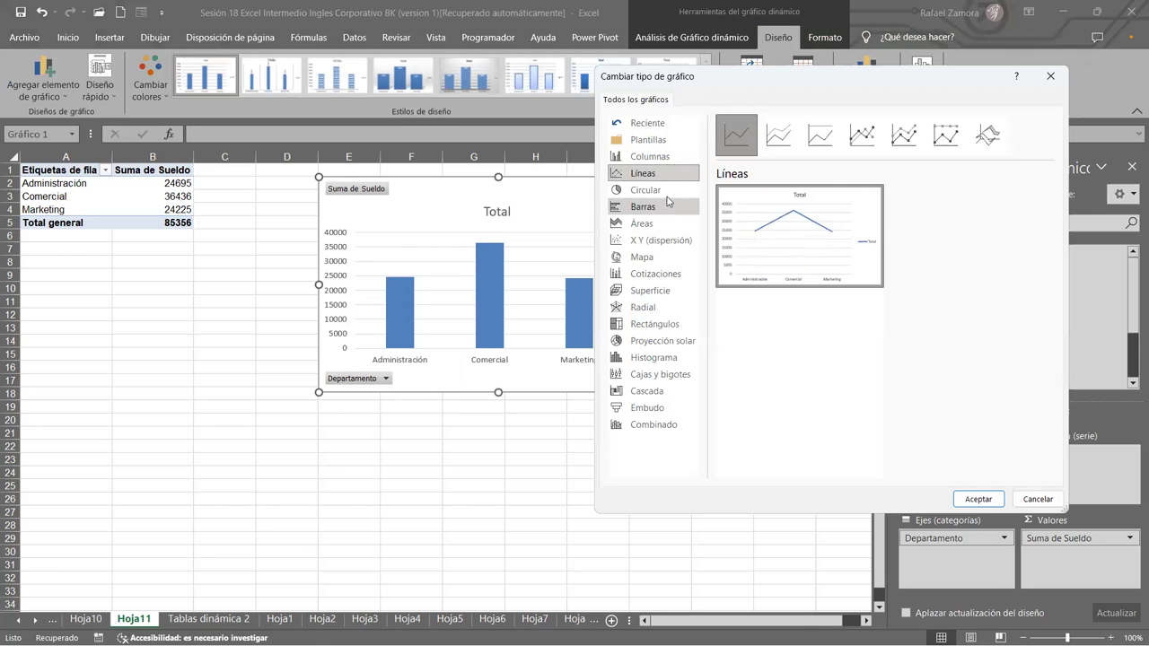
{"action": "left_click", "coordinate": [664, 190]}
{"action": "left_click", "coordinate": [662, 206]}
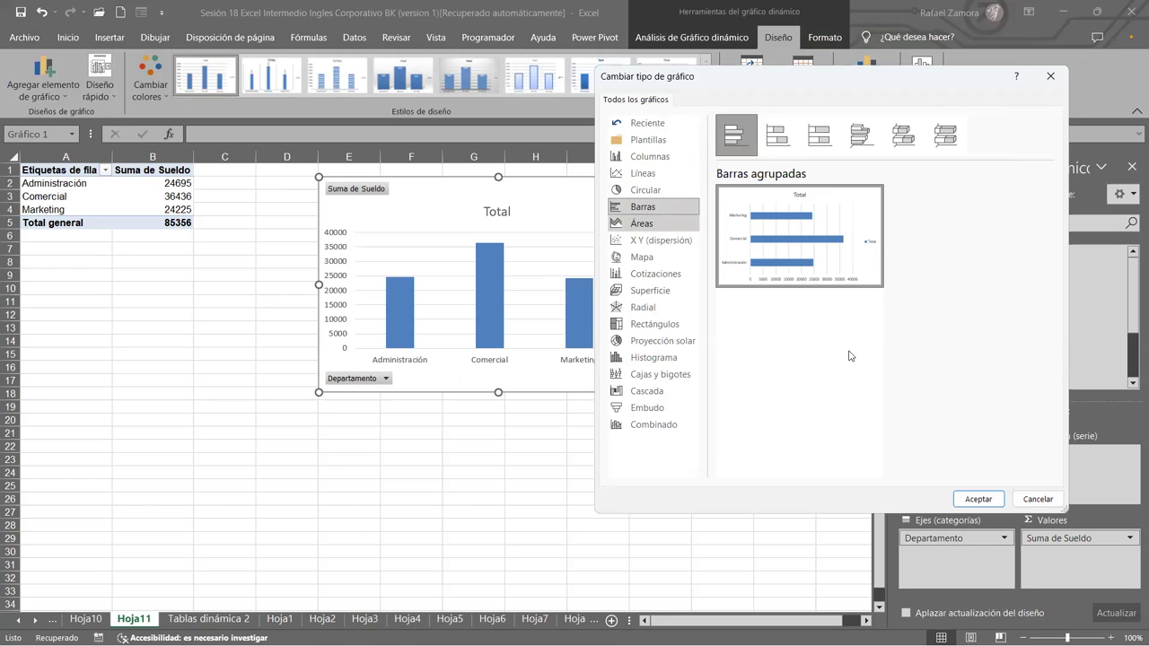
{"action": "left_click", "coordinate": [862, 135]}
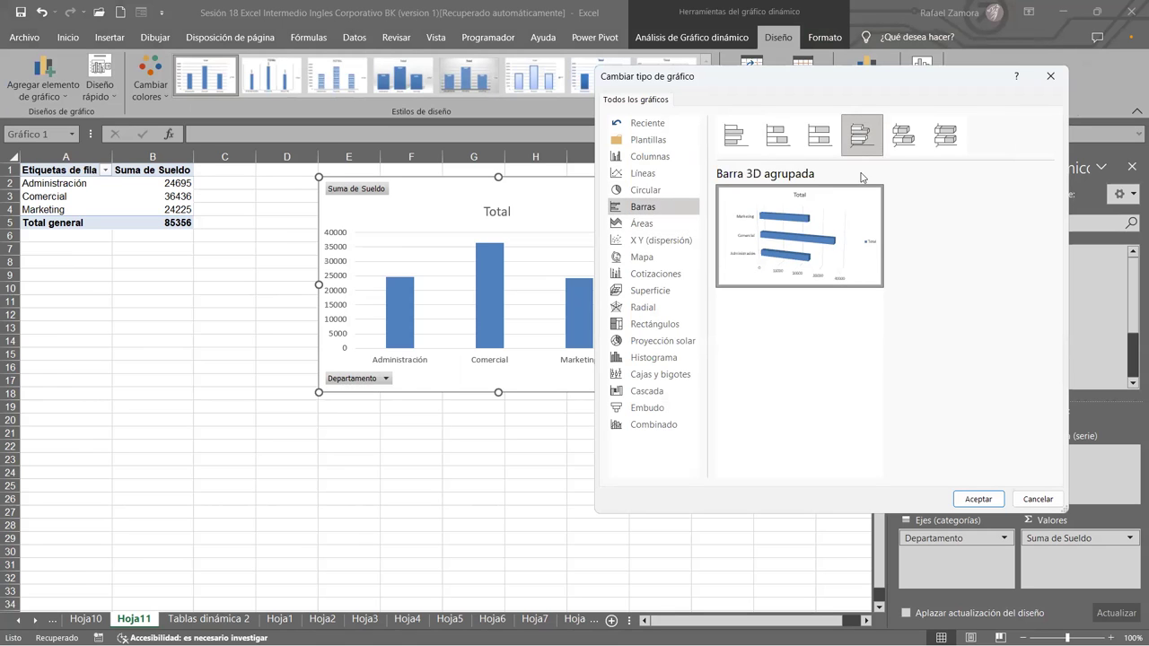
{"action": "left_click", "coordinate": [977, 499]}
{"action": "left_click_drag", "start_coordinate": [671, 325], "coordinate": [613, 311]}
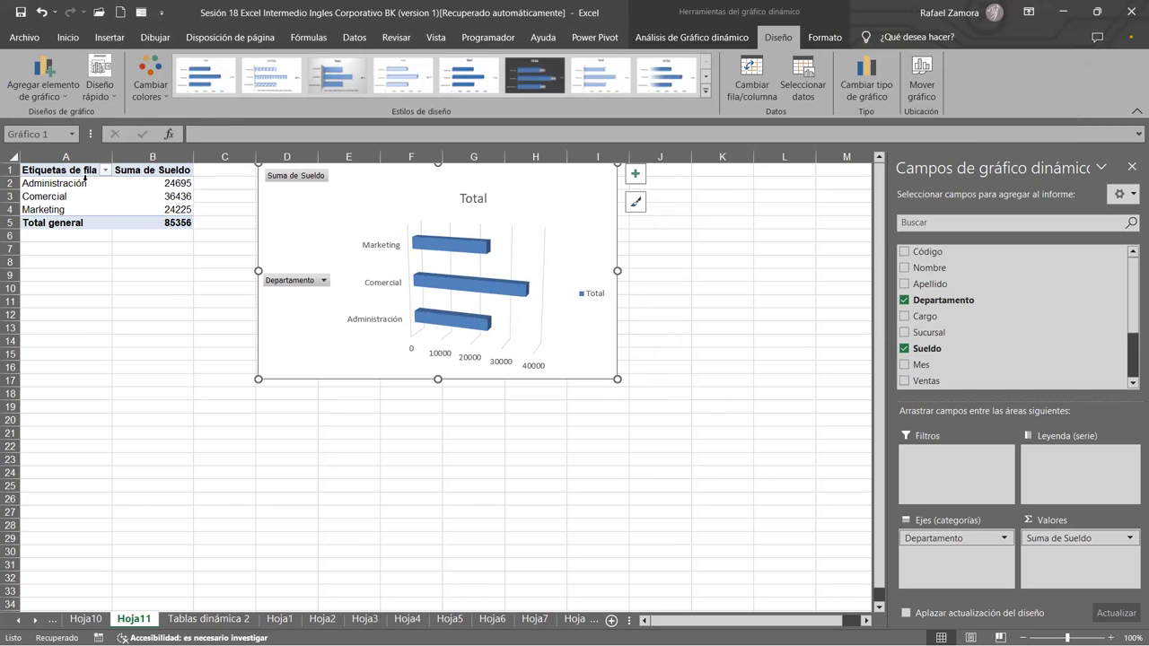
{"action": "left_click_drag", "start_coordinate": [86, 180], "coordinate": [85, 209]}
{"action": "left_click", "coordinate": [172, 207]}
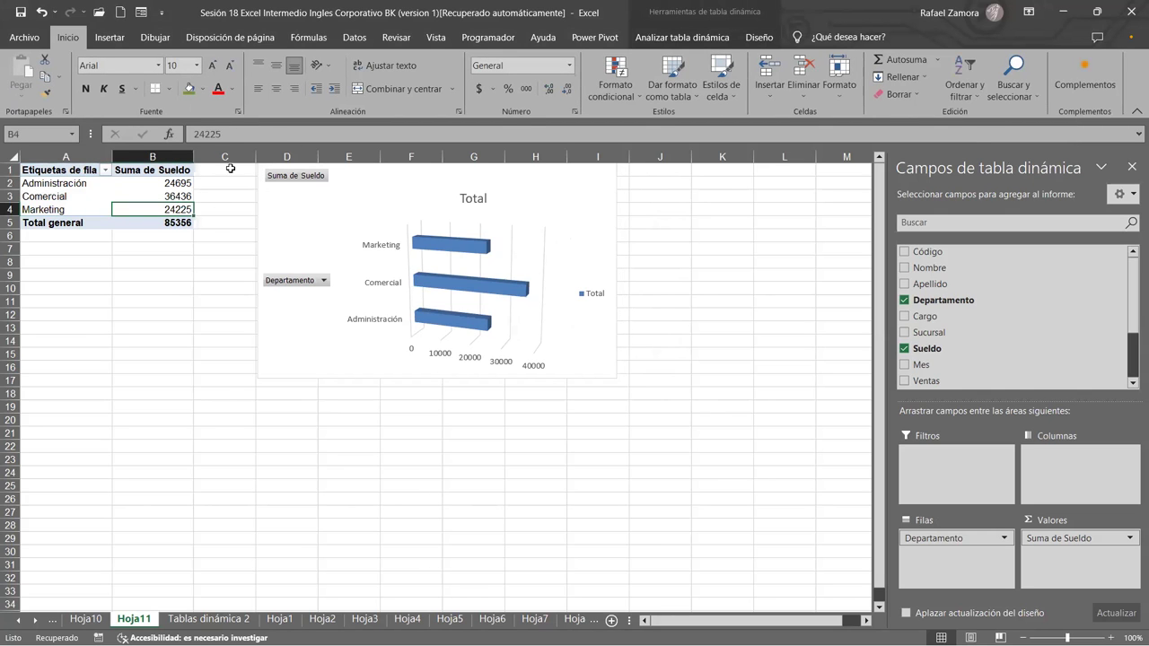
{"action": "left_click", "coordinate": [606, 235]}
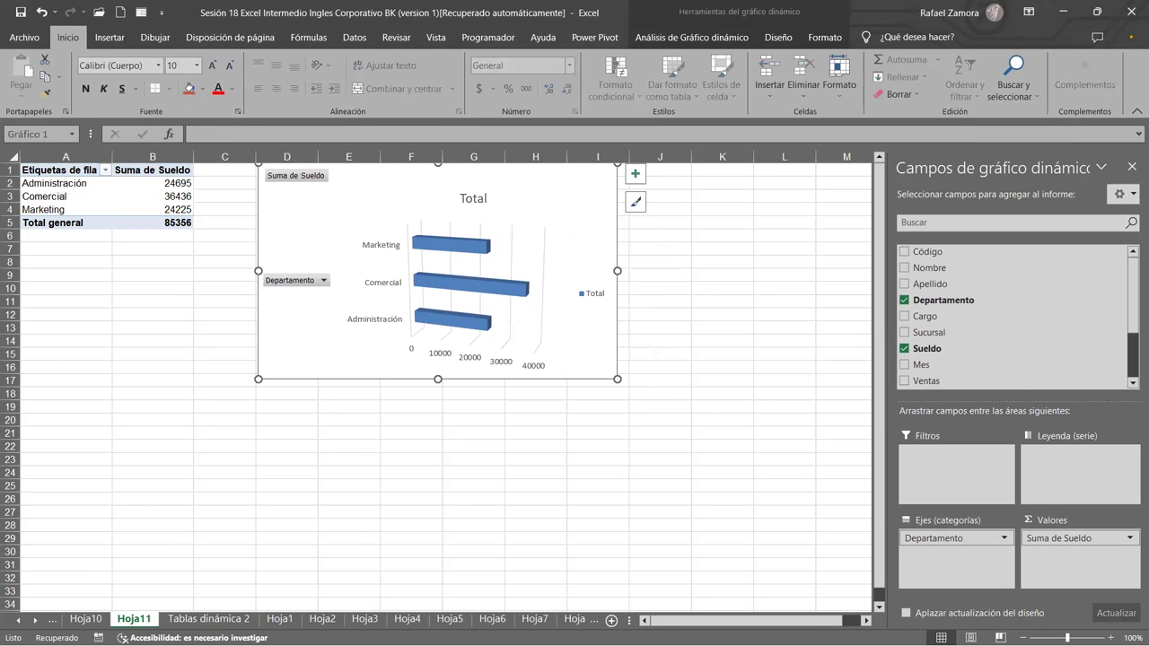
{"action": "left_click", "coordinate": [725, 347]}
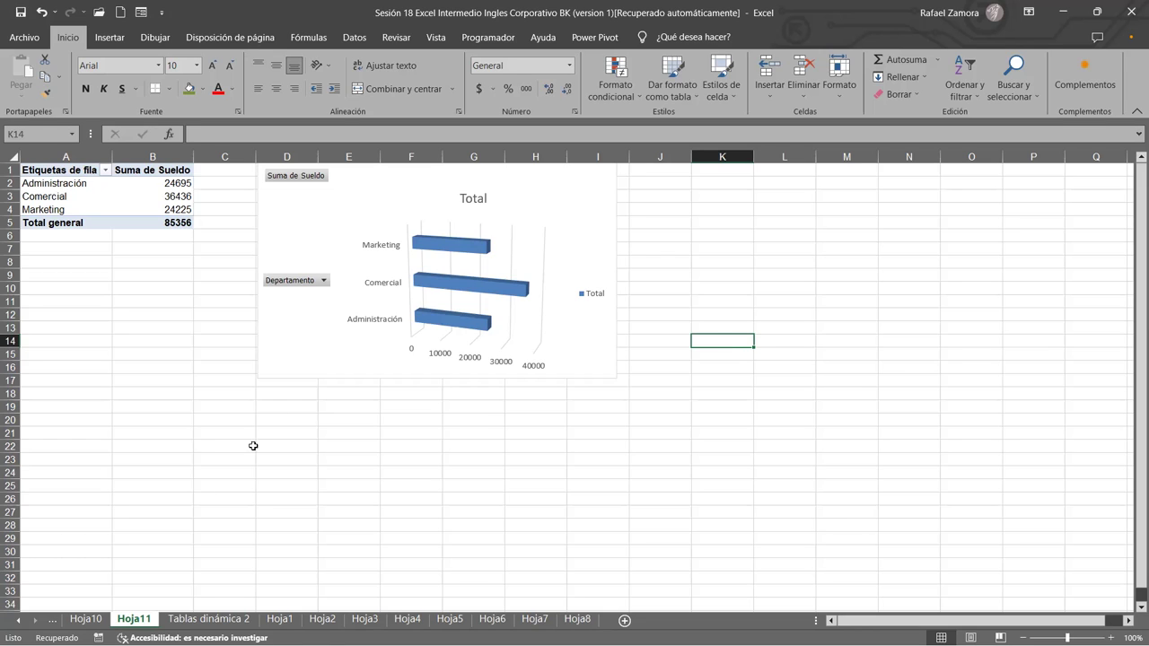
Move the Hoja11 sheet before Hoja10, directly after Tablas dinámica 1
{"action": "left_click", "coordinate": [90, 619]}
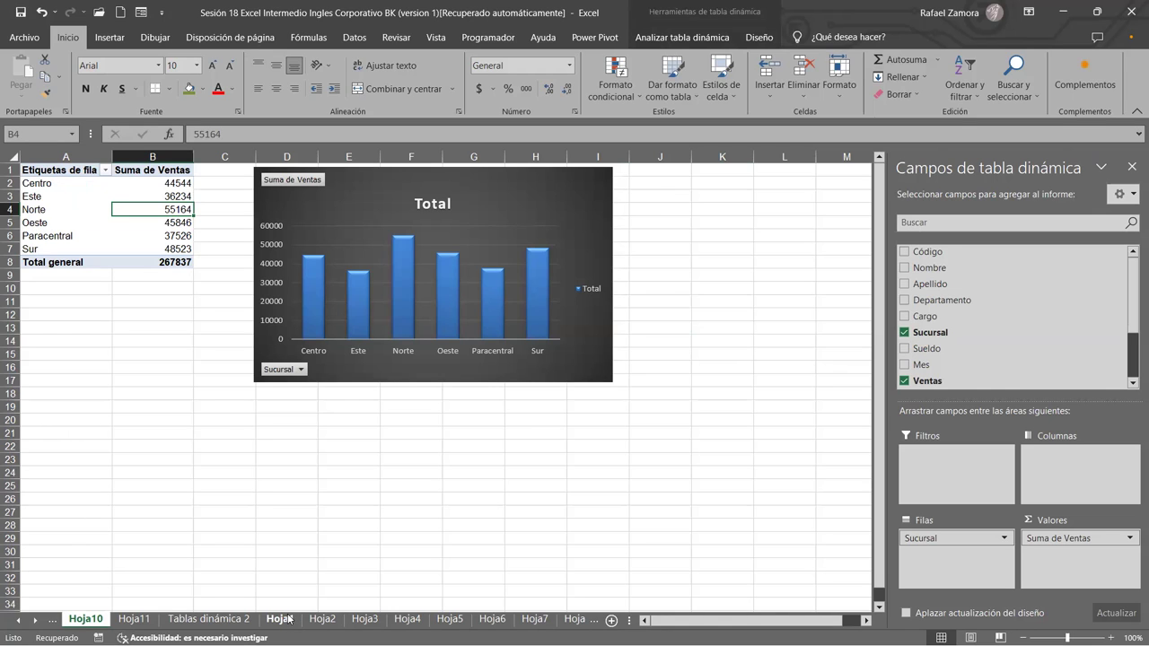
{"action": "left_click", "coordinate": [584, 619]}
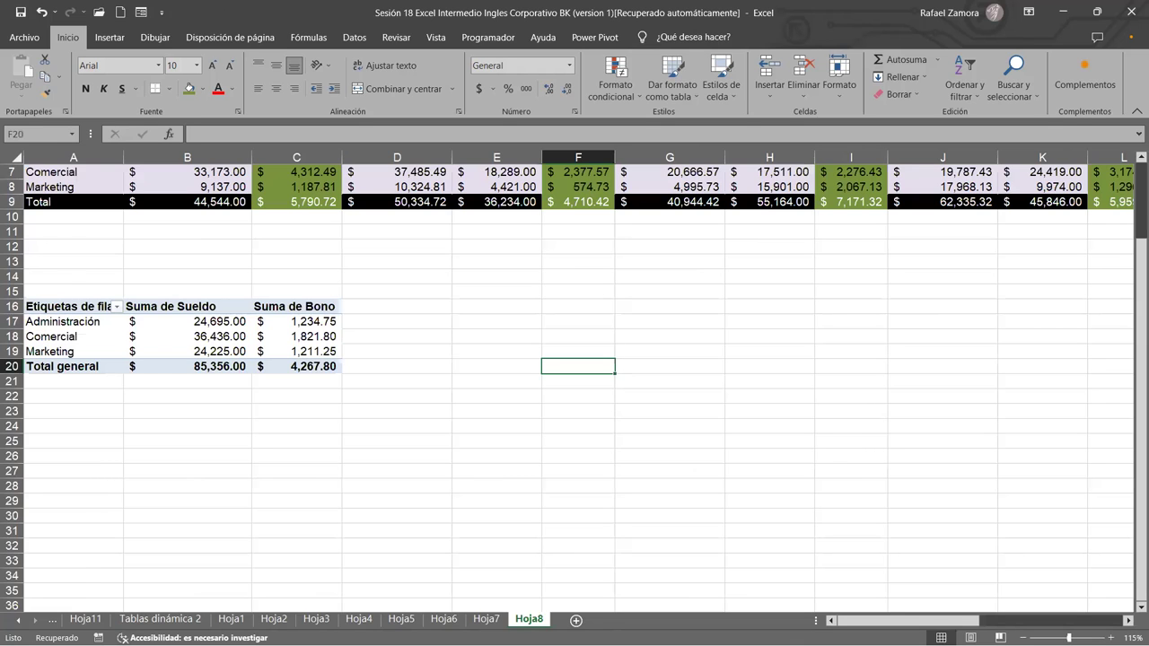
{"action": "left_click", "coordinate": [21, 620]}
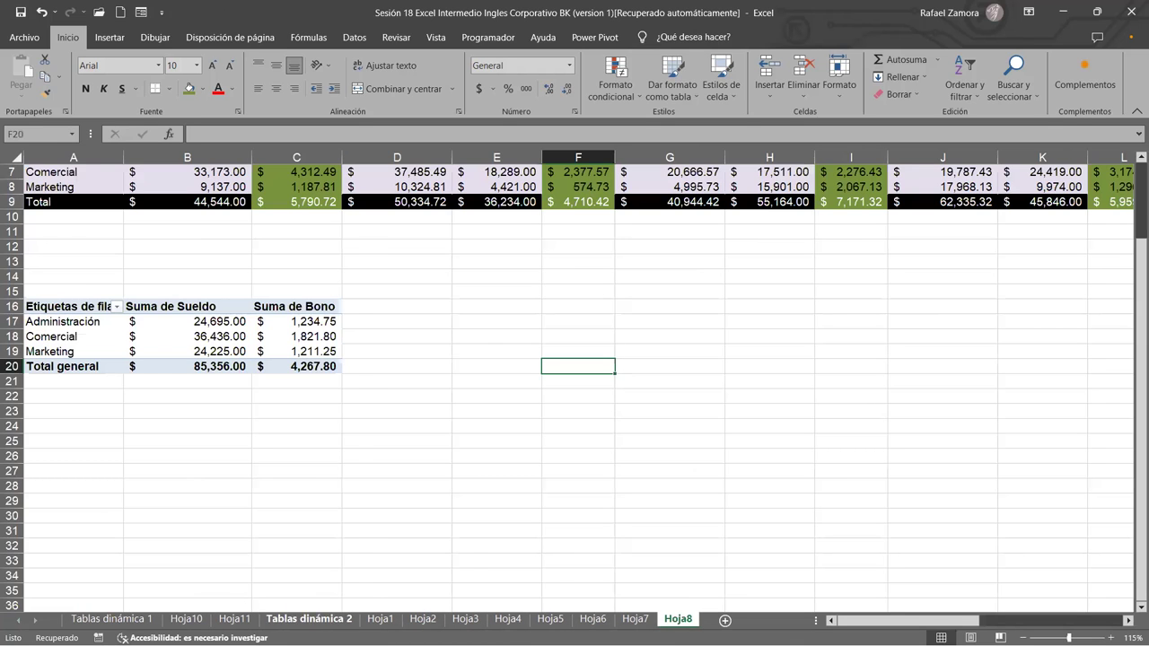
{"action": "left_click", "coordinate": [234, 620]}
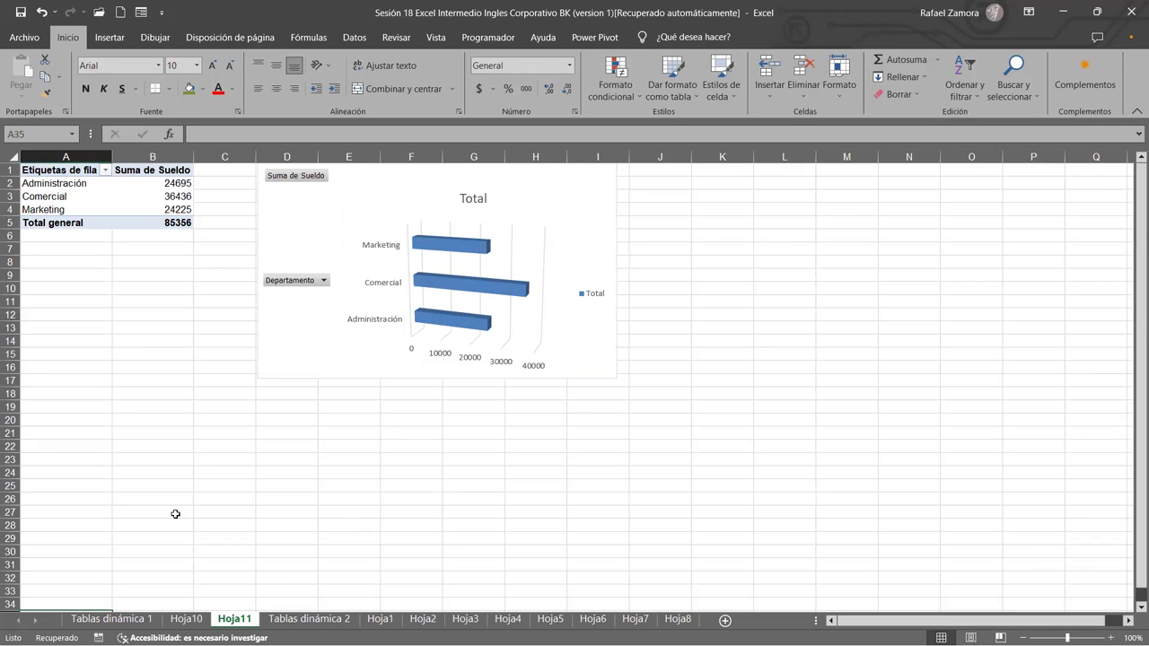
{"action": "left_click_drag", "start_coordinate": [232, 608], "coordinate": [170, 620]}
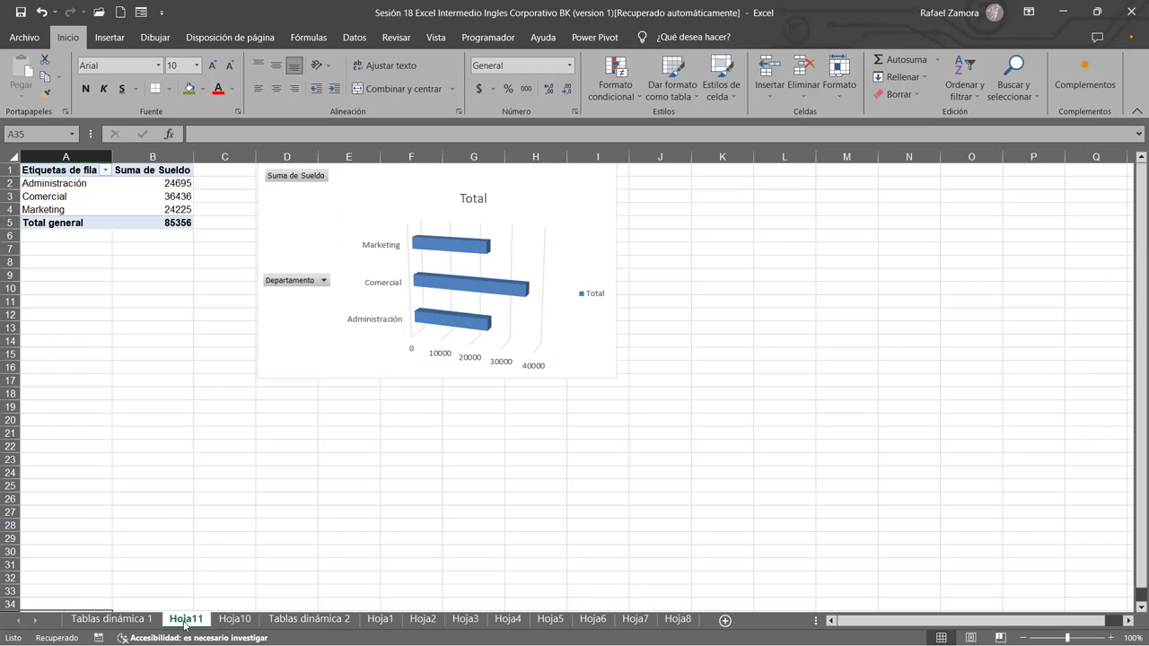
Check the chart sheets Hoja10 and Hoja11 and save the workbook with Hoja11 active
{"action": "left_click", "coordinate": [235, 619]}
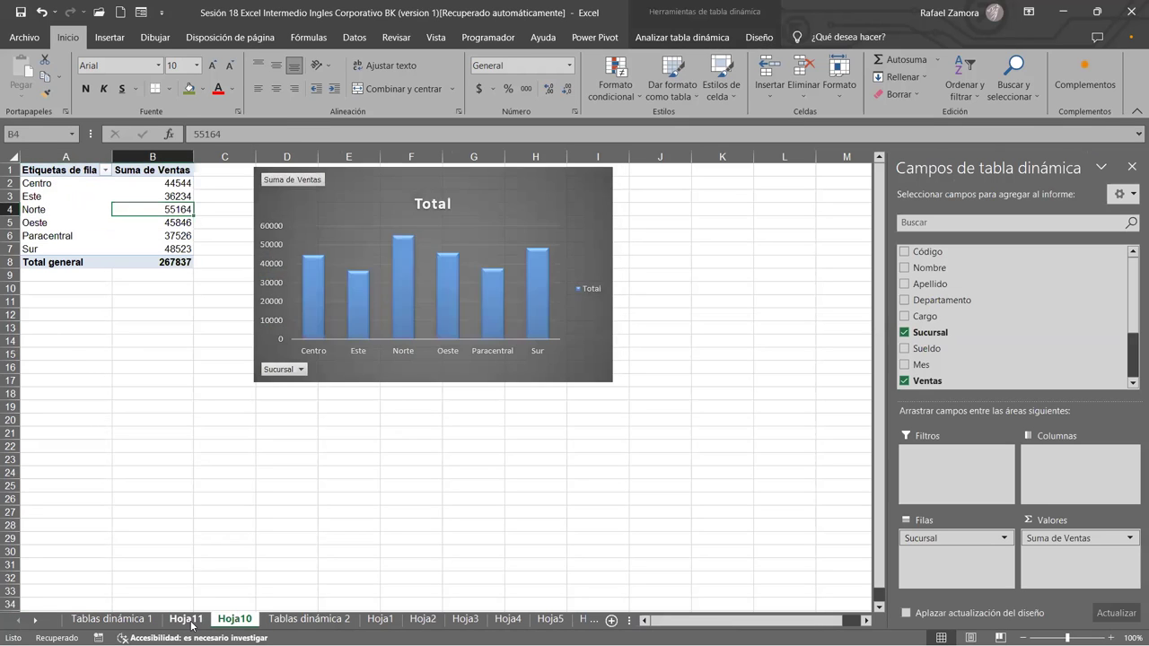
{"action": "left_click", "coordinate": [188, 619]}
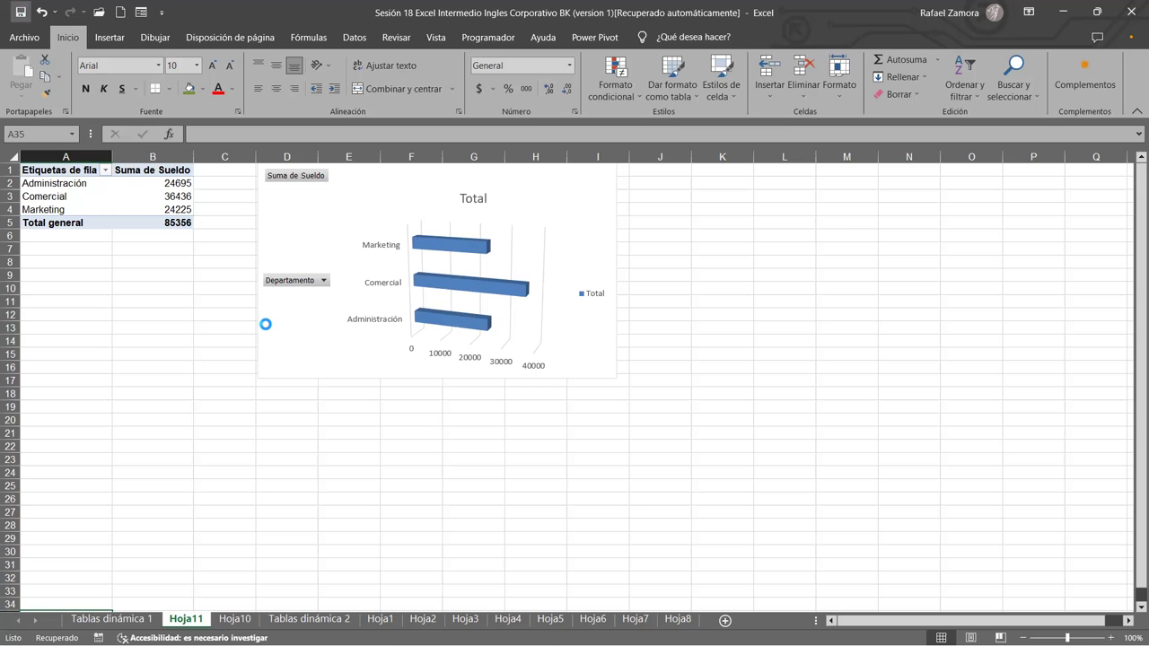
{"action": "key", "text": "ctrl+s"}
{"action": "left_click", "coordinate": [14, 45]}
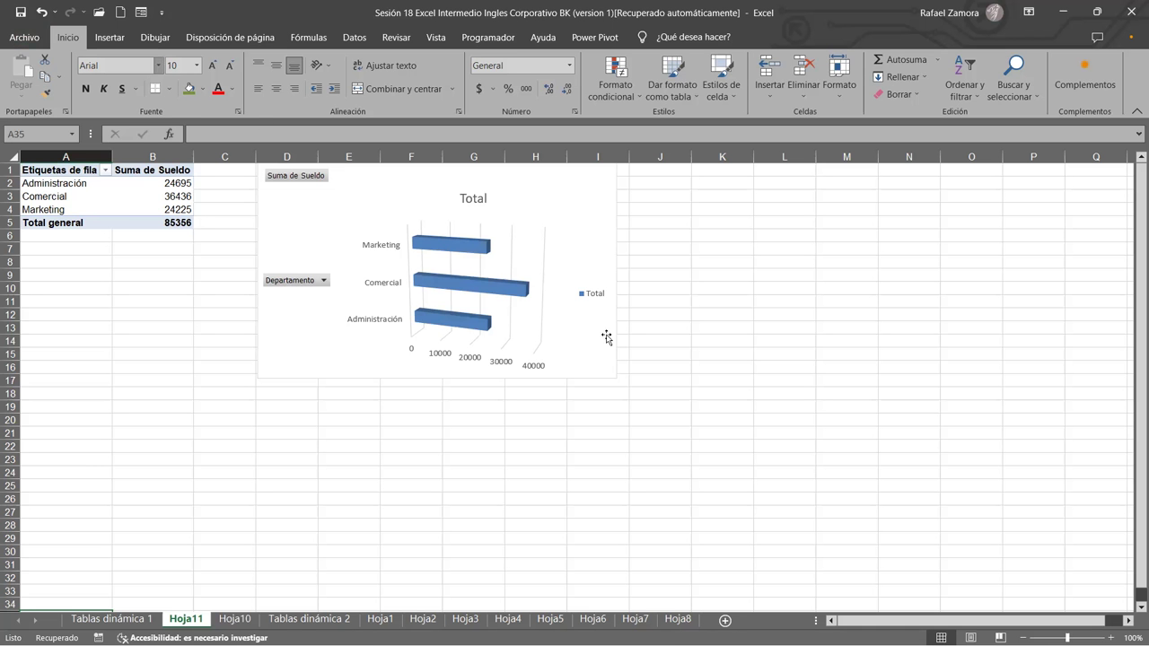